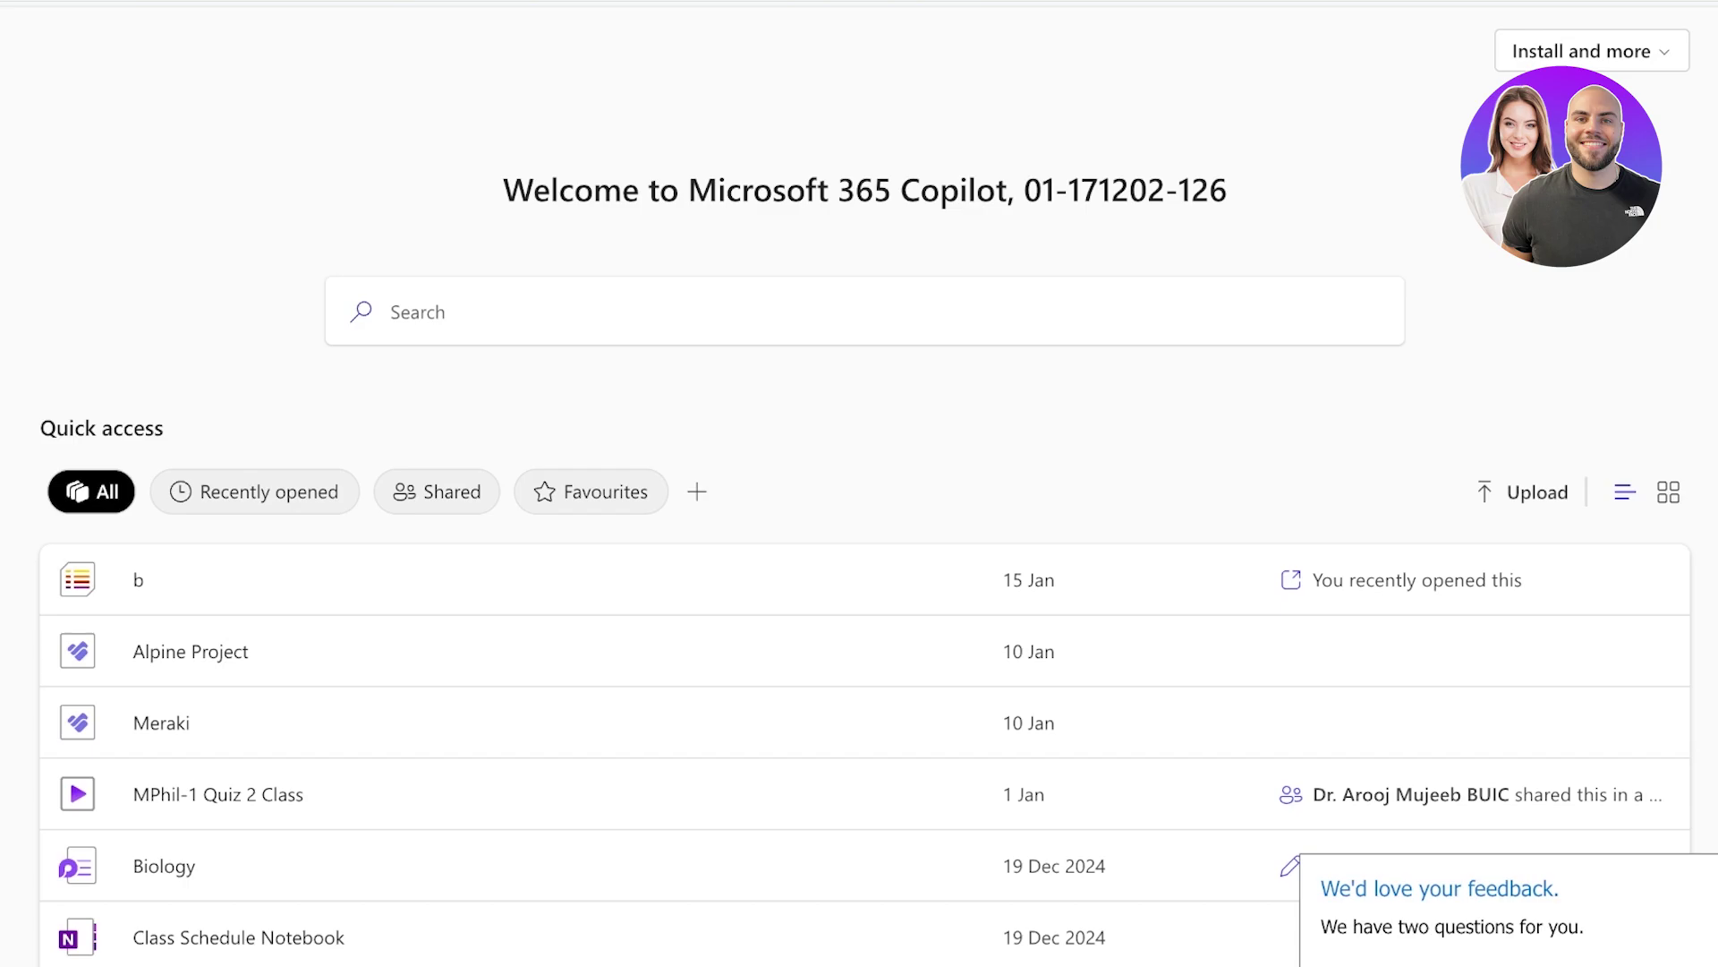
- Open Teams from Microsoft 365 and switch to the Planner app
click(28, 38)
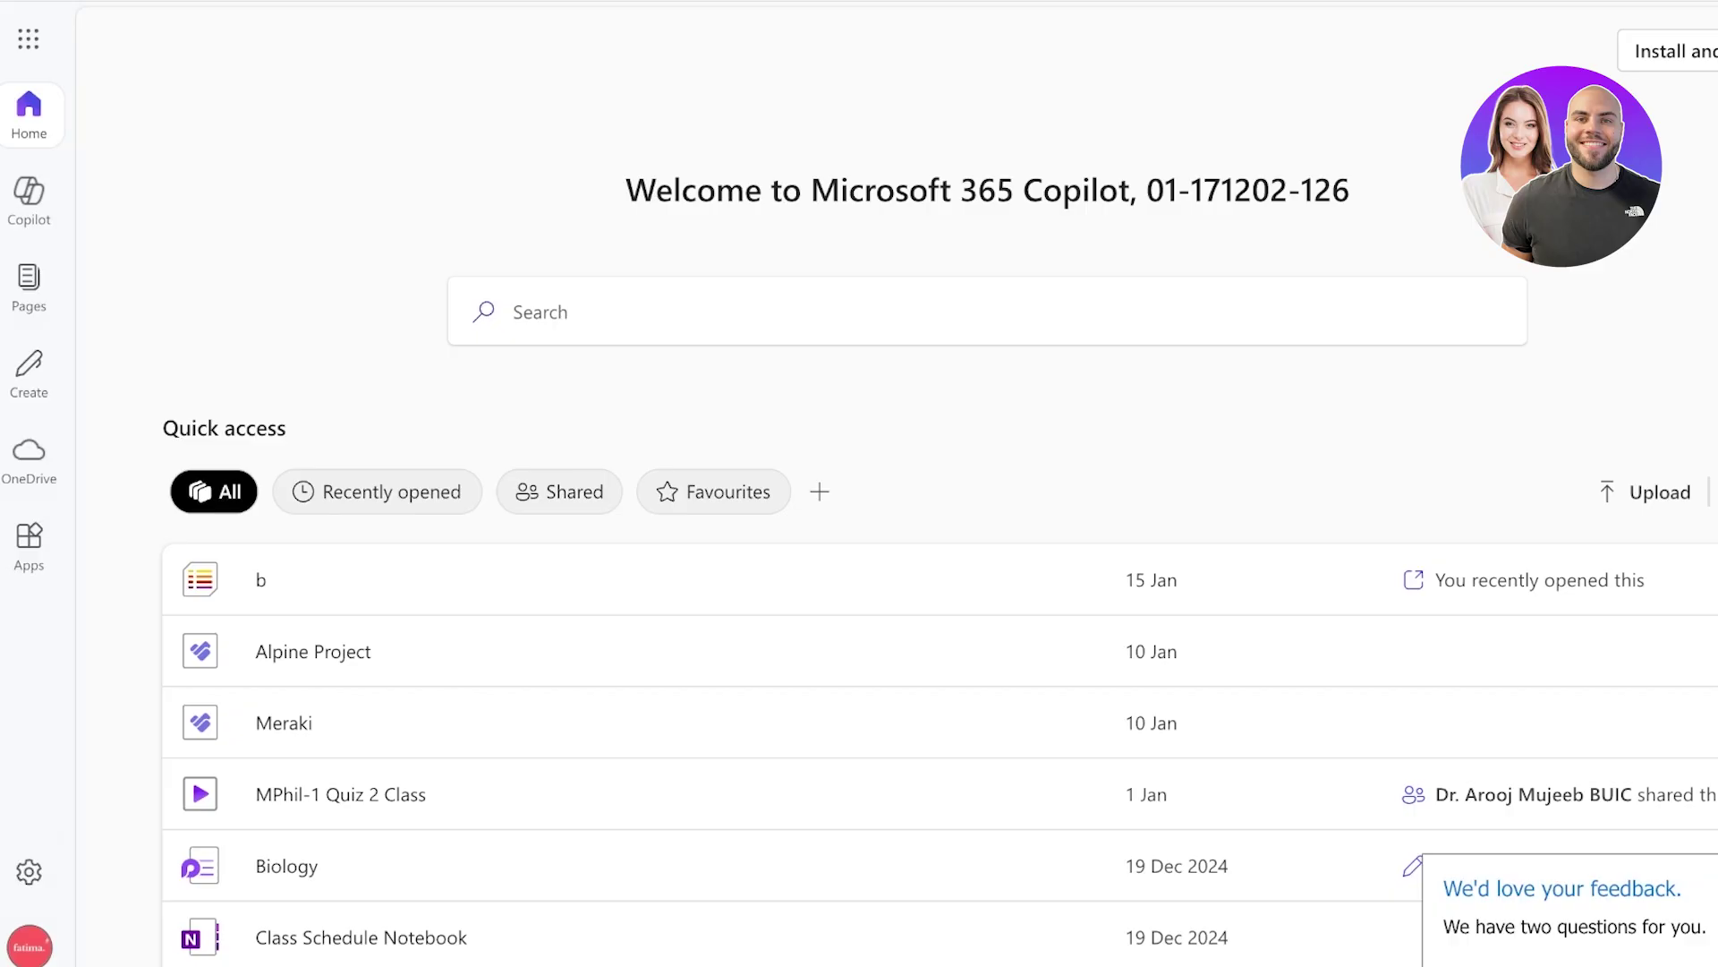
click(27, 38)
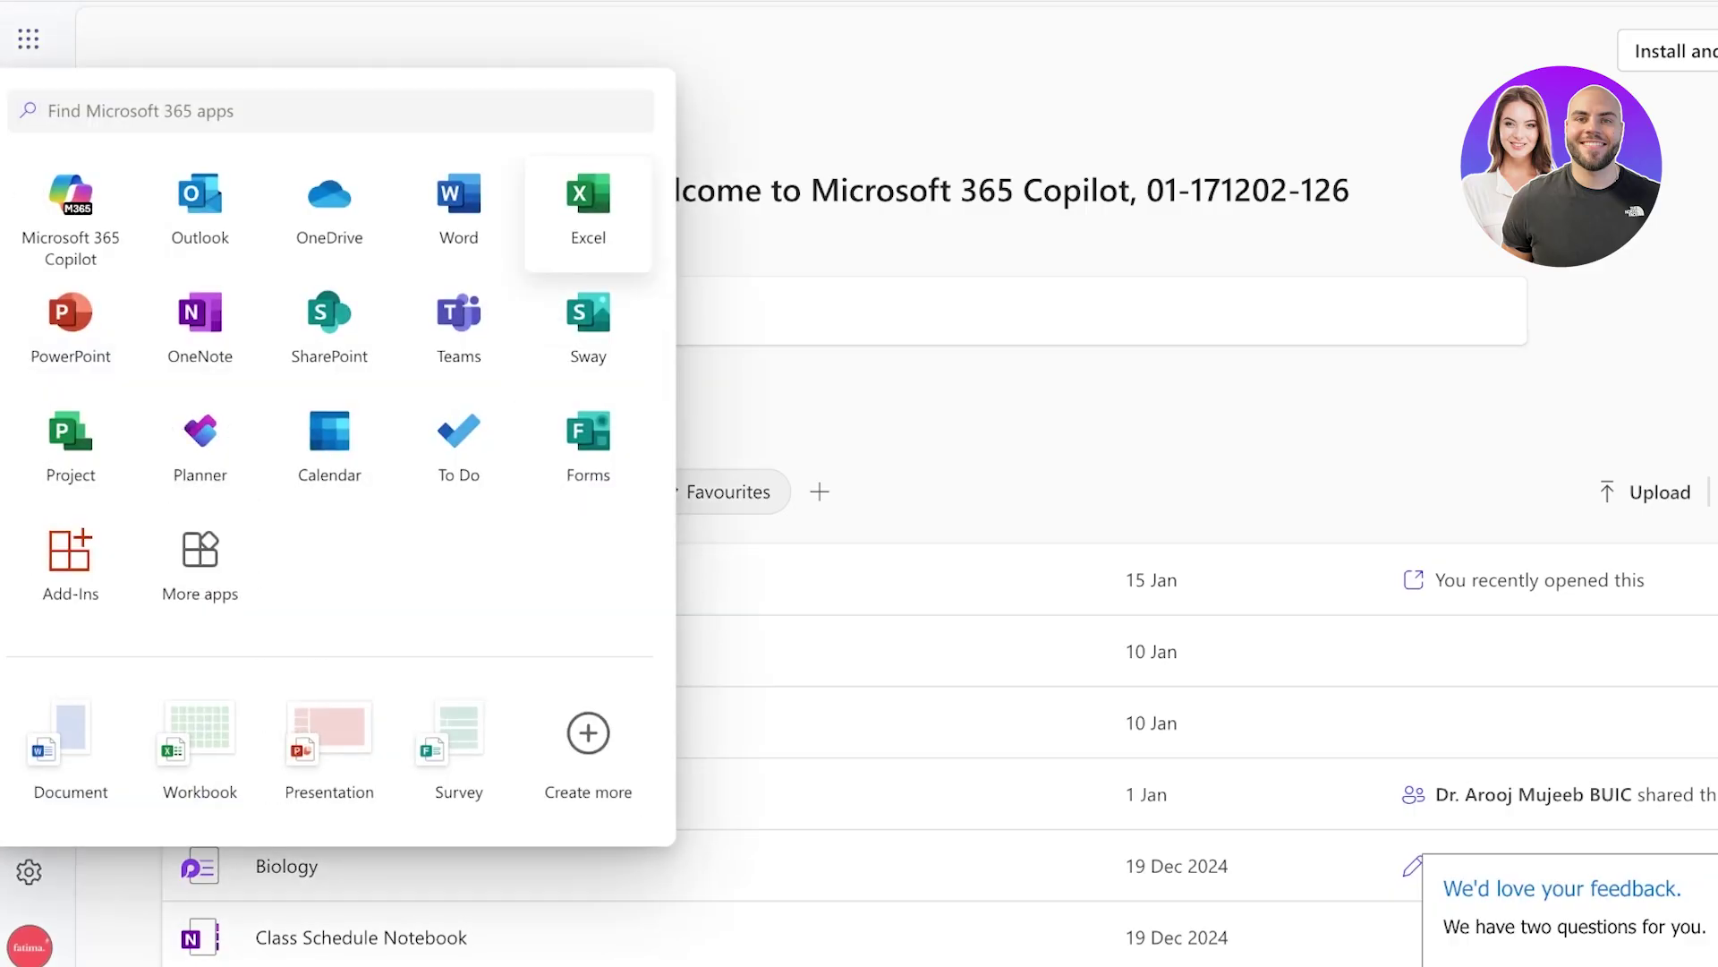
click(458, 328)
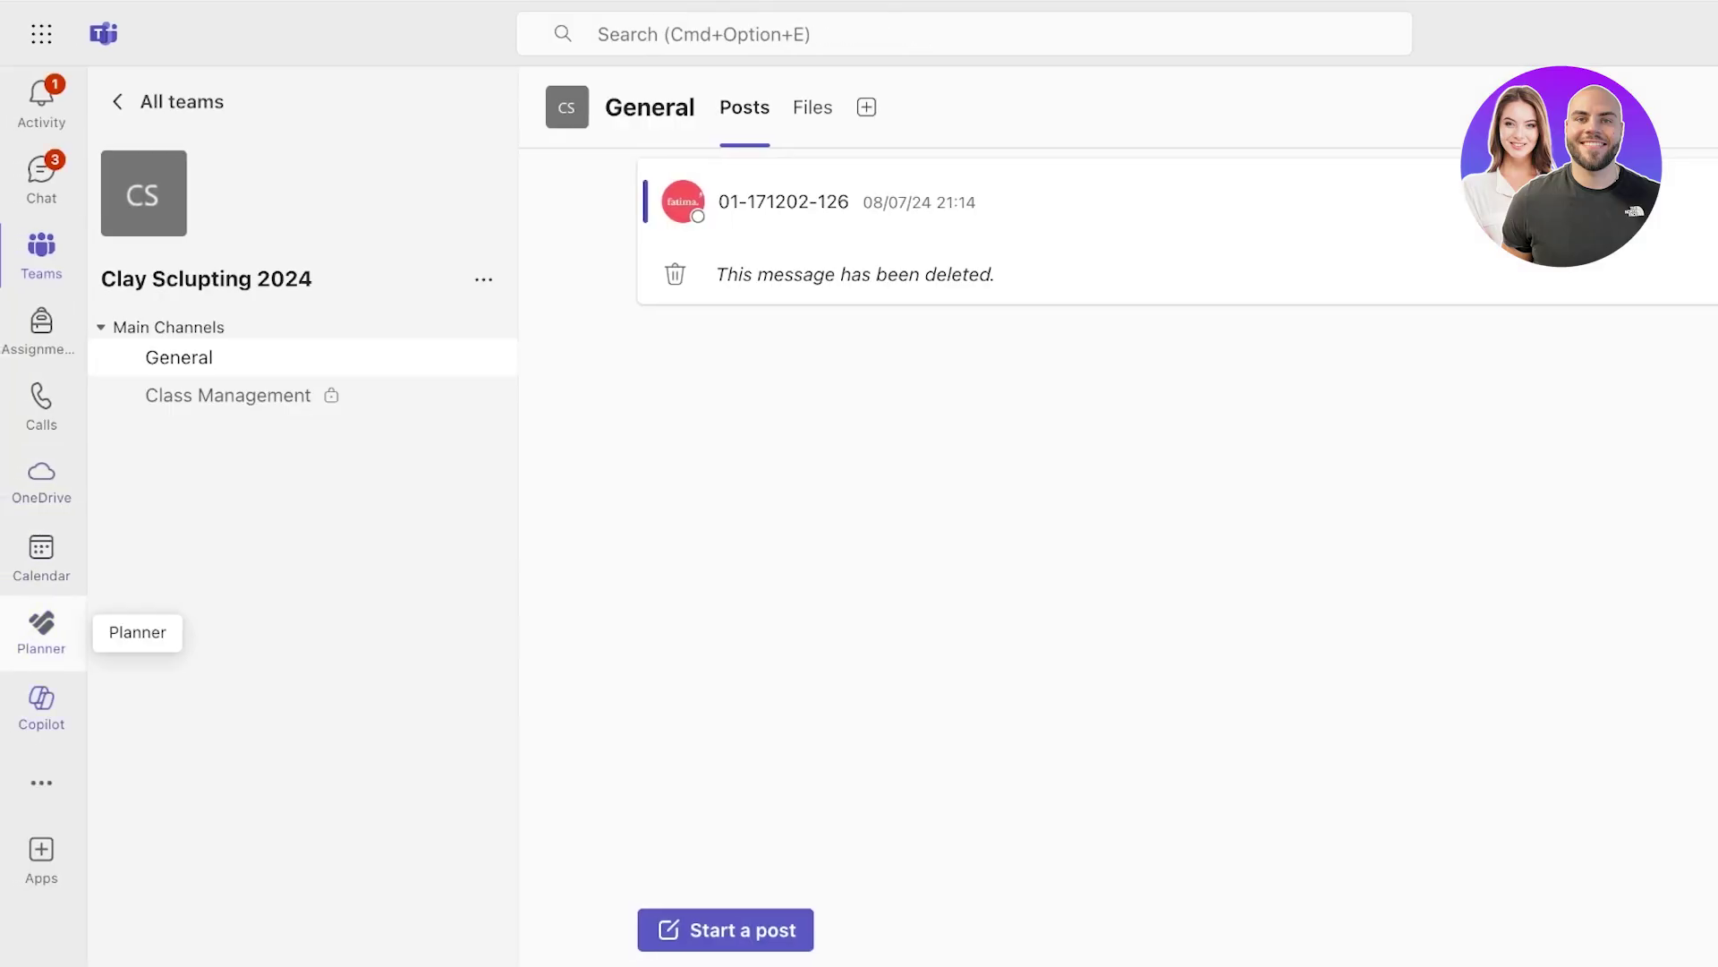
click(42, 855)
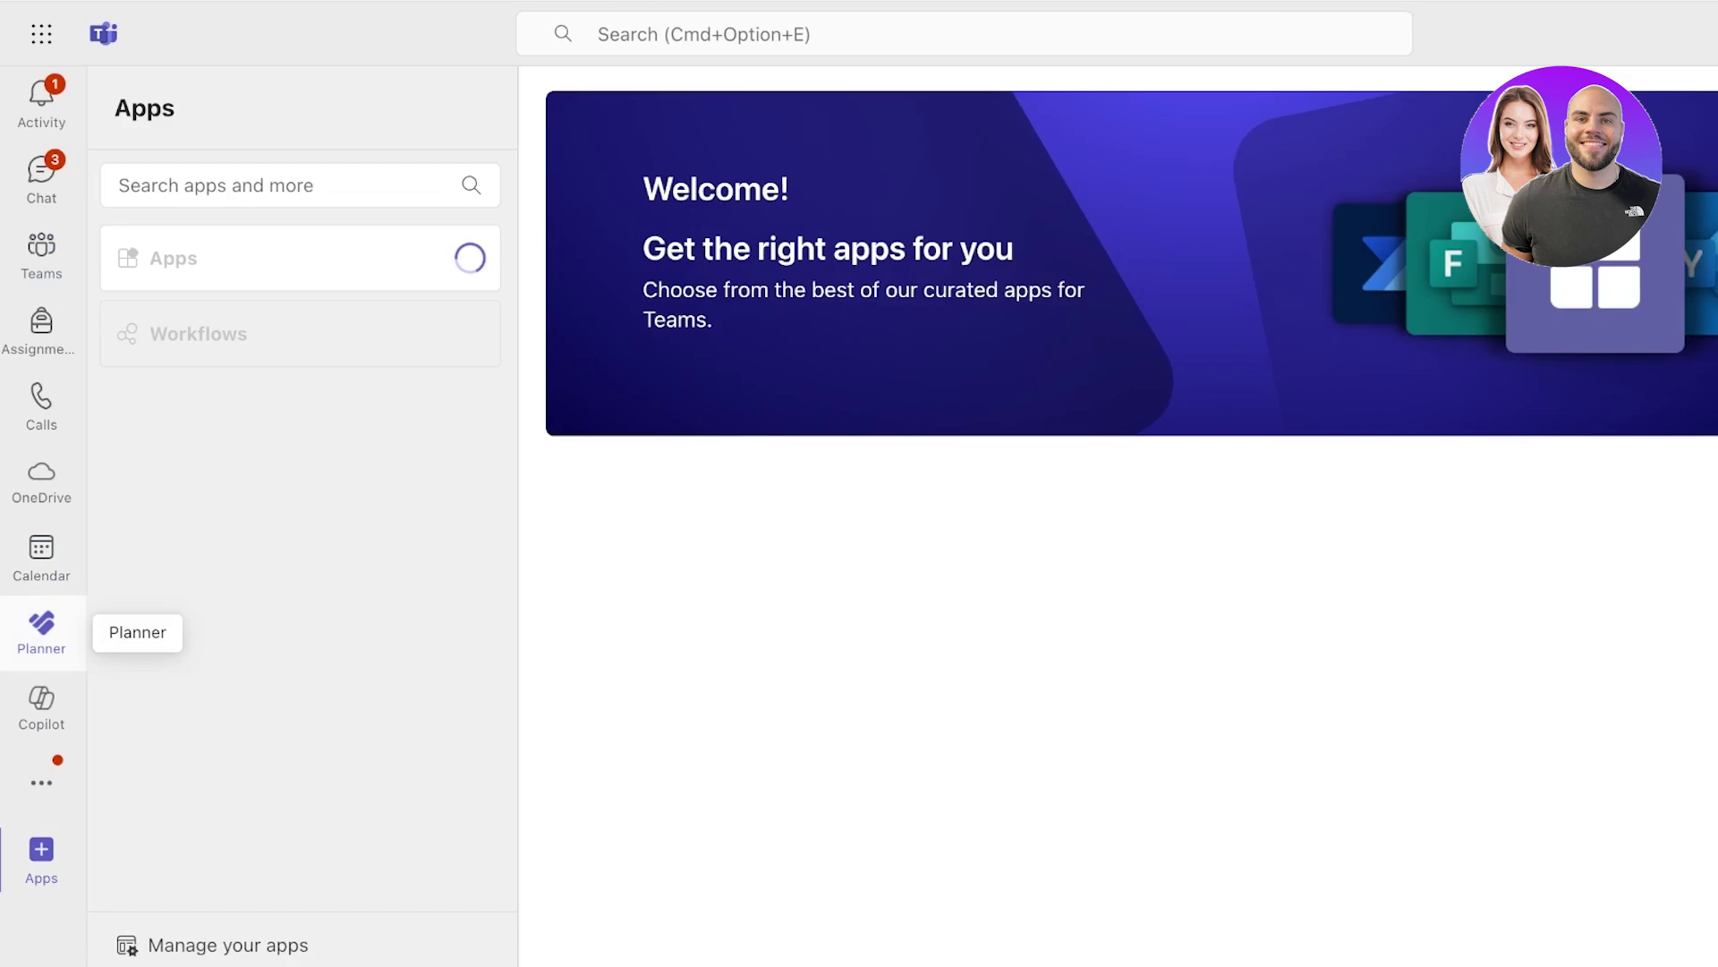
click(41, 631)
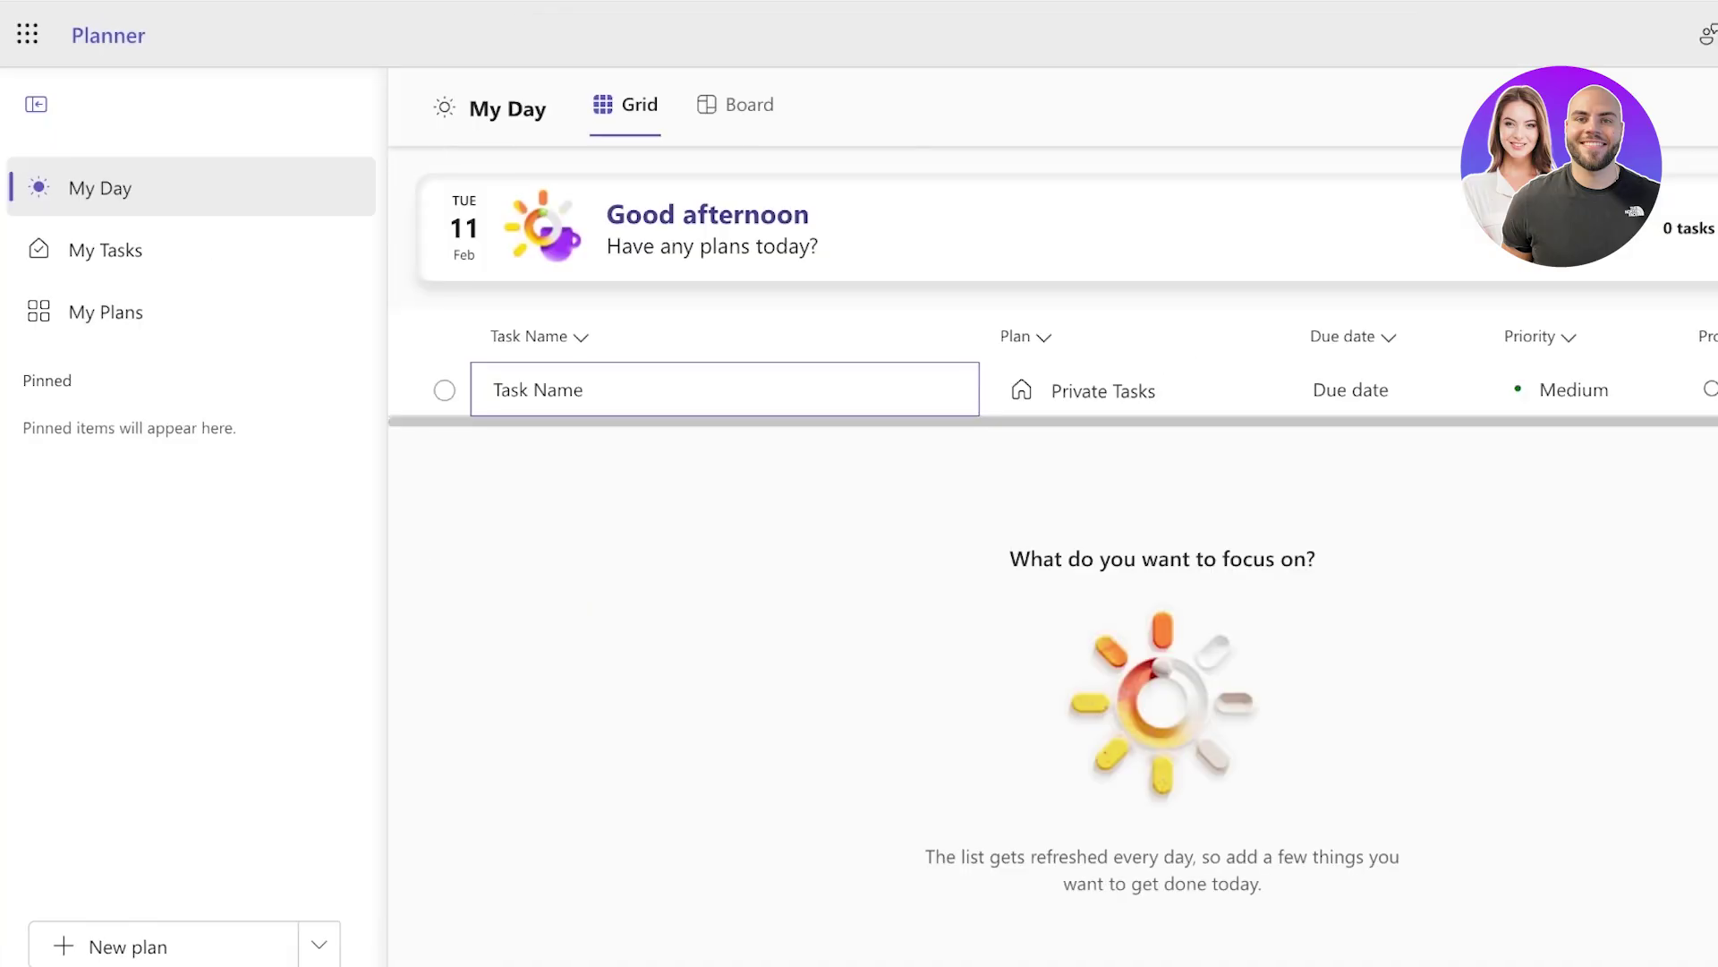
- Look through My Day, My Tasks and My Plans, expanding the list of recent plans
click(90, 311)
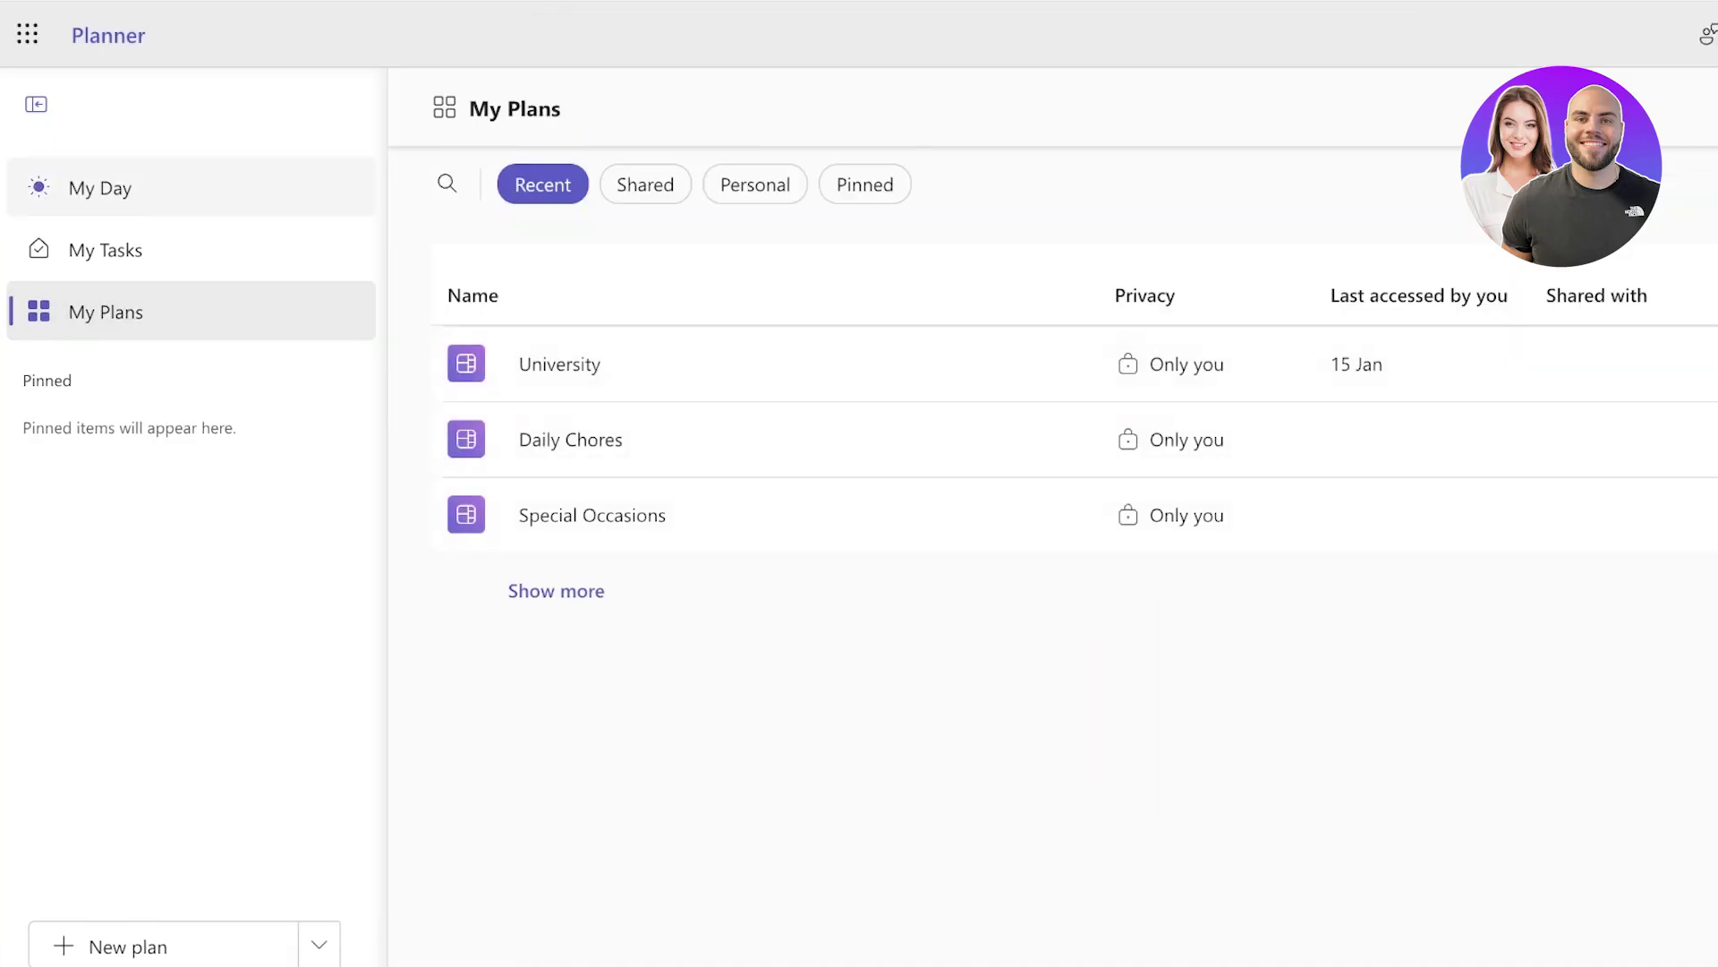
click(100, 187)
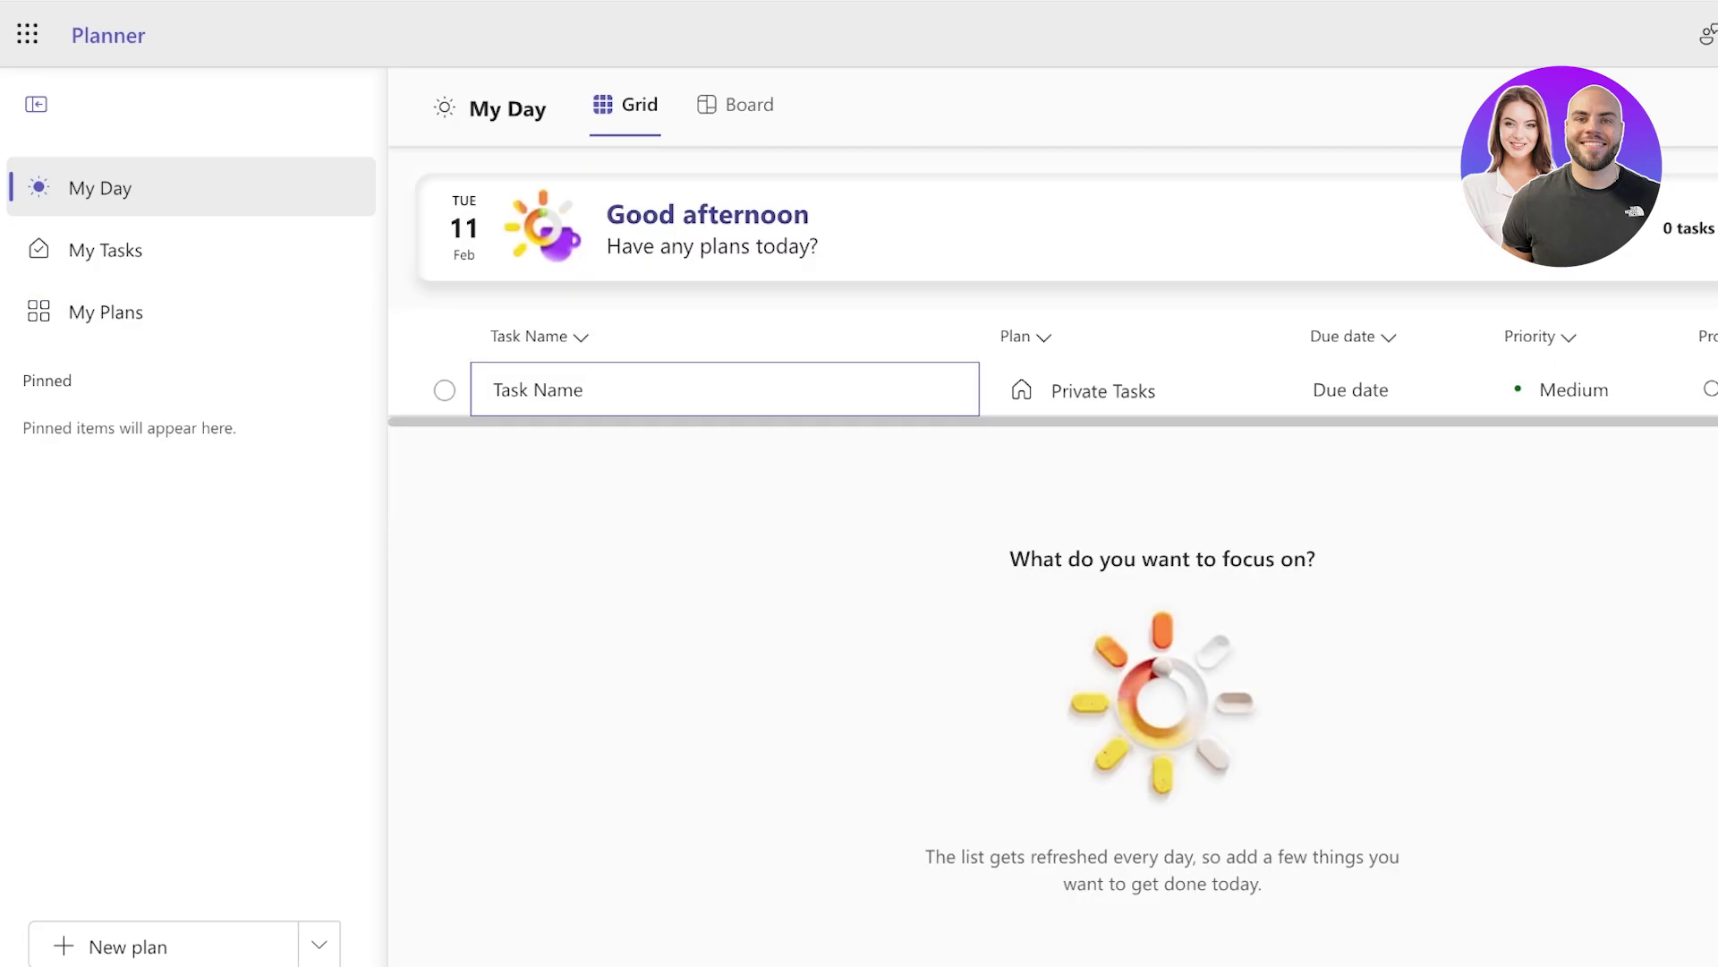
click(106, 250)
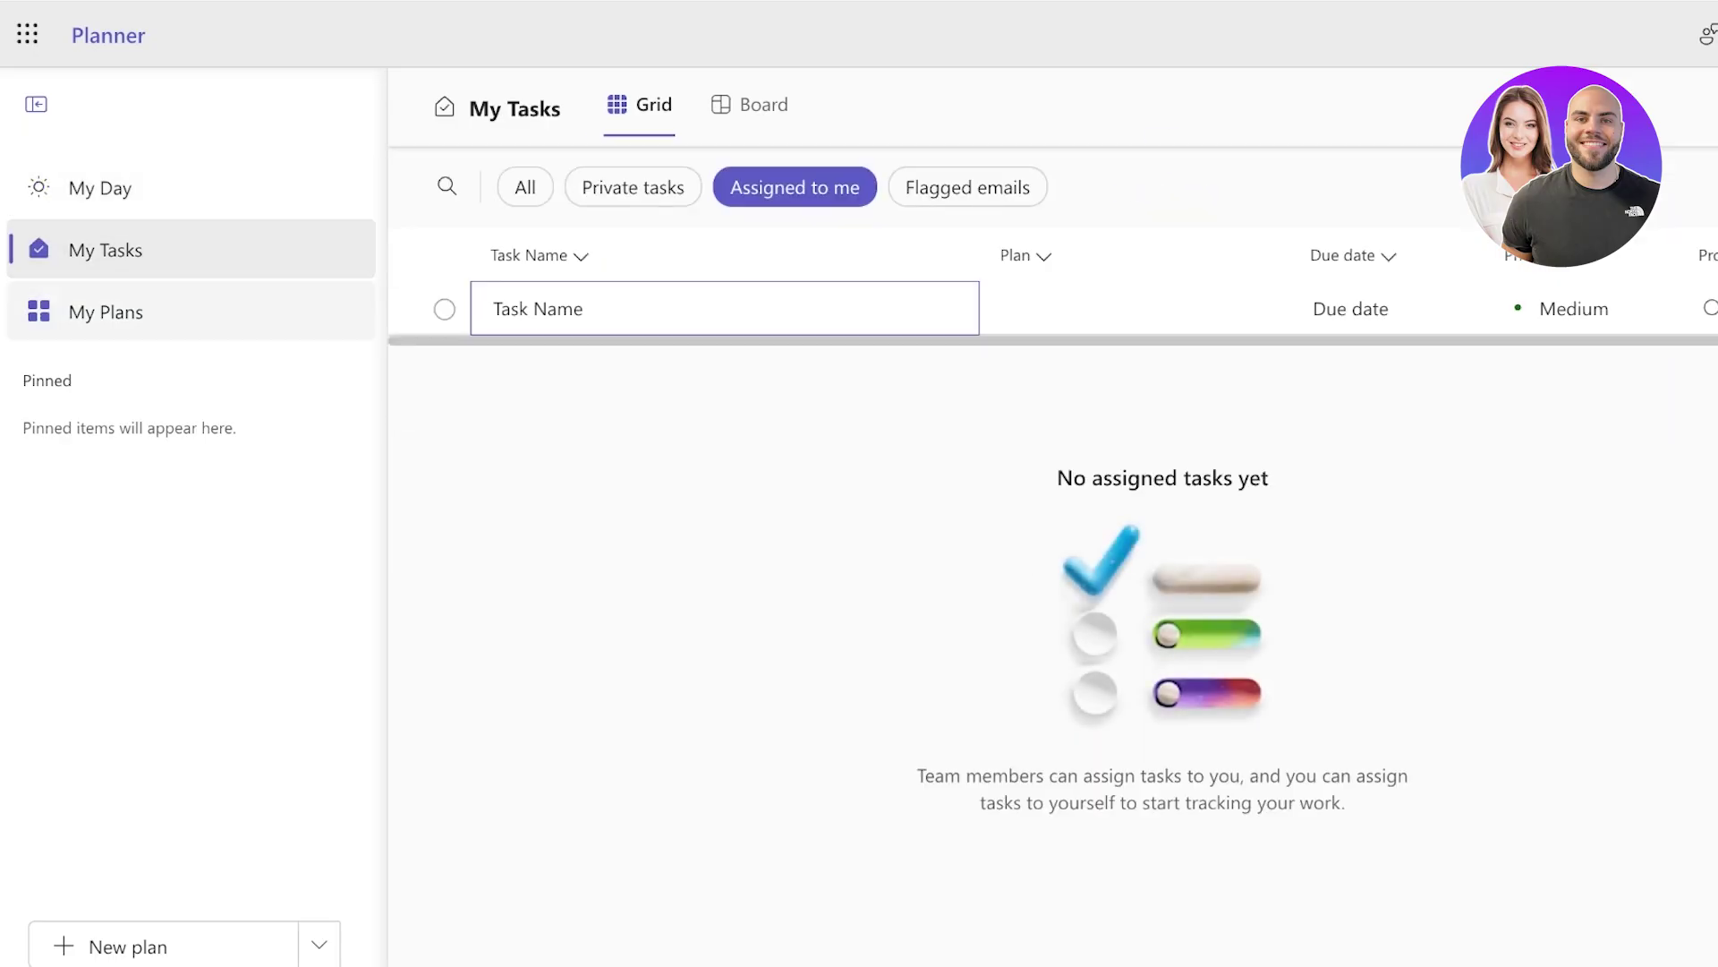
click(106, 311)
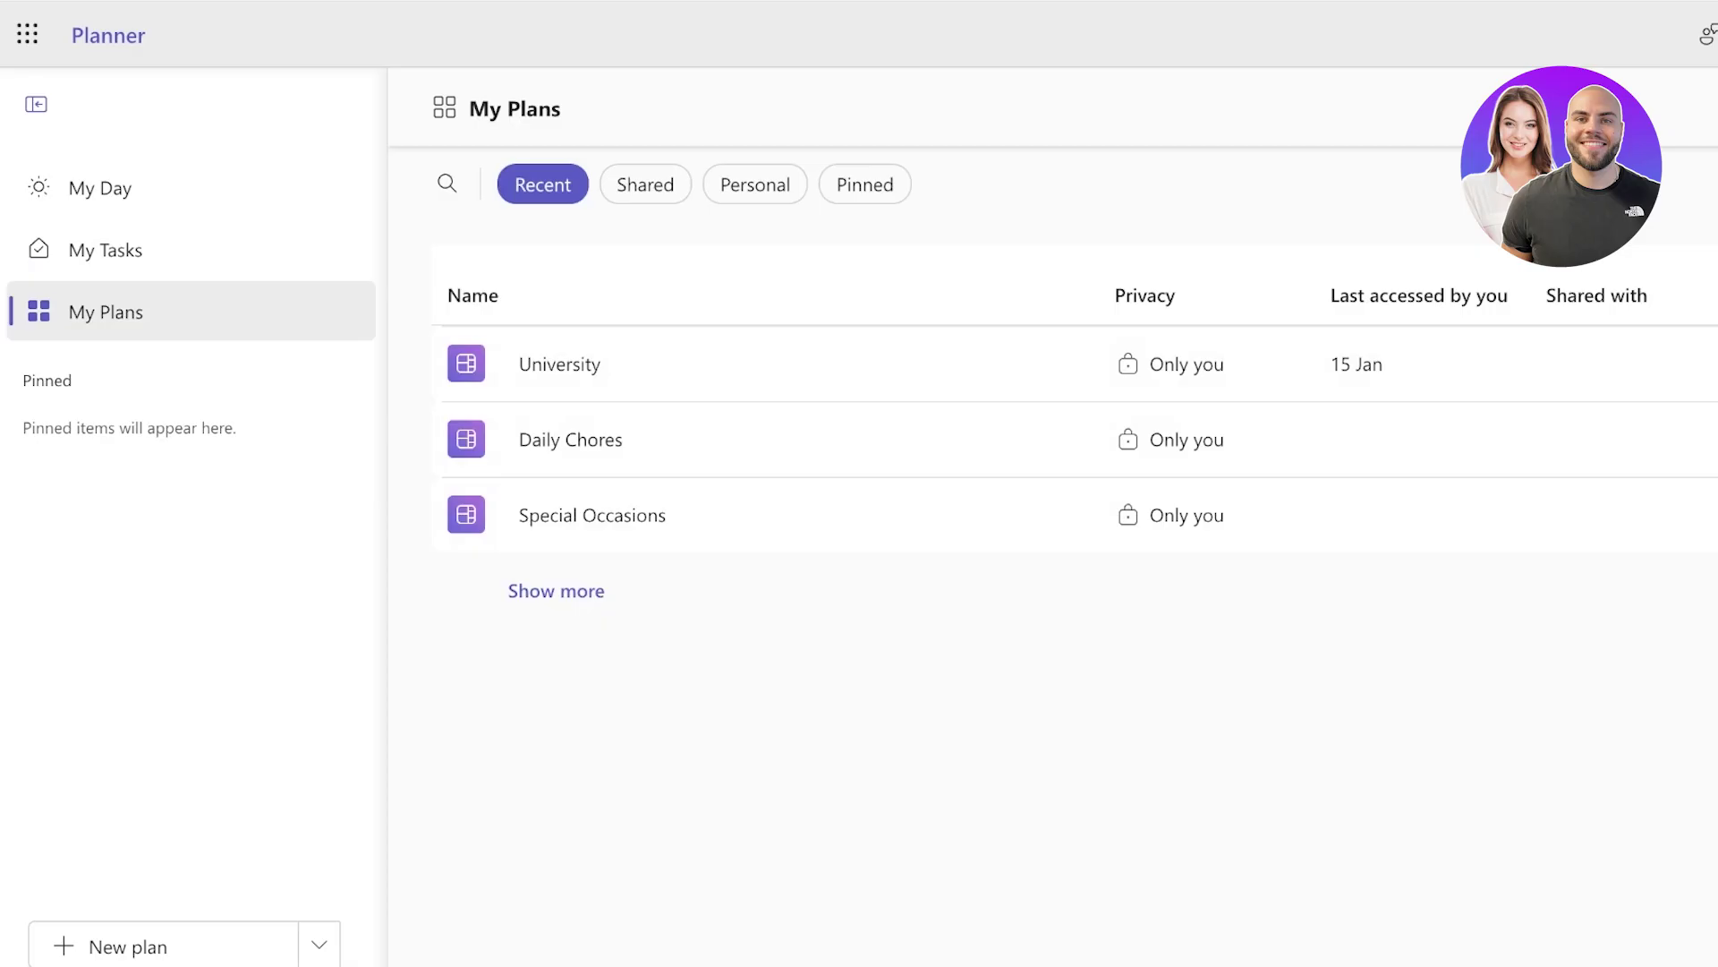
click(556, 591)
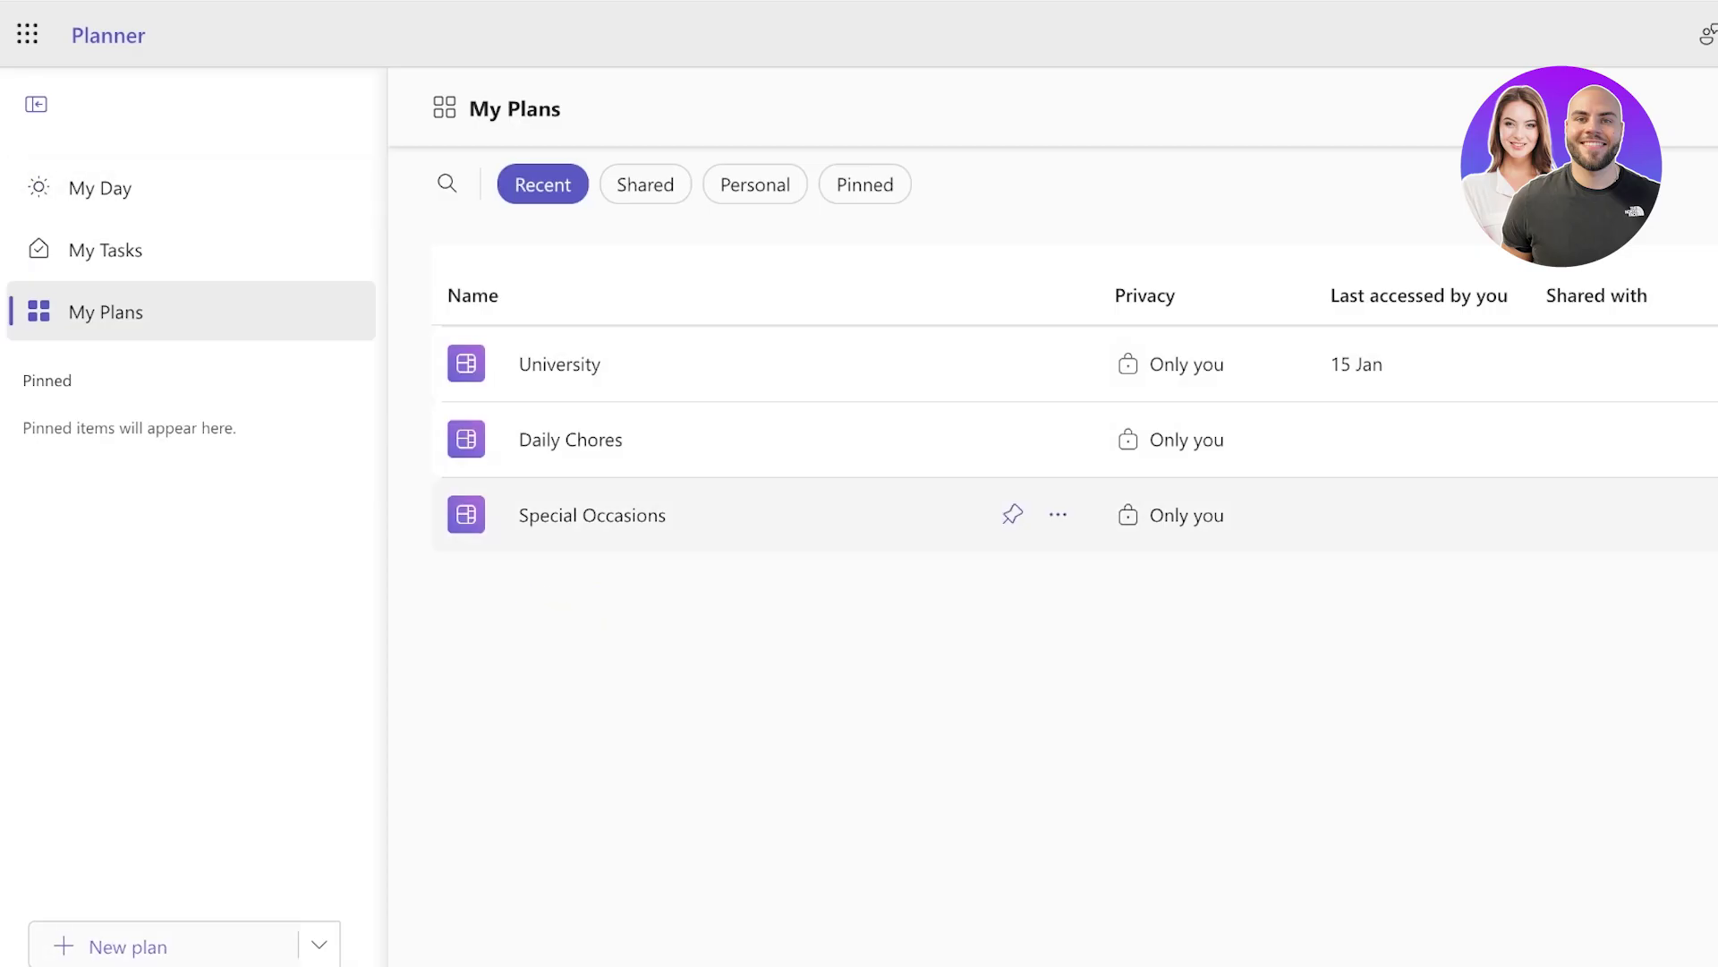
click(127, 946)
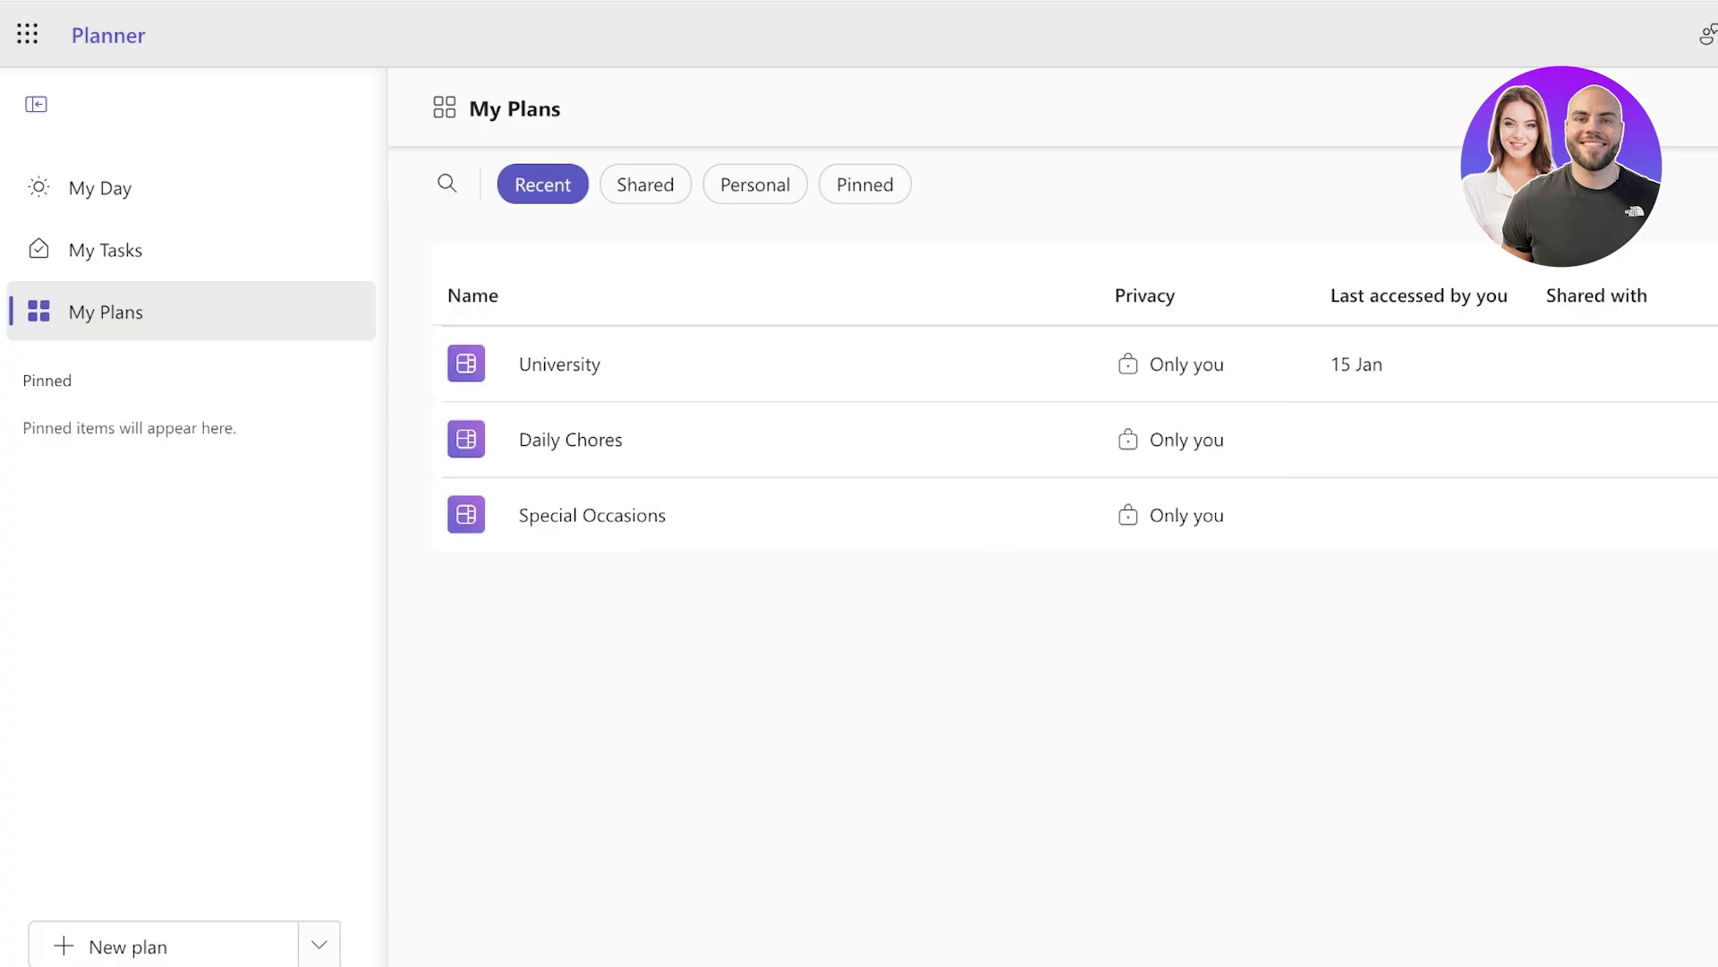
click(319, 944)
click(88, 843)
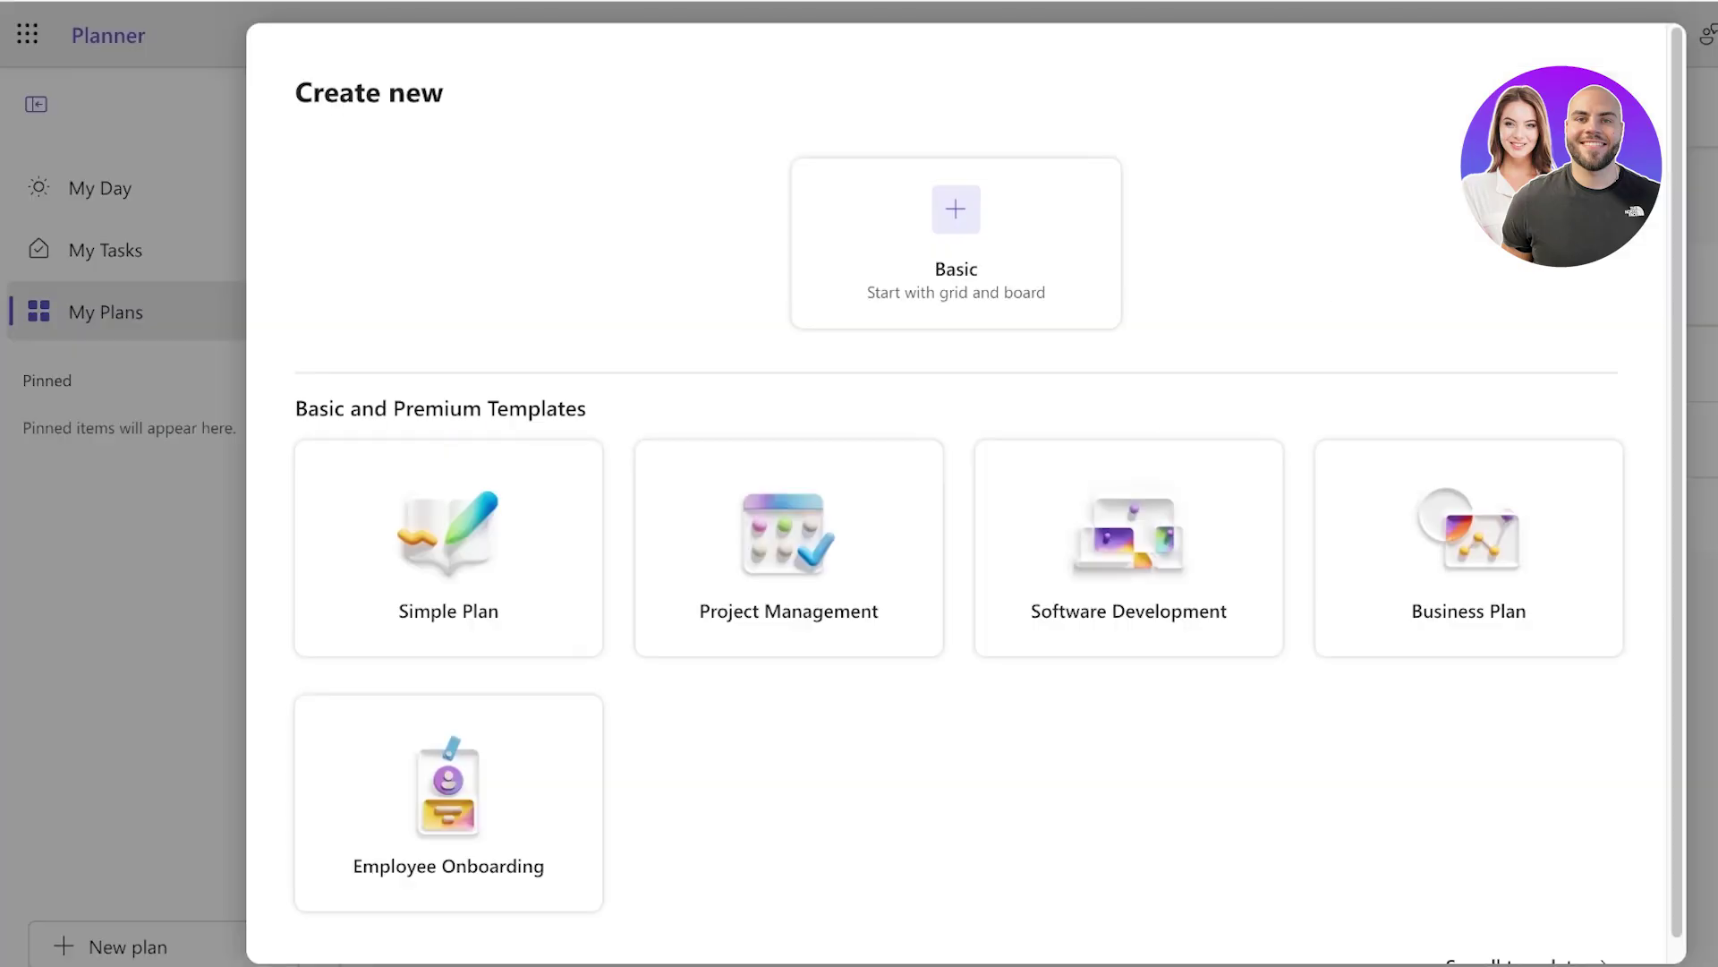
key(Escape)
- Create a pinned plan from the Project Management template, keeping the name Project Management
click(318, 944)
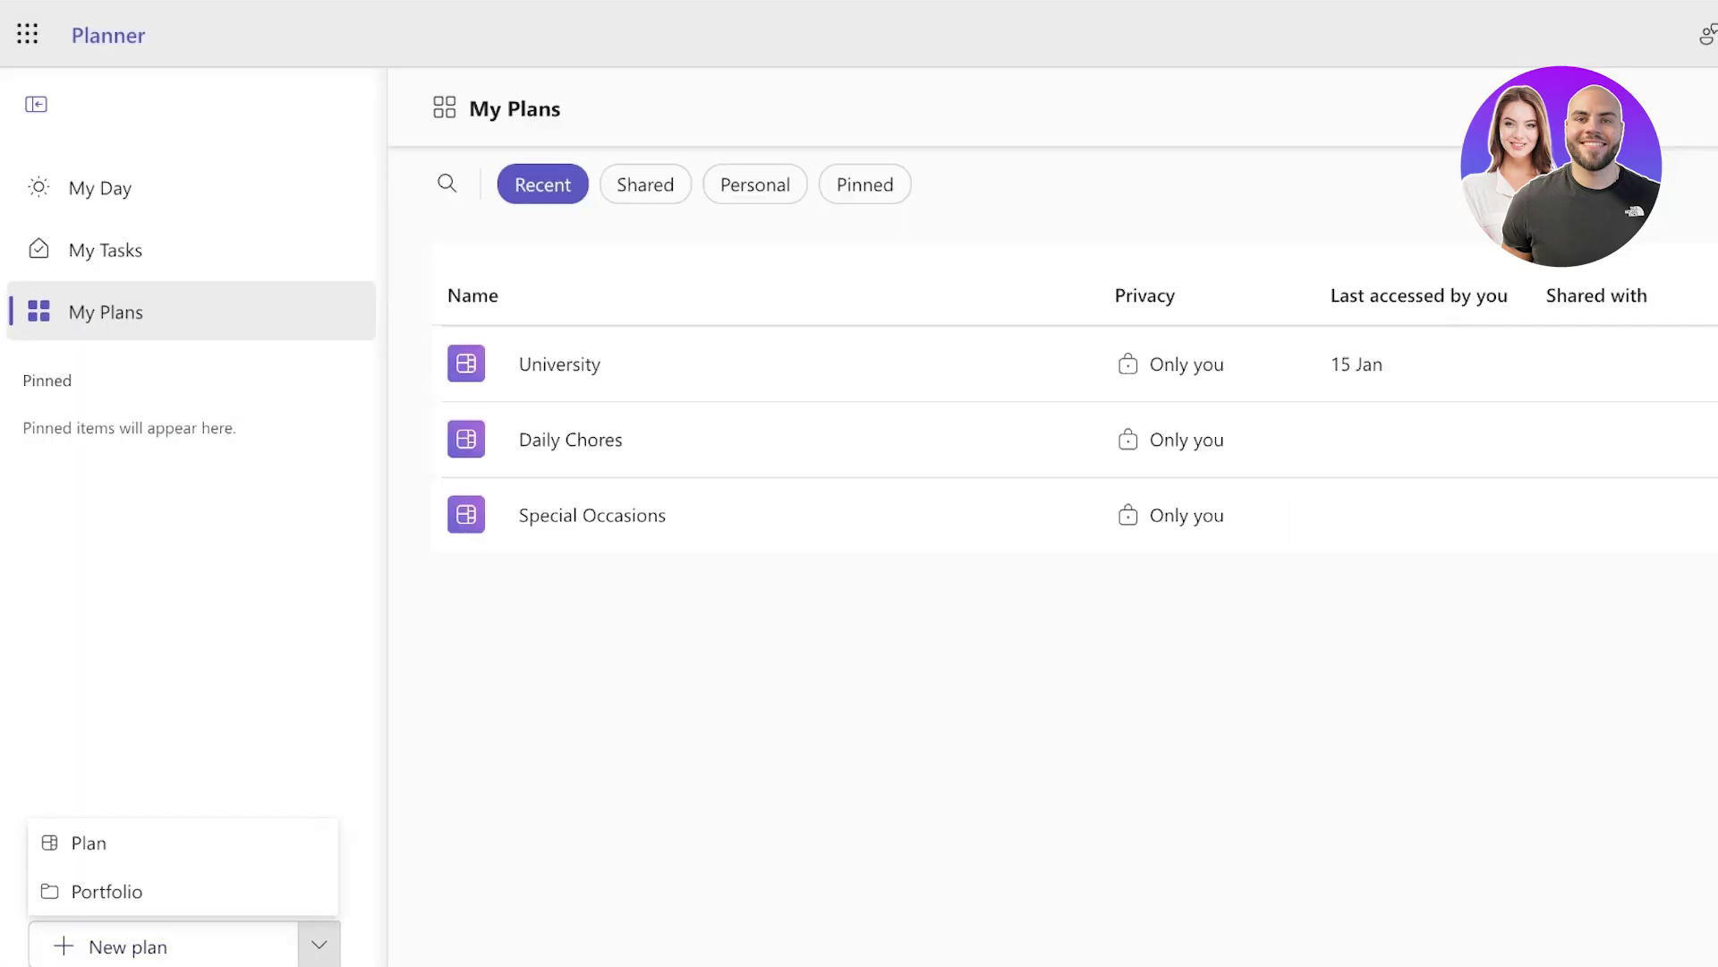
click(107, 890)
click(88, 842)
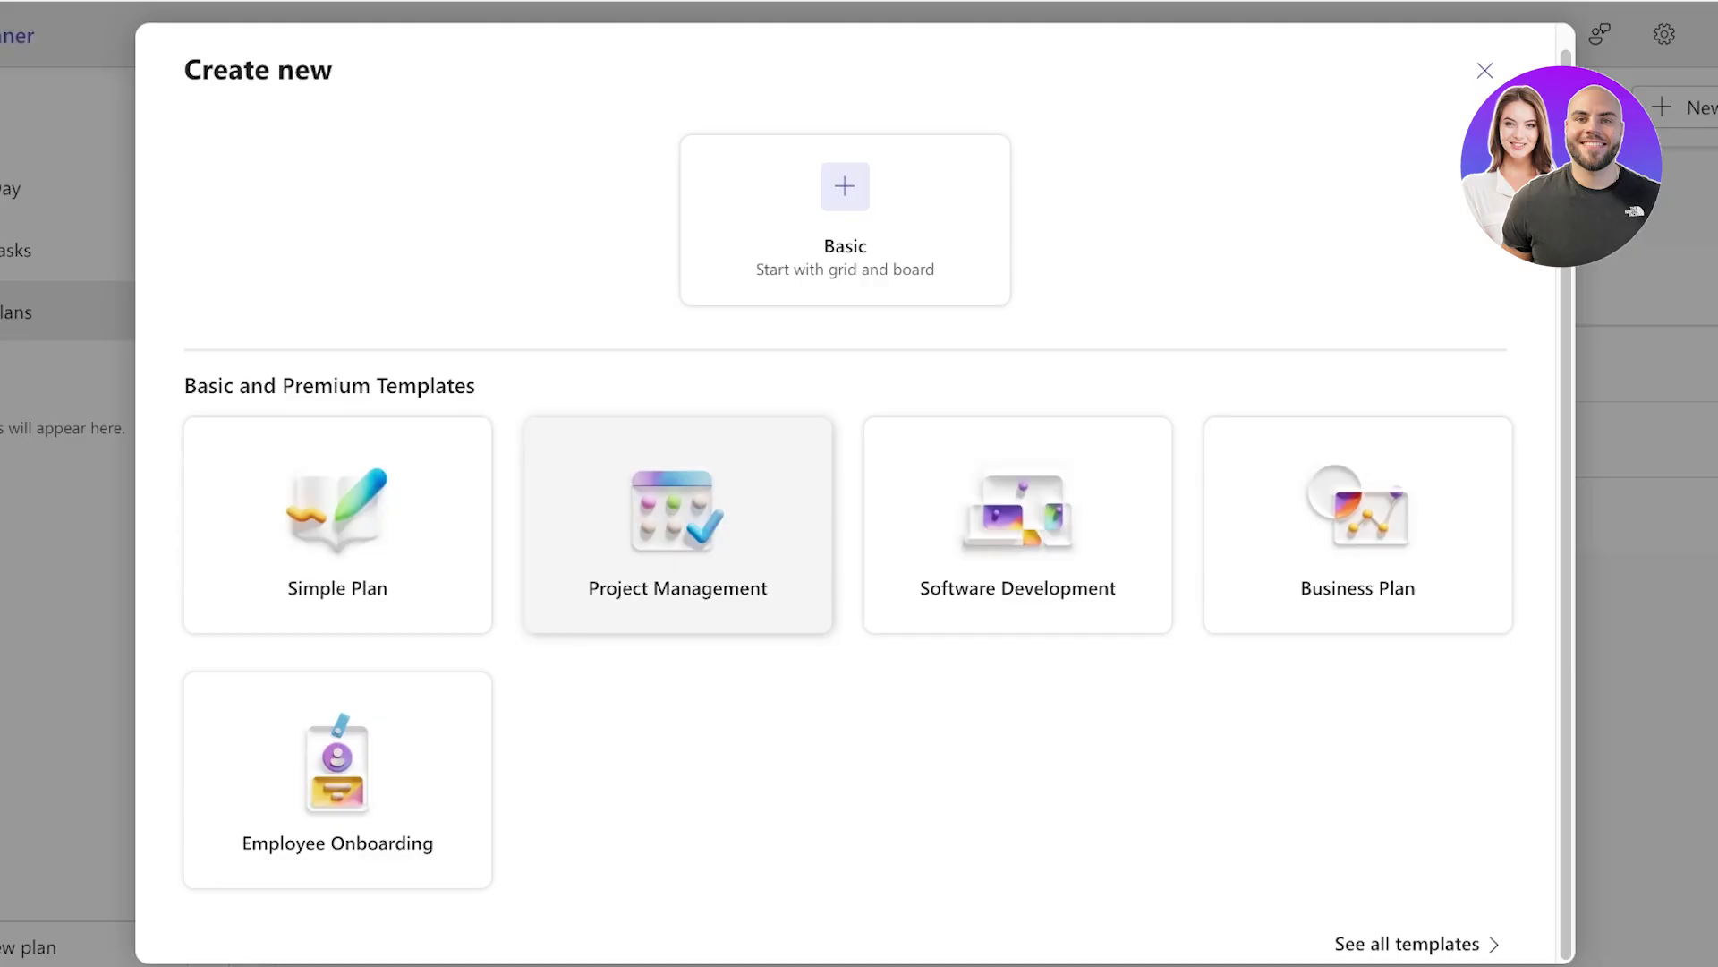
click(678, 524)
scroll(1080, 501, down, 1)
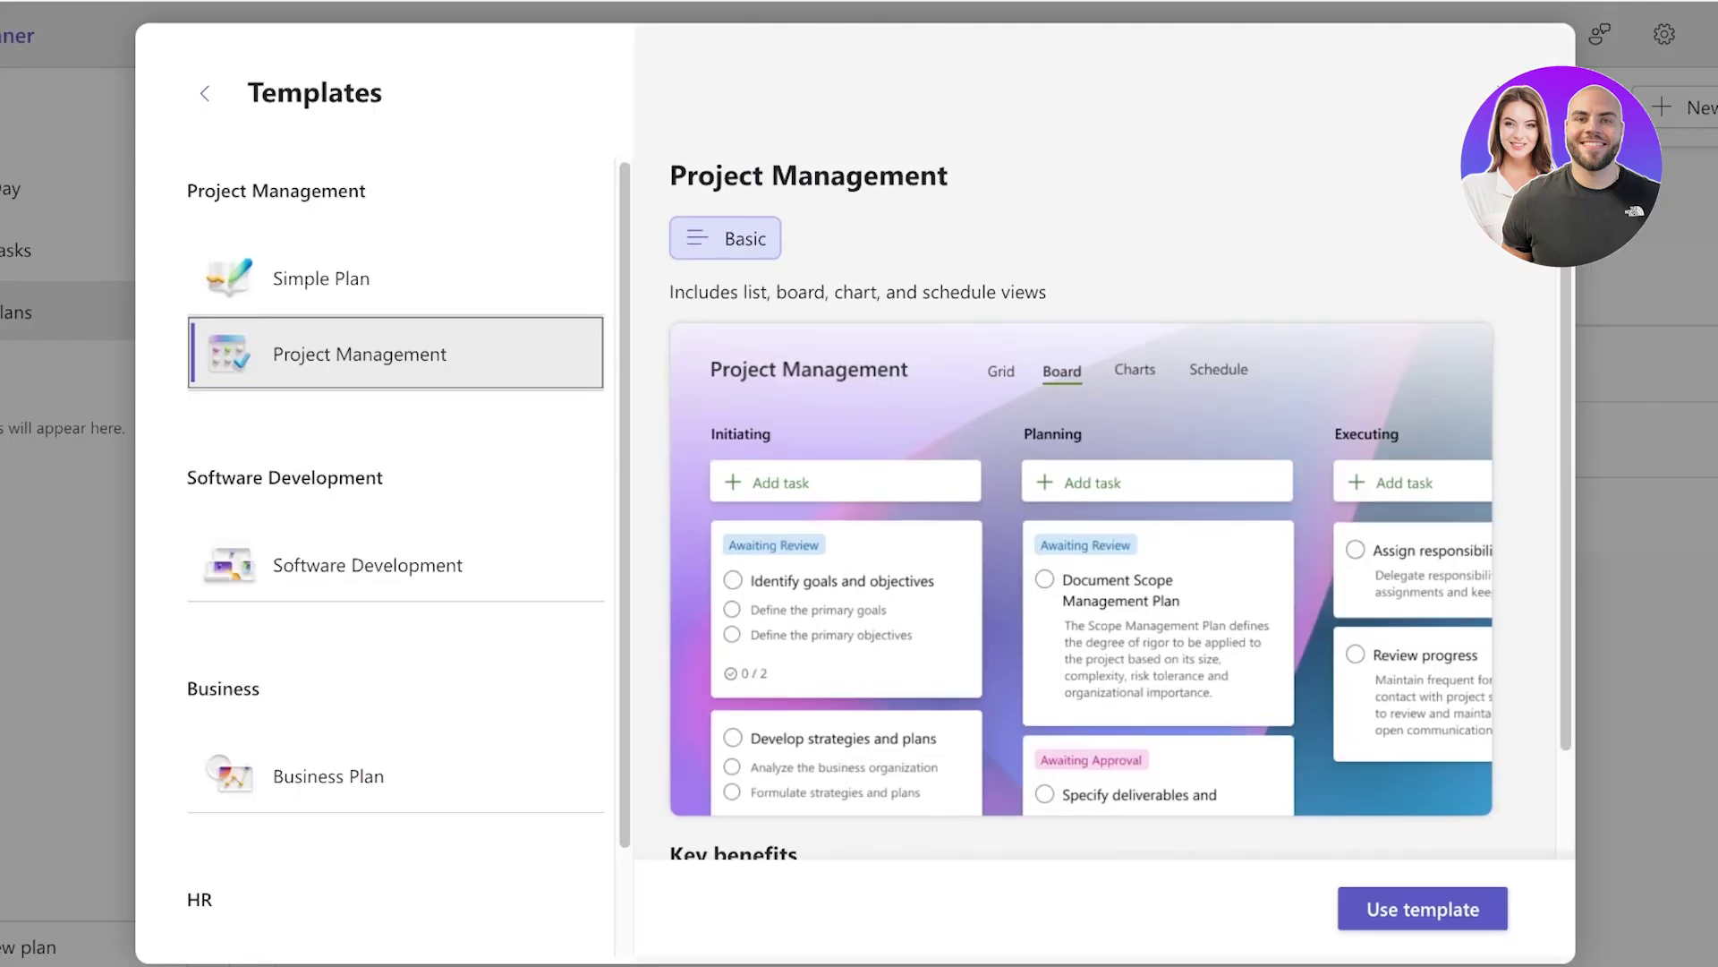
scroll(393, 537, down, 2)
click(1422, 908)
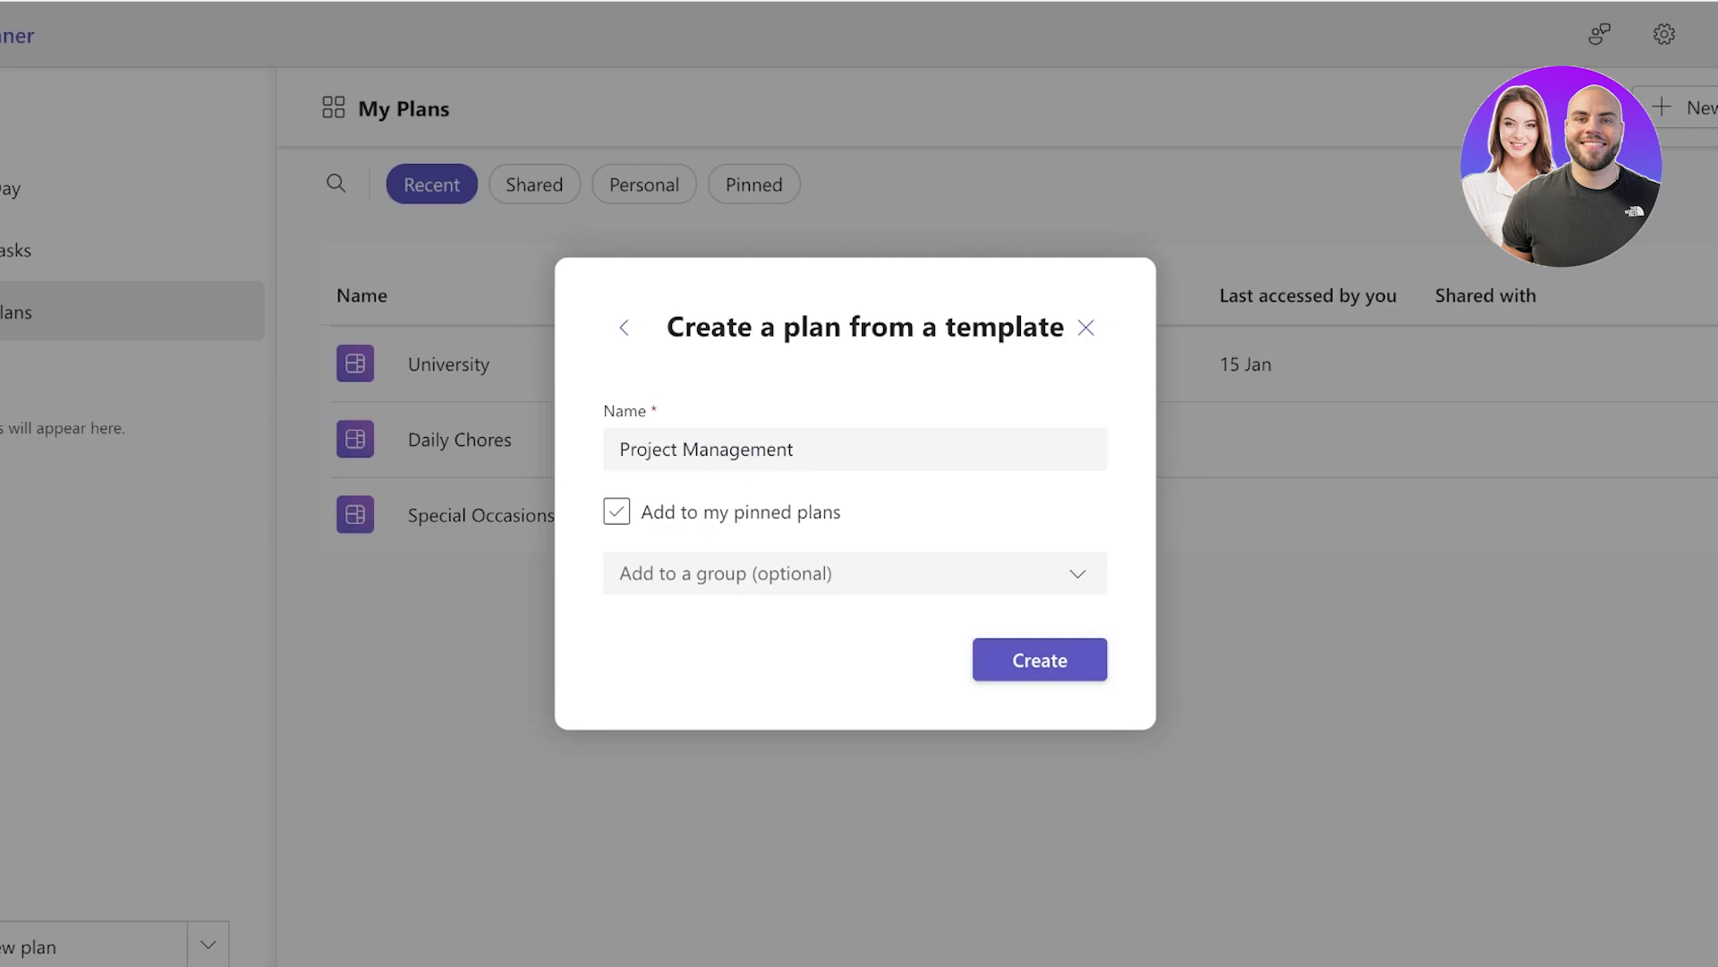
click(617, 511)
click(1039, 660)
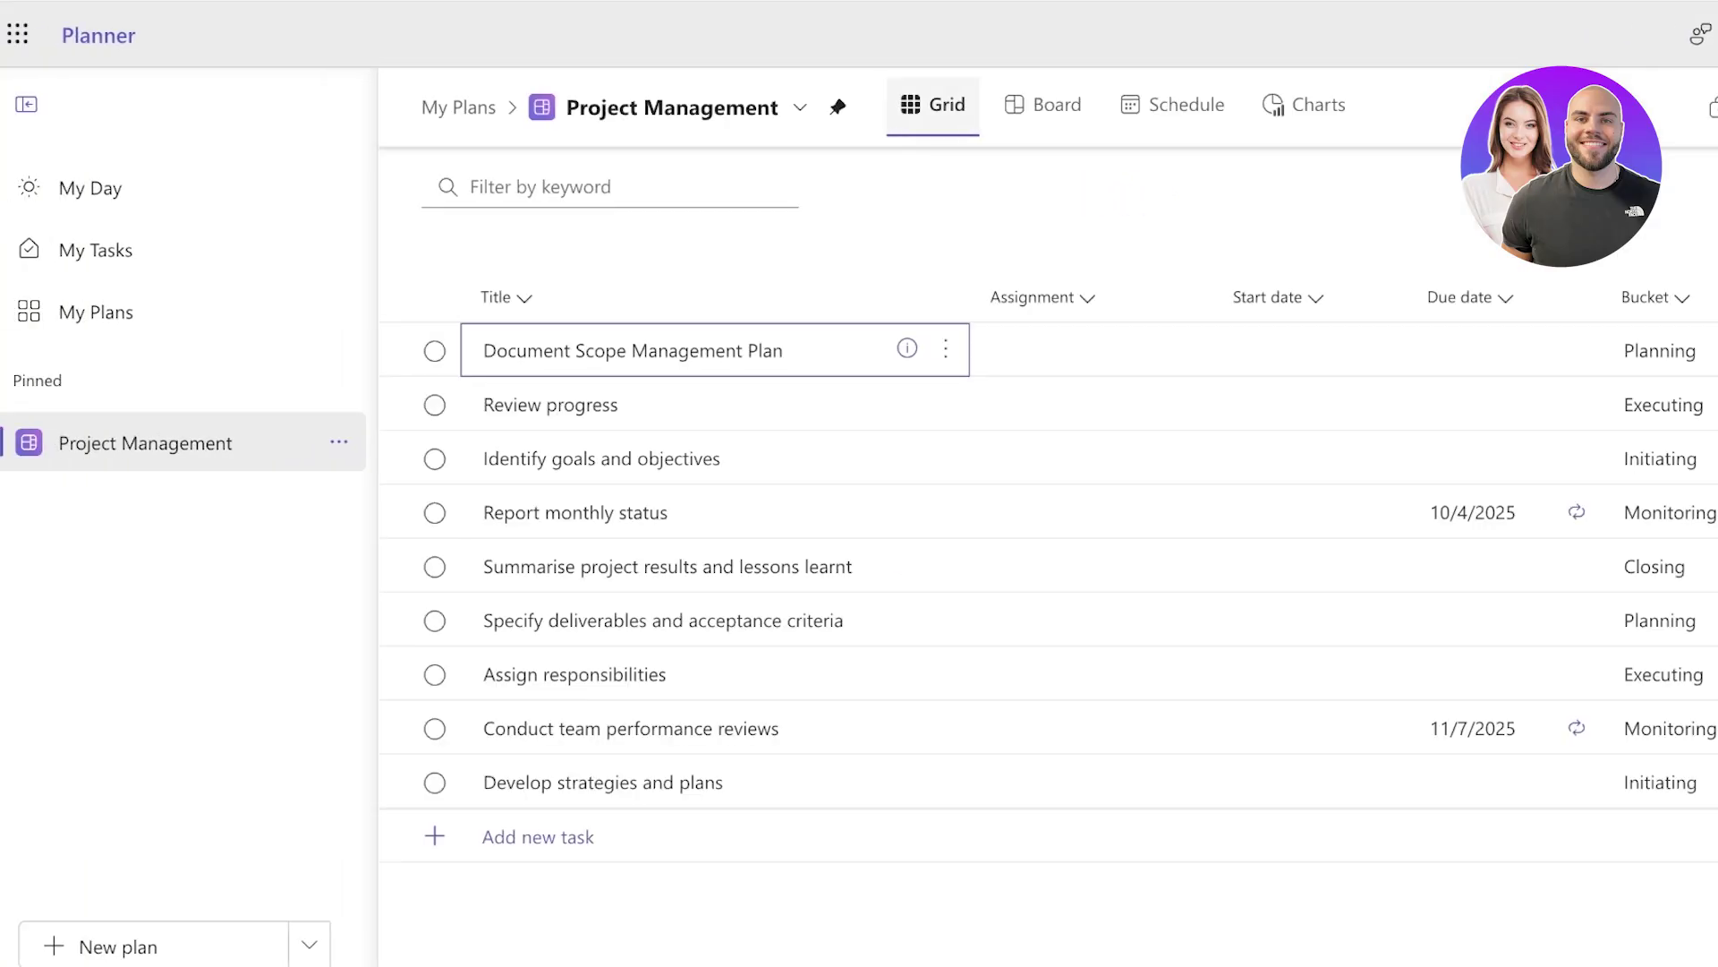
- View the Project Management plan as a board, schedule, charts and grid
click(1042, 105)
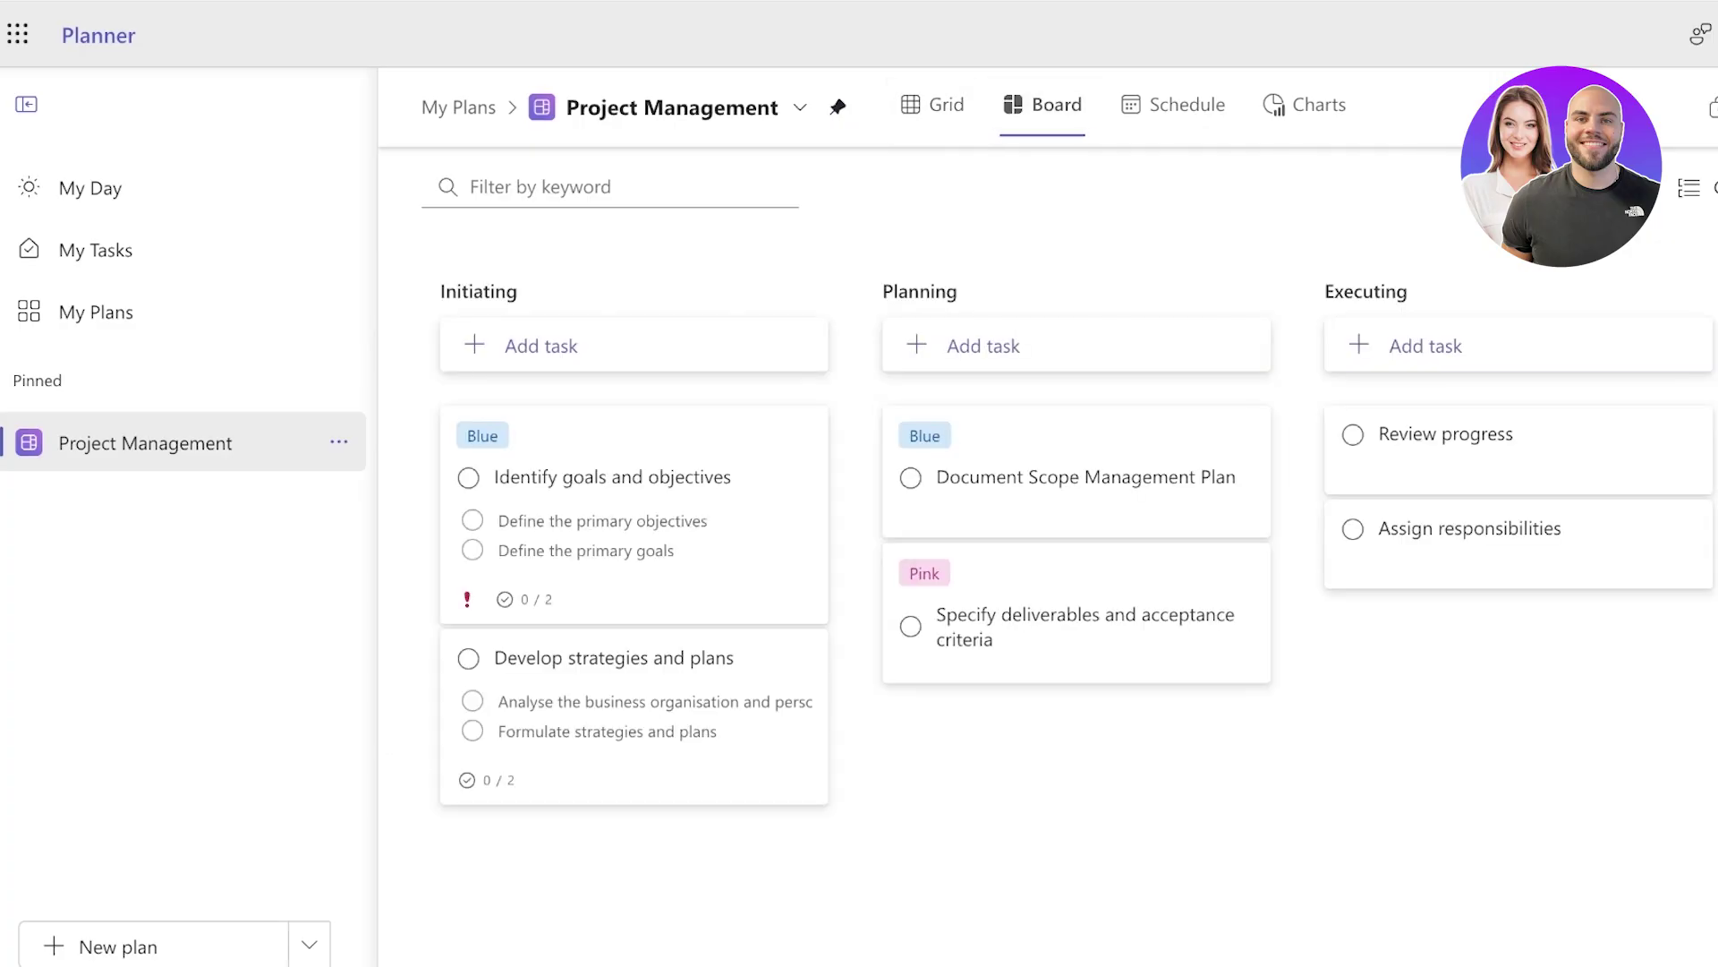
scroll(1048, 546, right, 10)
scroll(1048, 546, left, 8)
click(1173, 104)
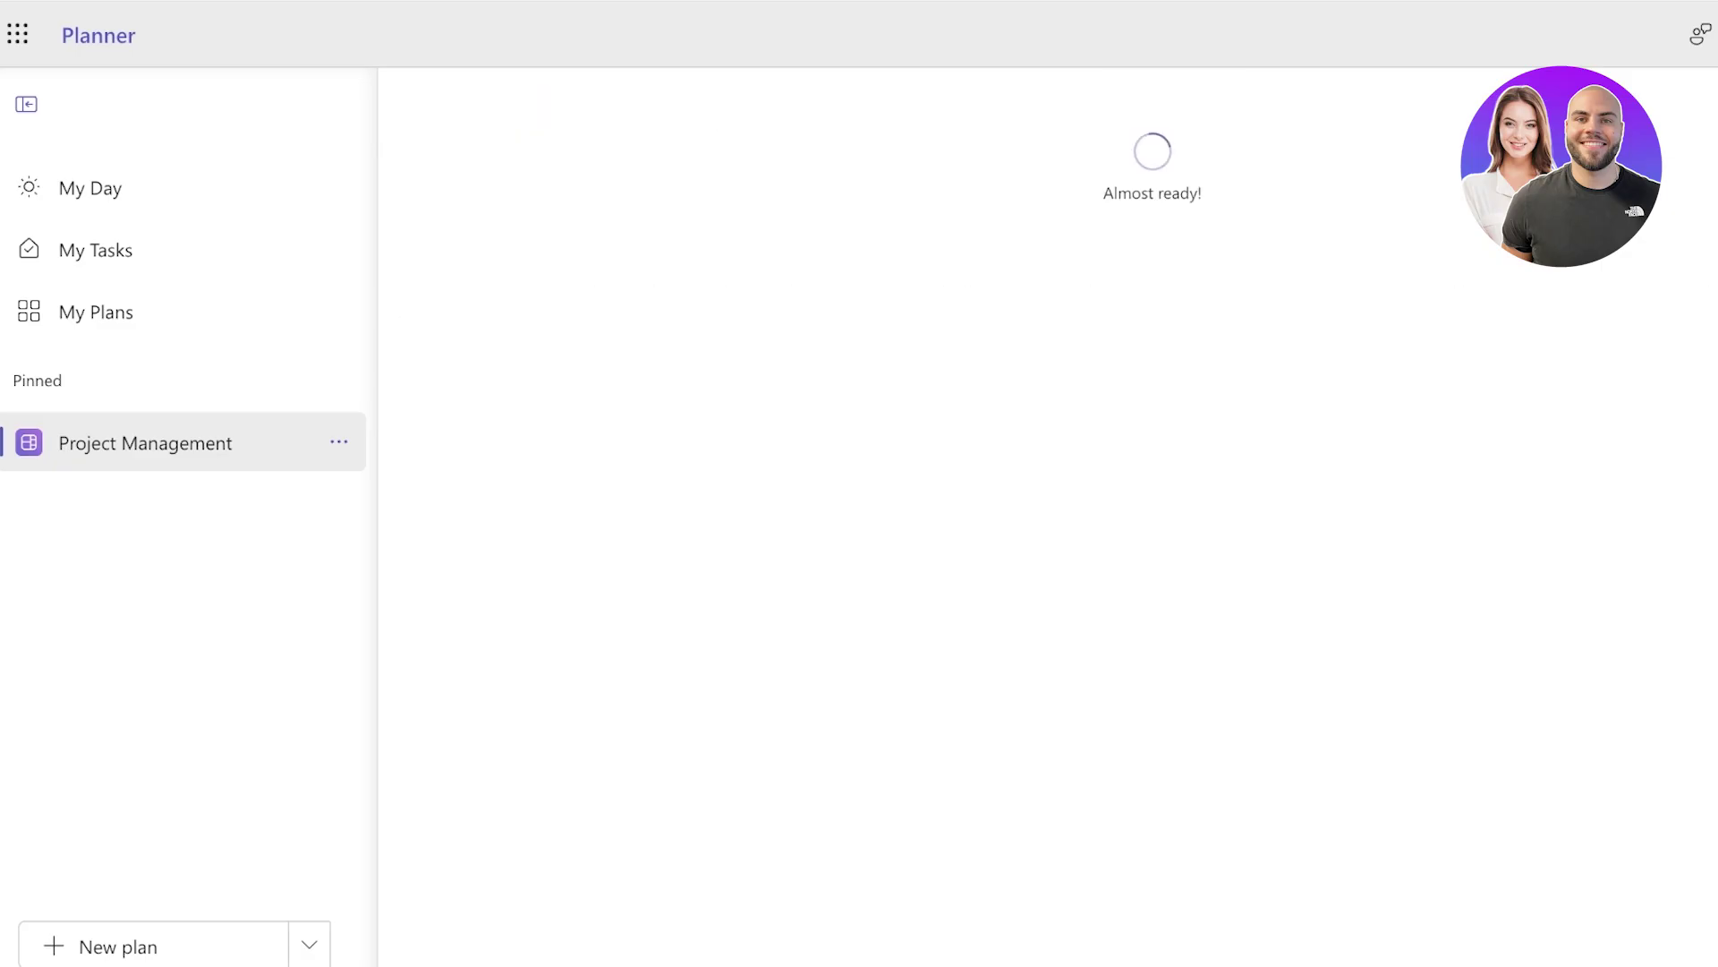
click(1305, 104)
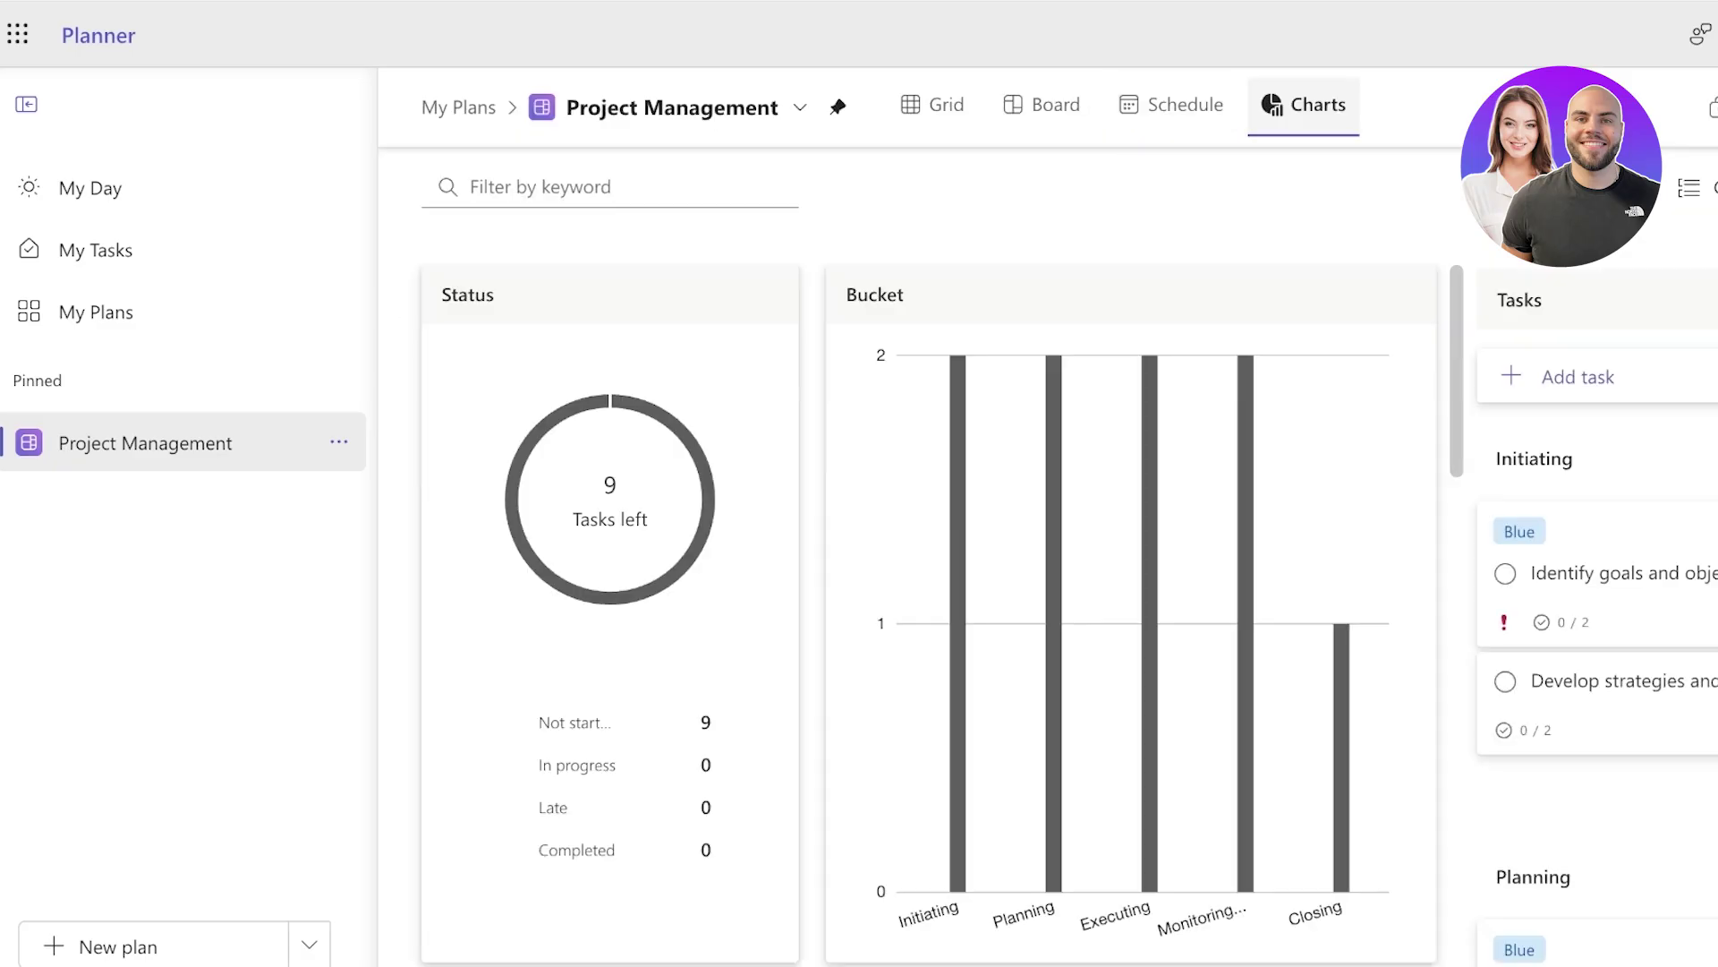
click(932, 104)
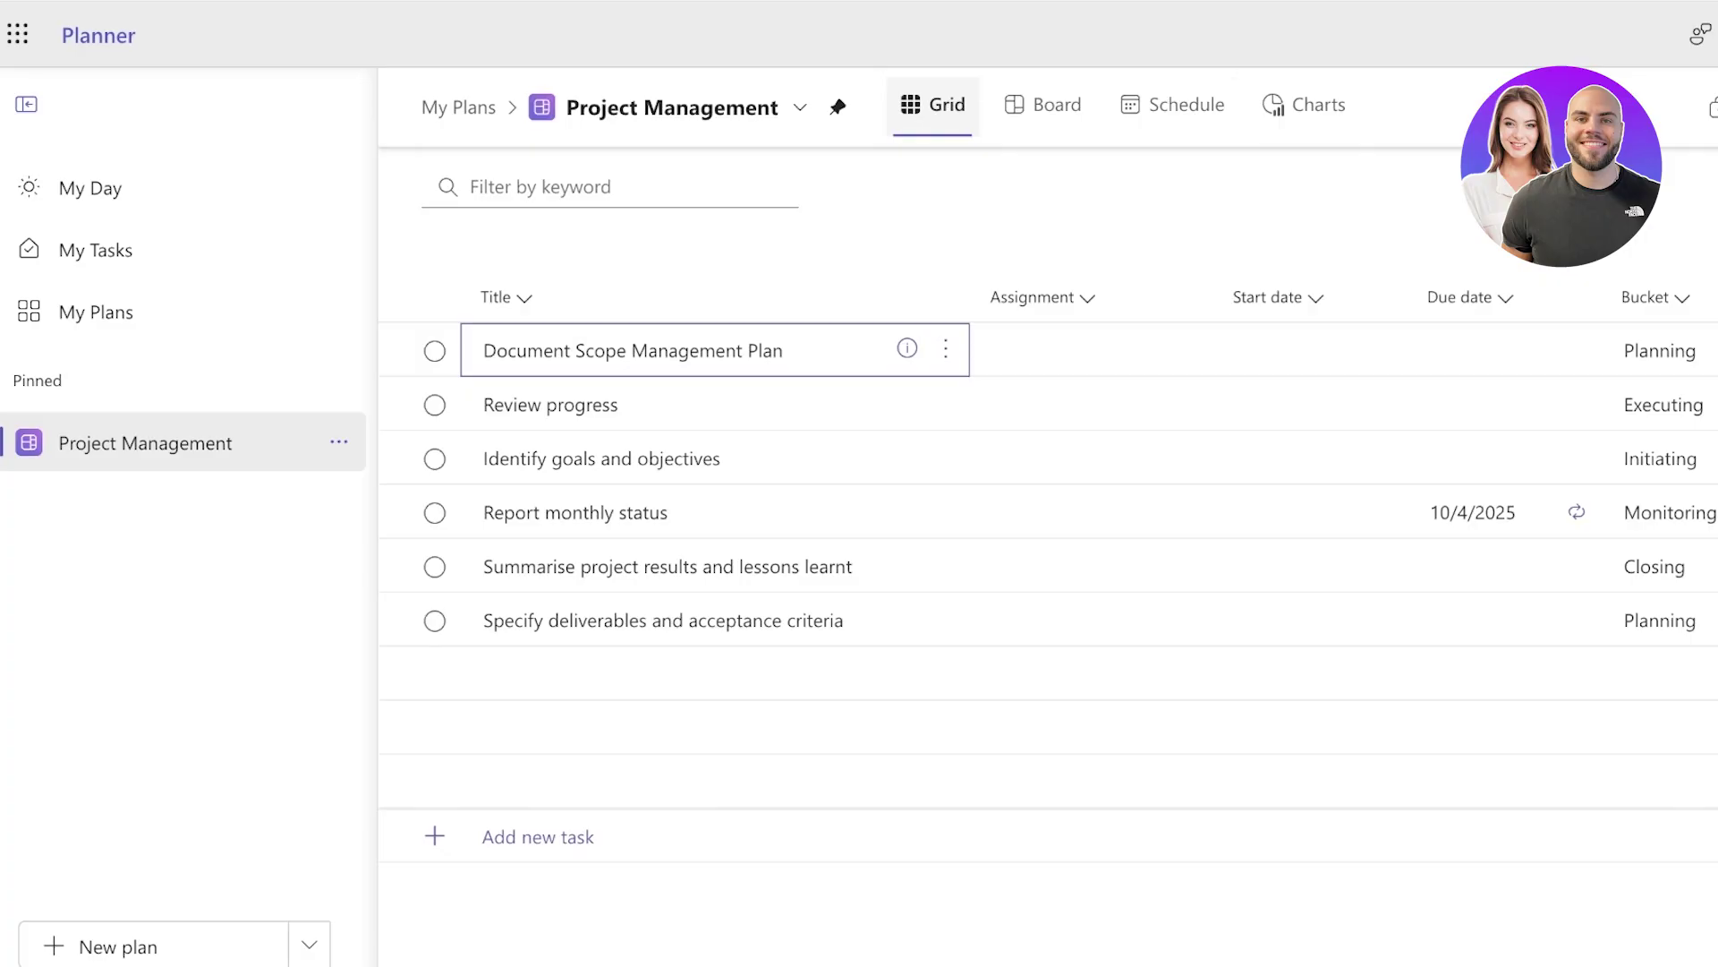
- Review the board's buckets from Initiating to Closing and open the name entry for a new bucket
click(1043, 104)
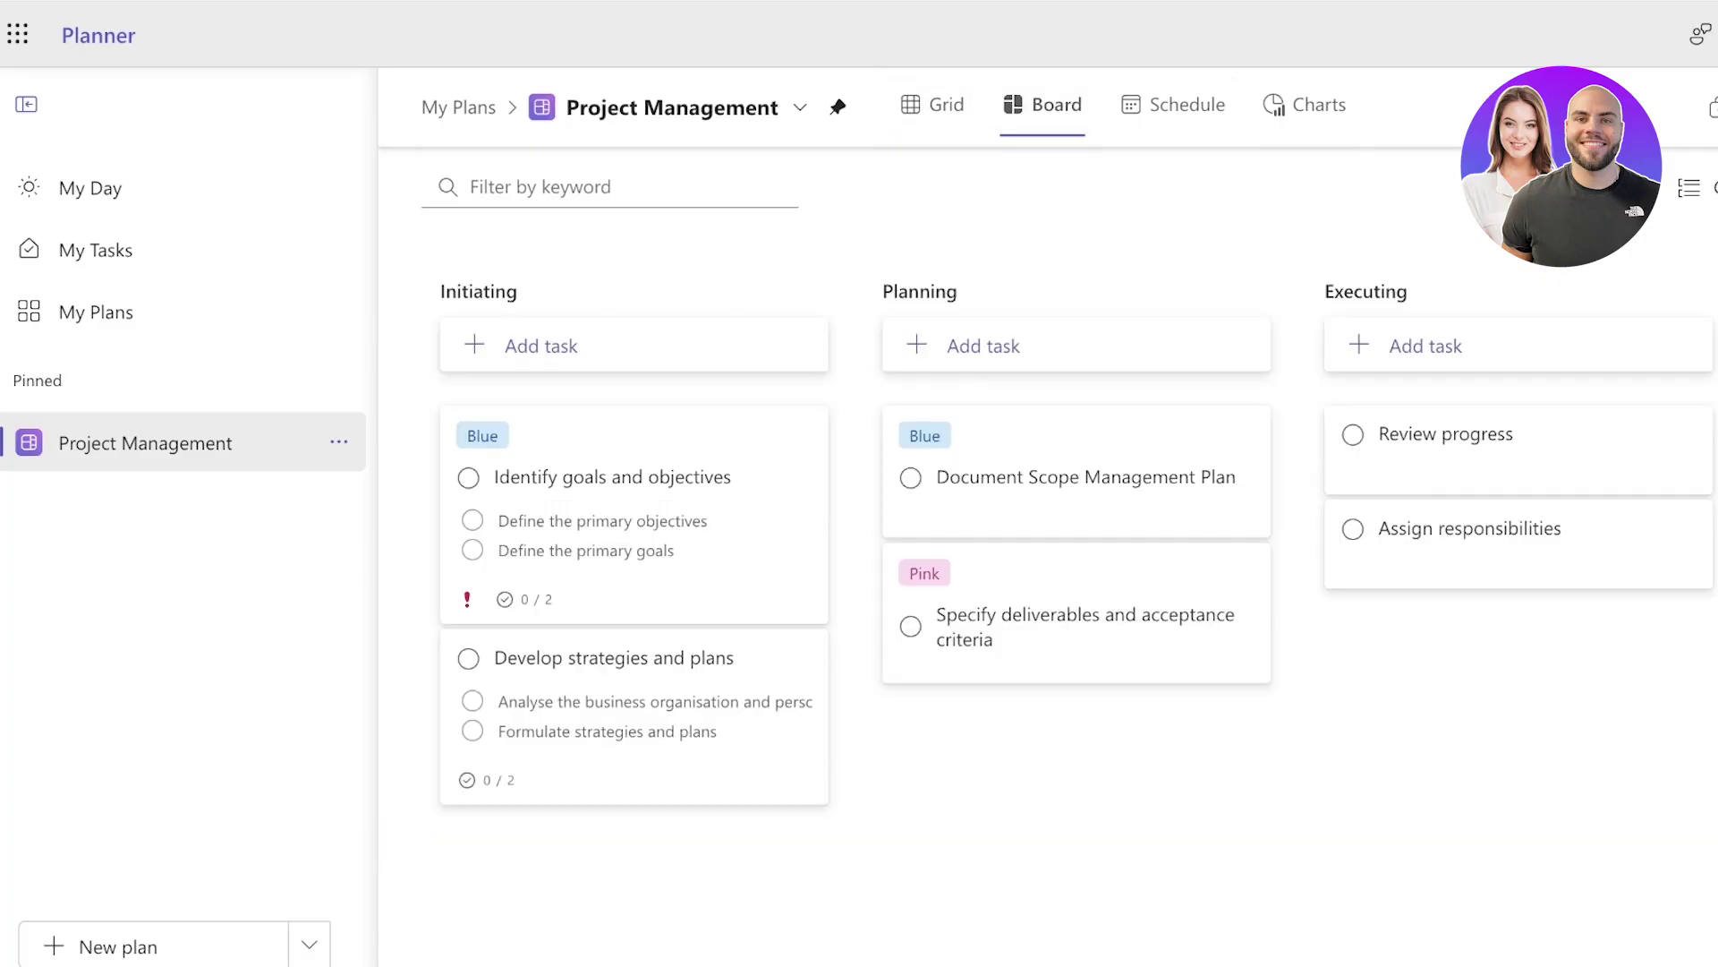
scroll(1057, 488, right, 7)
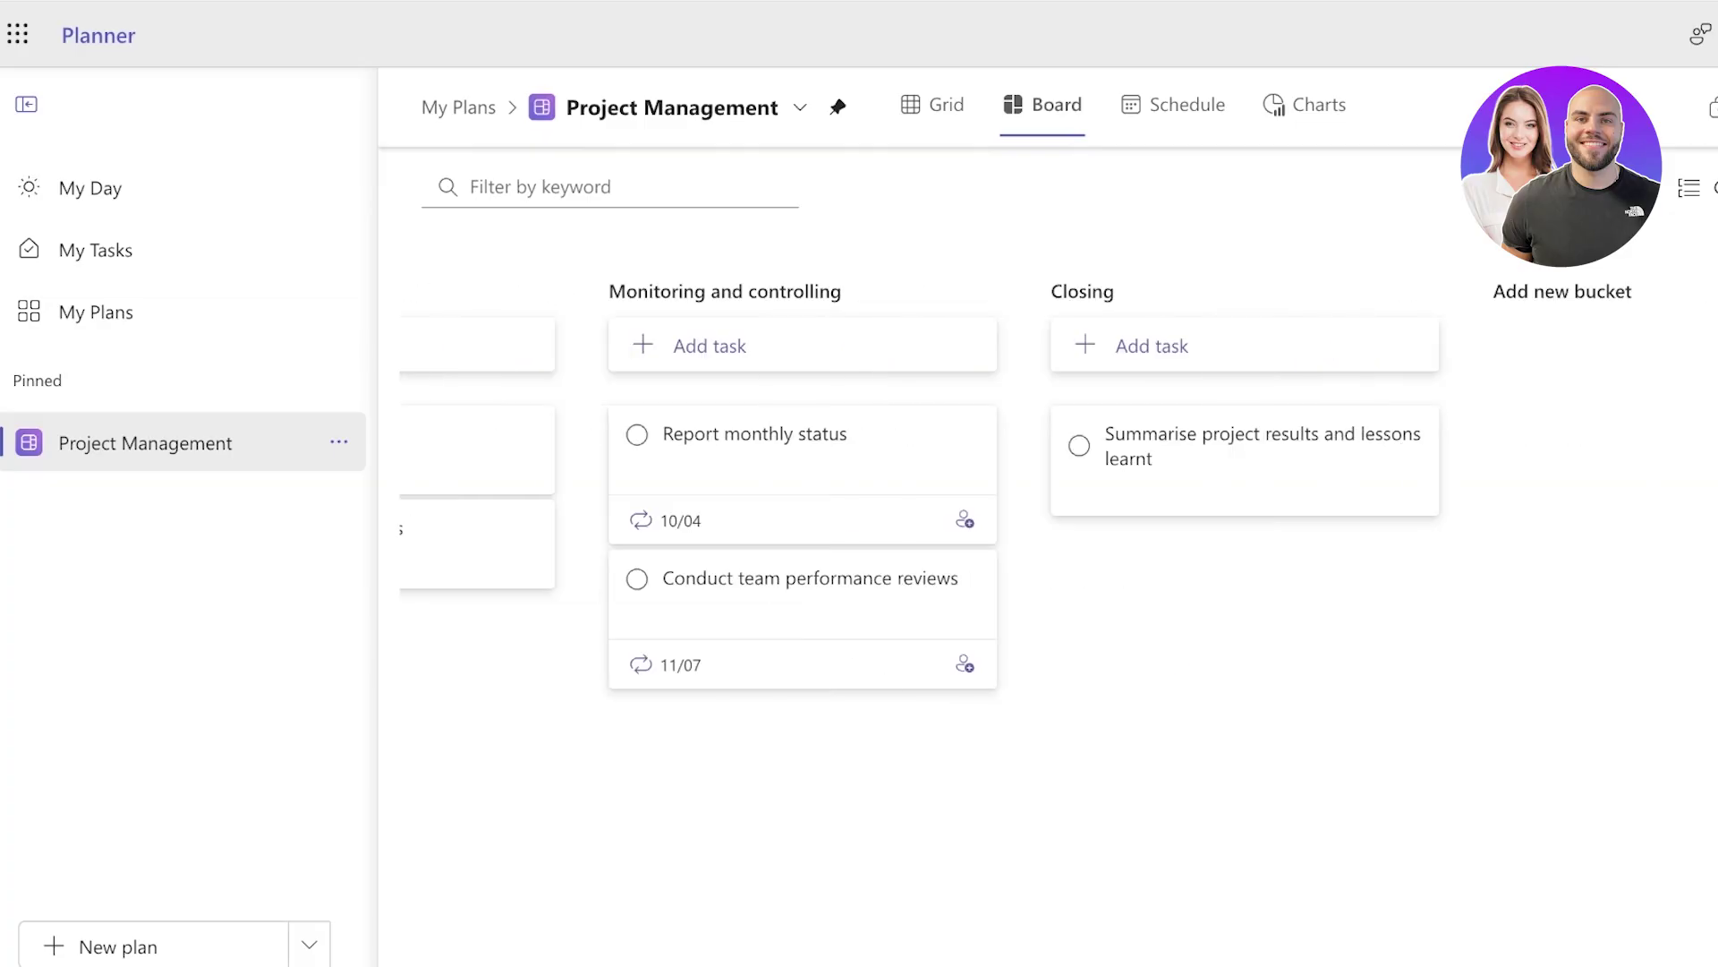
scroll(1056, 489, left, 10)
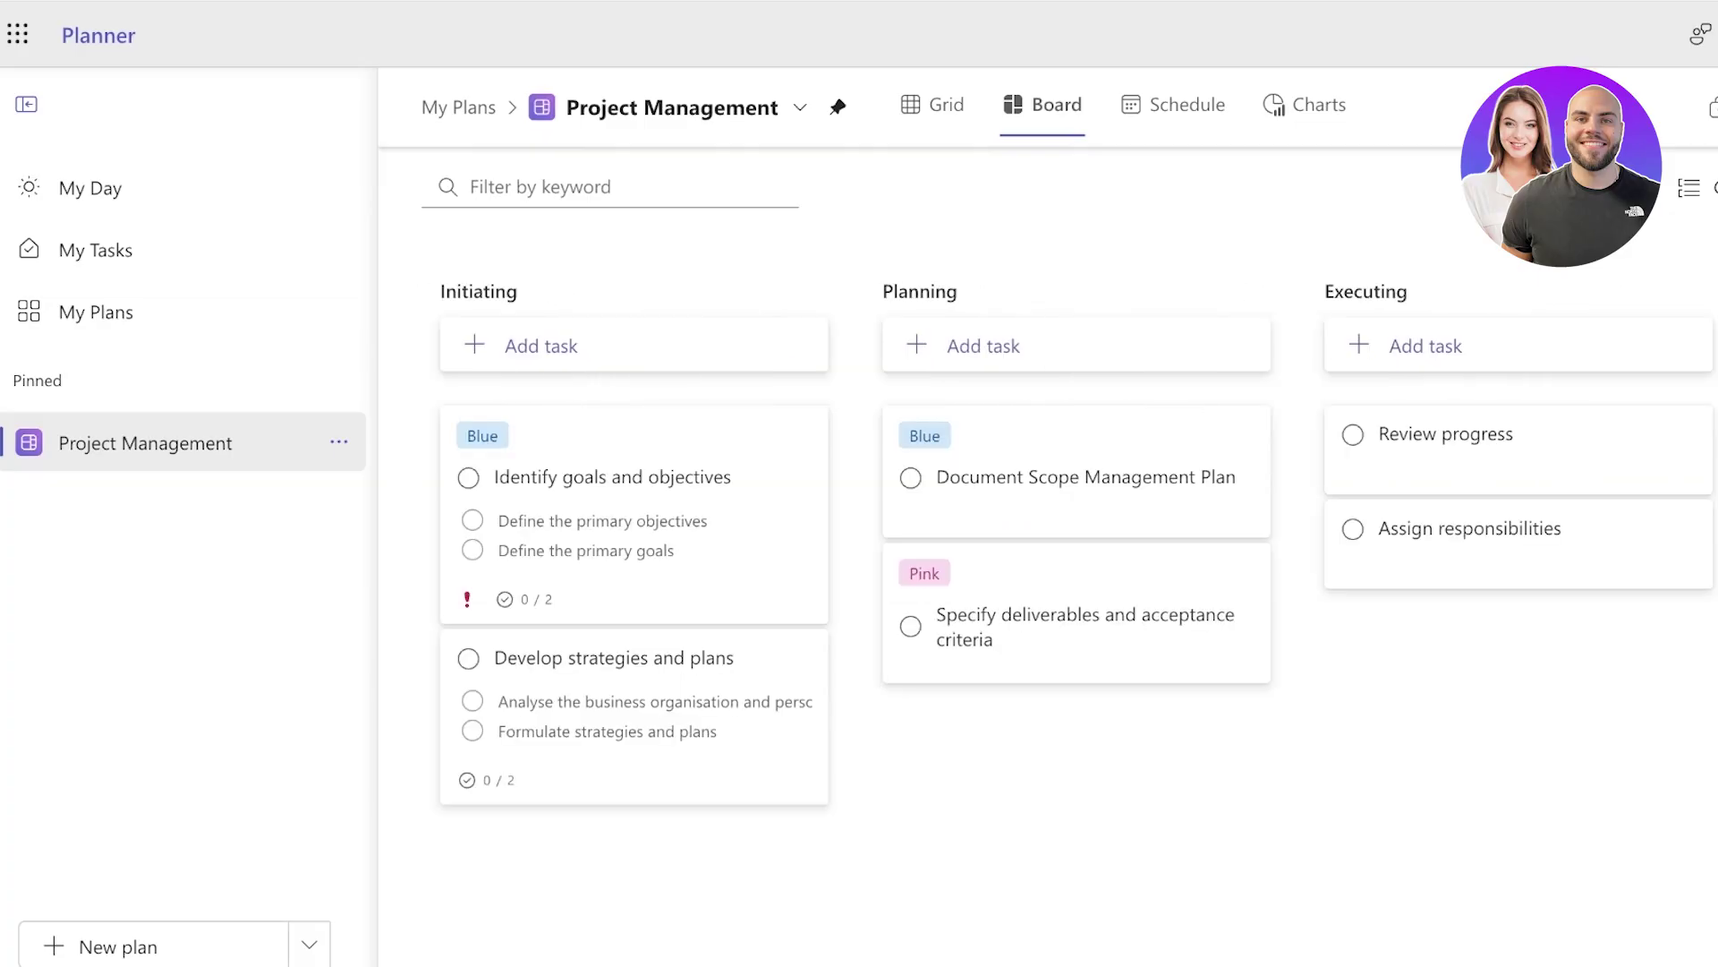
scroll(1056, 488, right, 10)
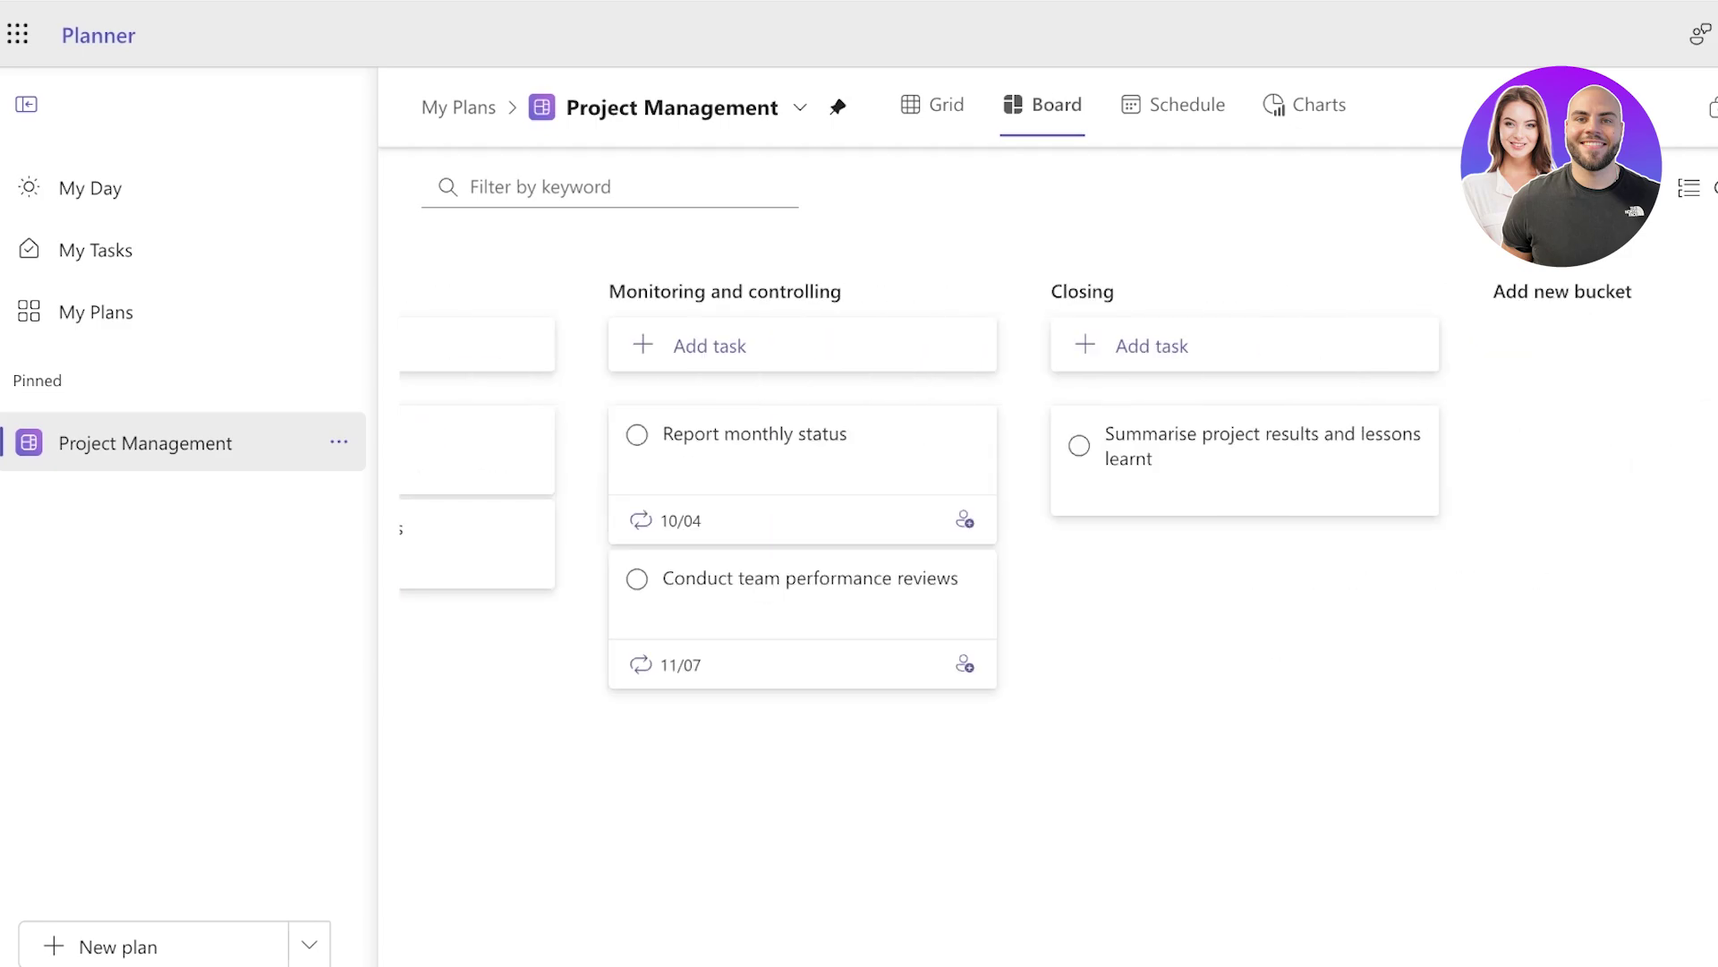
click(1562, 291)
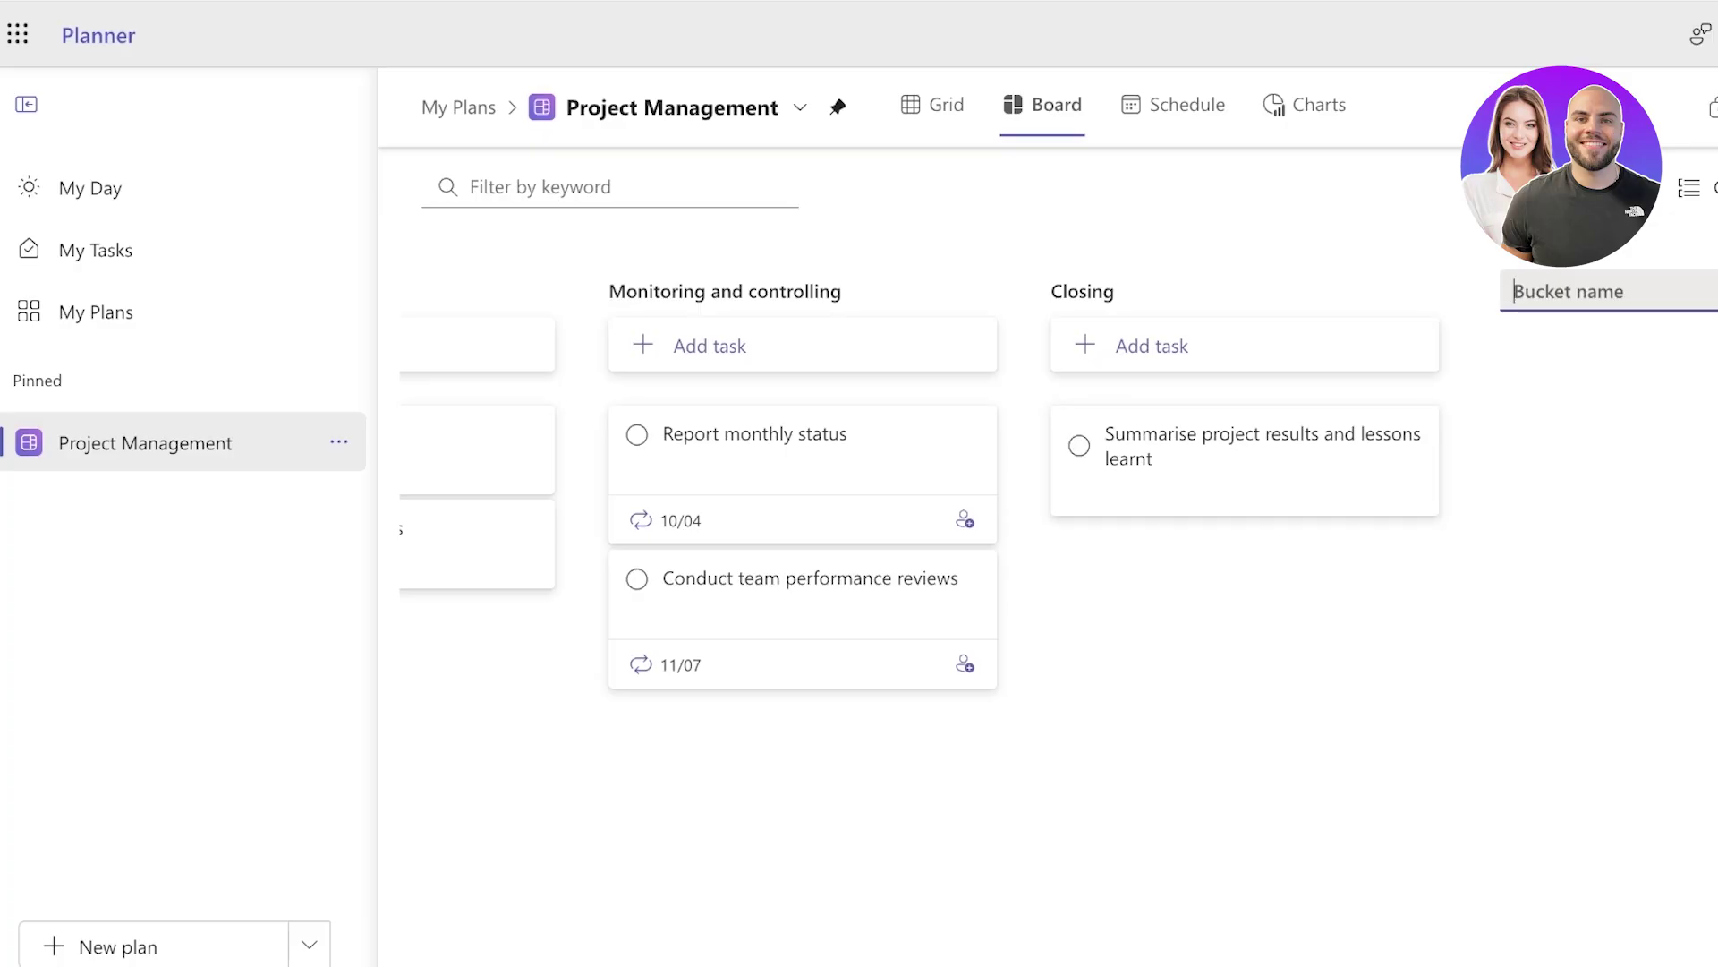
scroll(1047, 537, left, 10)
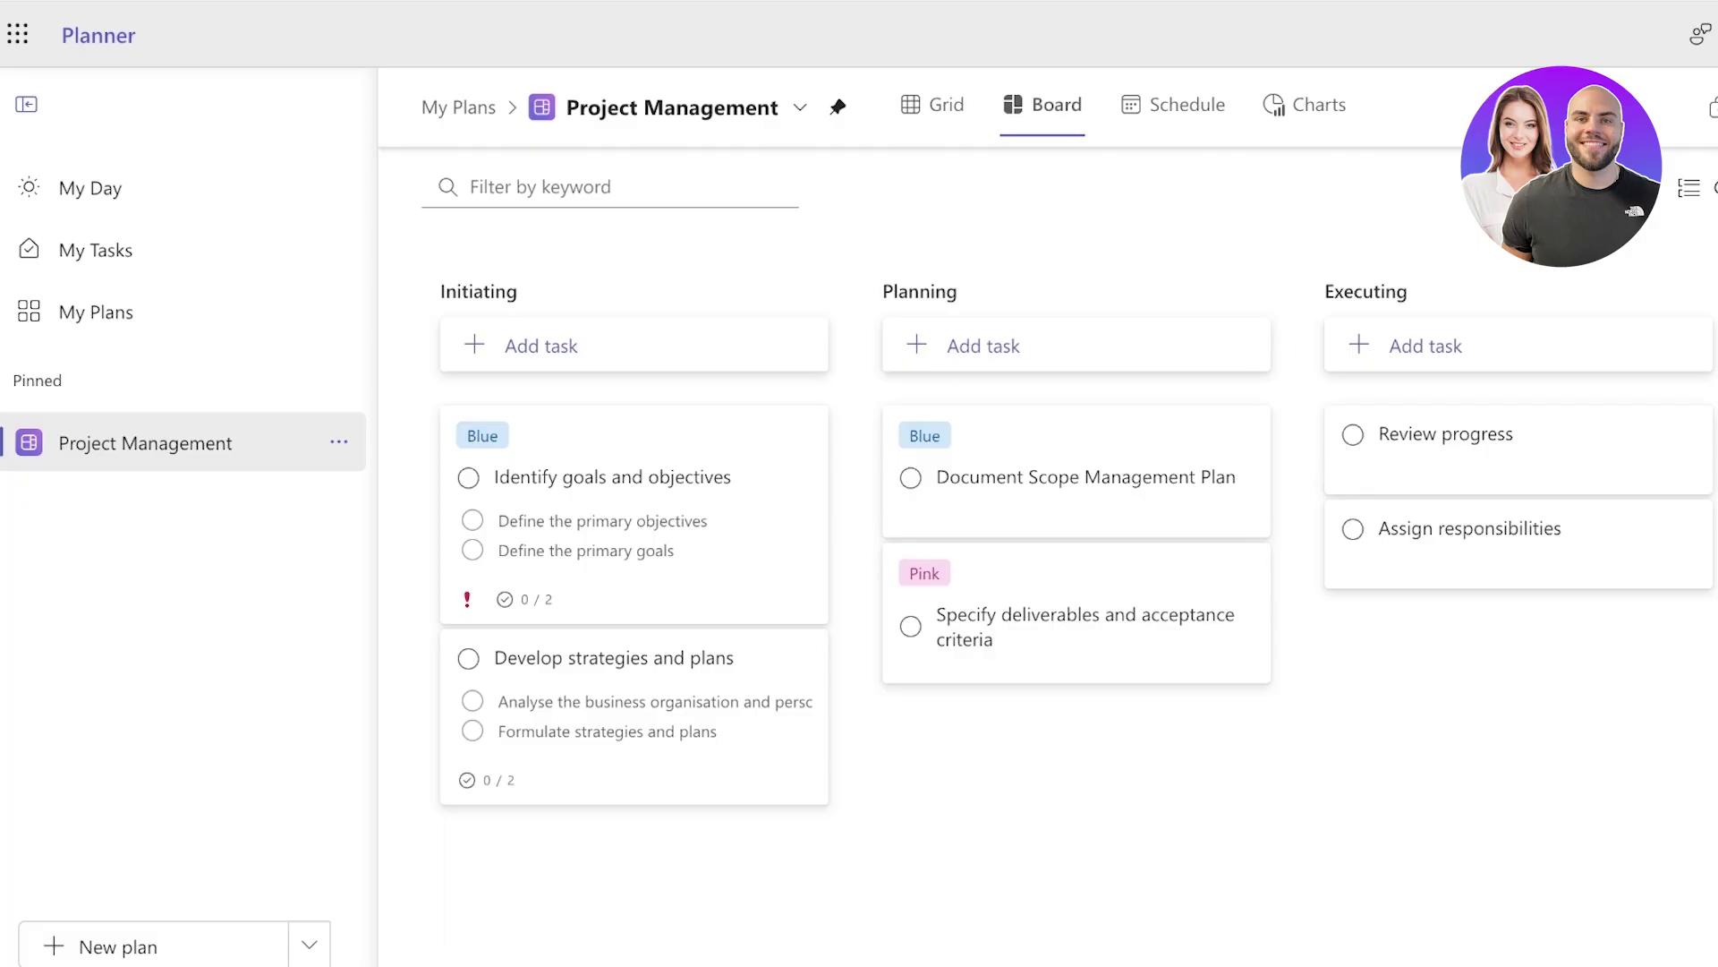
- Unpin the Project Management plan
click(338, 441)
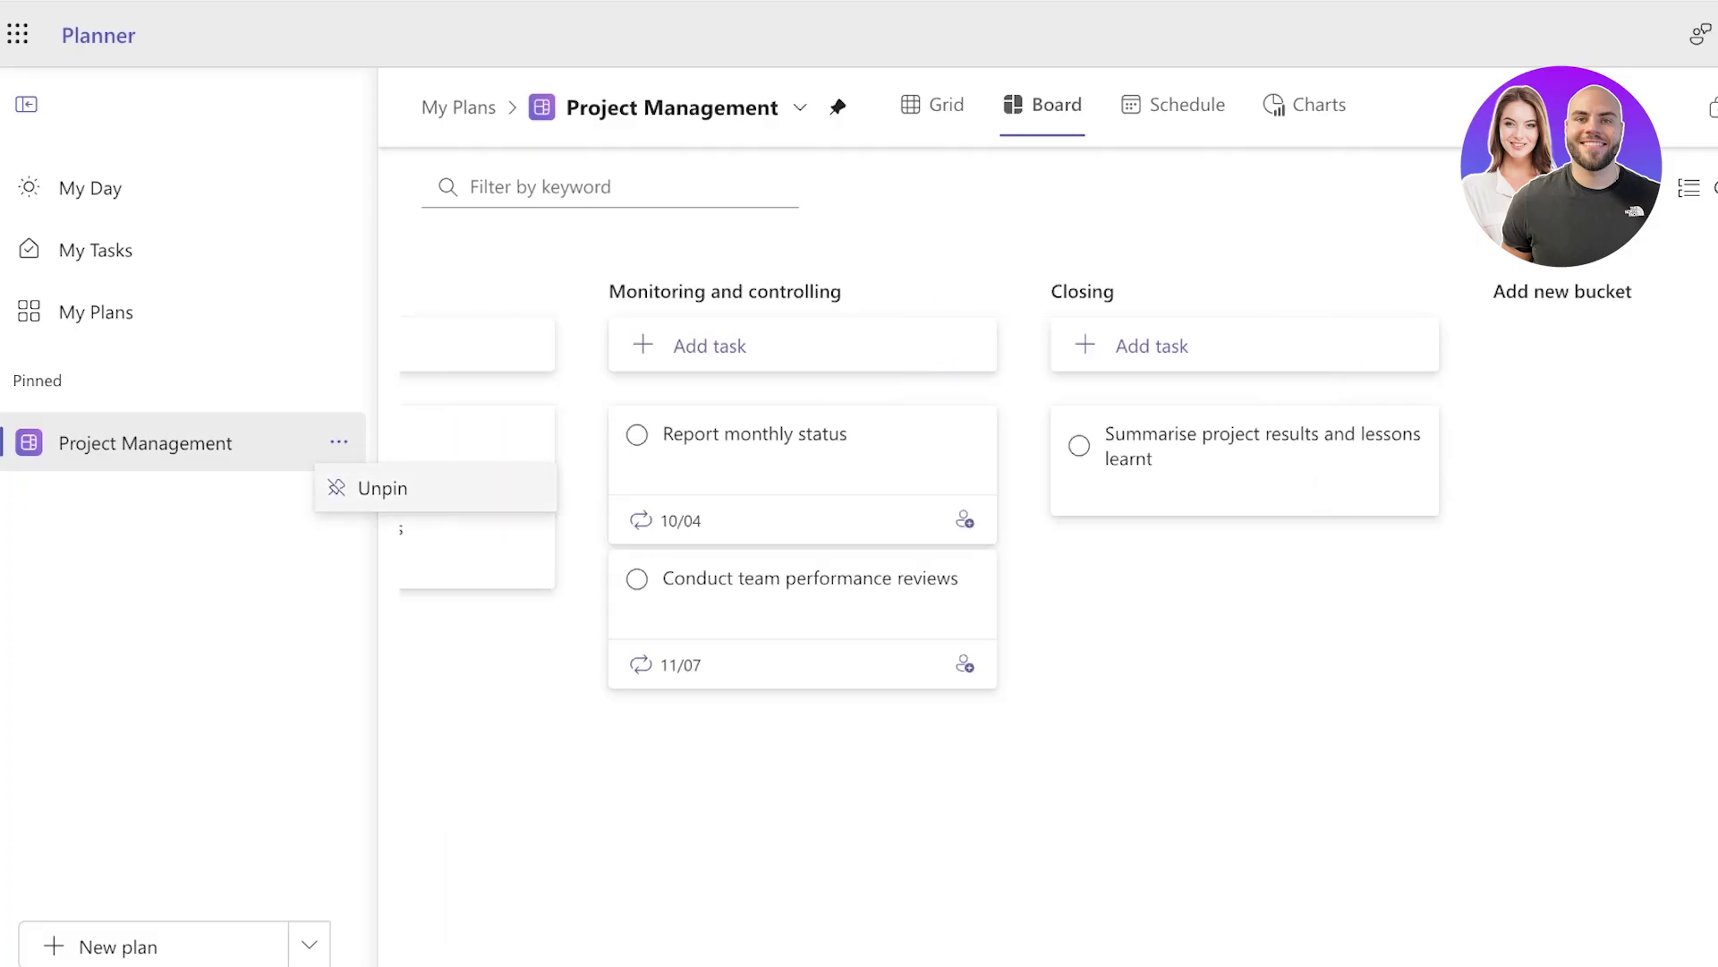
click(376, 484)
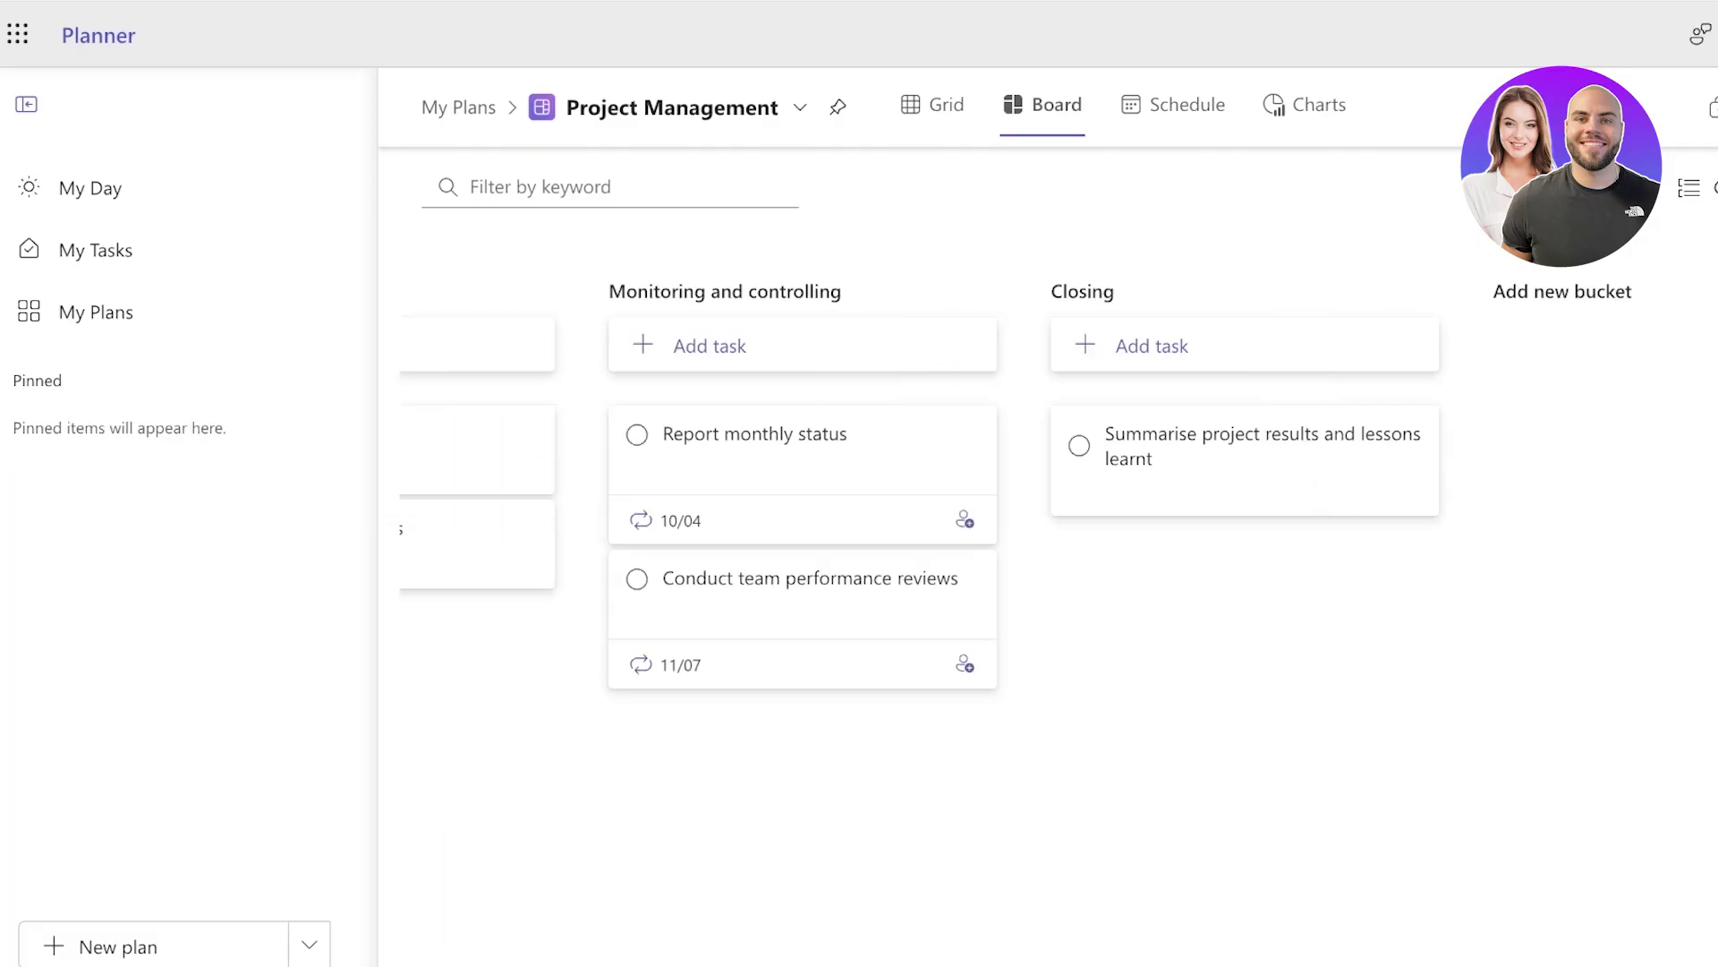
- Create a basic plan from scratch named Air Mrkt
click(96, 311)
click(117, 946)
click(945, 242)
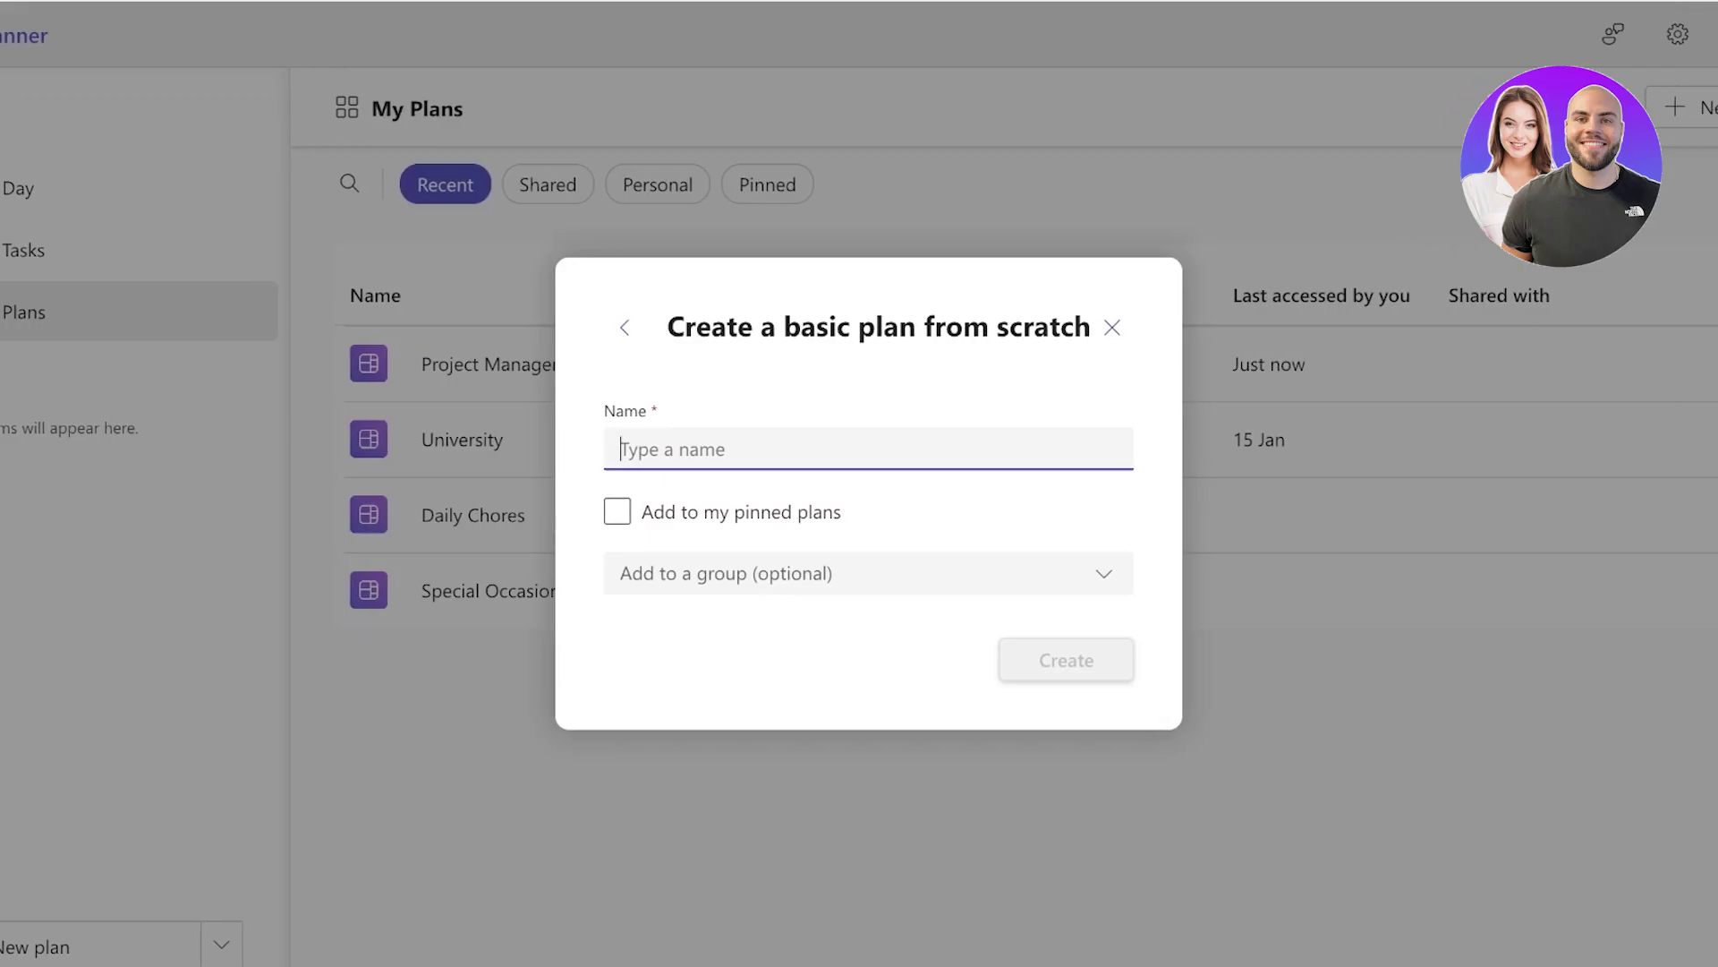
text(Air Mrkt)
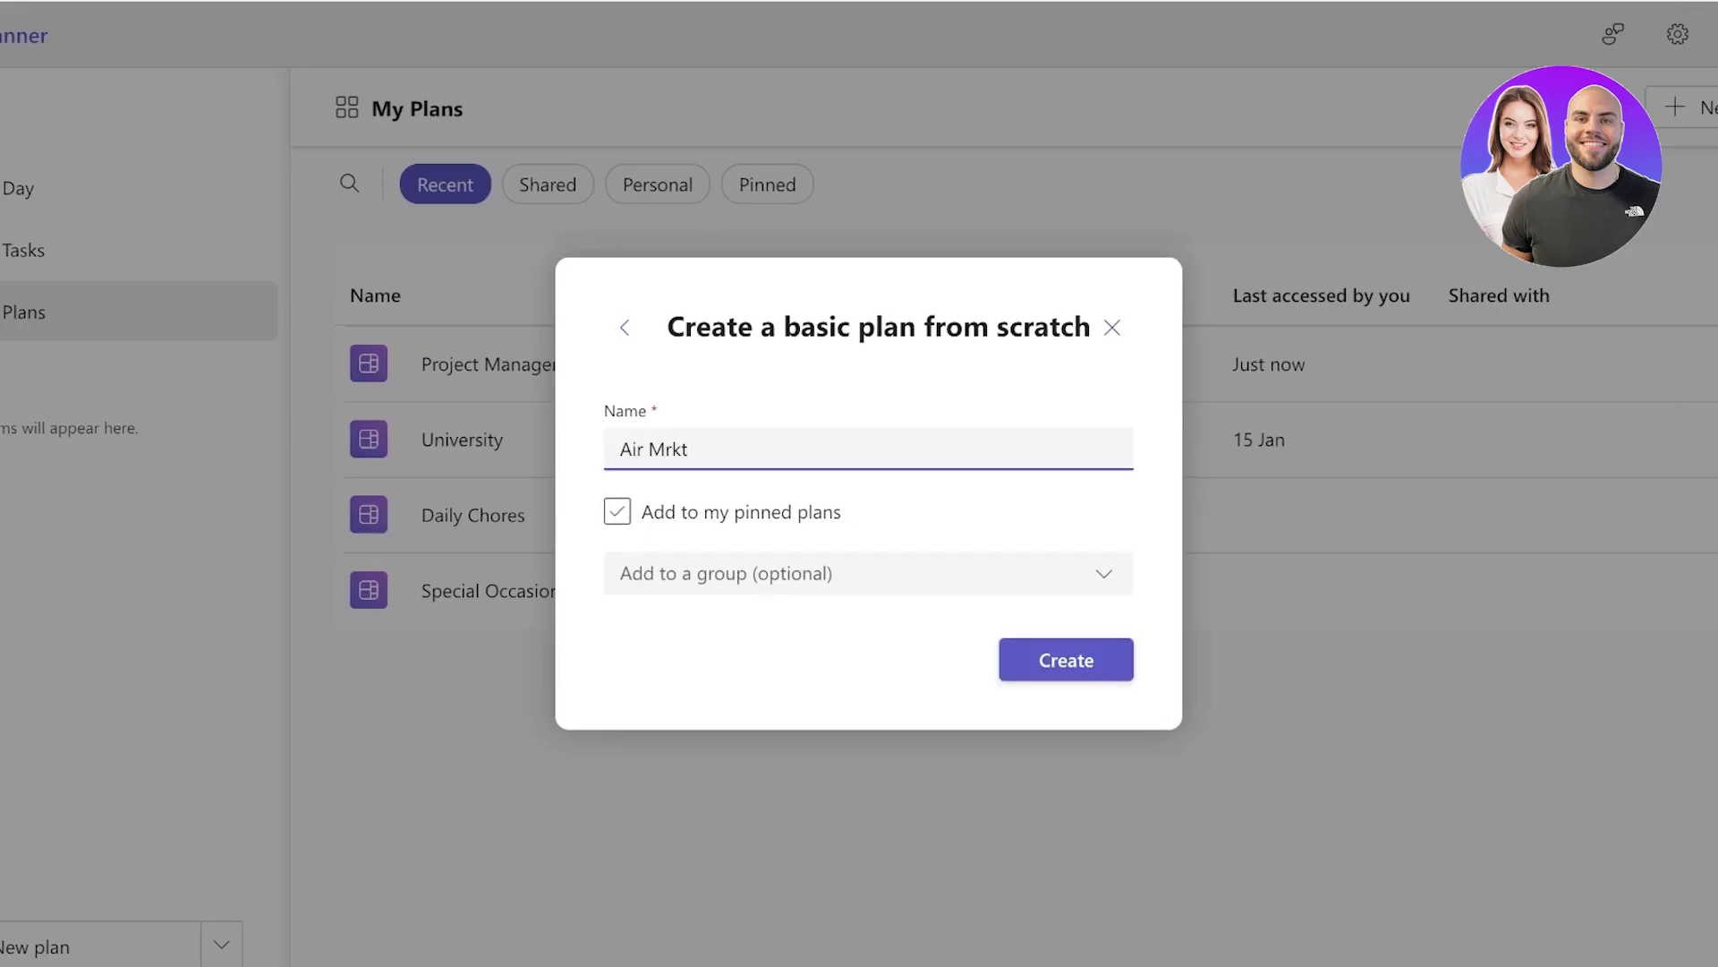
click(1066, 660)
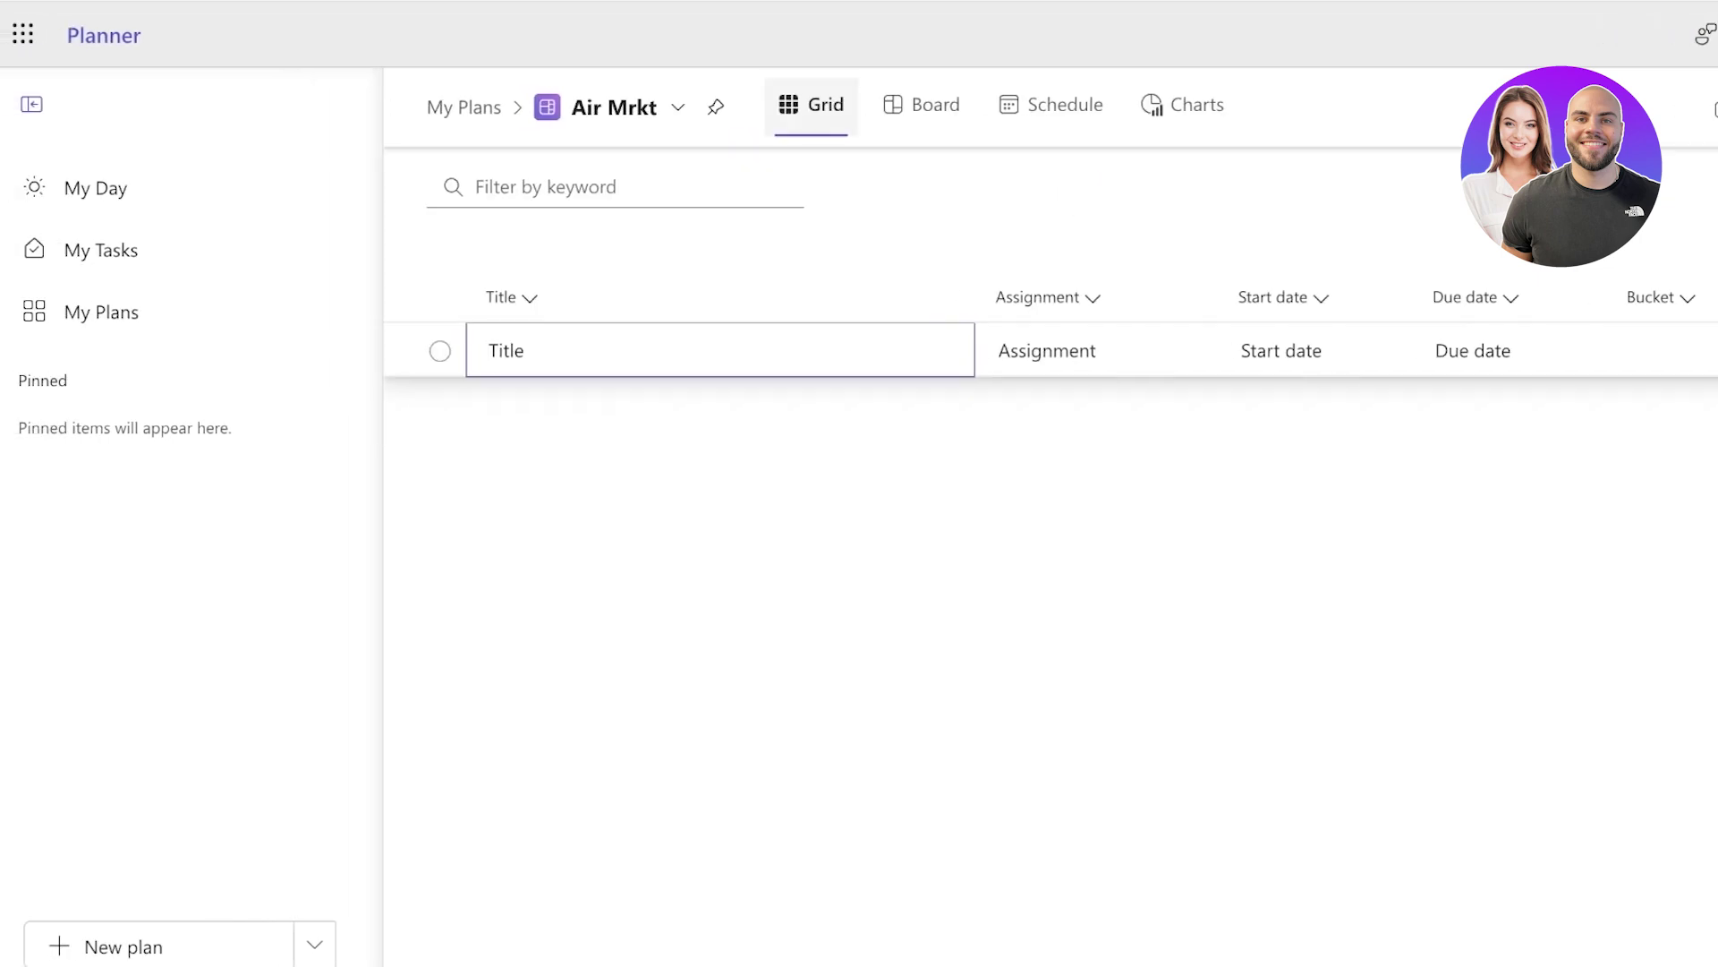
- View the Air Mrkt plan's board, schedule and charts, and return to the board view
click(921, 105)
click(922, 105)
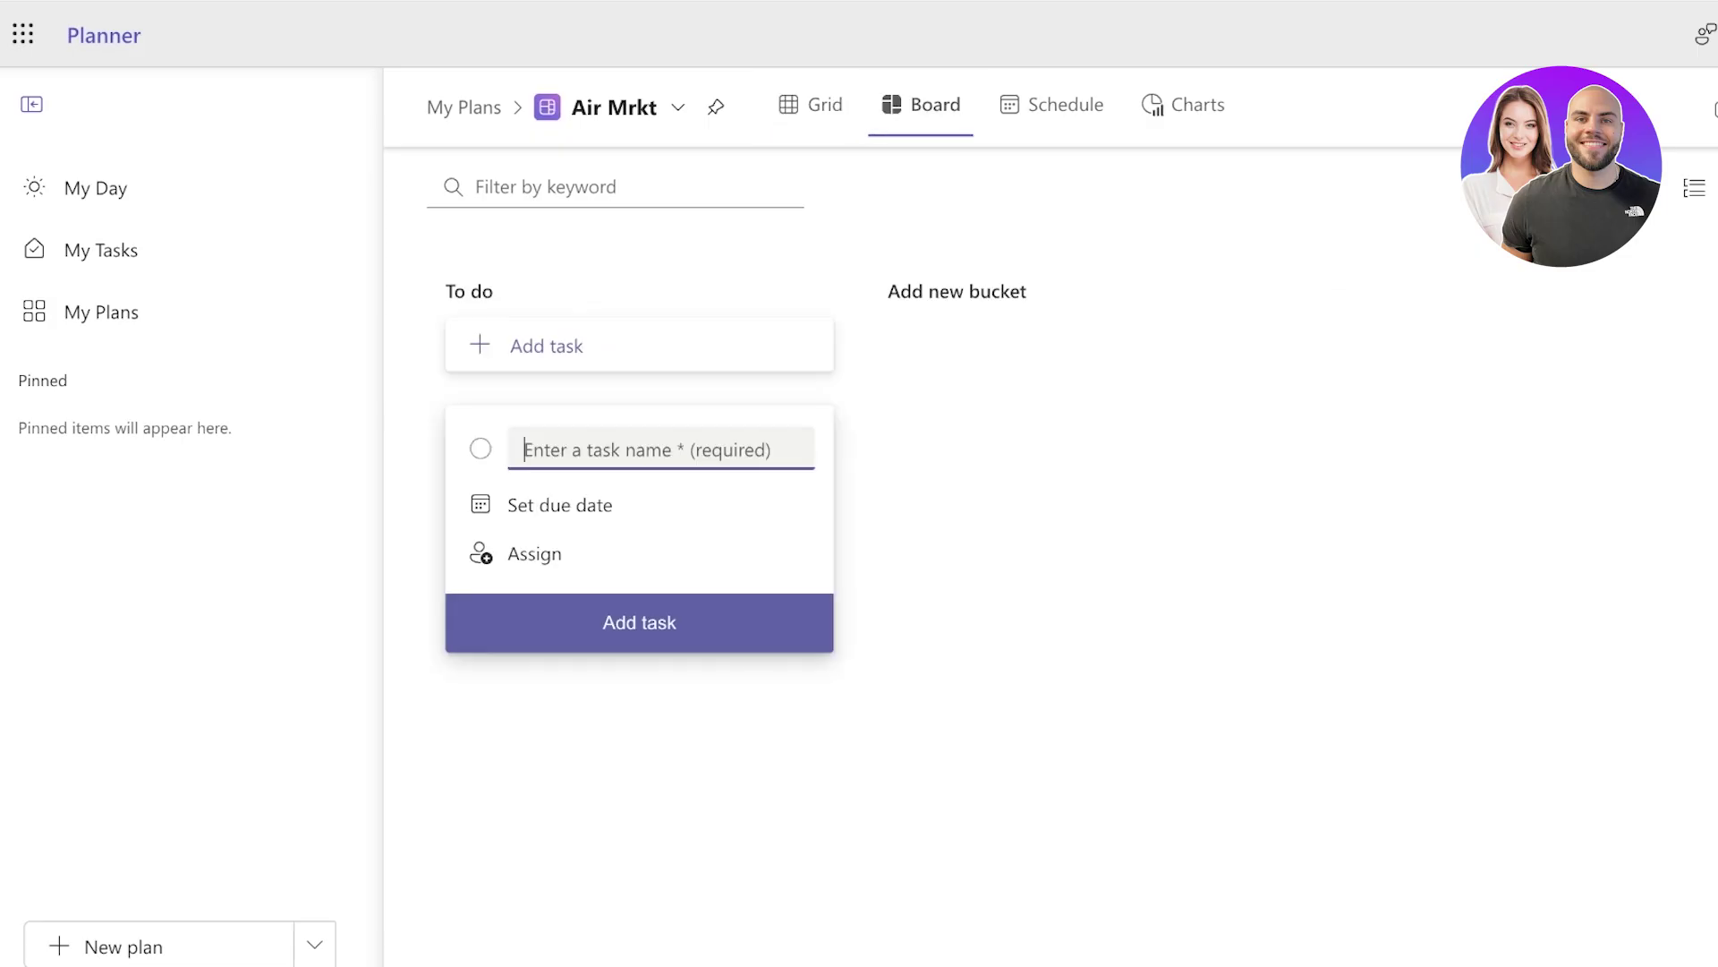
click(1052, 105)
click(1182, 105)
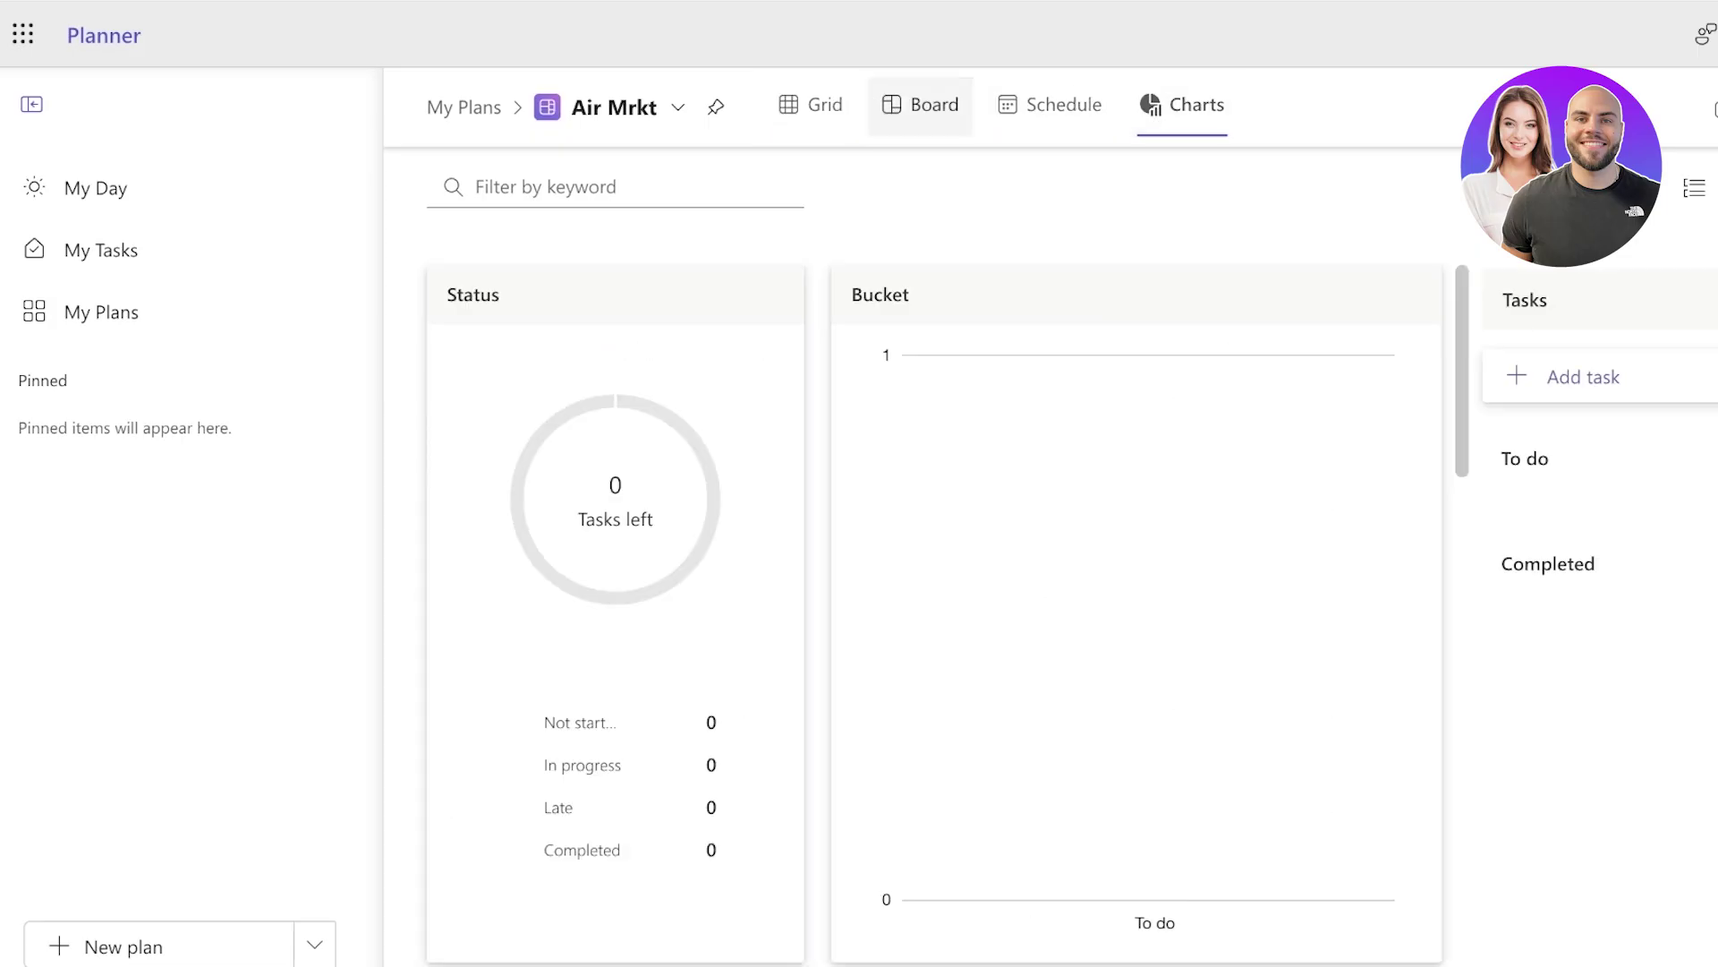
click(922, 104)
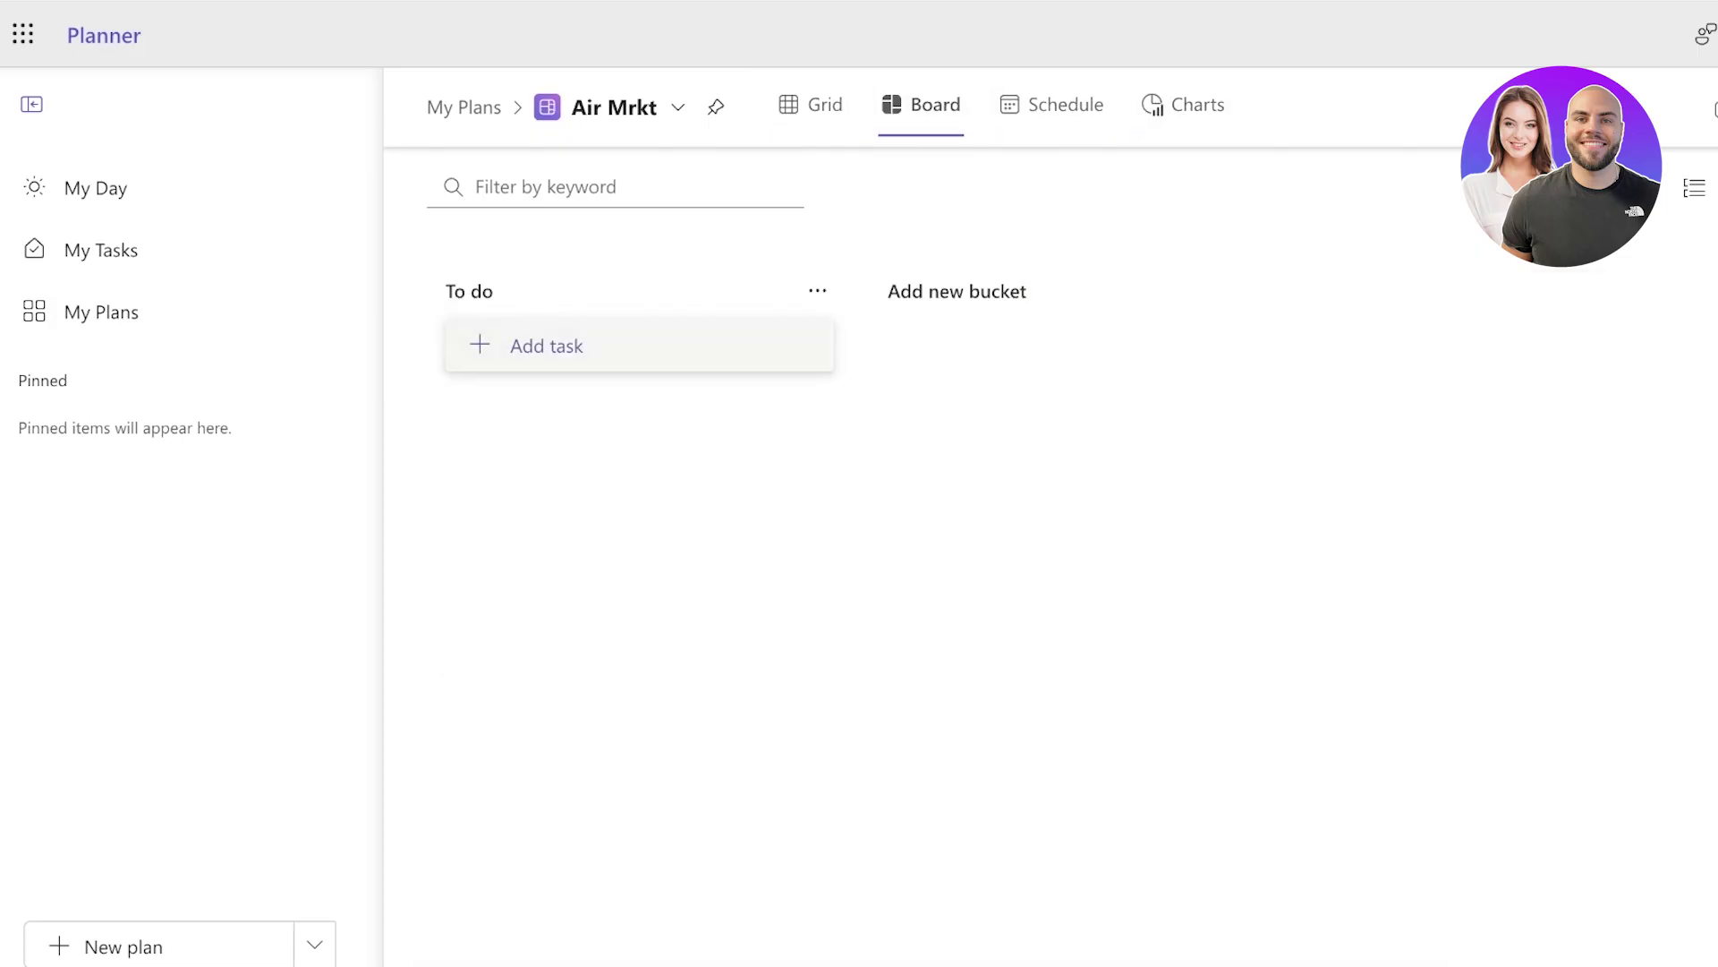
- Rename the board's To do bucket as Tasks
click(482, 291)
double_click(482, 291)
key(ctrl+a)
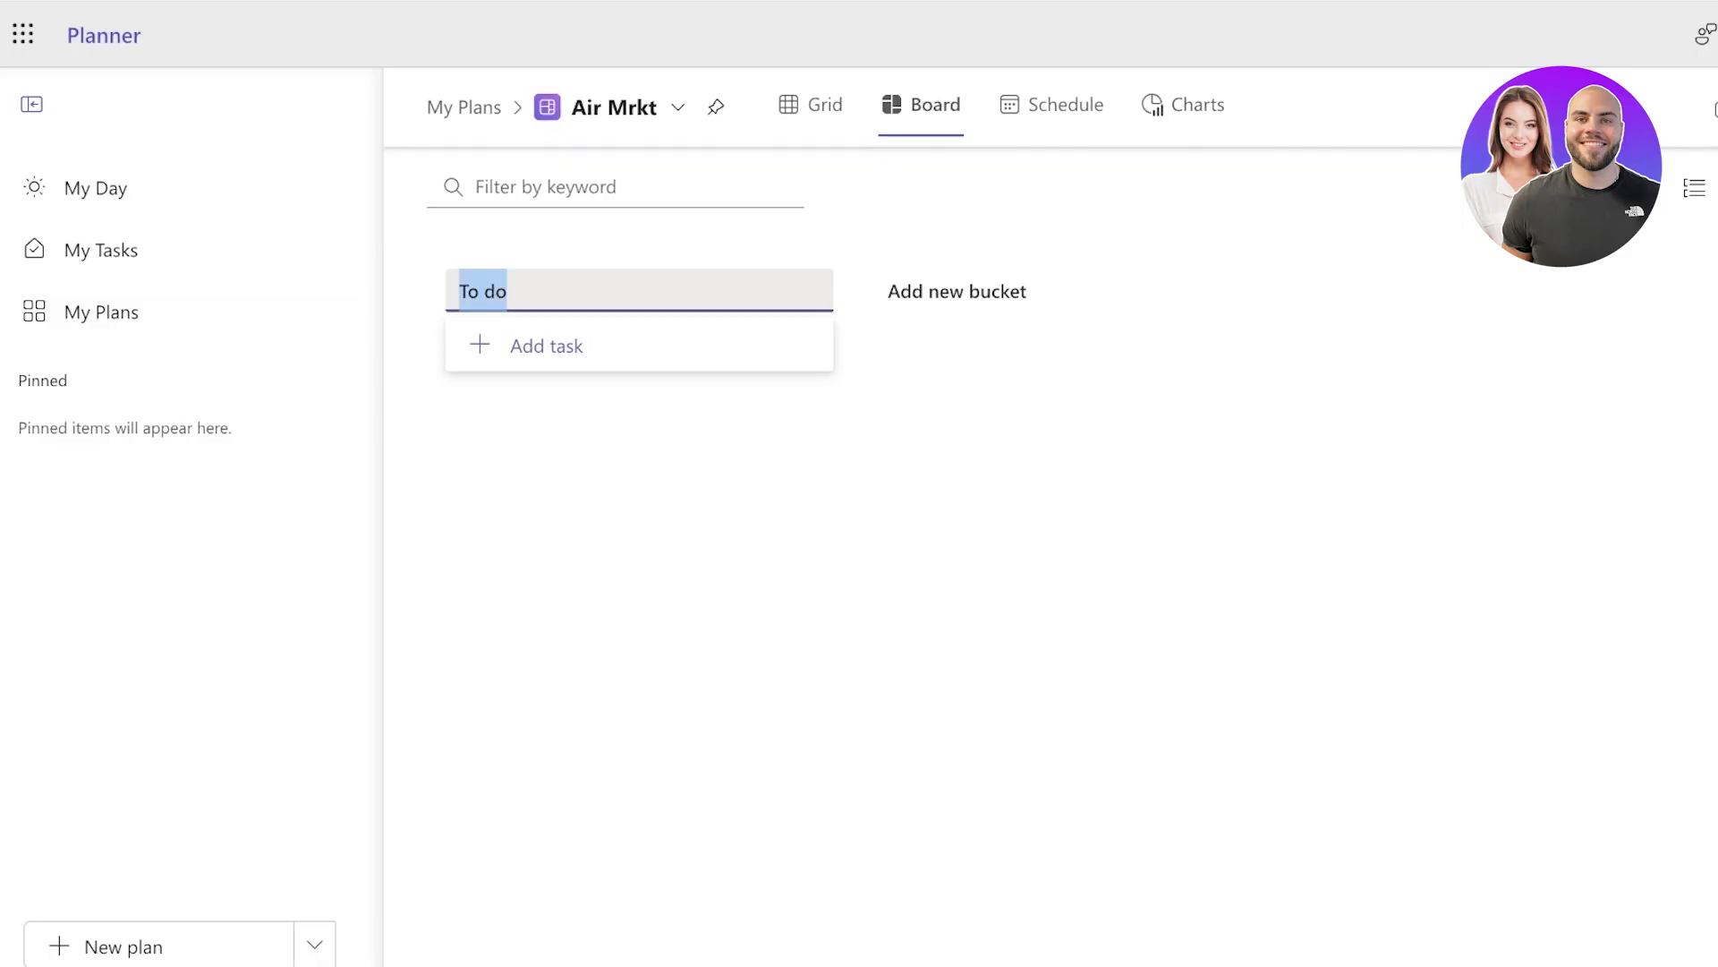
text(A)
key(BackSpace)
text(A)
key(BackSpace)
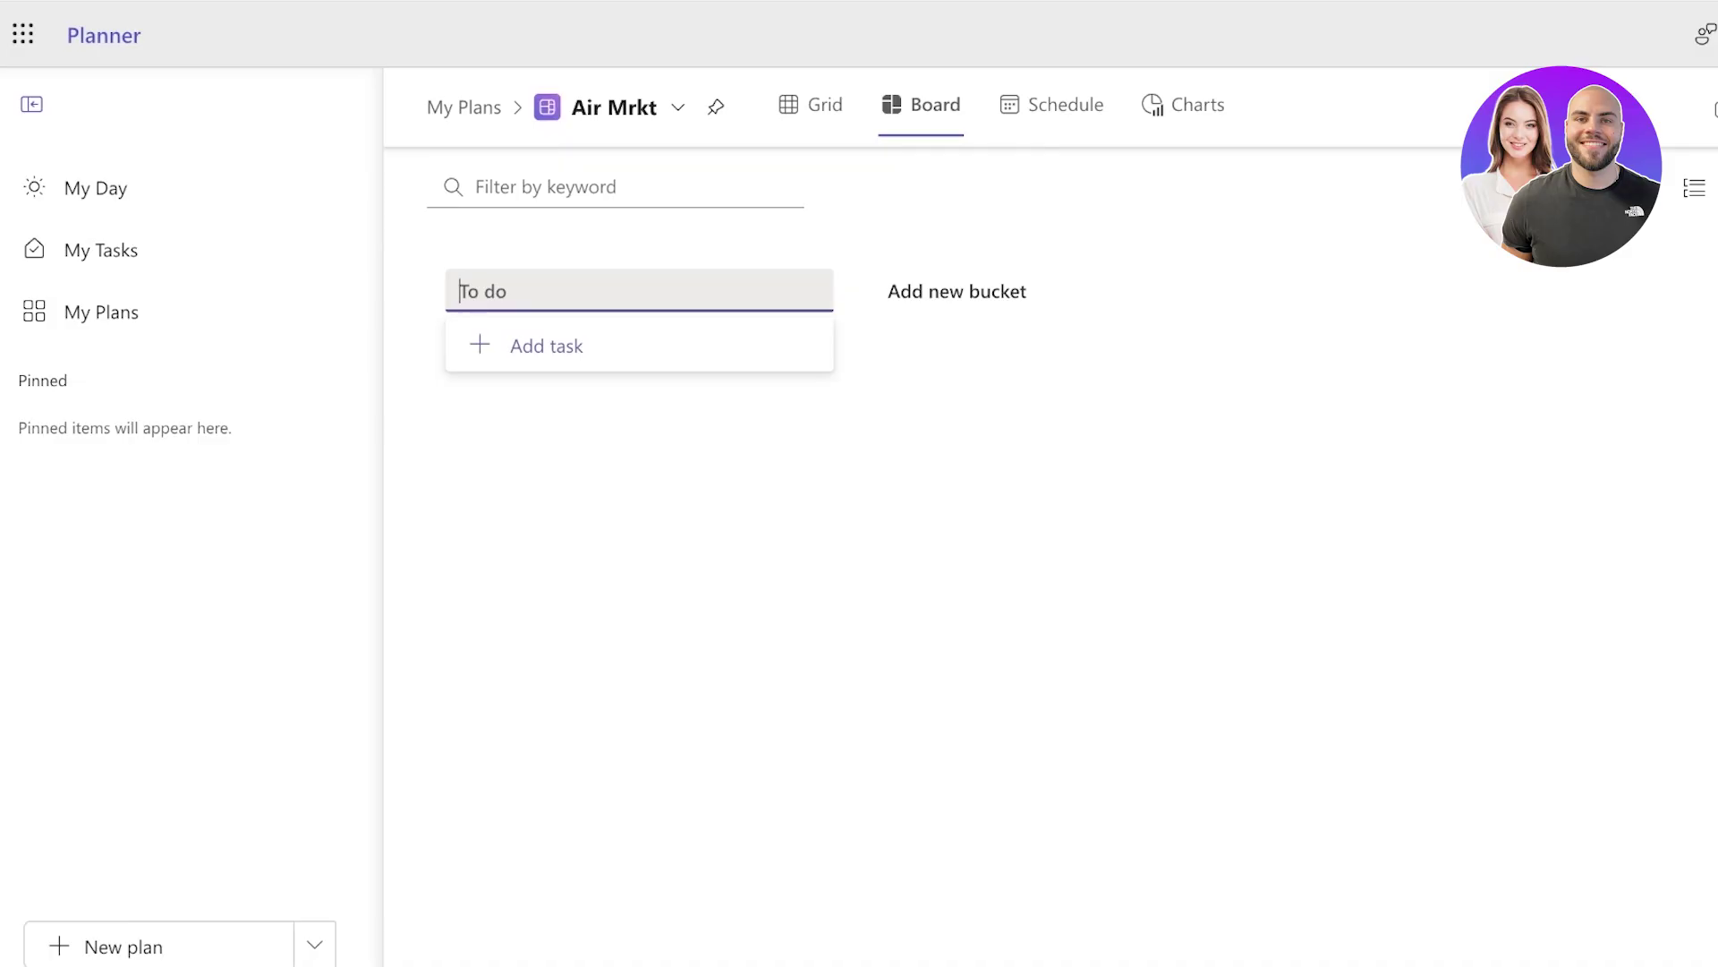
key(ctrl+a)
text(Tasks)
key(BackSpace)
key(BackSpace)
key(ctrl+z)
key(ctrl+a)
text(Ideas)
key(BackSpace)
key(BackSpace)
key(BackSpace)
key(BackSpace)
key(BackSpace)
text(A)
key(BackSpace)
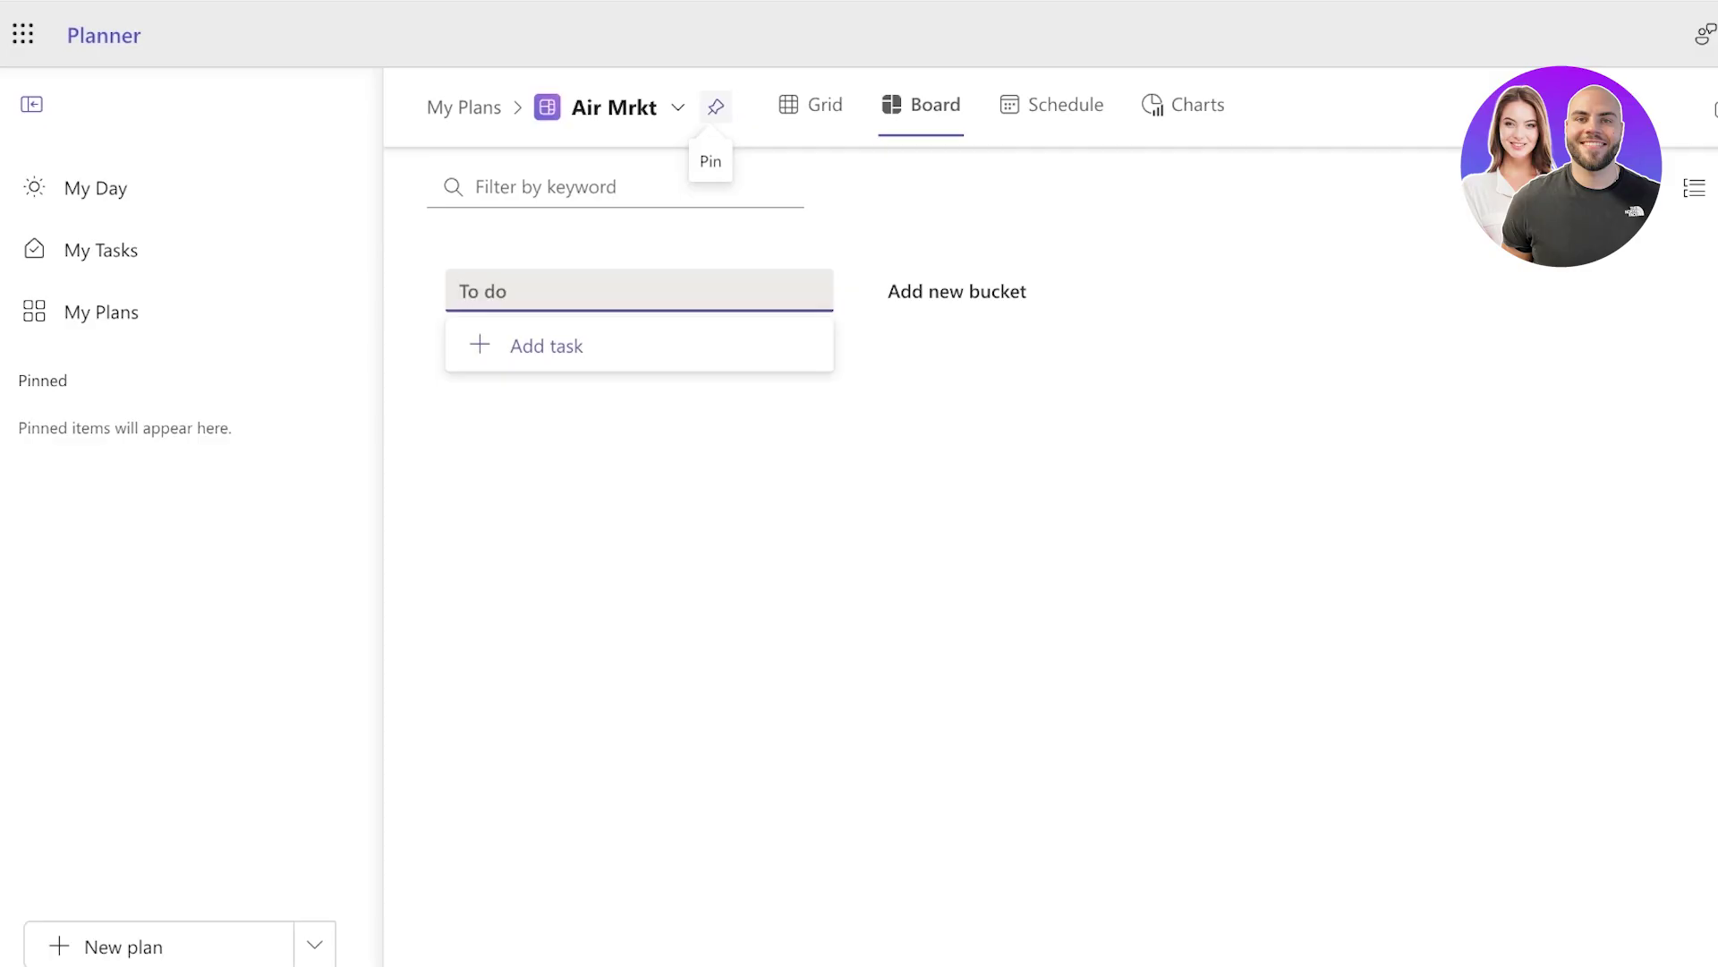
text(Tasks)
key(Escape)
- Add two new buckets named Undergoing and Waiting for Approval after the Tasks bucket
click(957, 291)
text(P)
key(BackSpace)
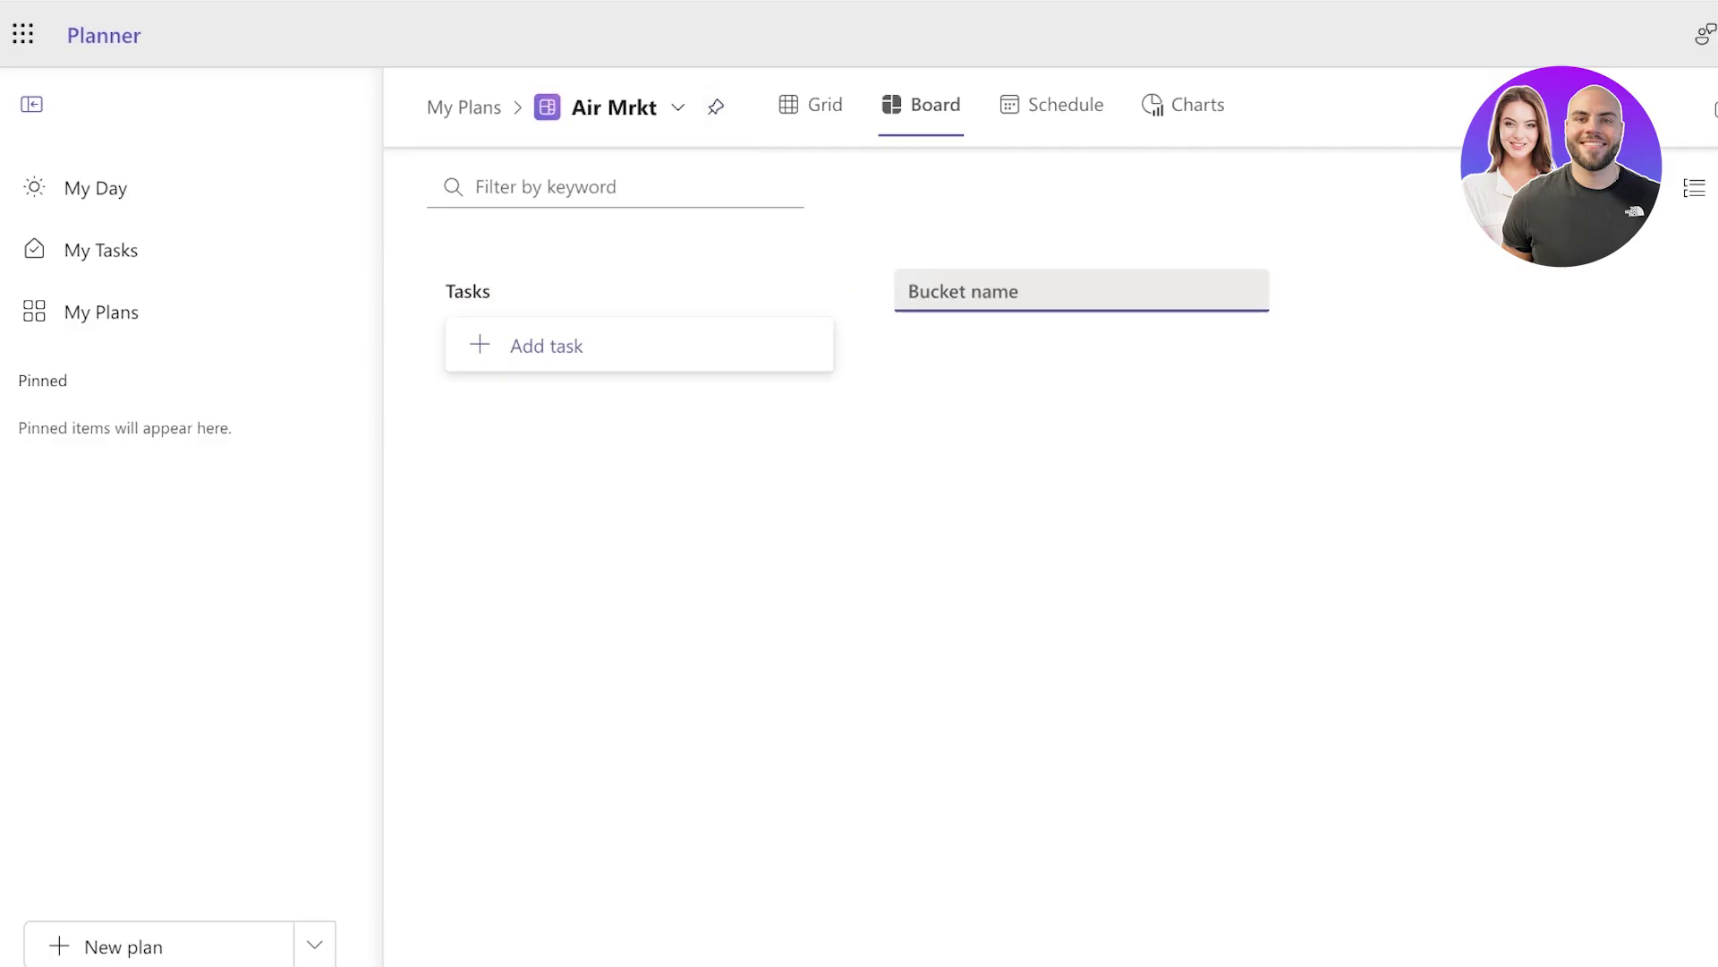
text(Undergoing)
key(Return)
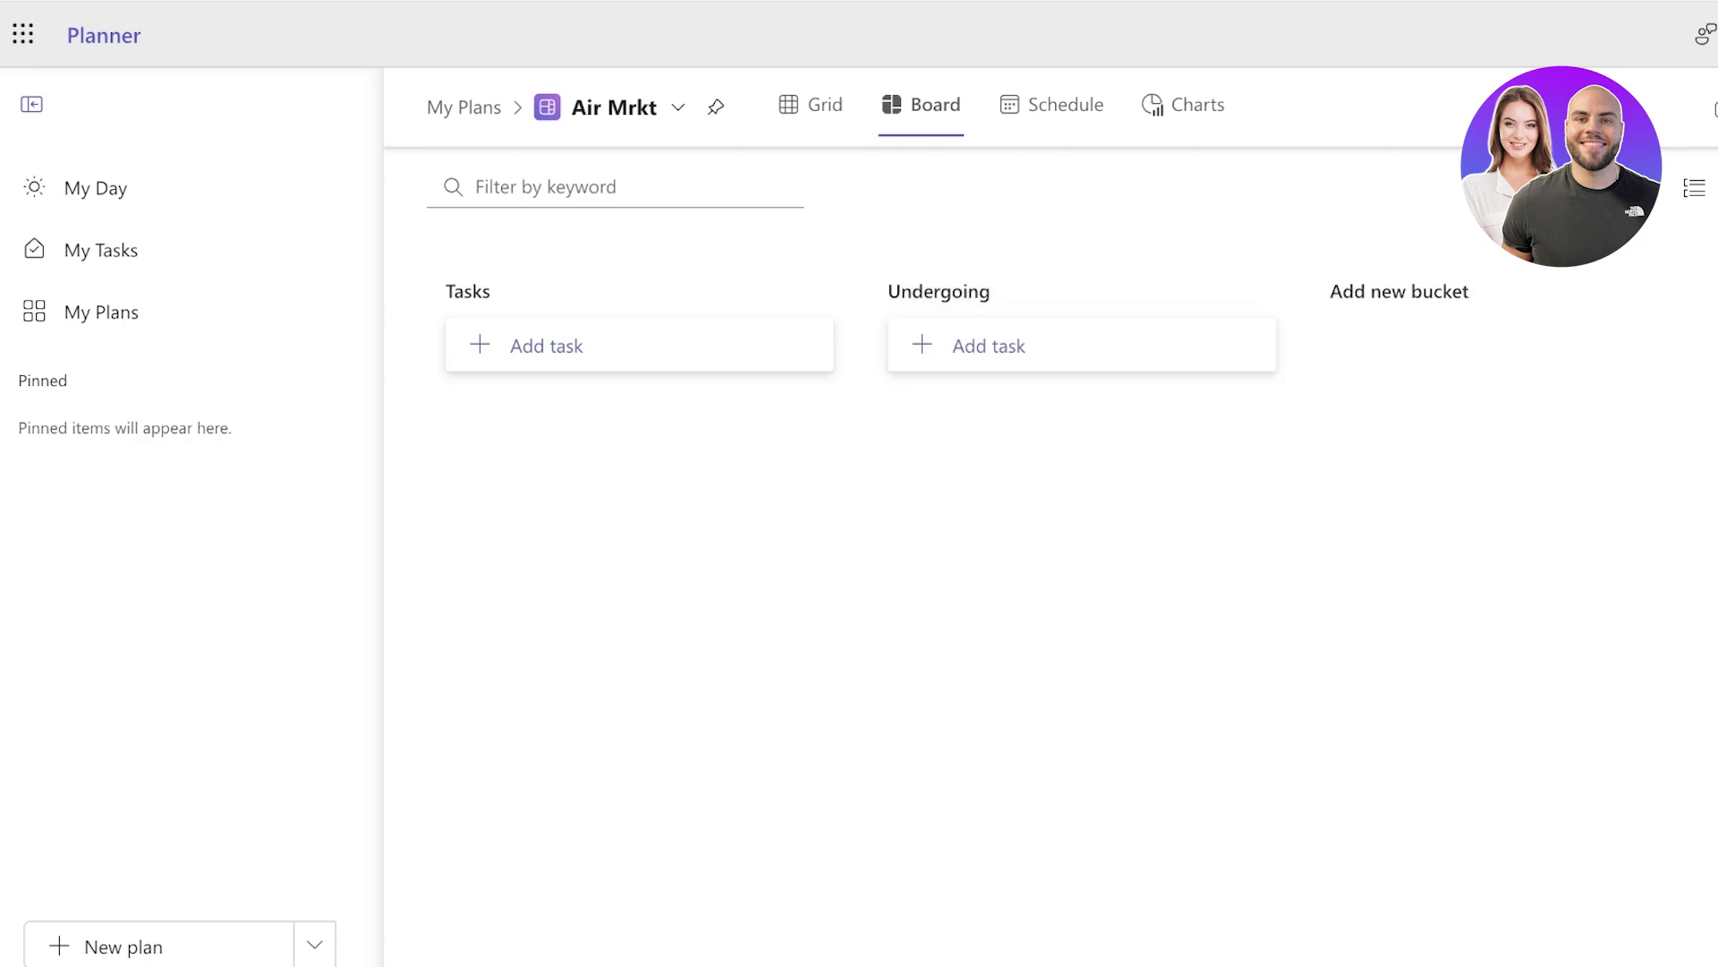
text(Waiting f)
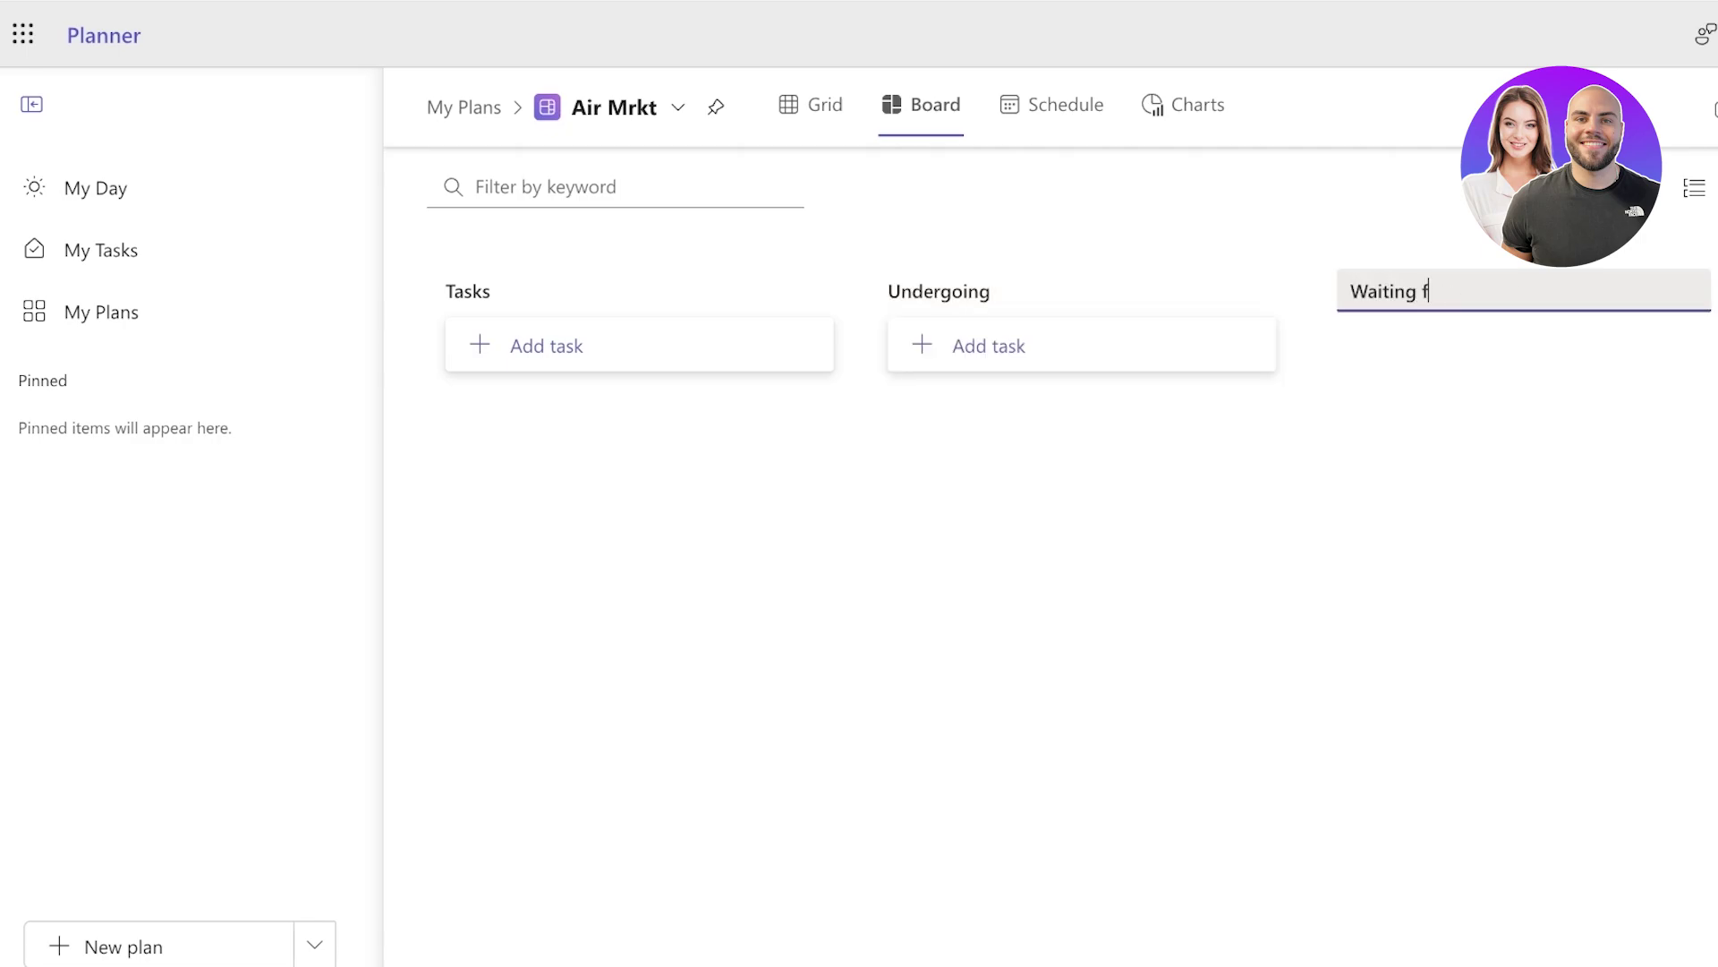
text(or Approval)
key(Return)
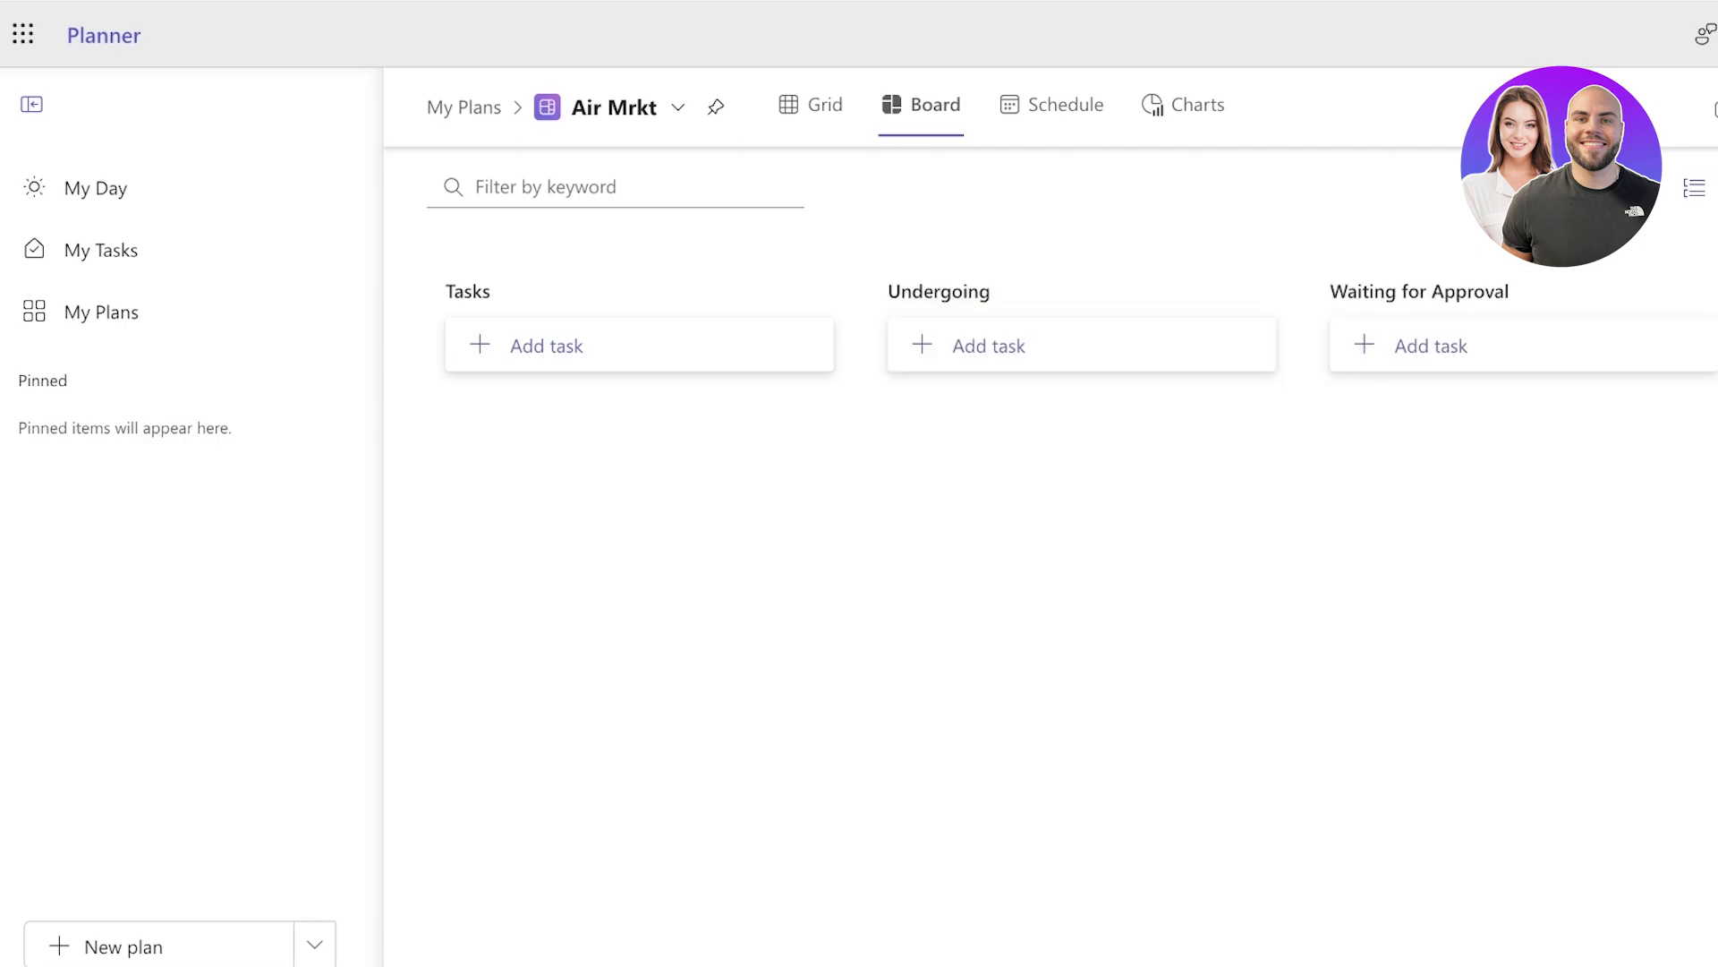
- Add two more buckets named Approved and Rejected at the end of the board
text(Approved)
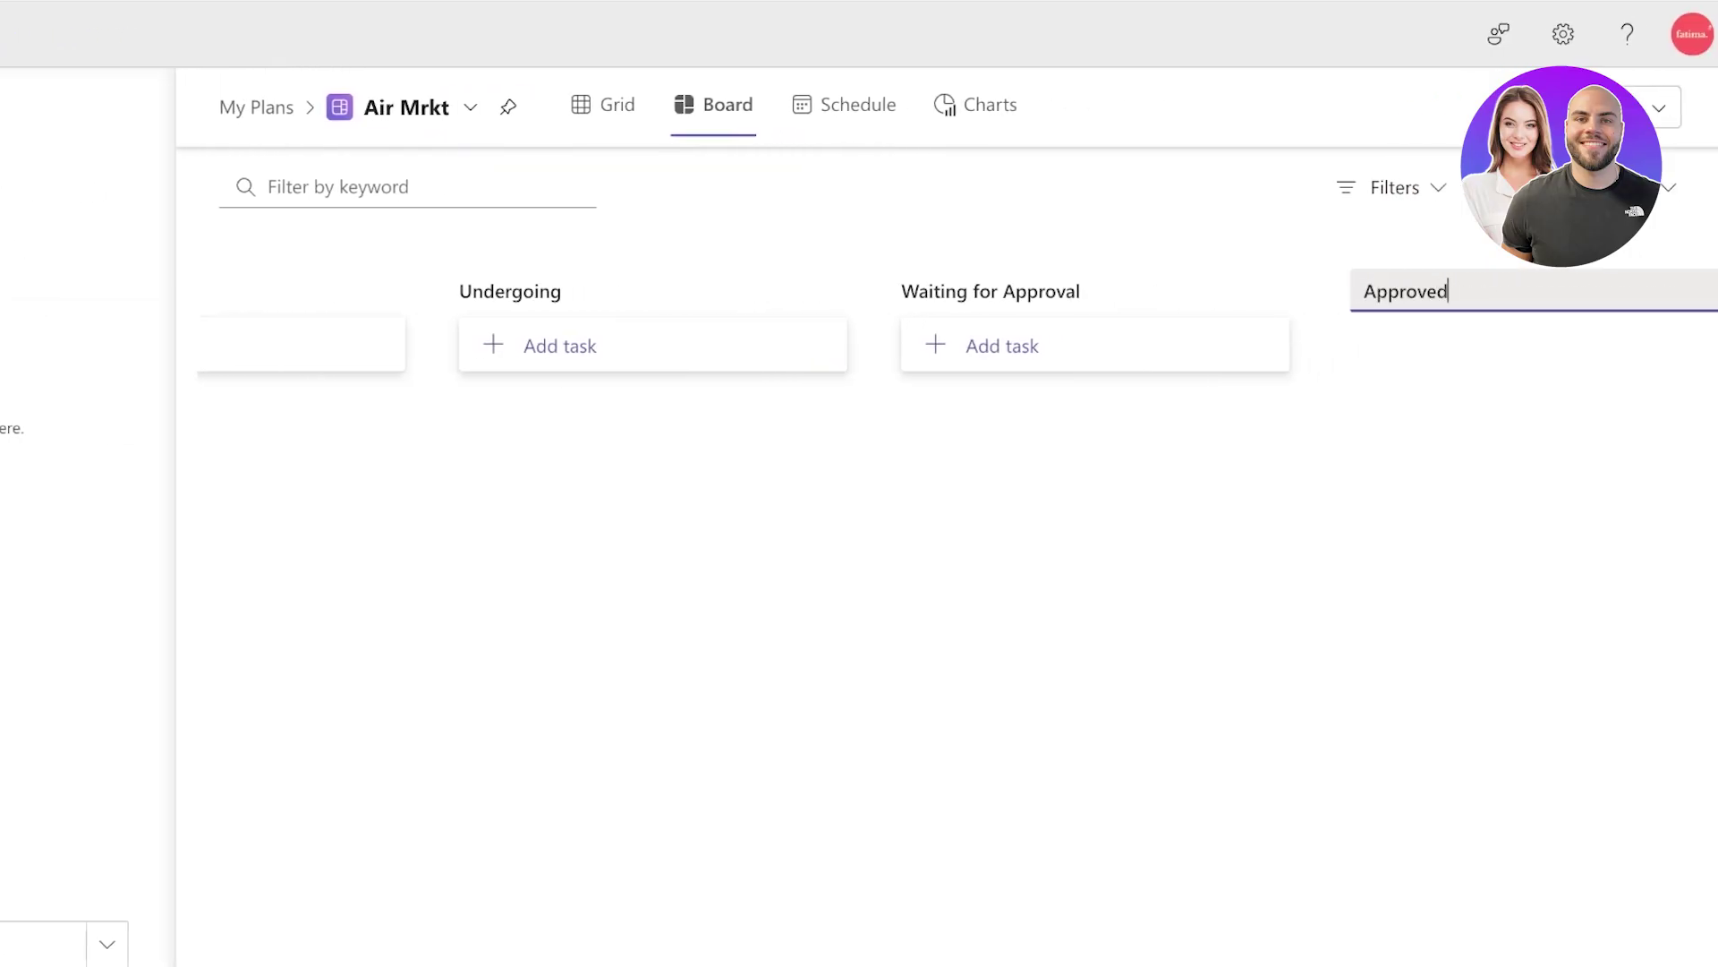
key(Return)
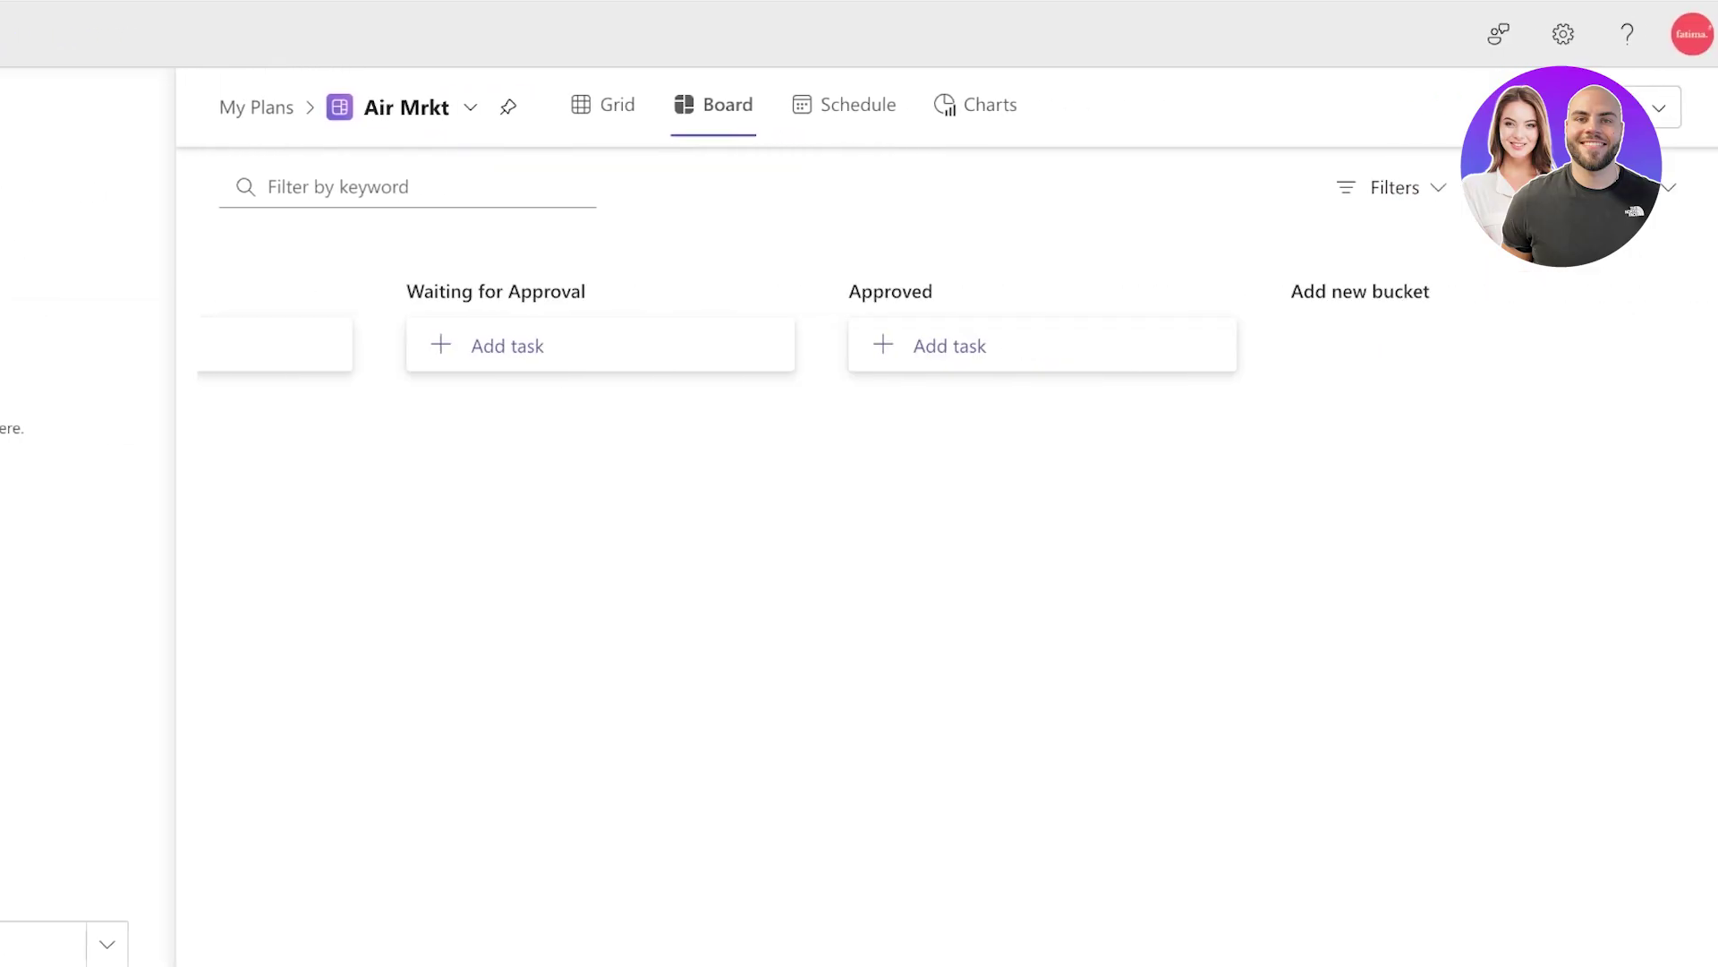
text(Rejected)
key(Return)
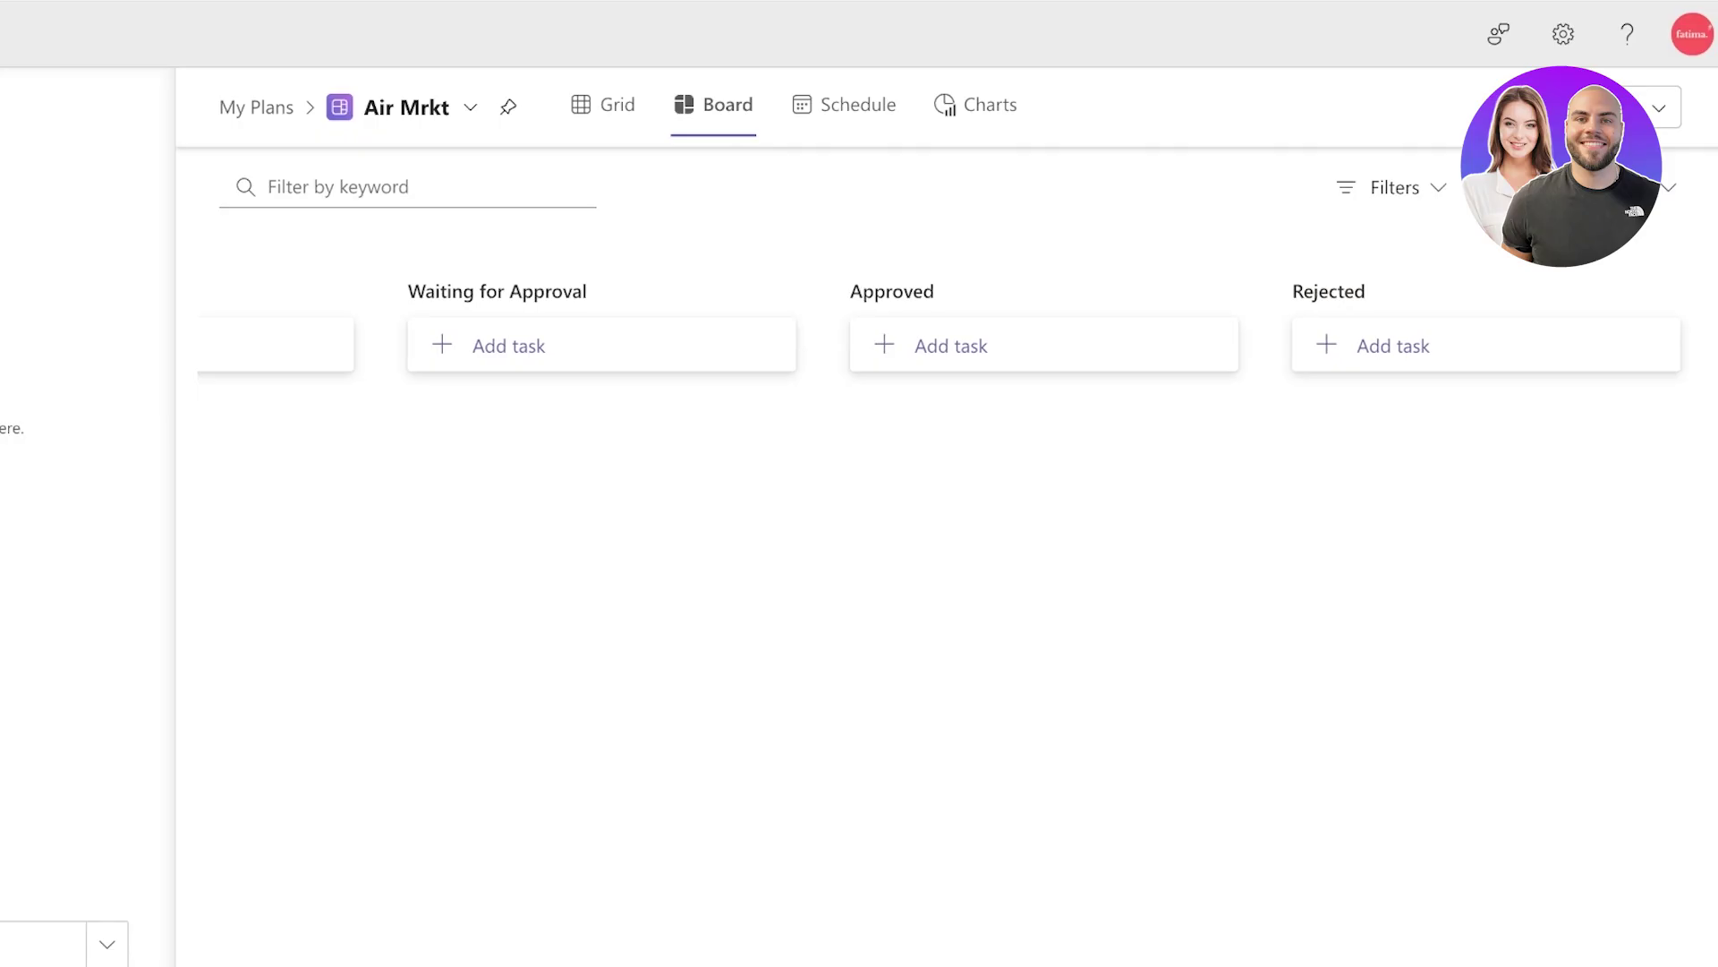
- Add a task named "Design a graphic for still digital ads" to the Tasks bucket
scroll(946, 344, right, 3)
scroll(947, 345, left, 10)
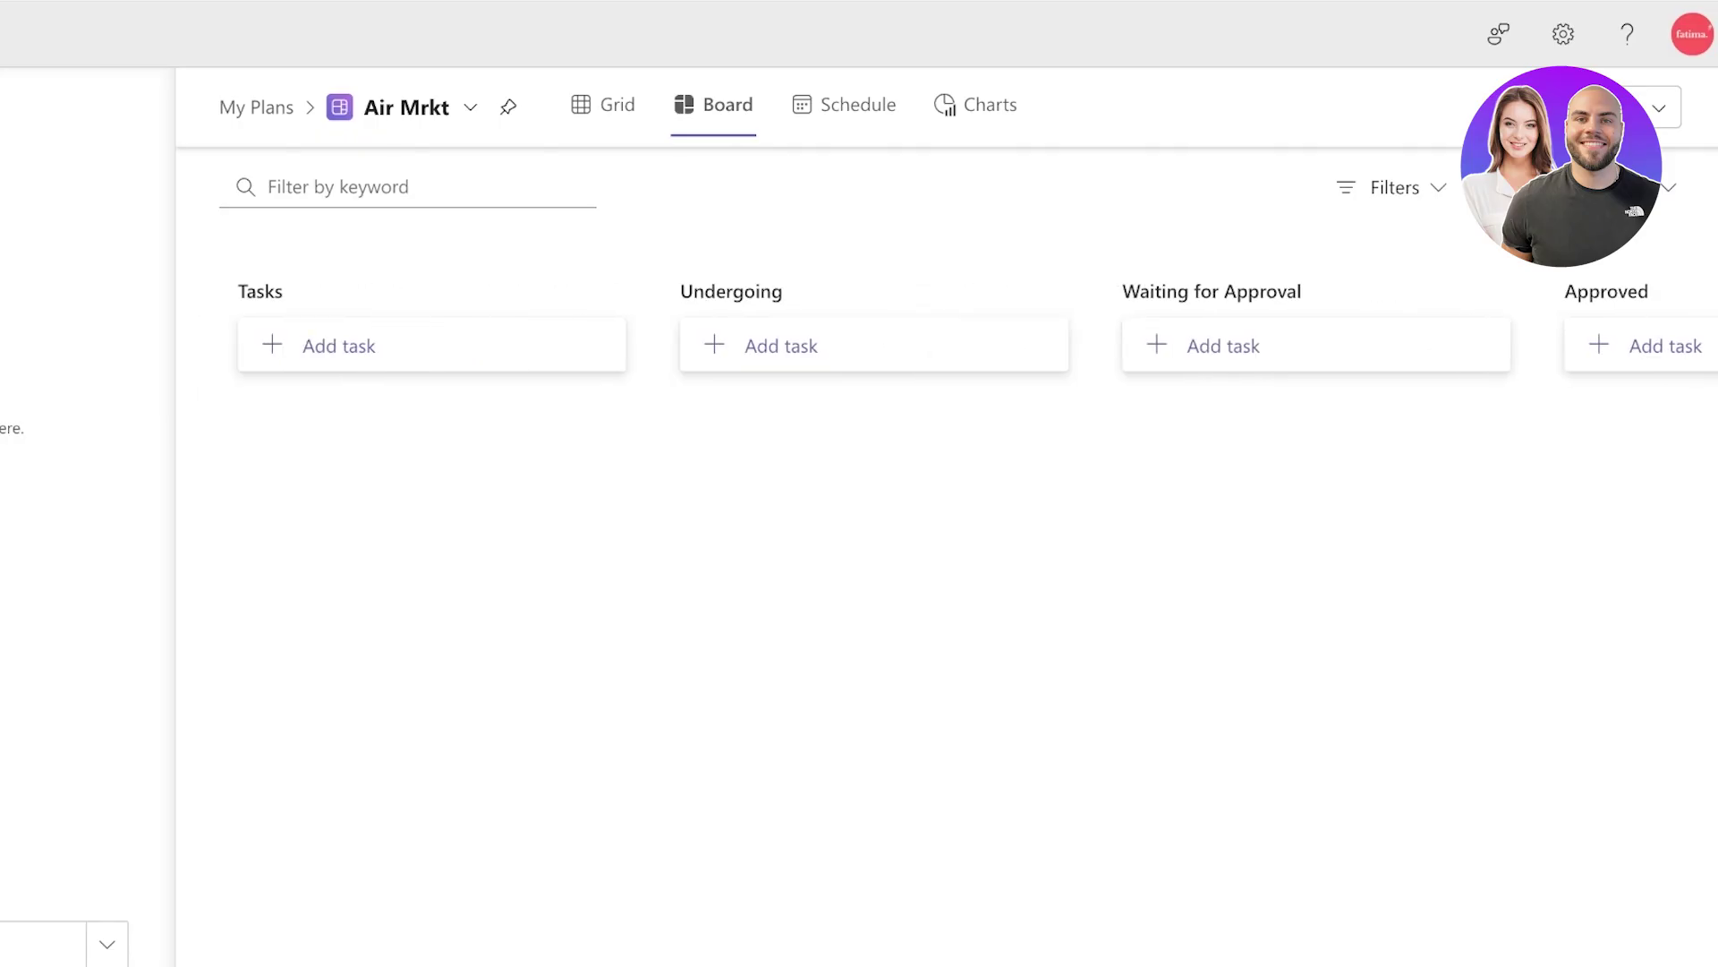
click(431, 344)
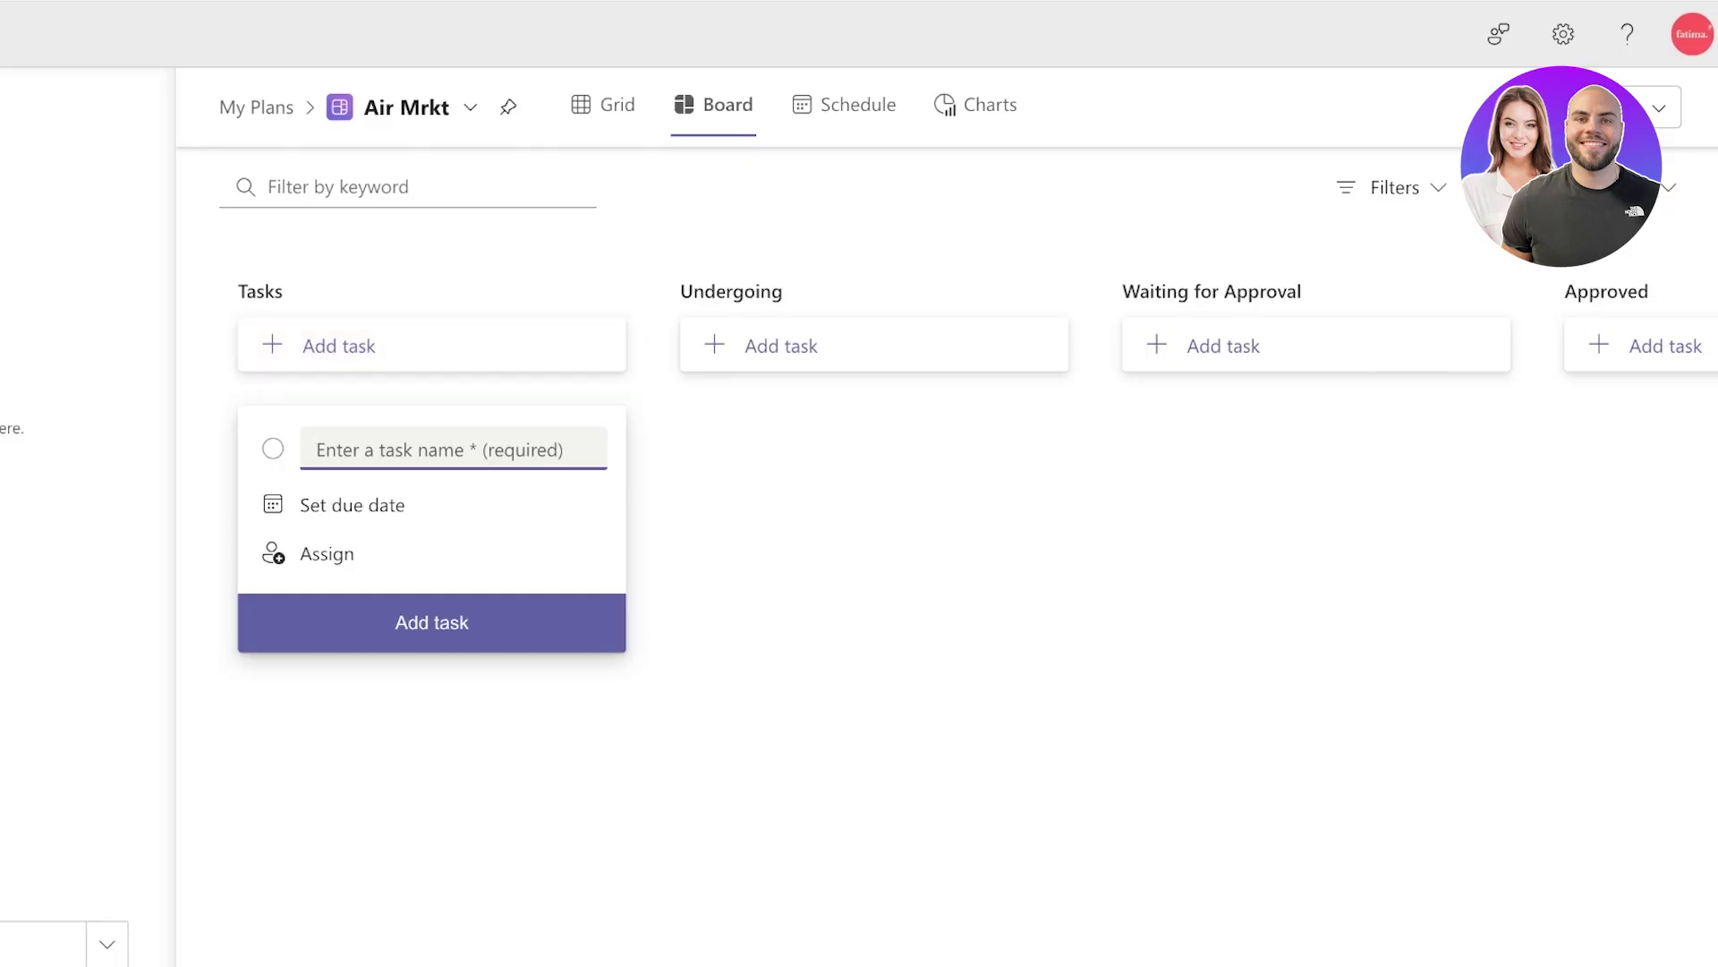
text(Design a)
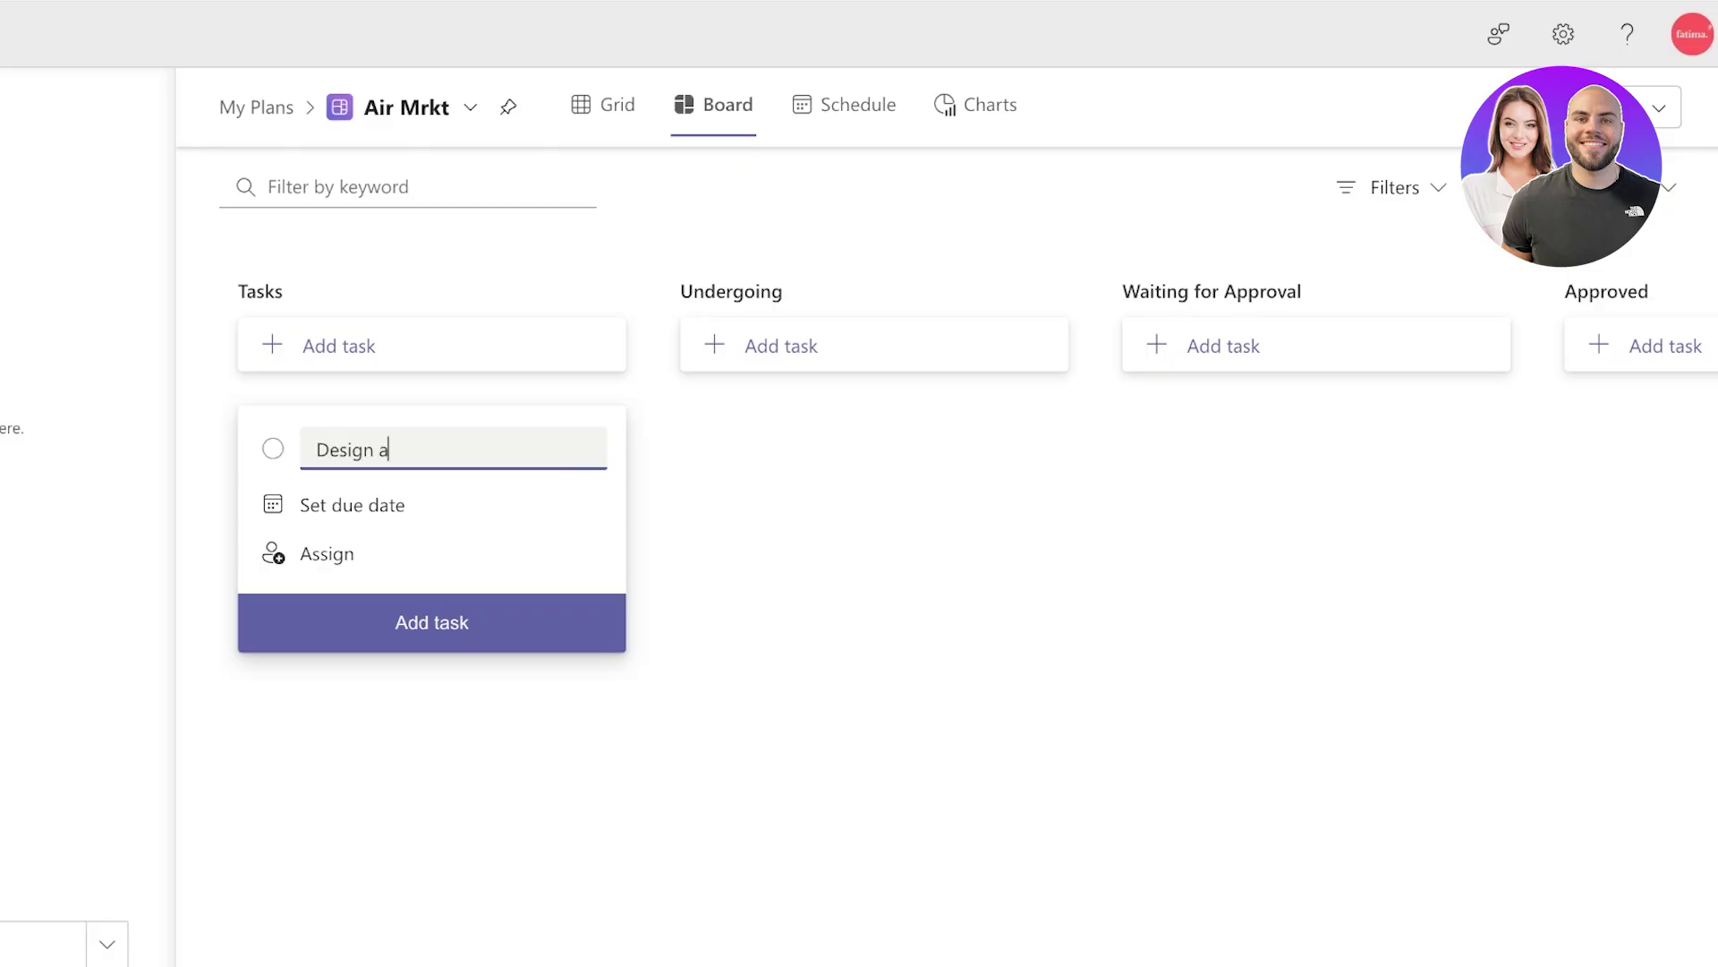
text( graphic for wi)
key(BackSpace)
key(BackSpace)
text(still digital ads)
key(Return)
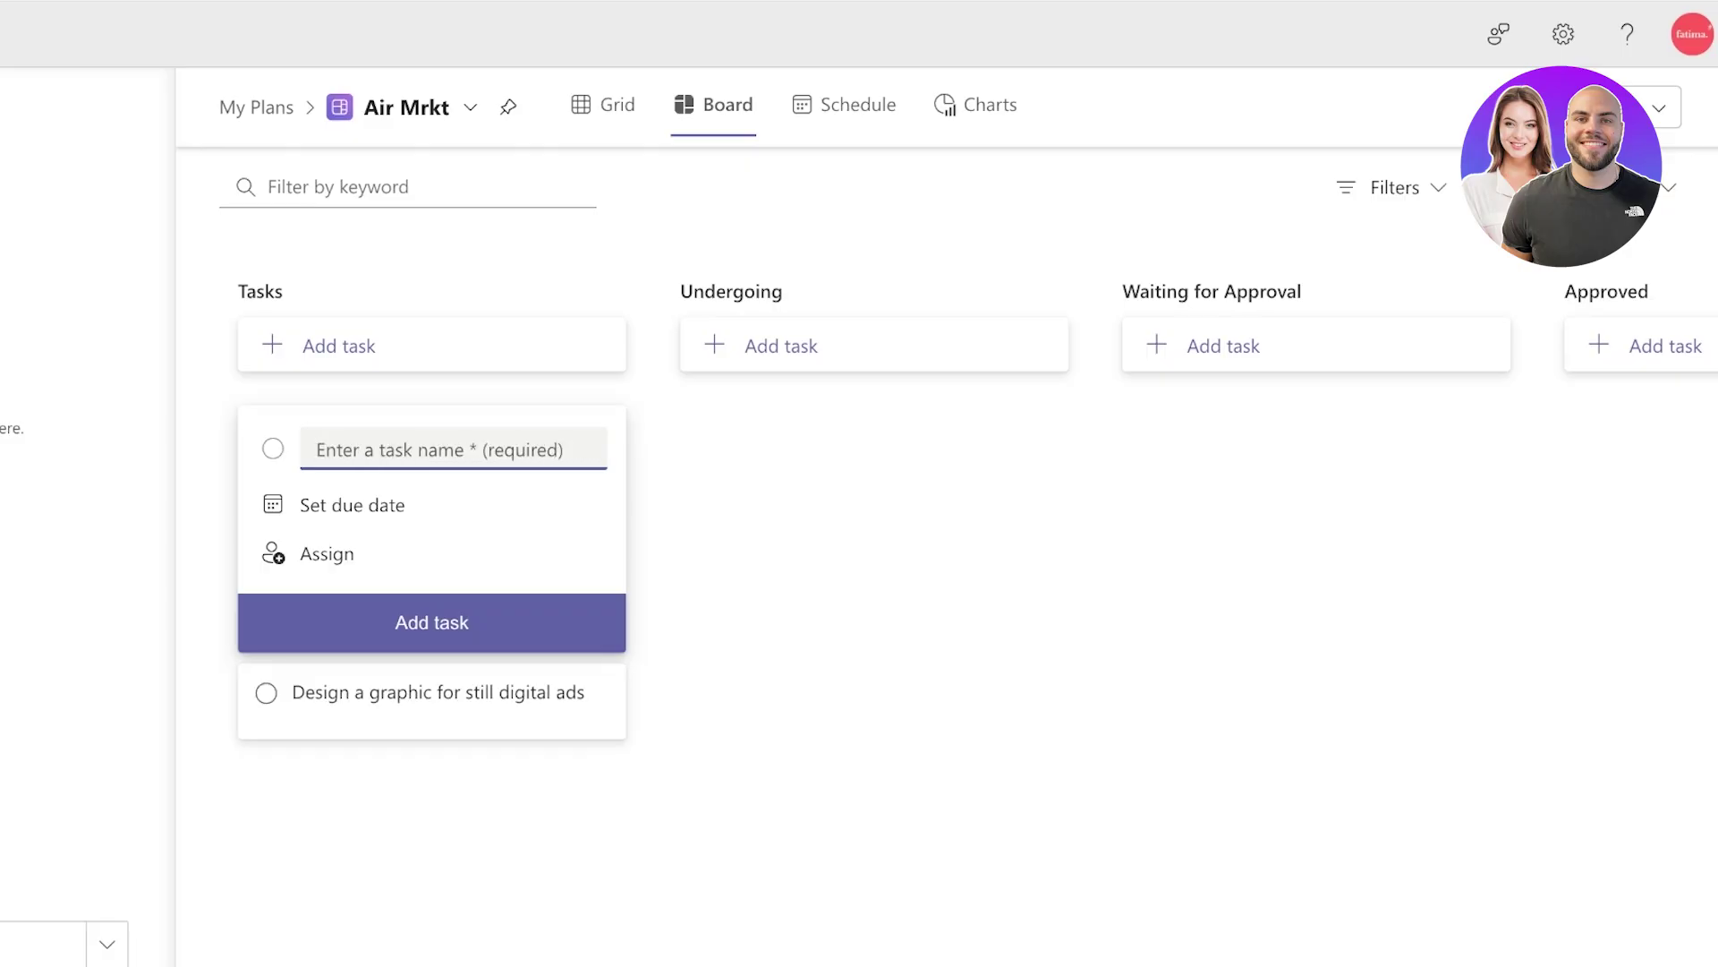
key(Escape)
- Open the details of the digital ads task and assign it to the suggested member
click(431, 434)
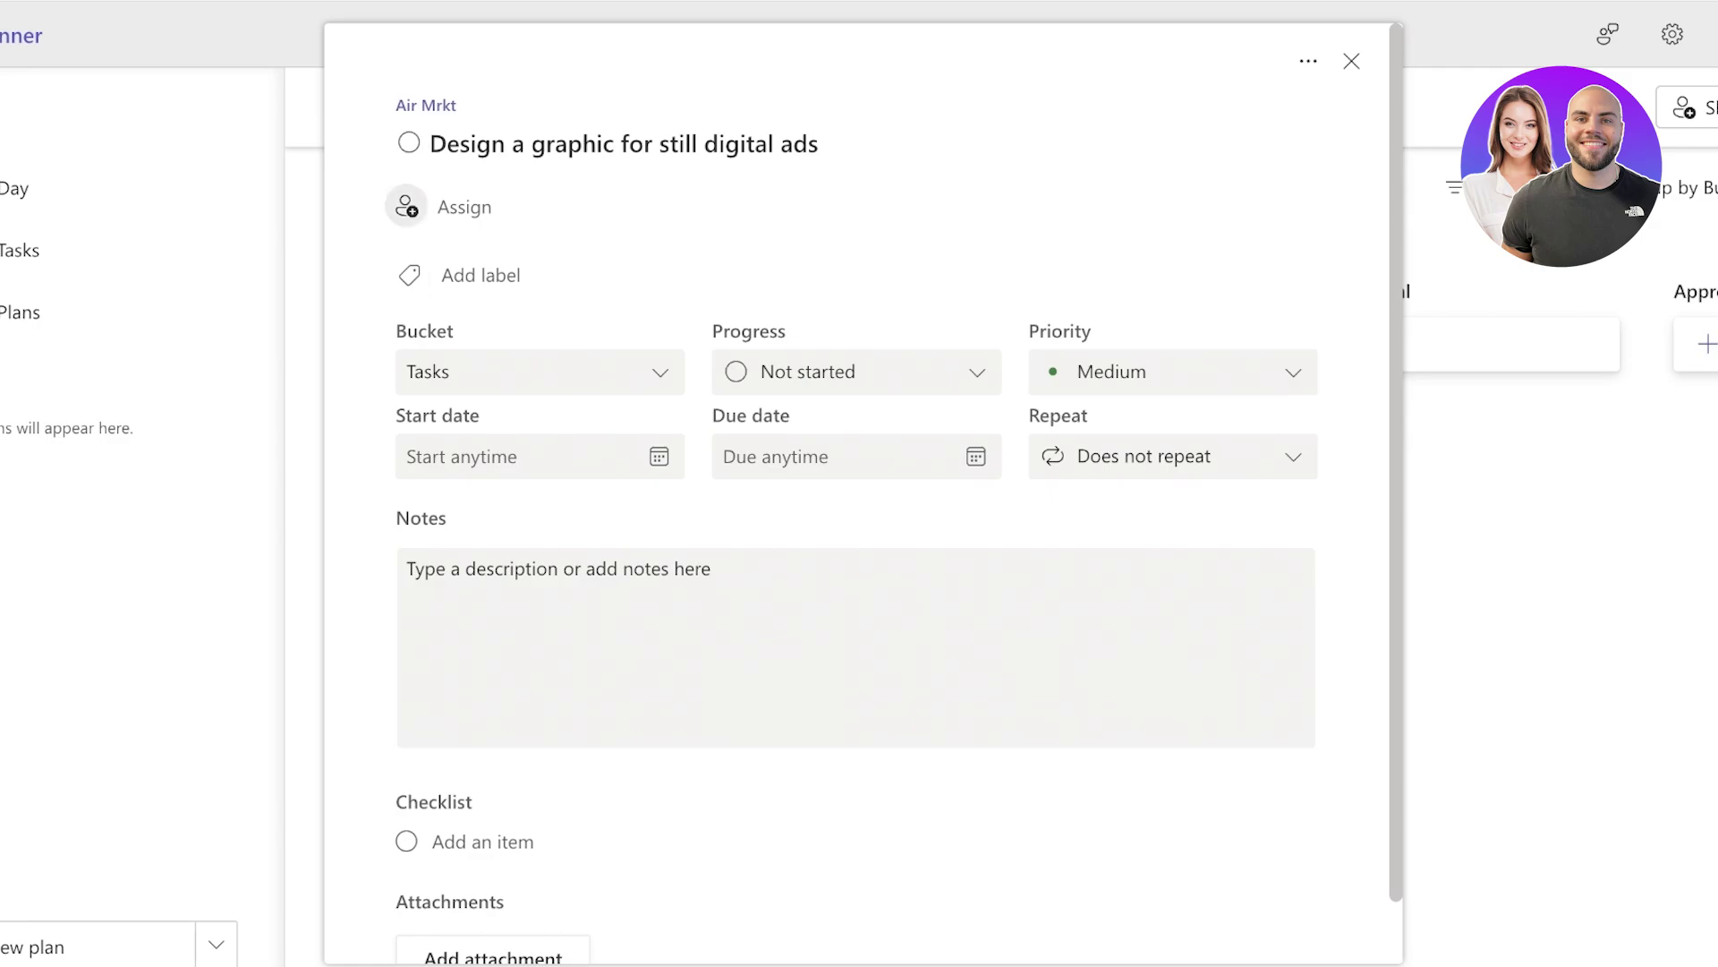
click(407, 206)
click(519, 376)
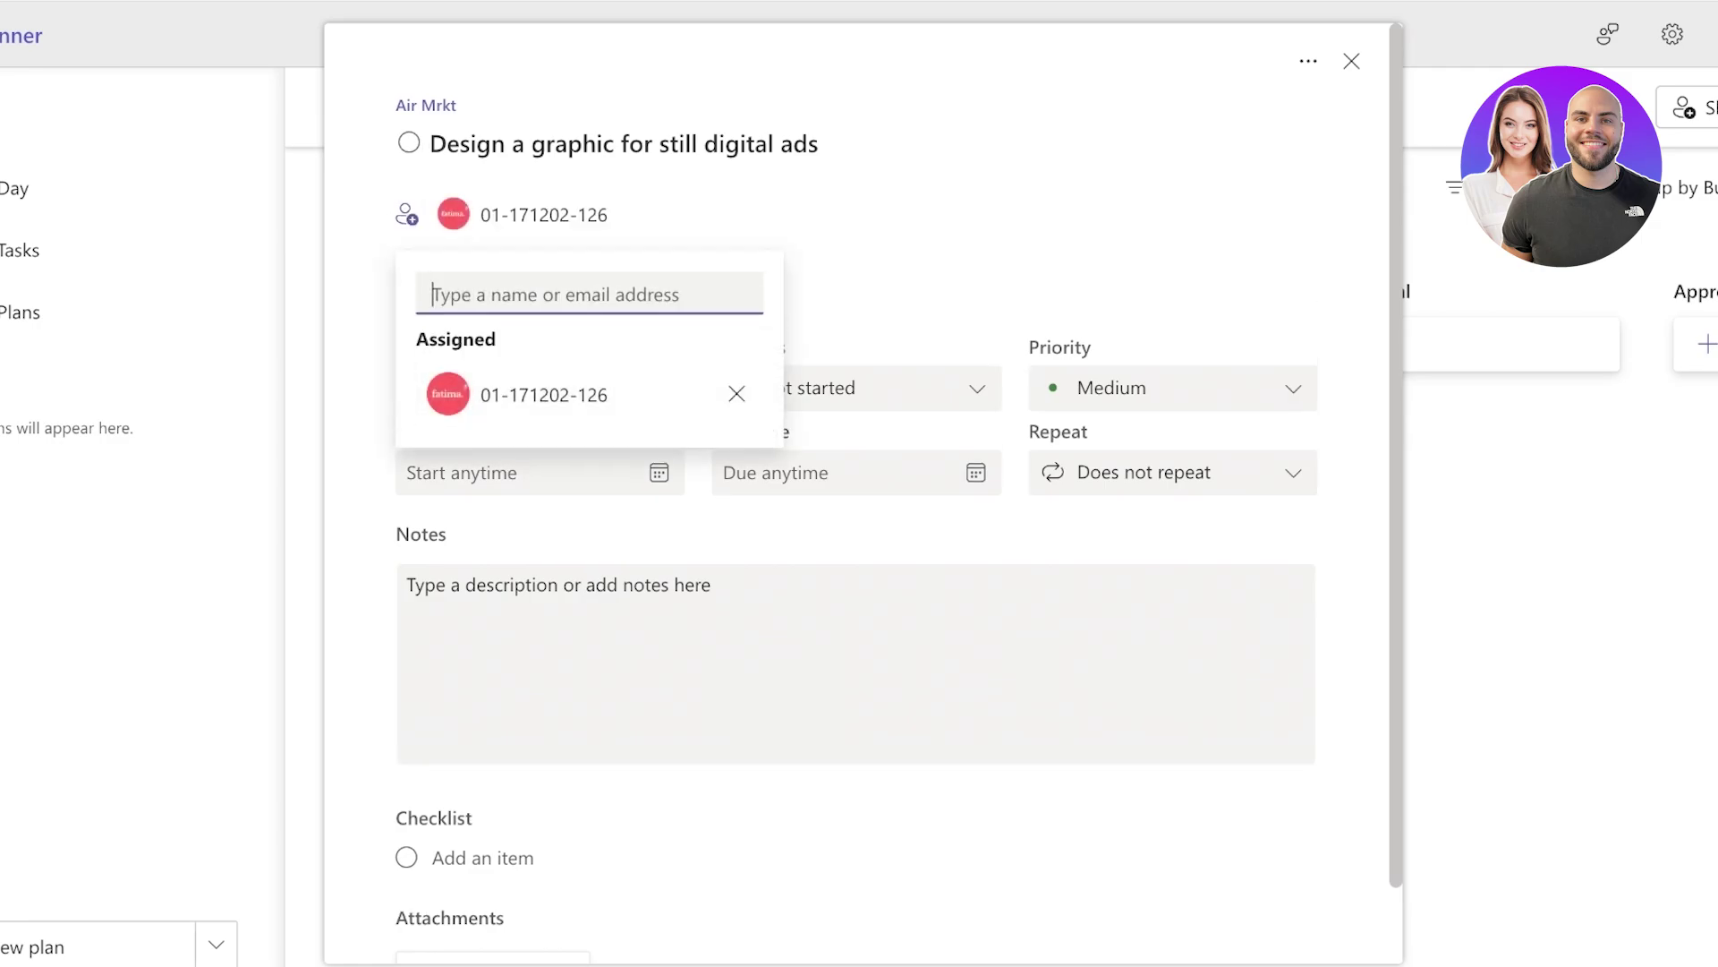
key(Escape)
- Examine the label, bucket, progress and repeat options available for the digital ads task
click(498, 343)
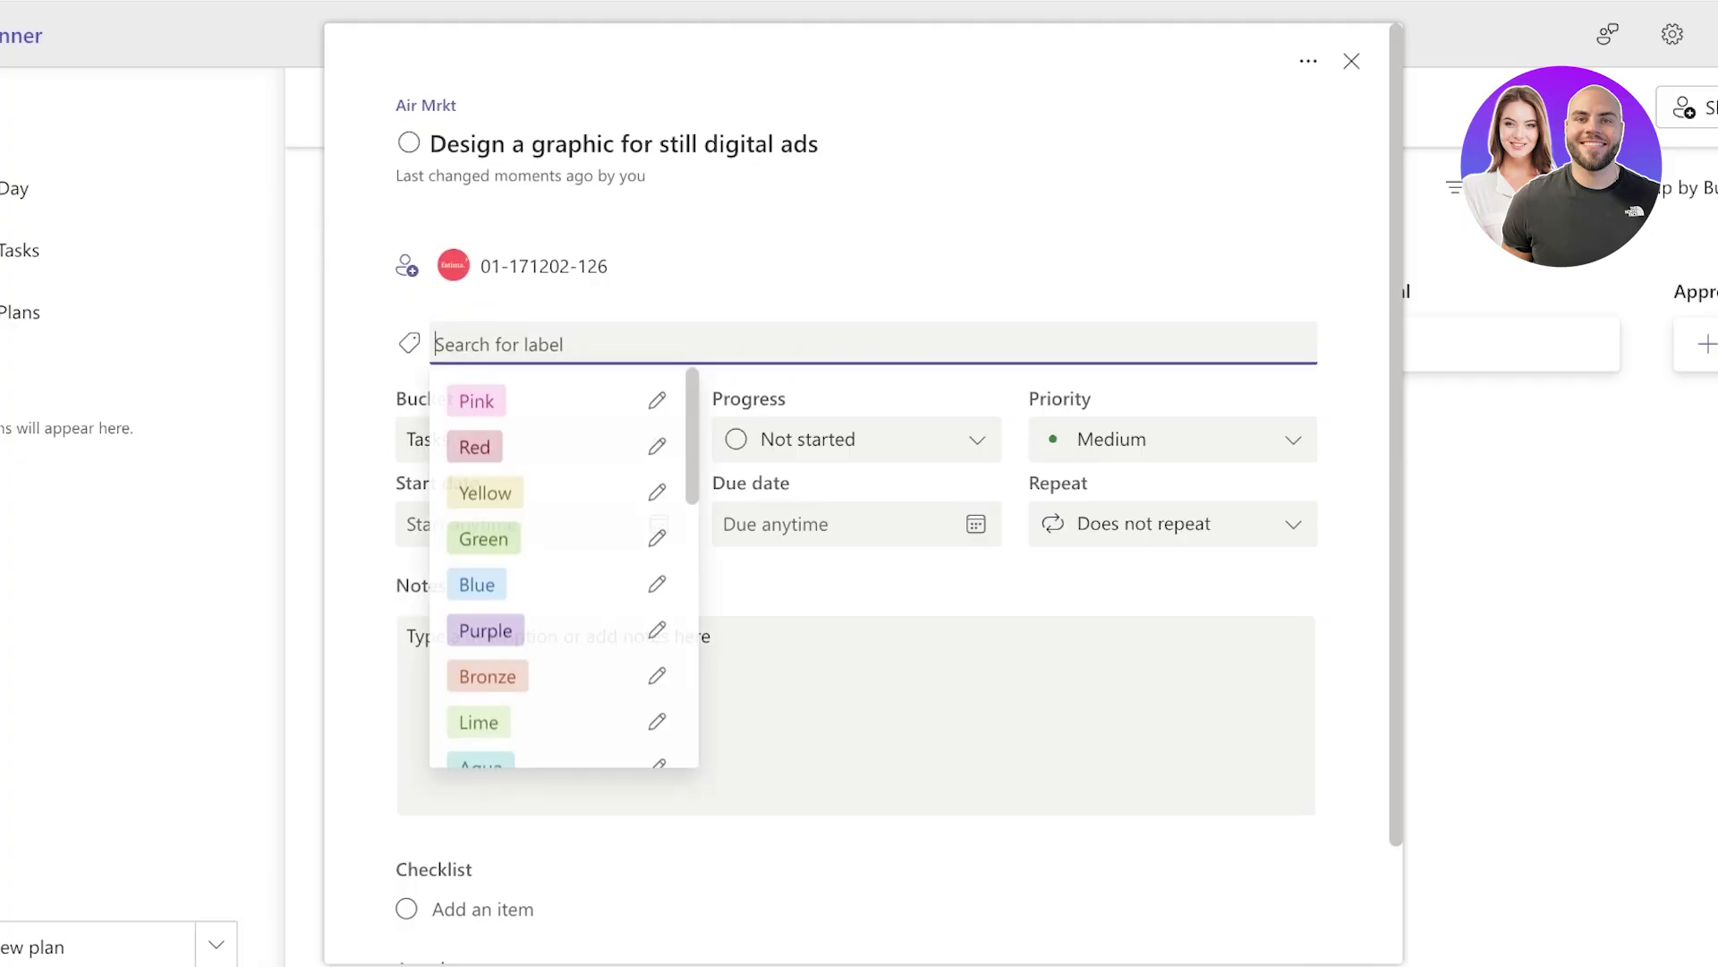
scroll(564, 414, down, 5)
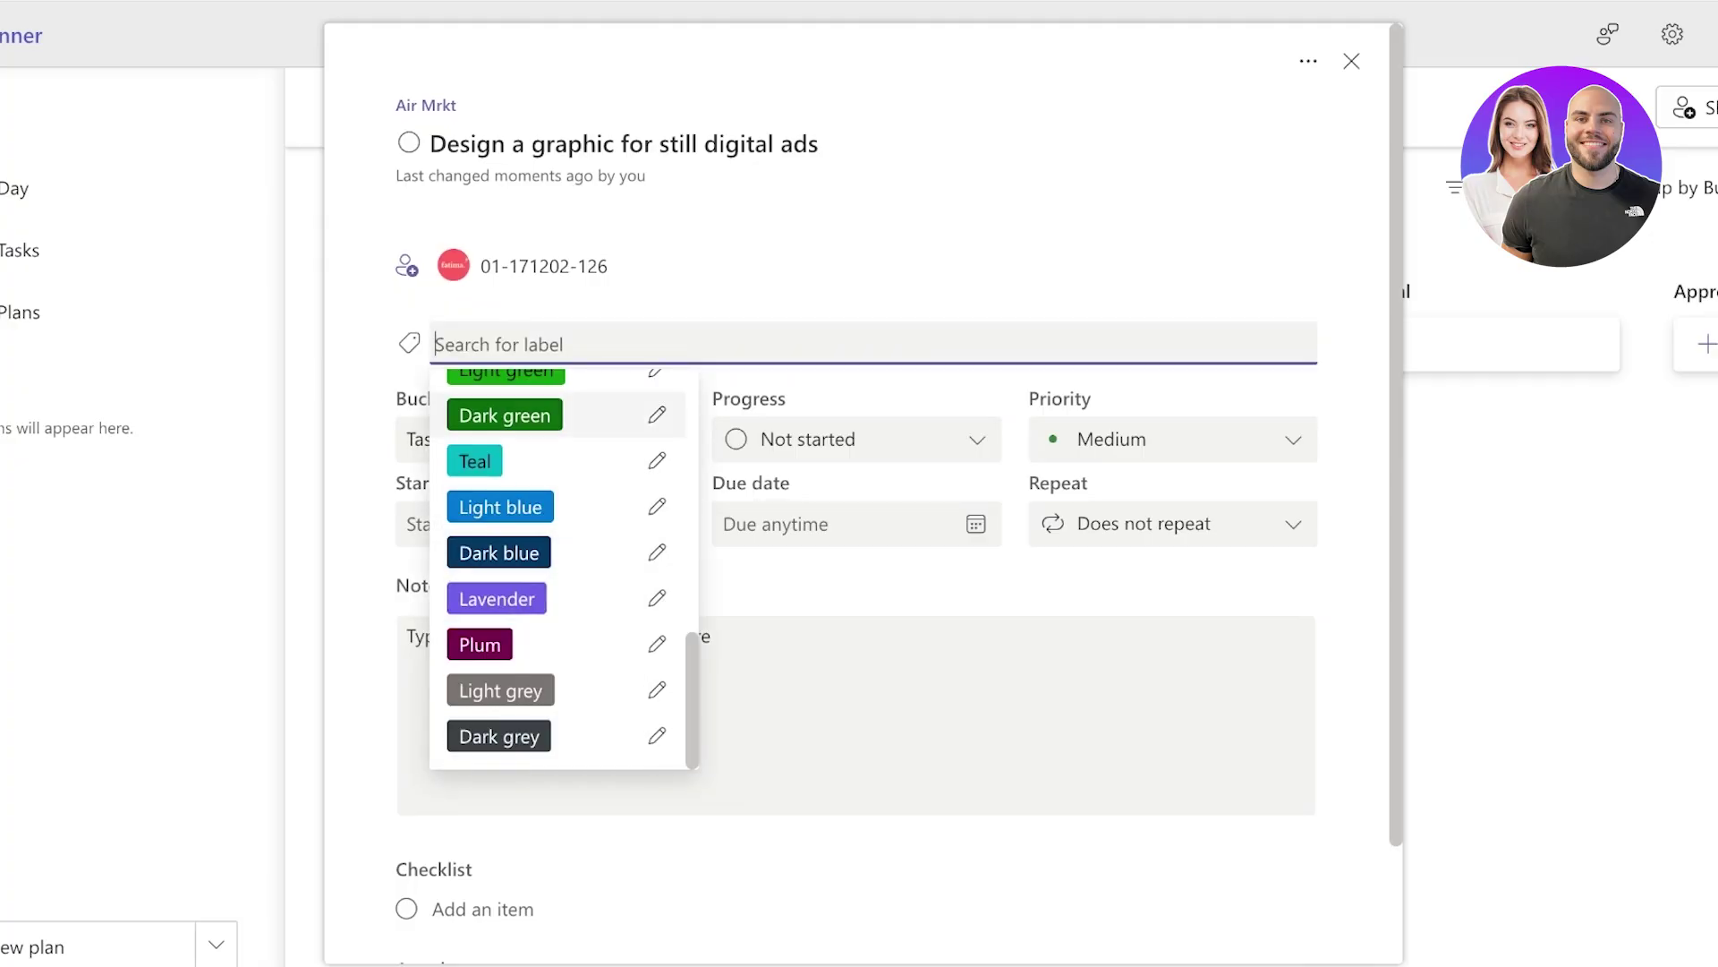
scroll(563, 568, up, 5)
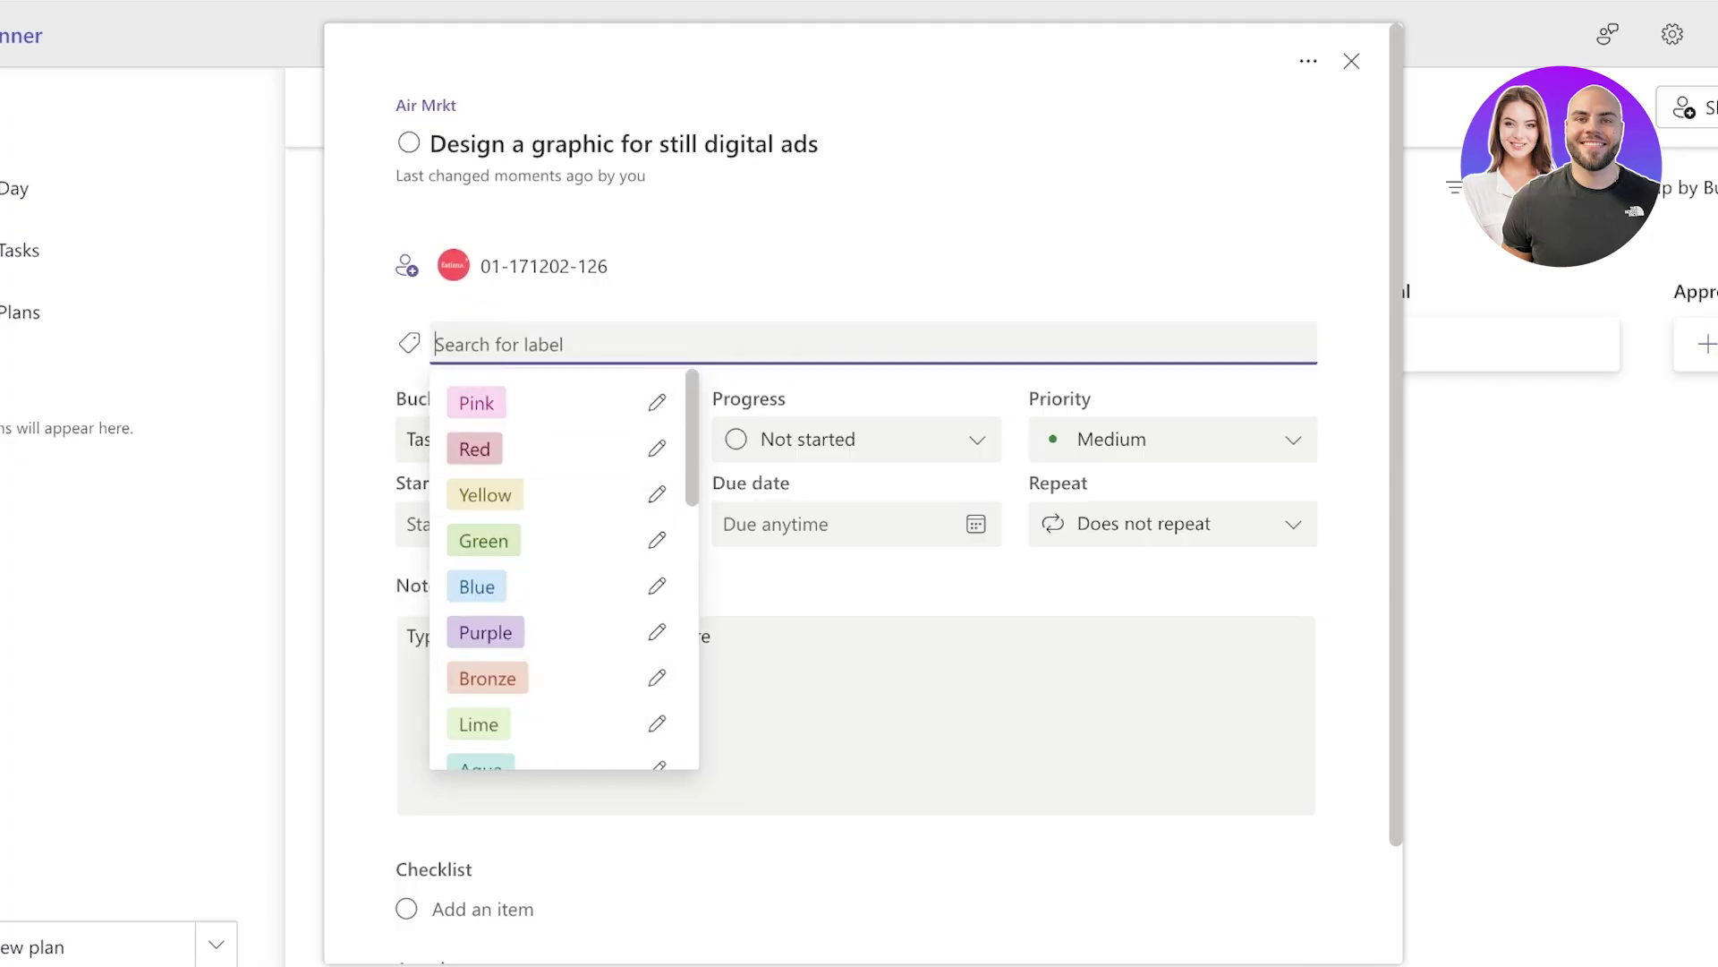
key(Escape)
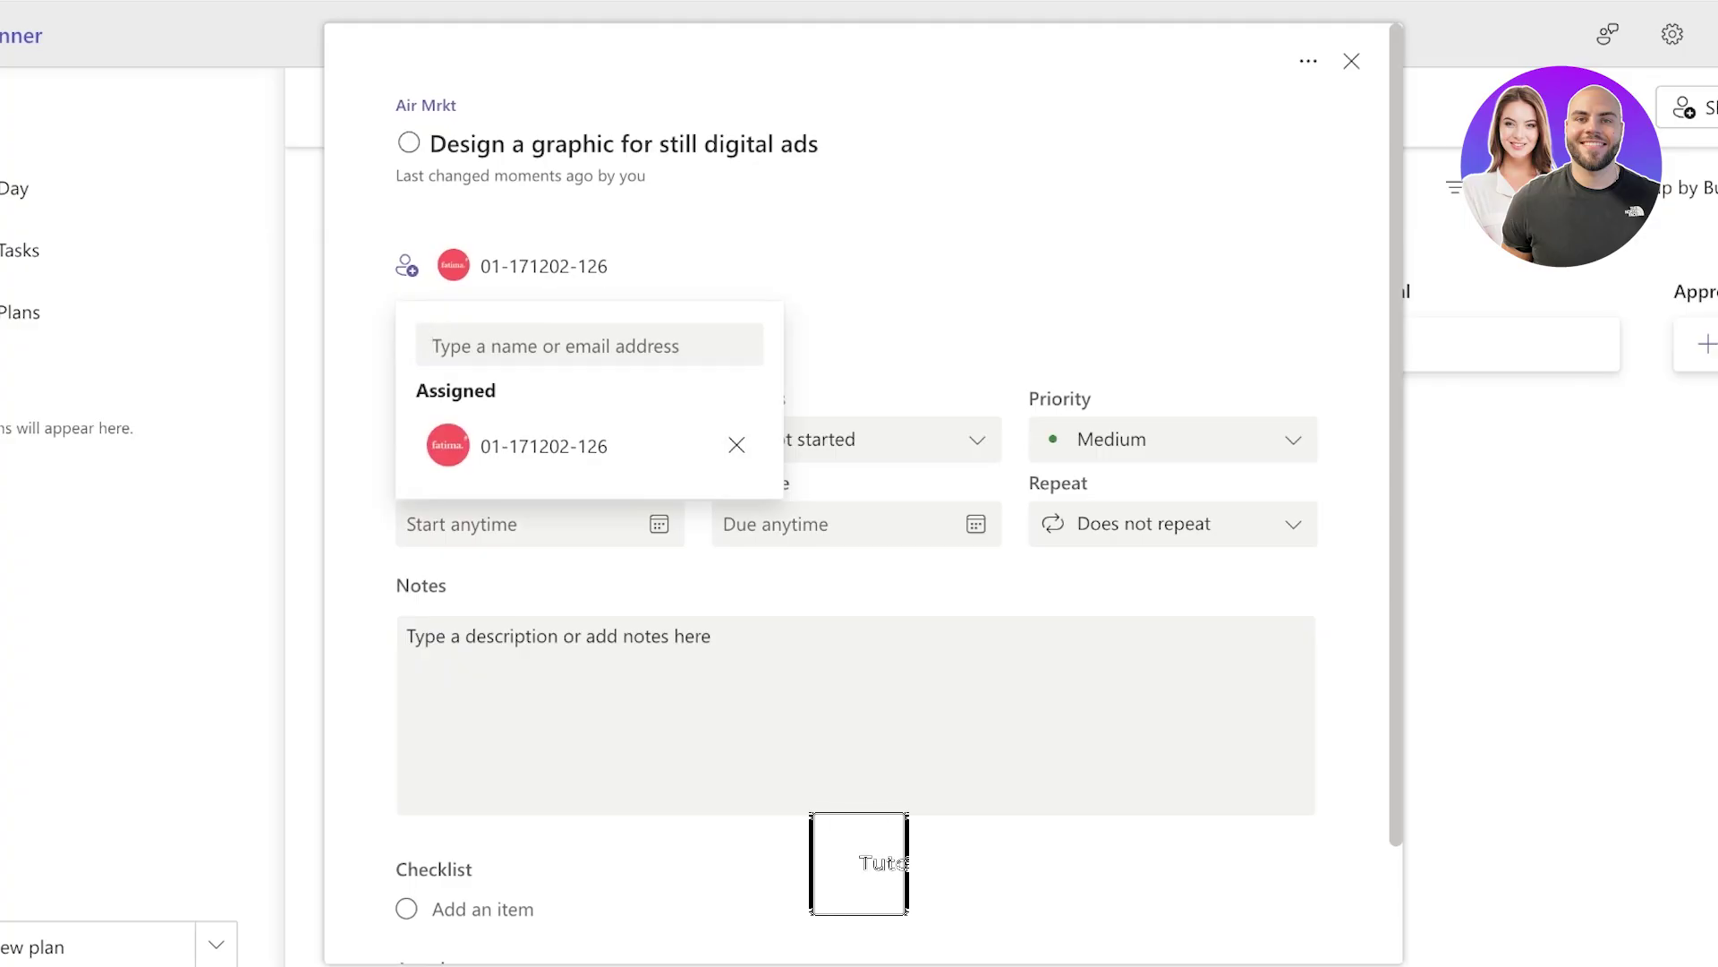
key(Escape)
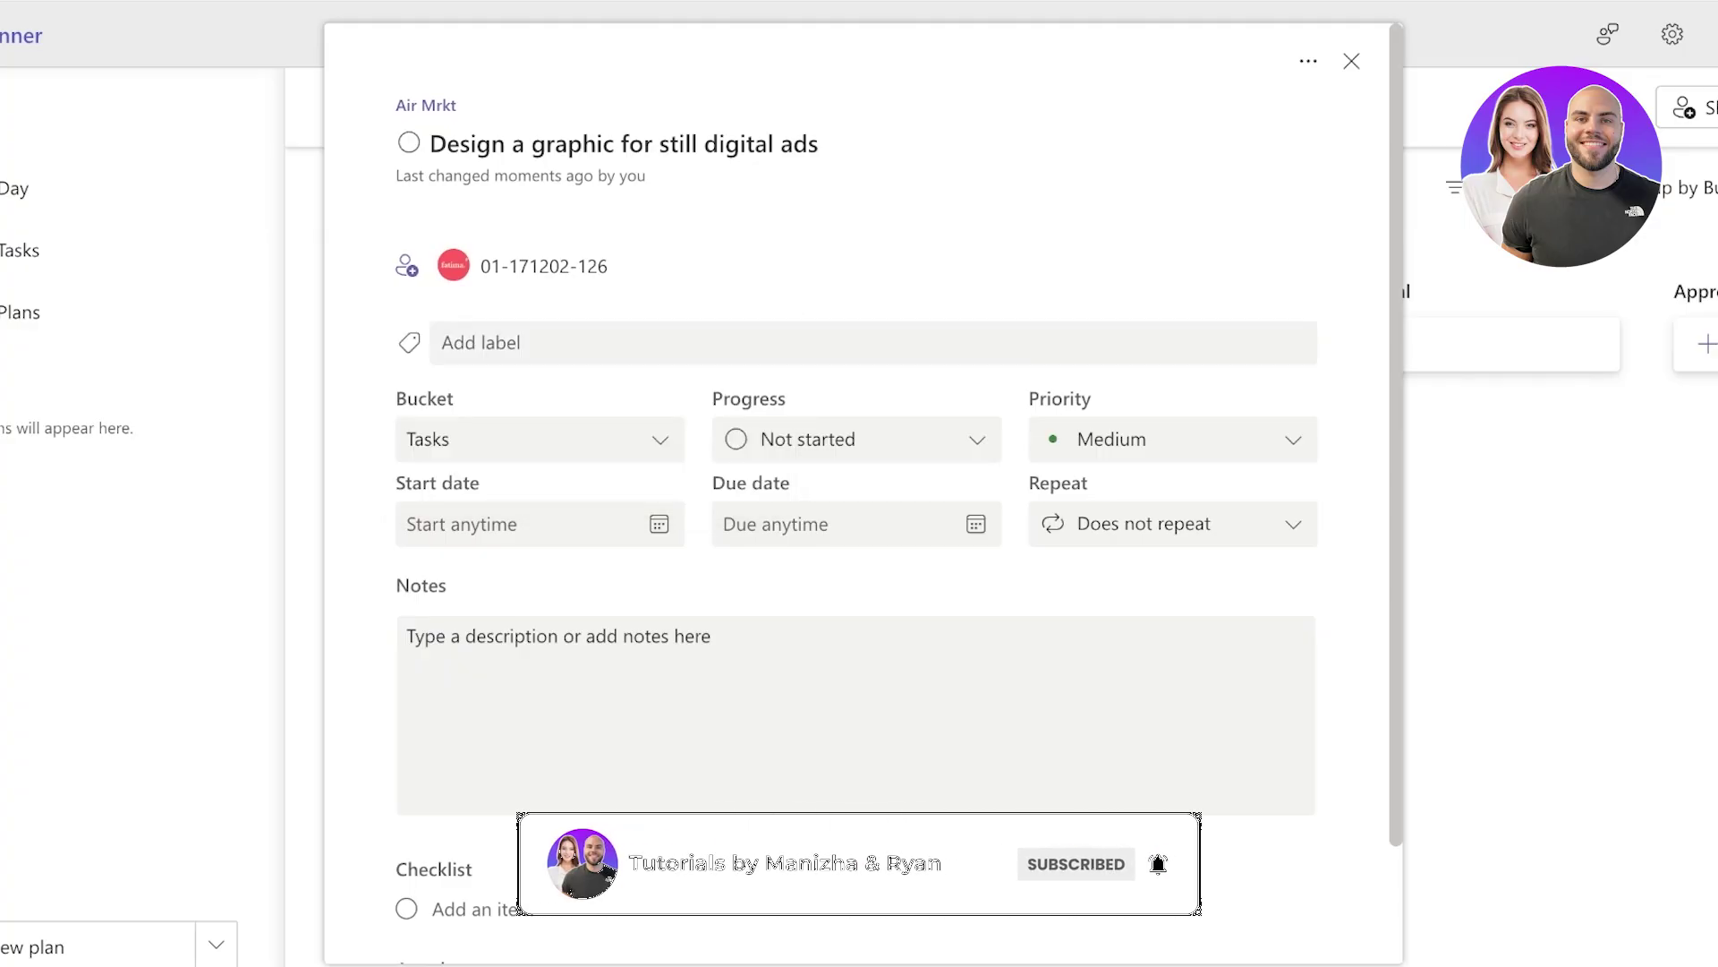
click(539, 438)
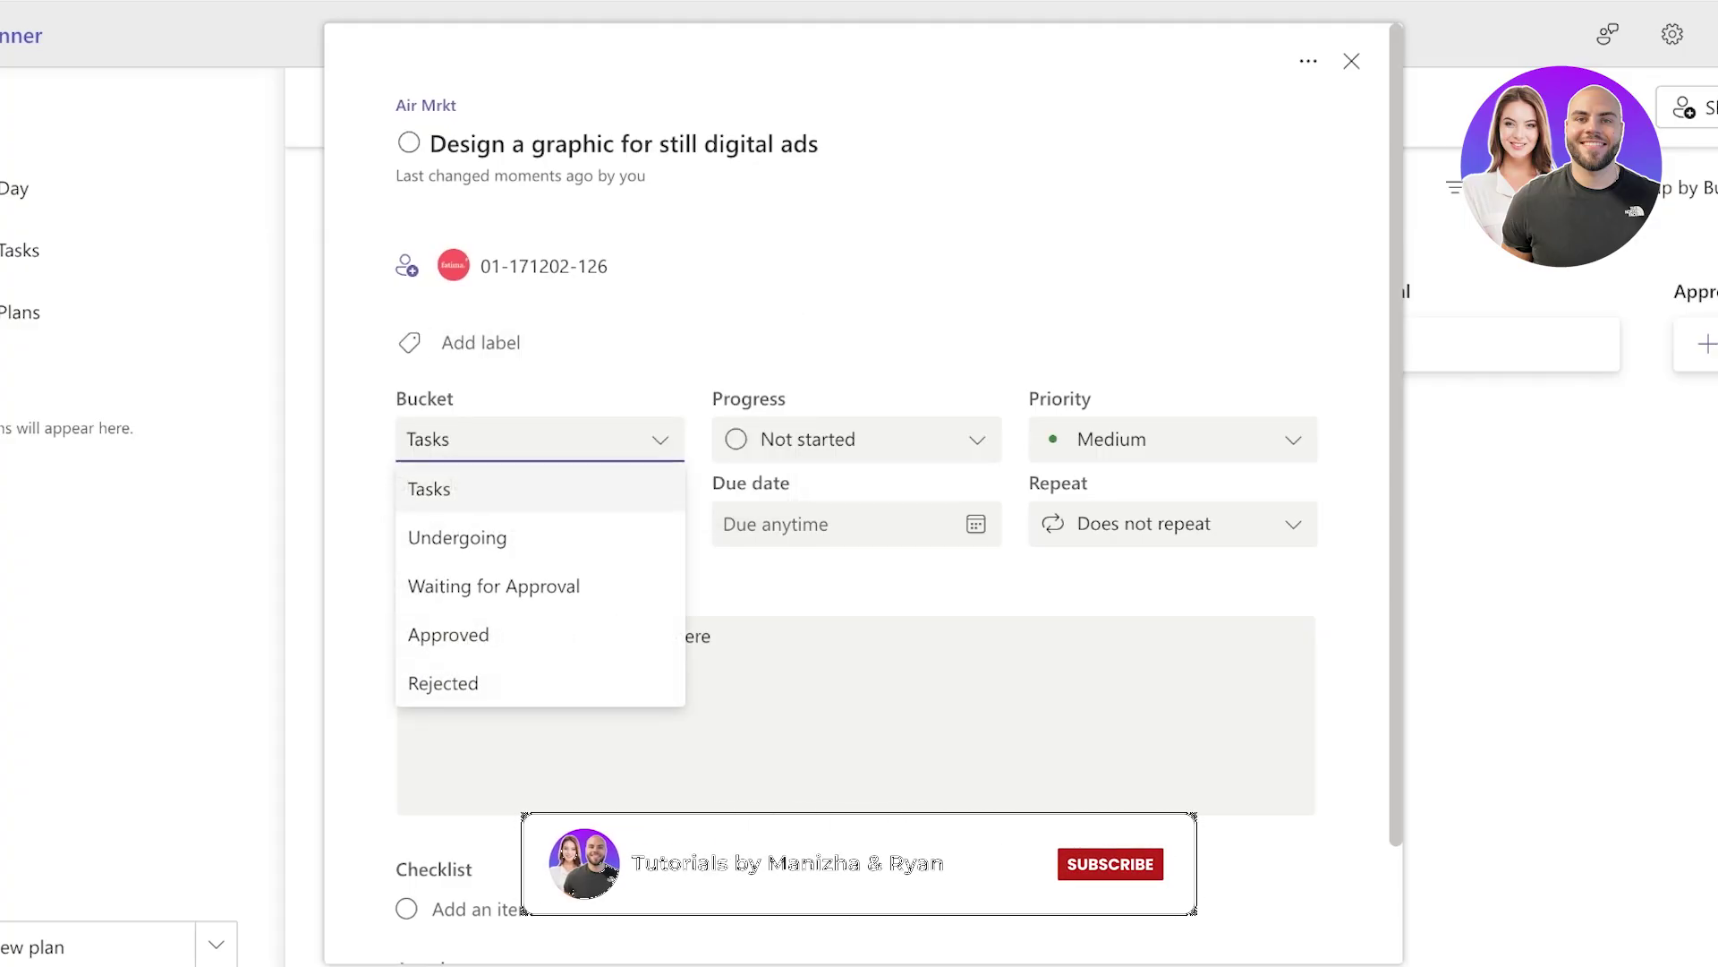
click(856, 439)
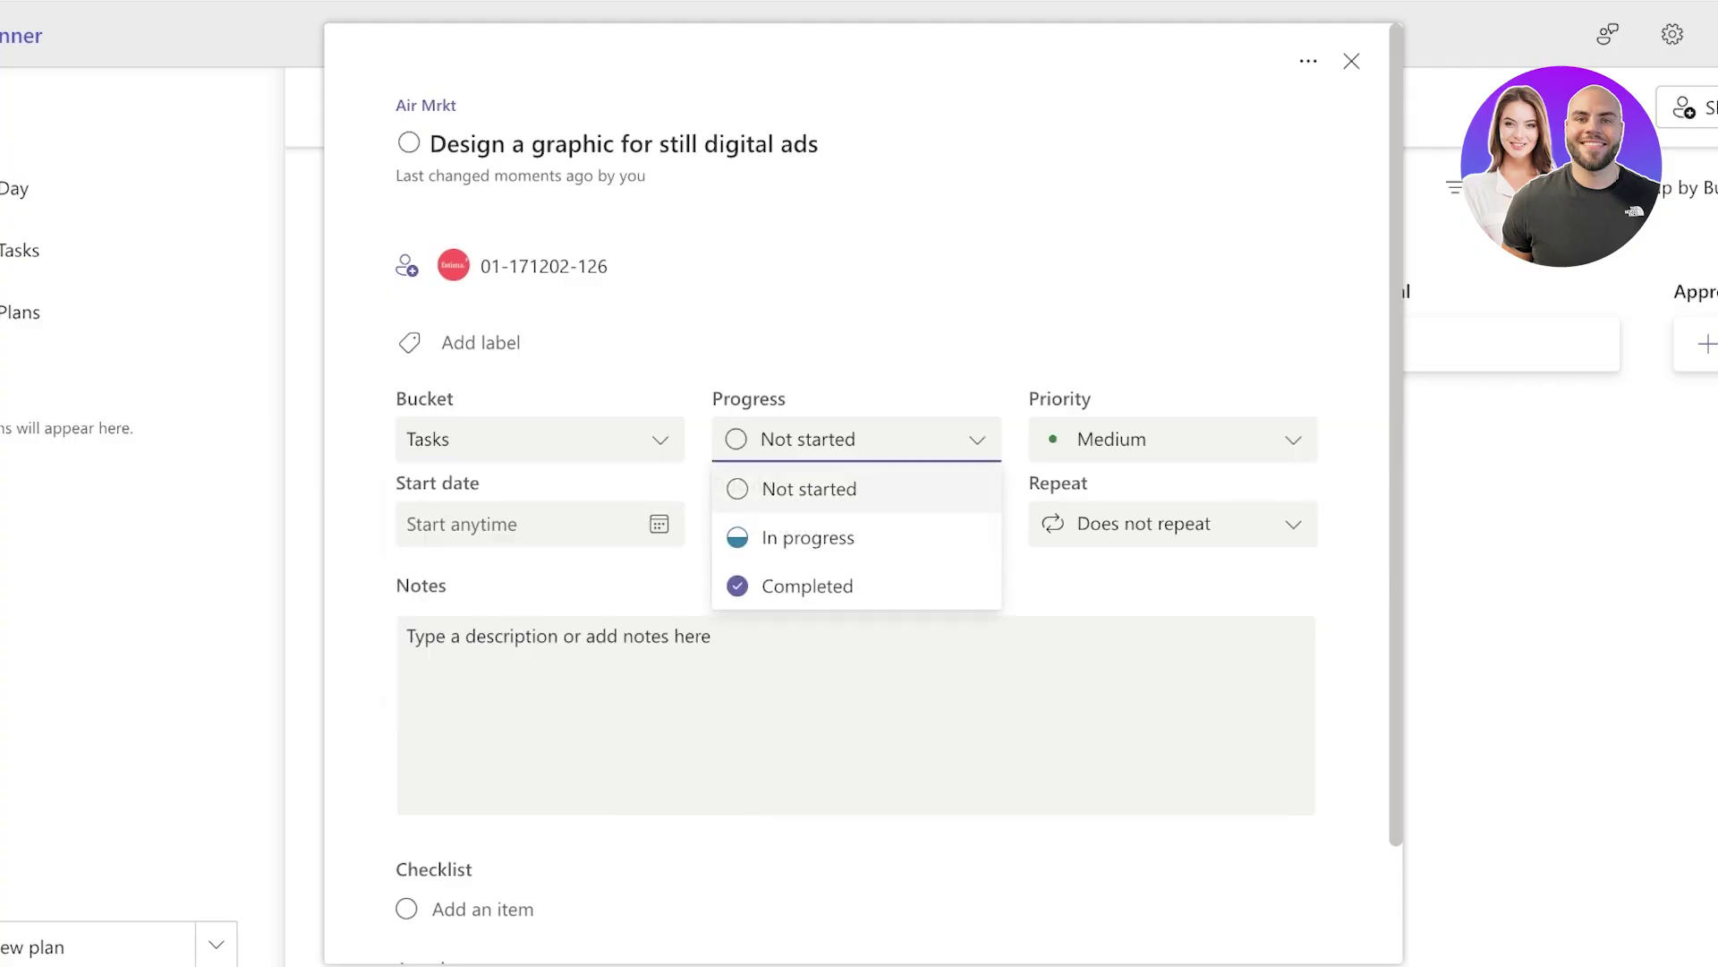
click(1172, 523)
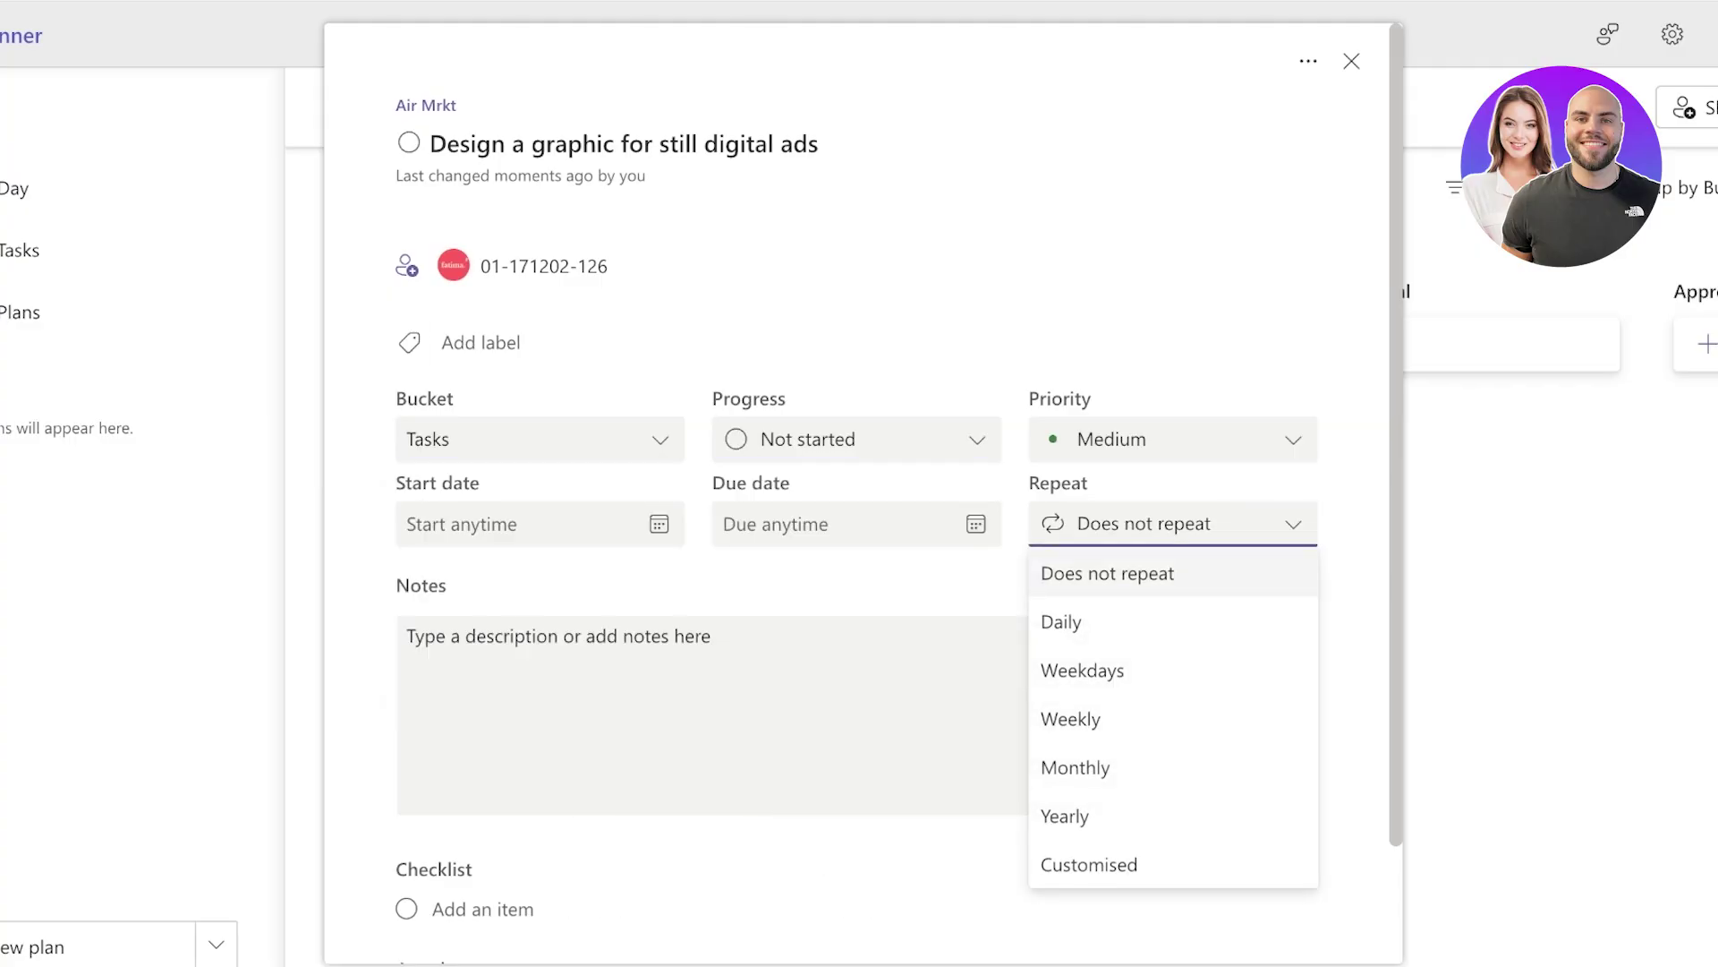
- Rename the Pink label as Marketing
click(480, 342)
click(656, 402)
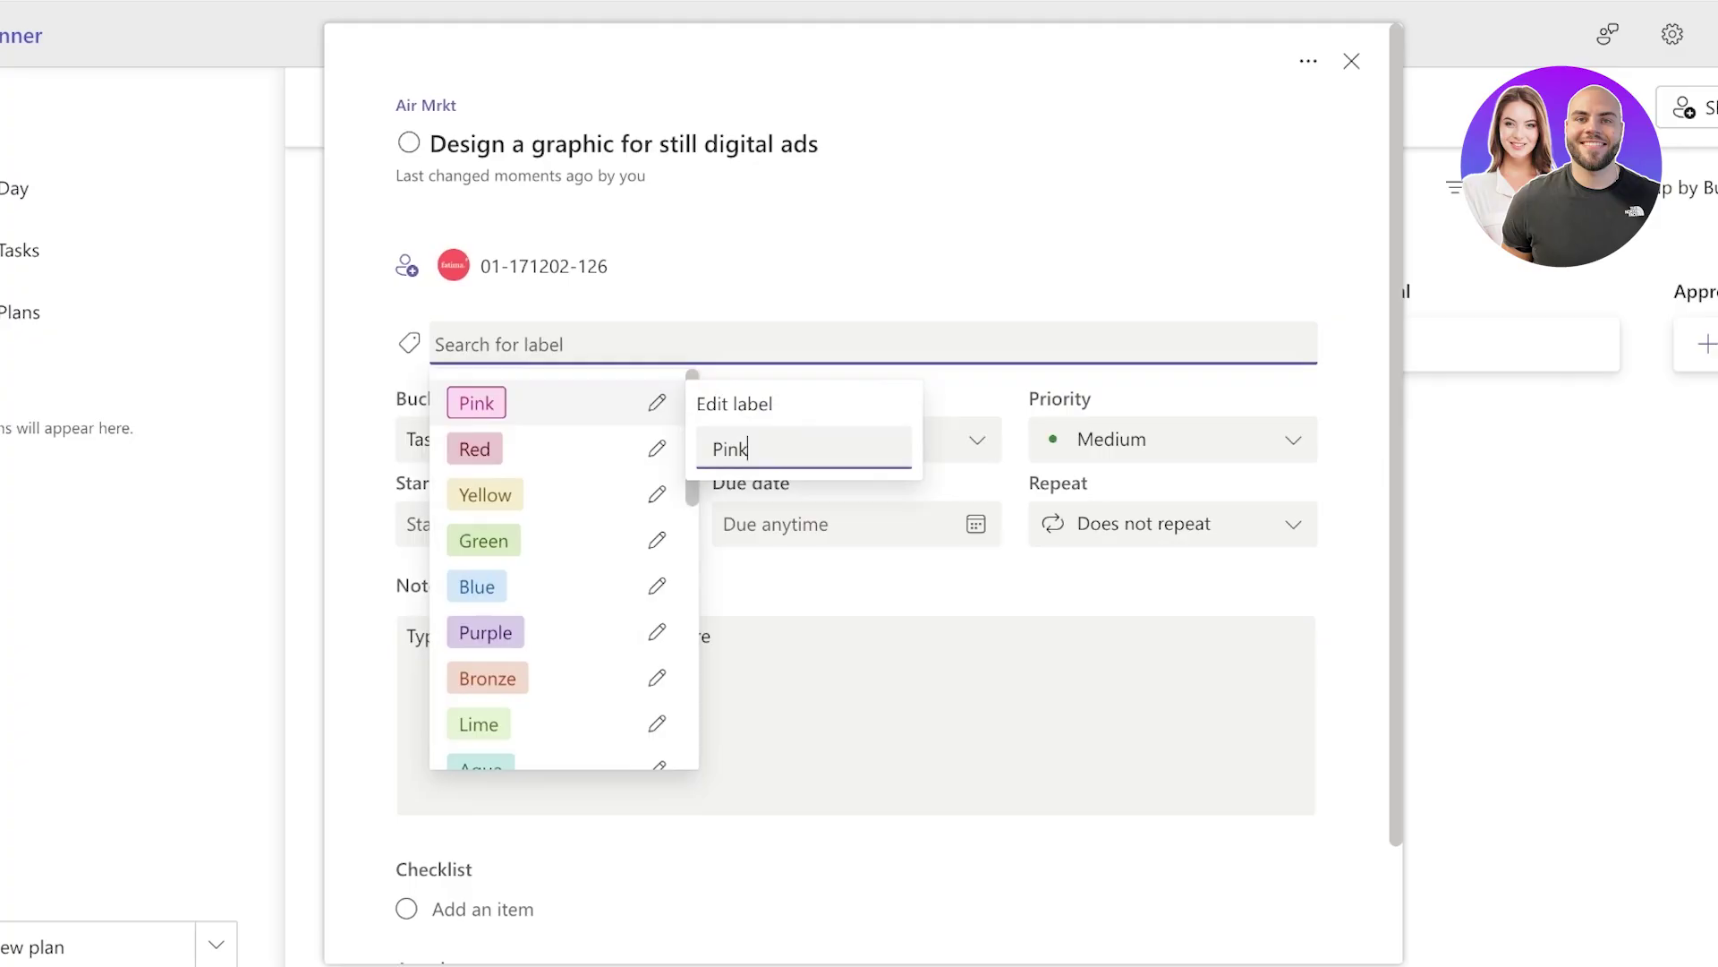
key(ctrl+a)
key(BackSpace)
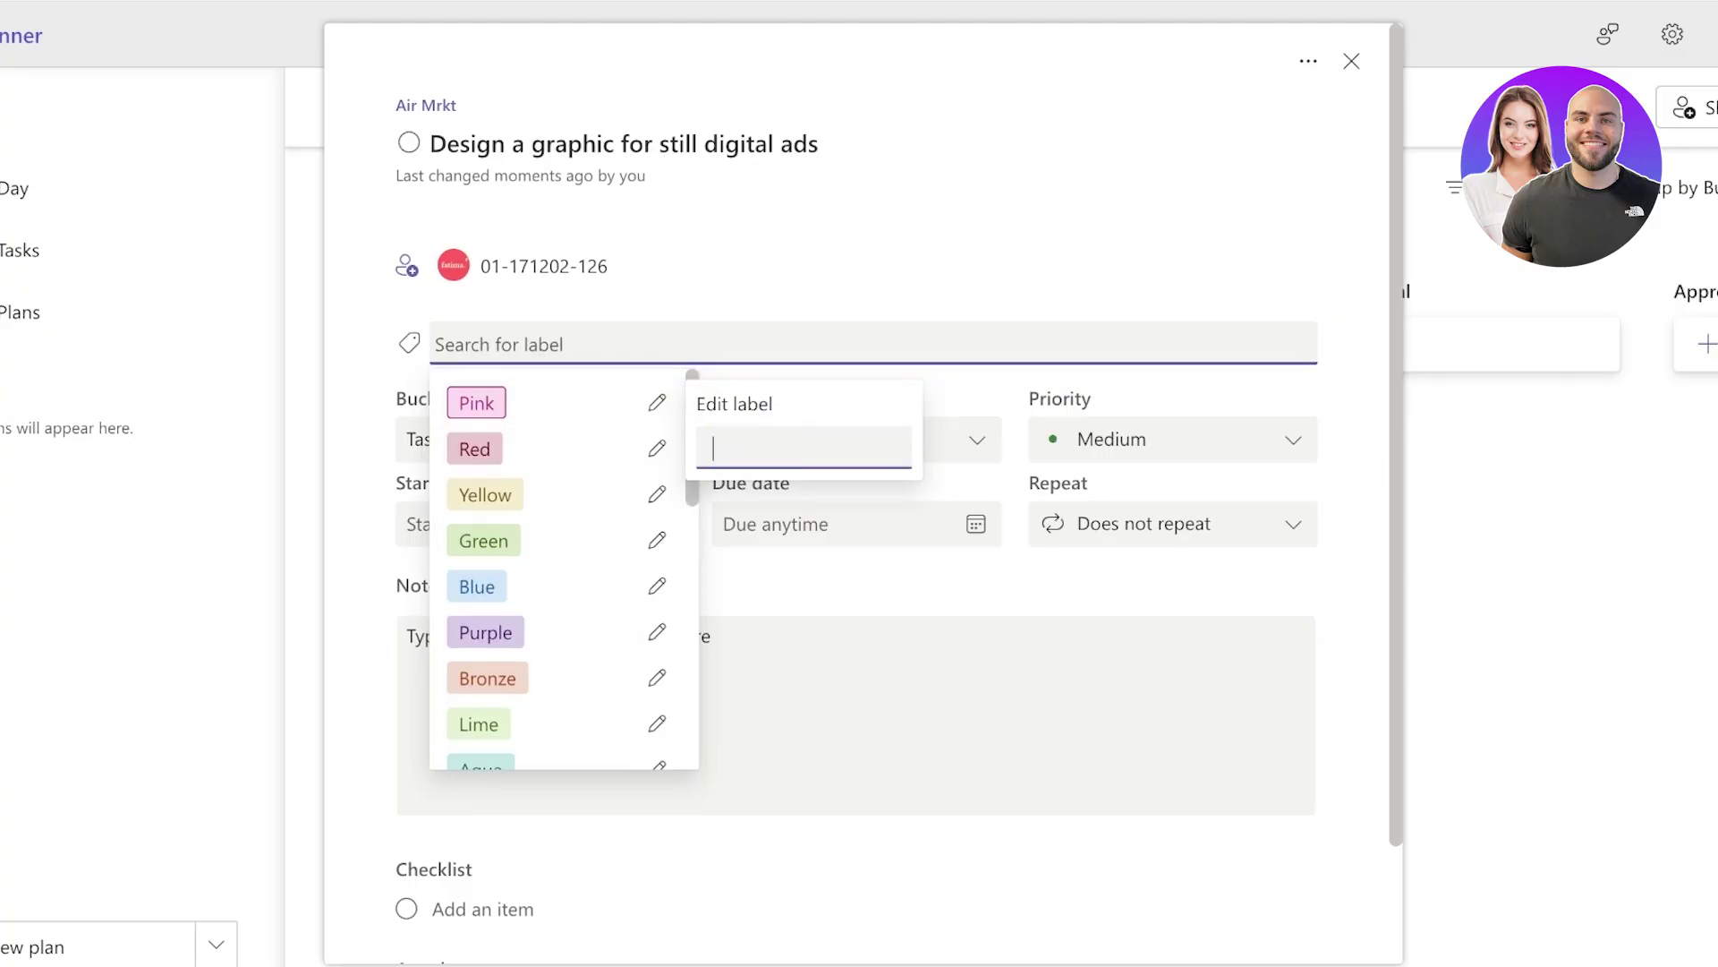
text(Graphic)
key(BackSpace)
key(BackSpace)
key(BackSpace)
key(BackSpace)
key(BackSpace)
key(BackSpace)
key(BackSpace)
text(Animat)
text(o)
key(BackSpace)
key(BackSpace)
key(BackSpace)
key(BackSpace)
key(BackSpace)
key(BackSpace)
key(BackSpace)
text(Marketing)
key(Return)
- Rename the Yellow label as Operations
click(657, 494)
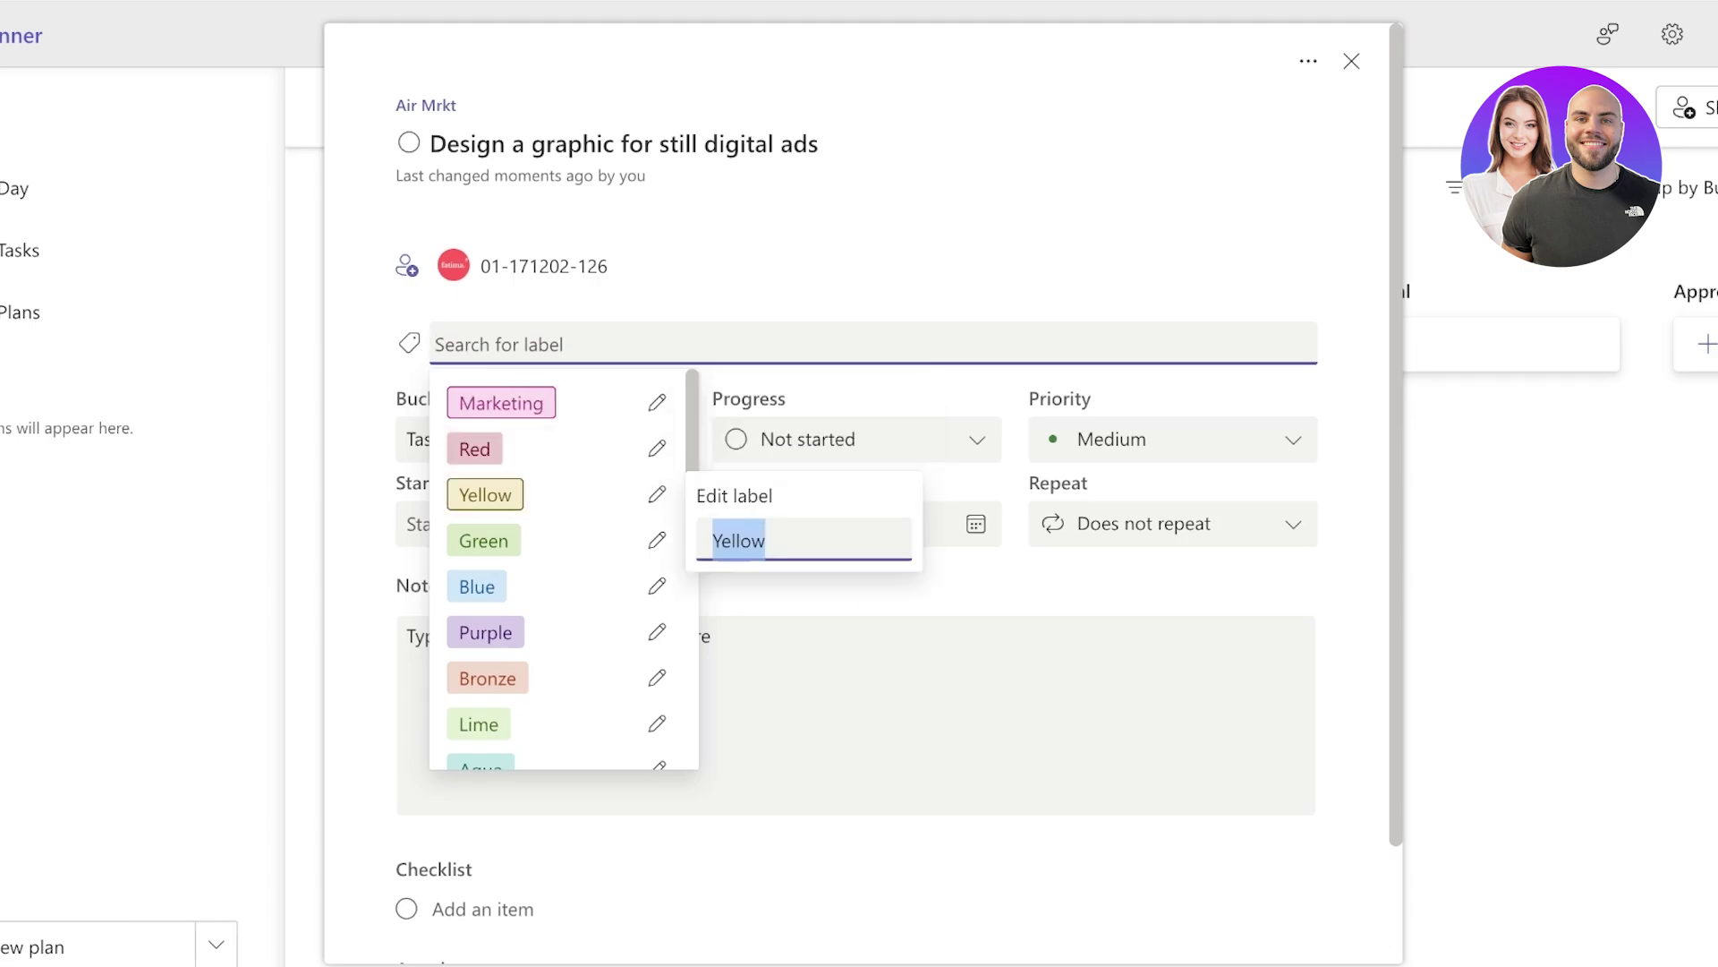
text(A)
key(BackSpace)
text(Ope)
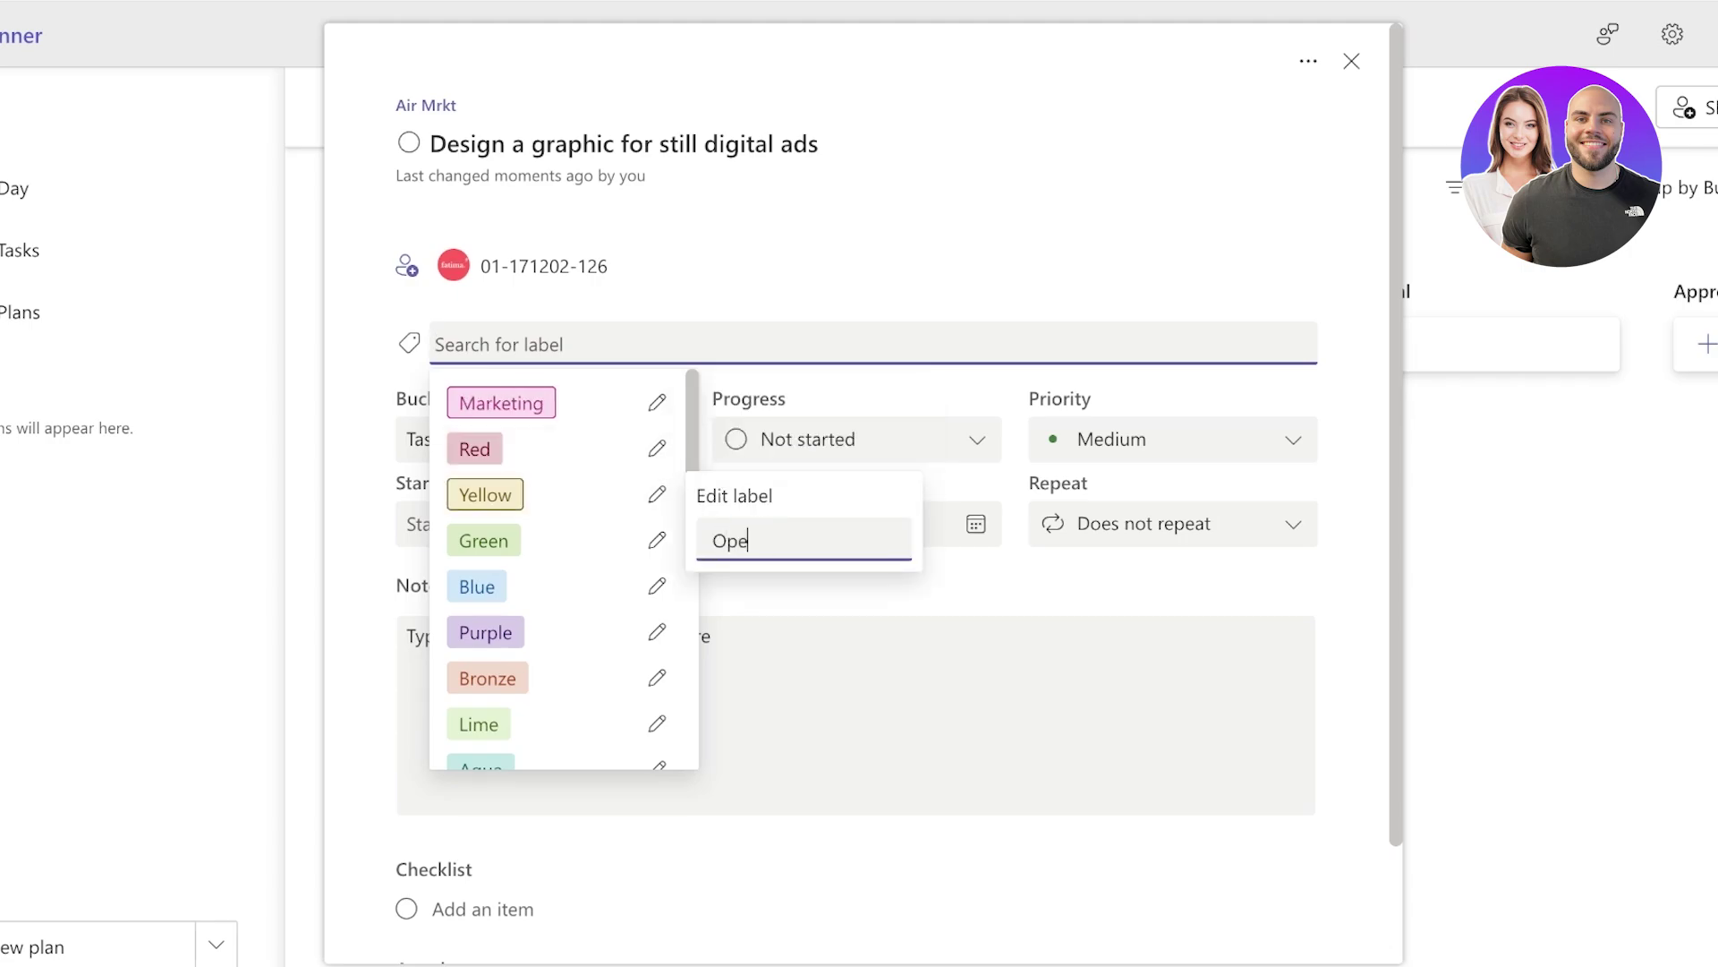
text(rations)
key(Return)
- Rename the Blue label as Finance and close the label list
key(Tab)
key(Tab)
key(Tab)
key(Tab)
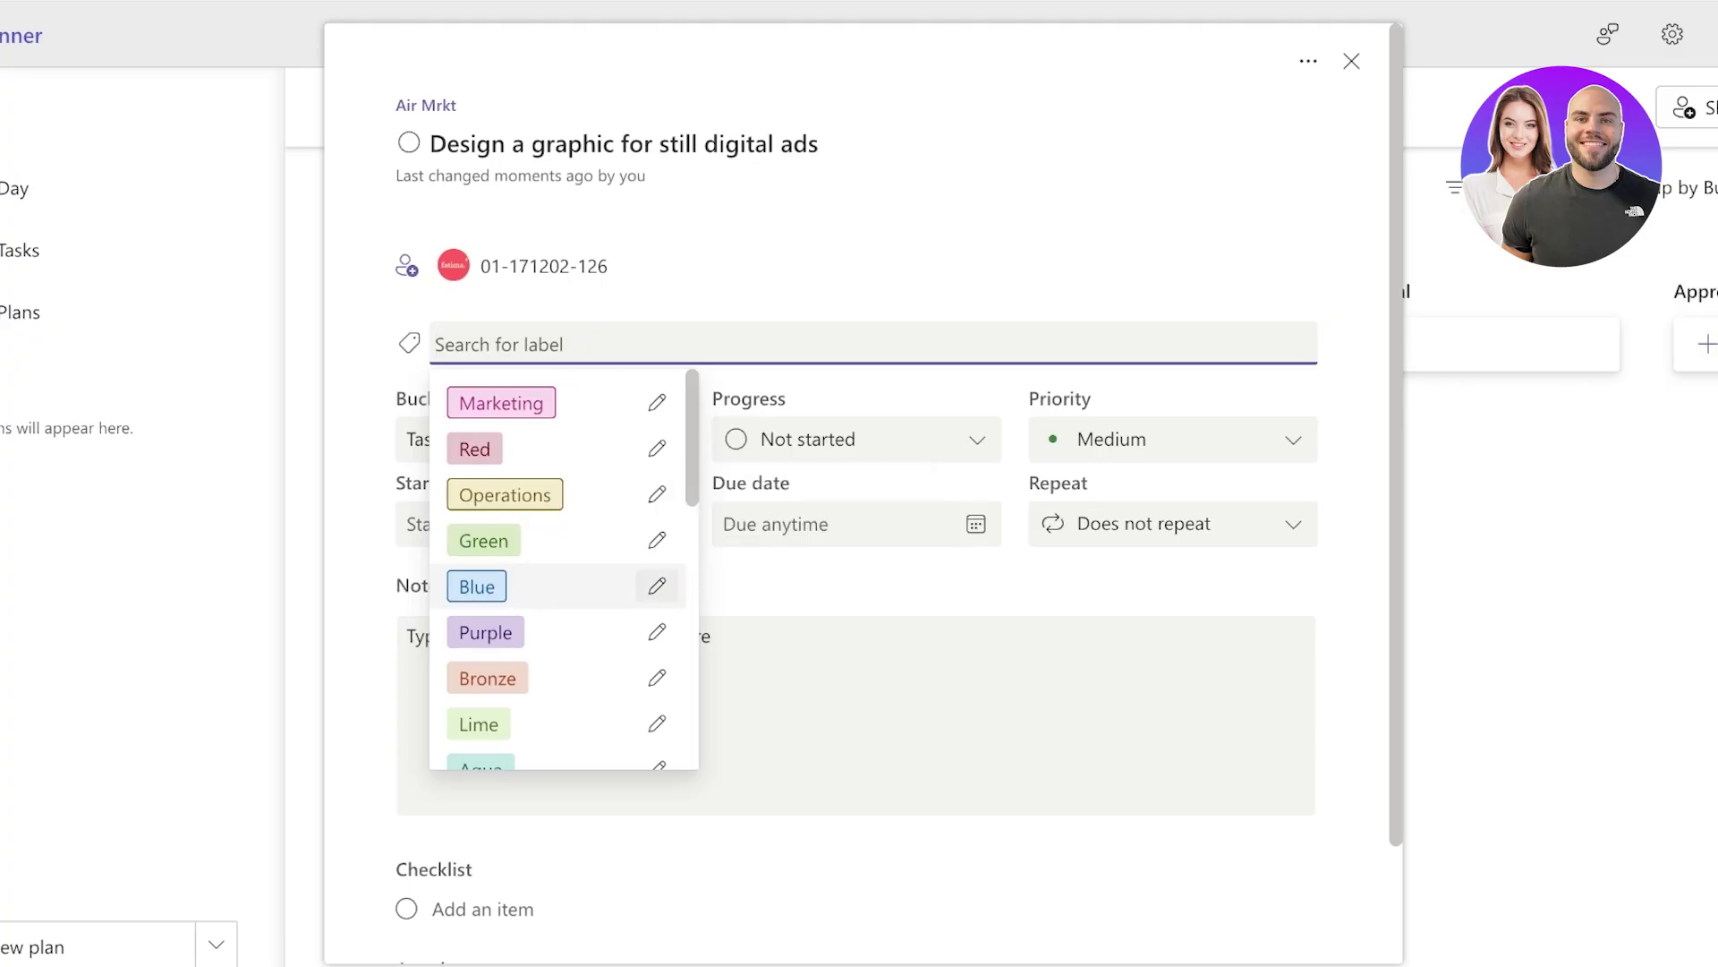
key(Return)
key(ctrl+a)
text(F)
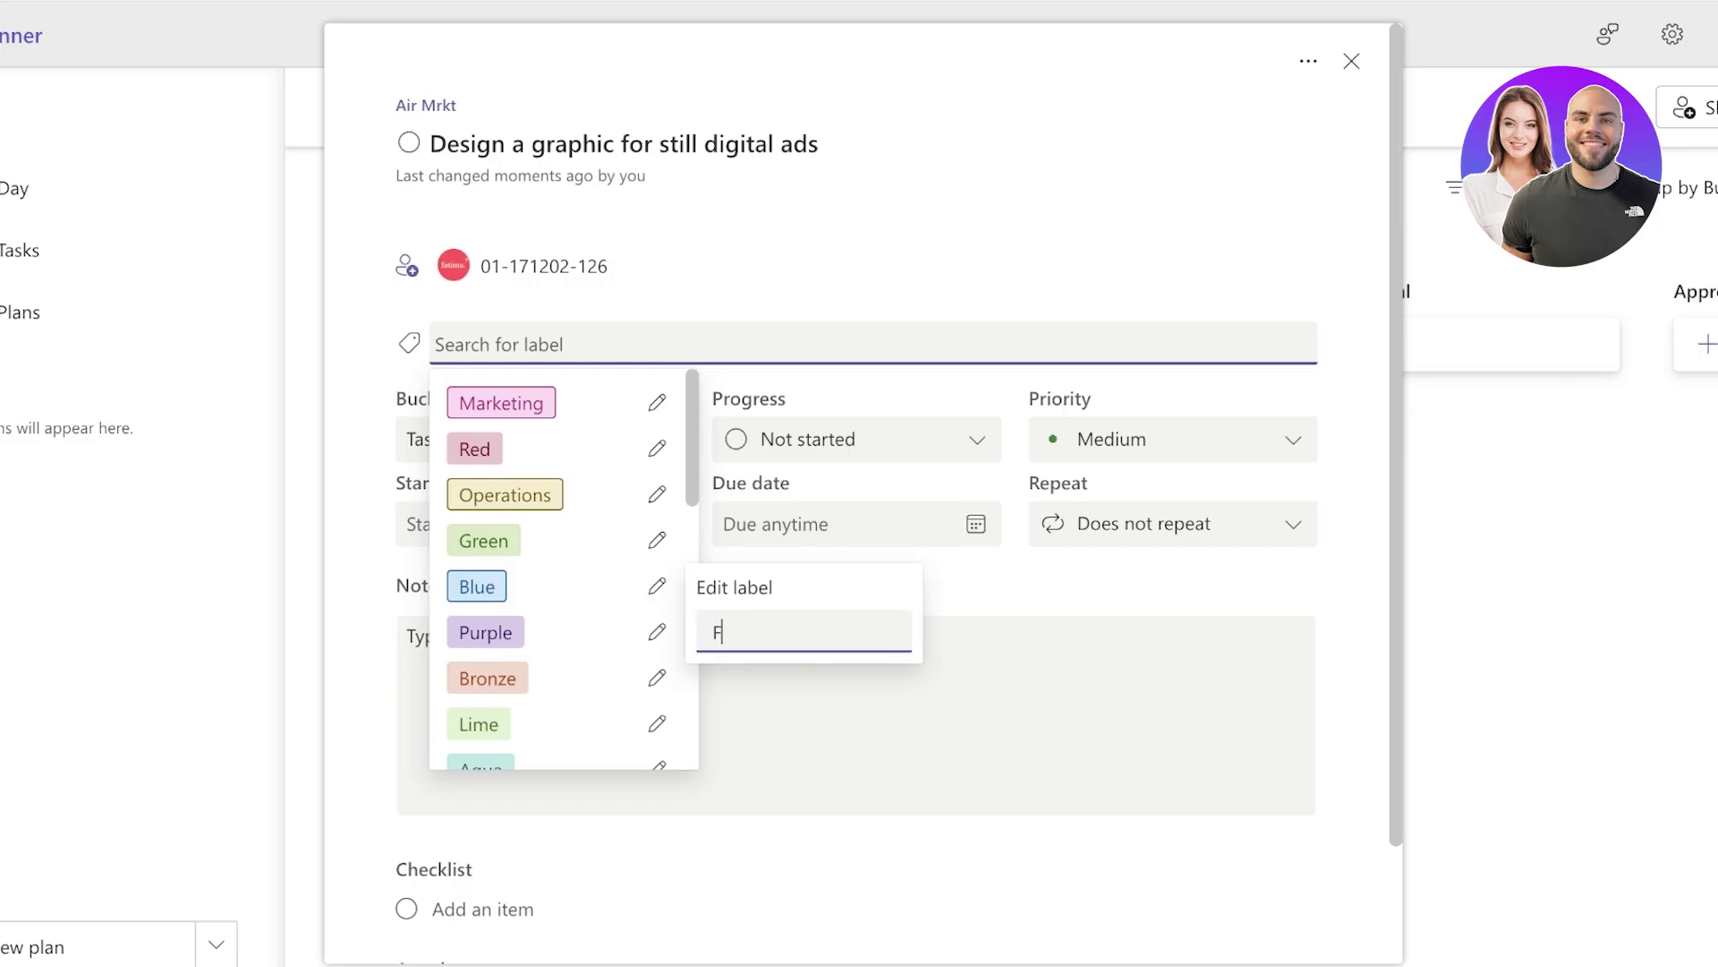
text(inance)
key(Return)
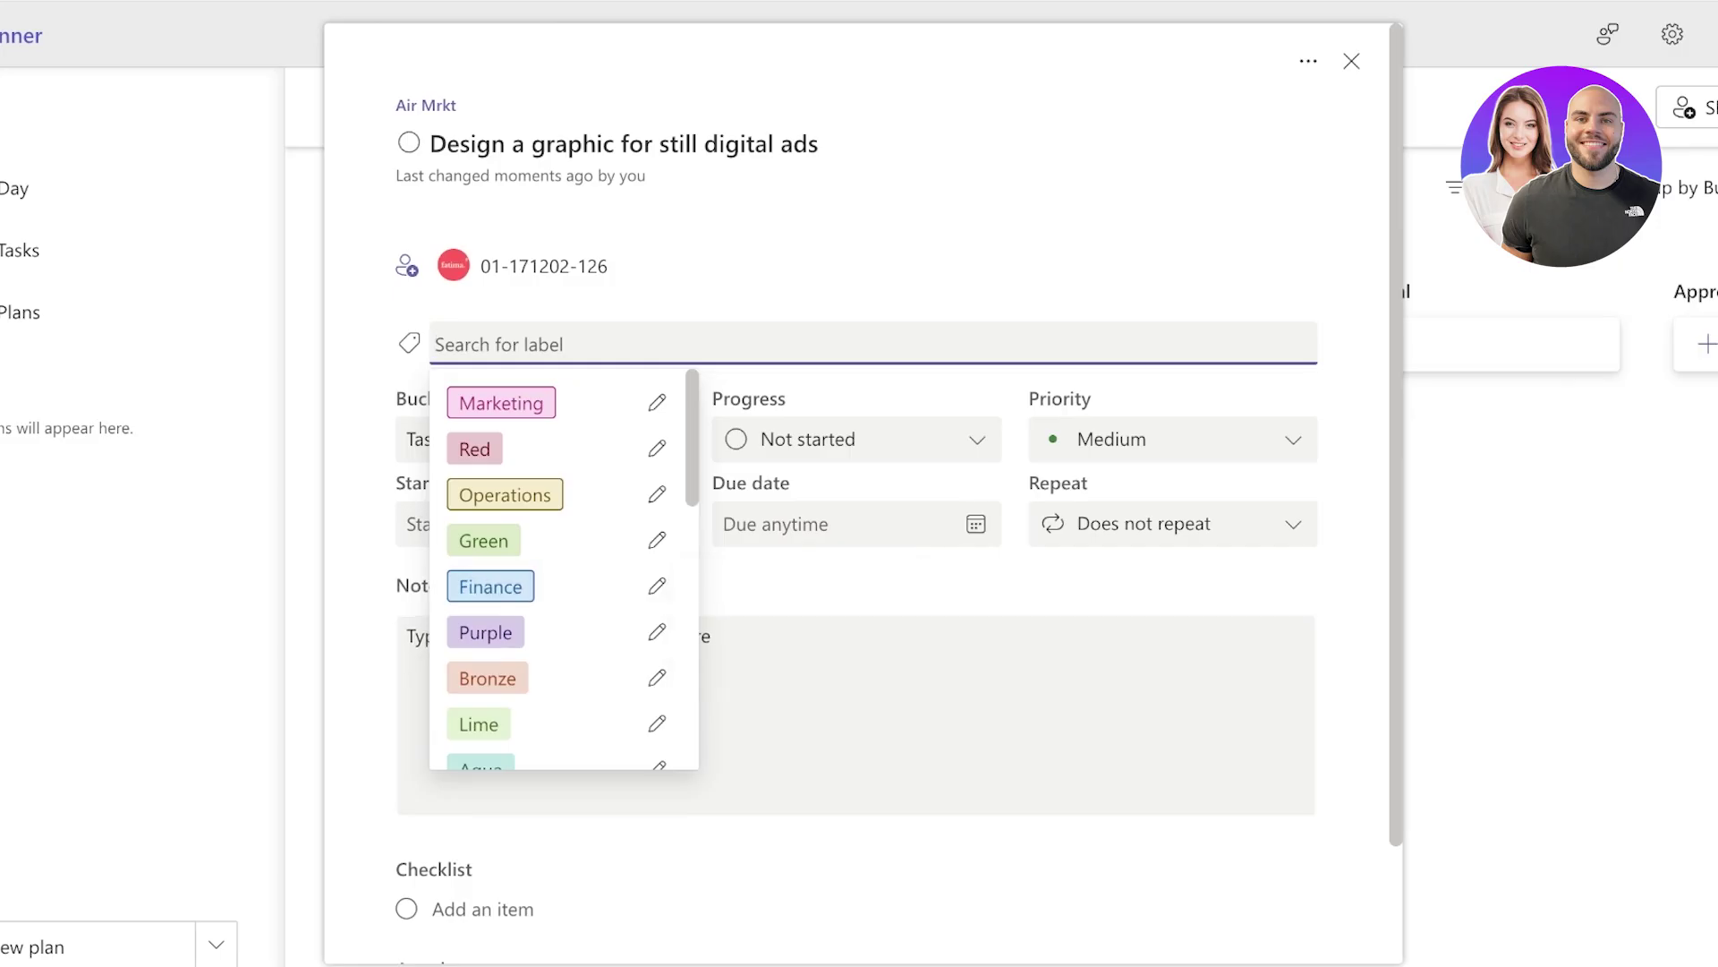
click(501, 266)
key(Escape)
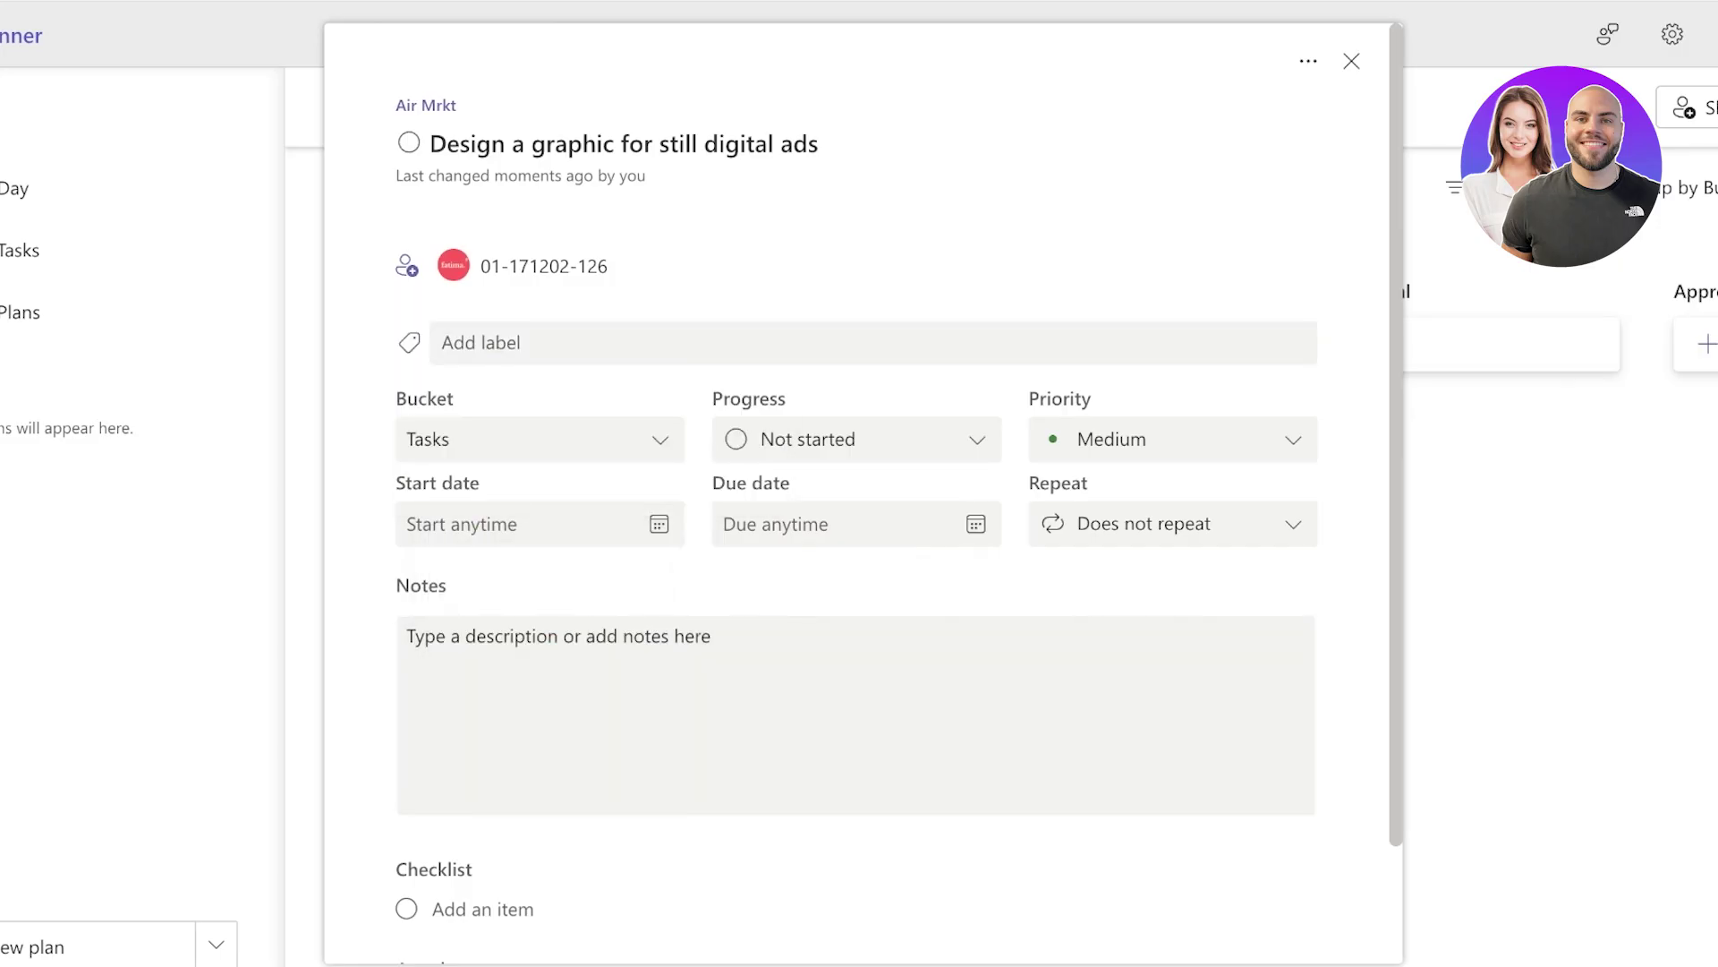
- Apply the Marketing label to the digital ads task and reopen the list of remaining labels
click(873, 343)
click(499, 403)
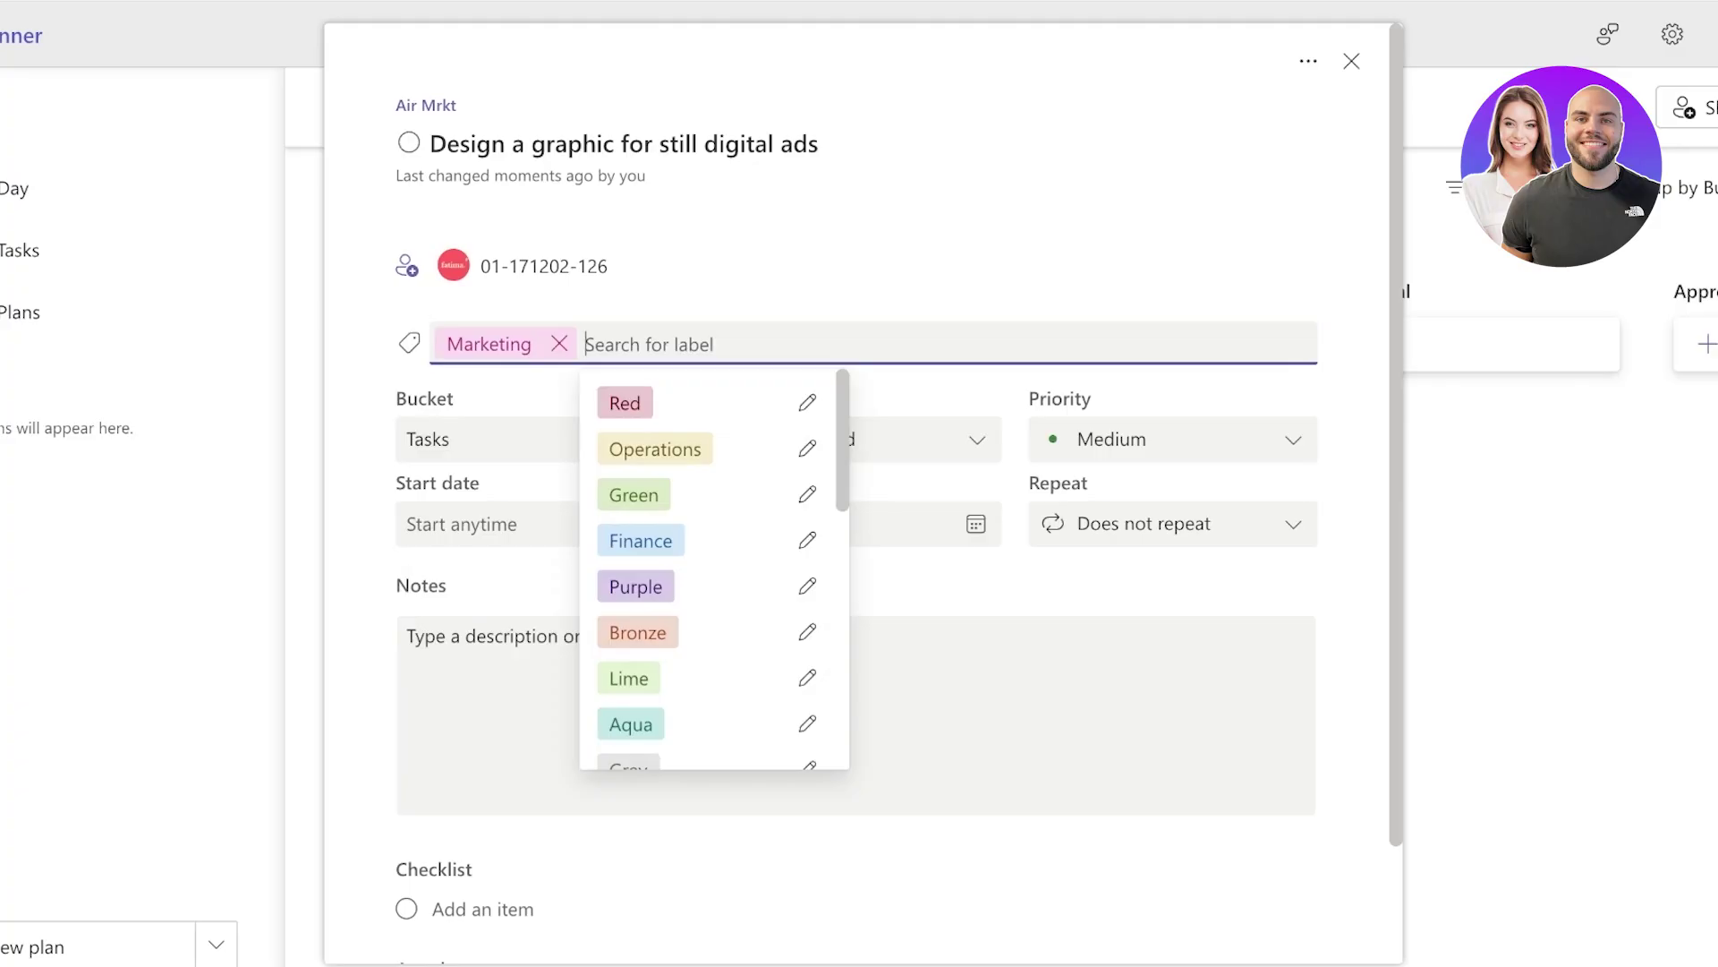
key(Escape)
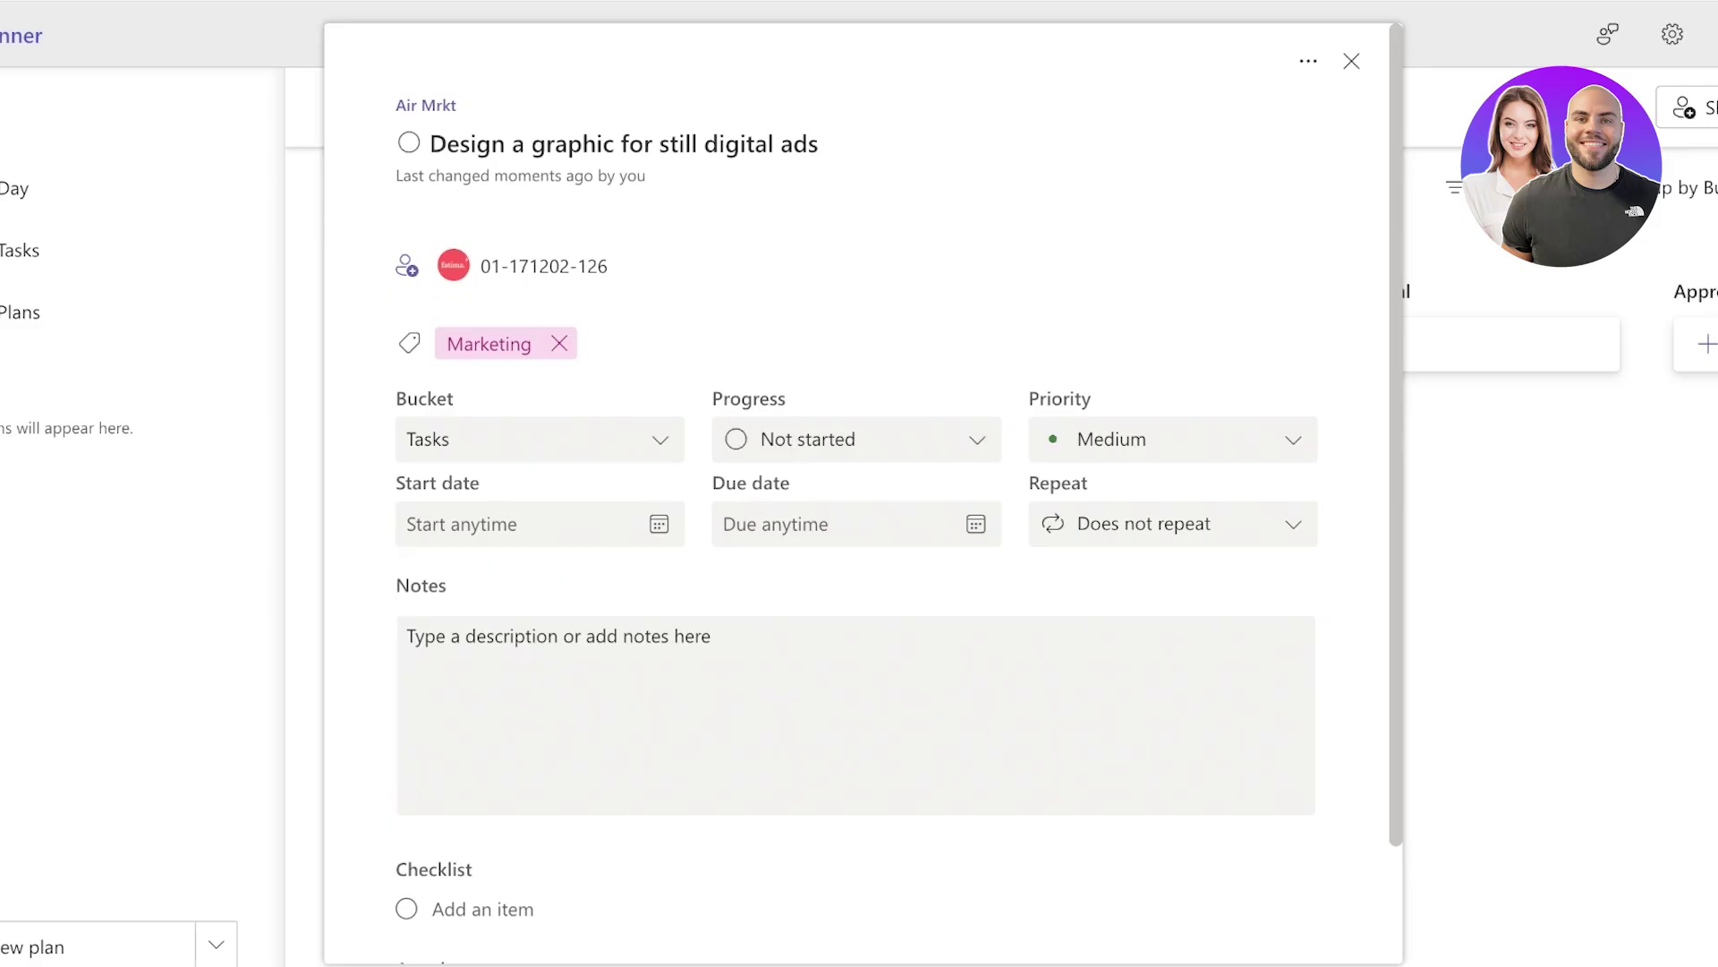
click(648, 344)
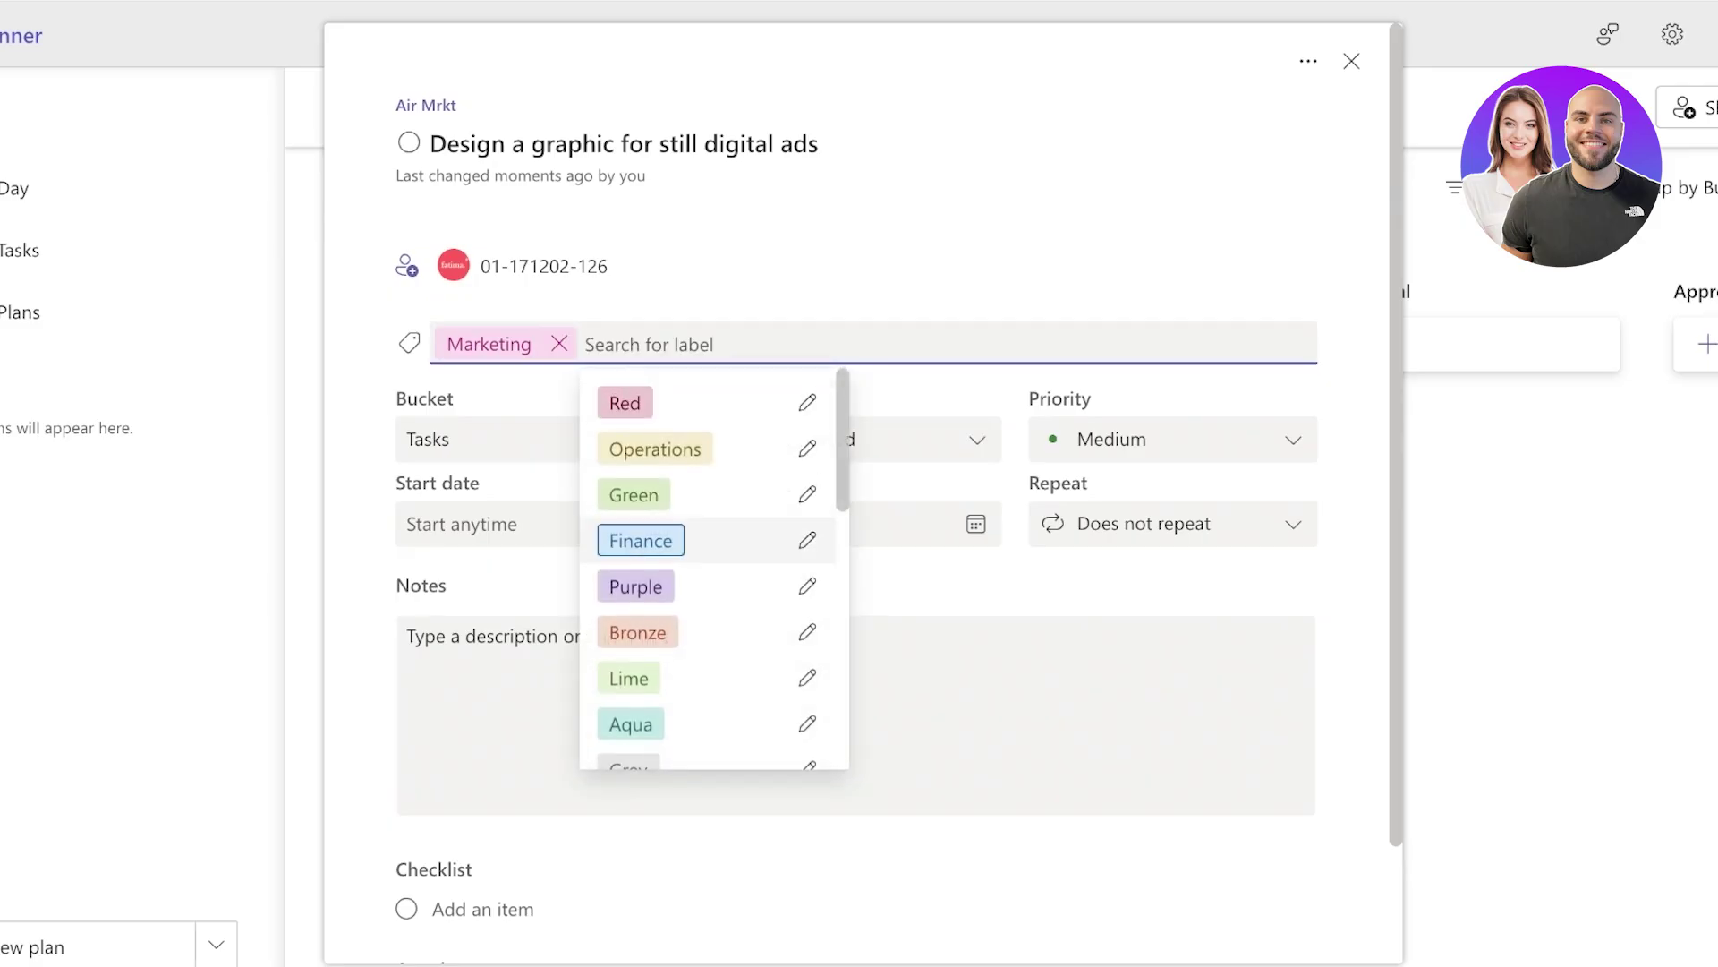
- Add the Operations label to the digital ads task and remove it again
key(Up)
key(Up)
key(Return)
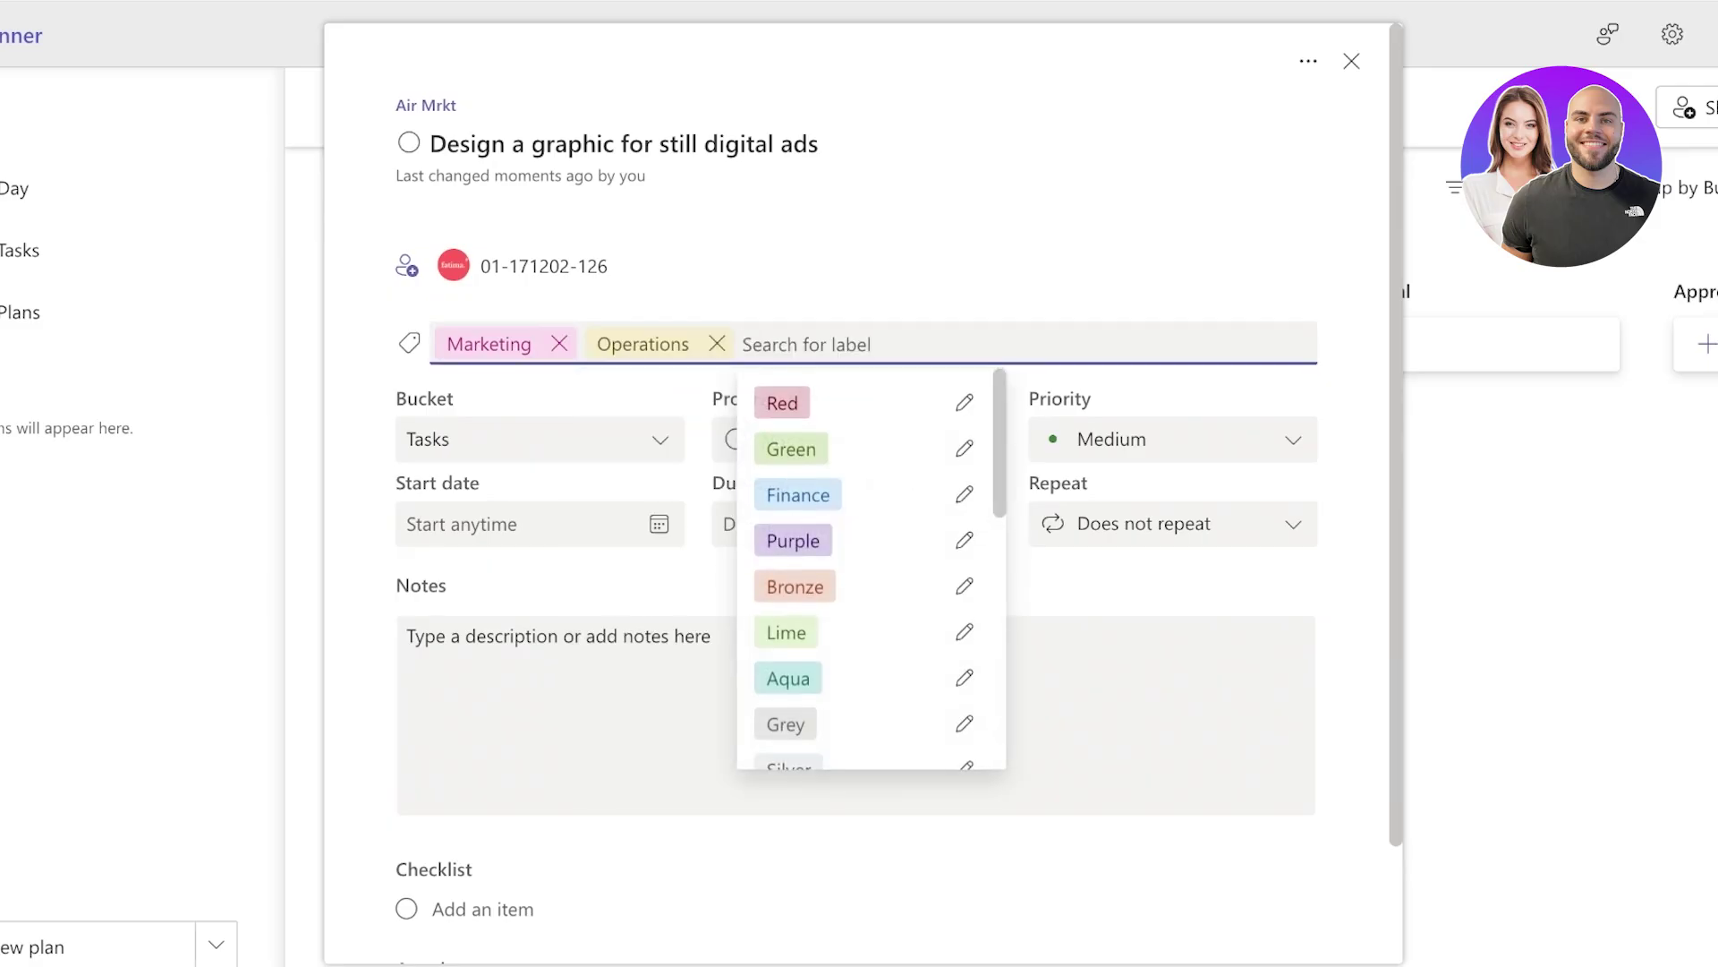
key(BackSpace)
key(BackSpace)
- Review the task's progress and priority options, keeping the priority at Medium
click(922, 438)
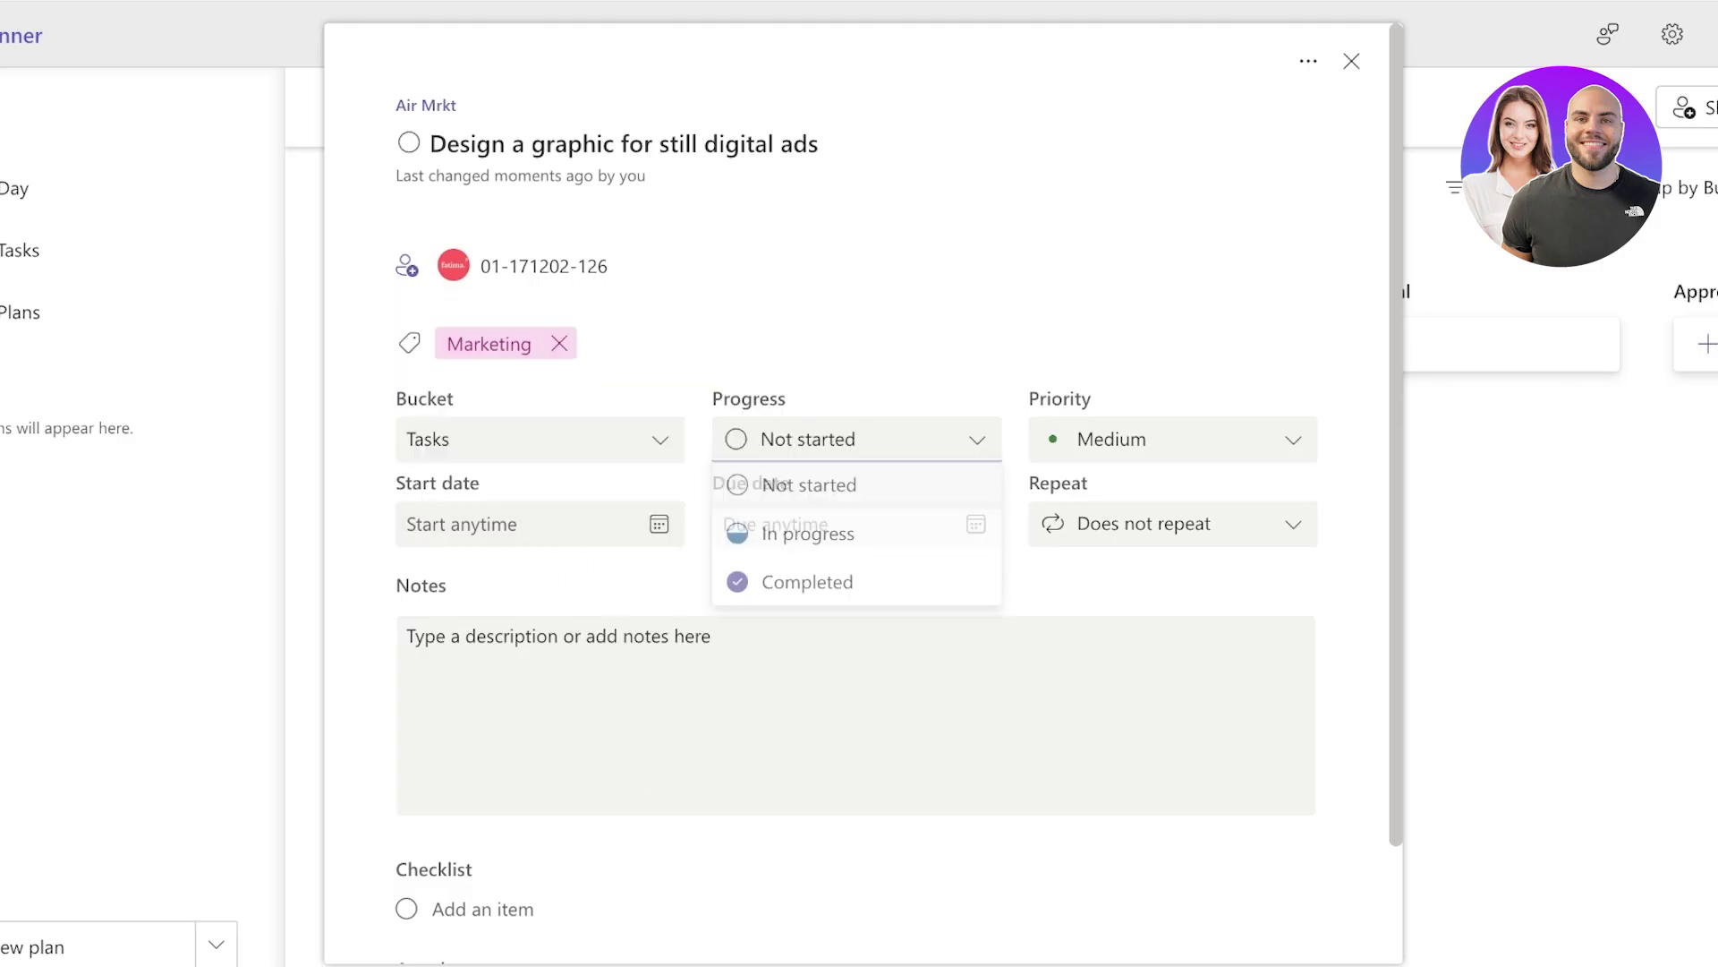
click(538, 438)
click(856, 438)
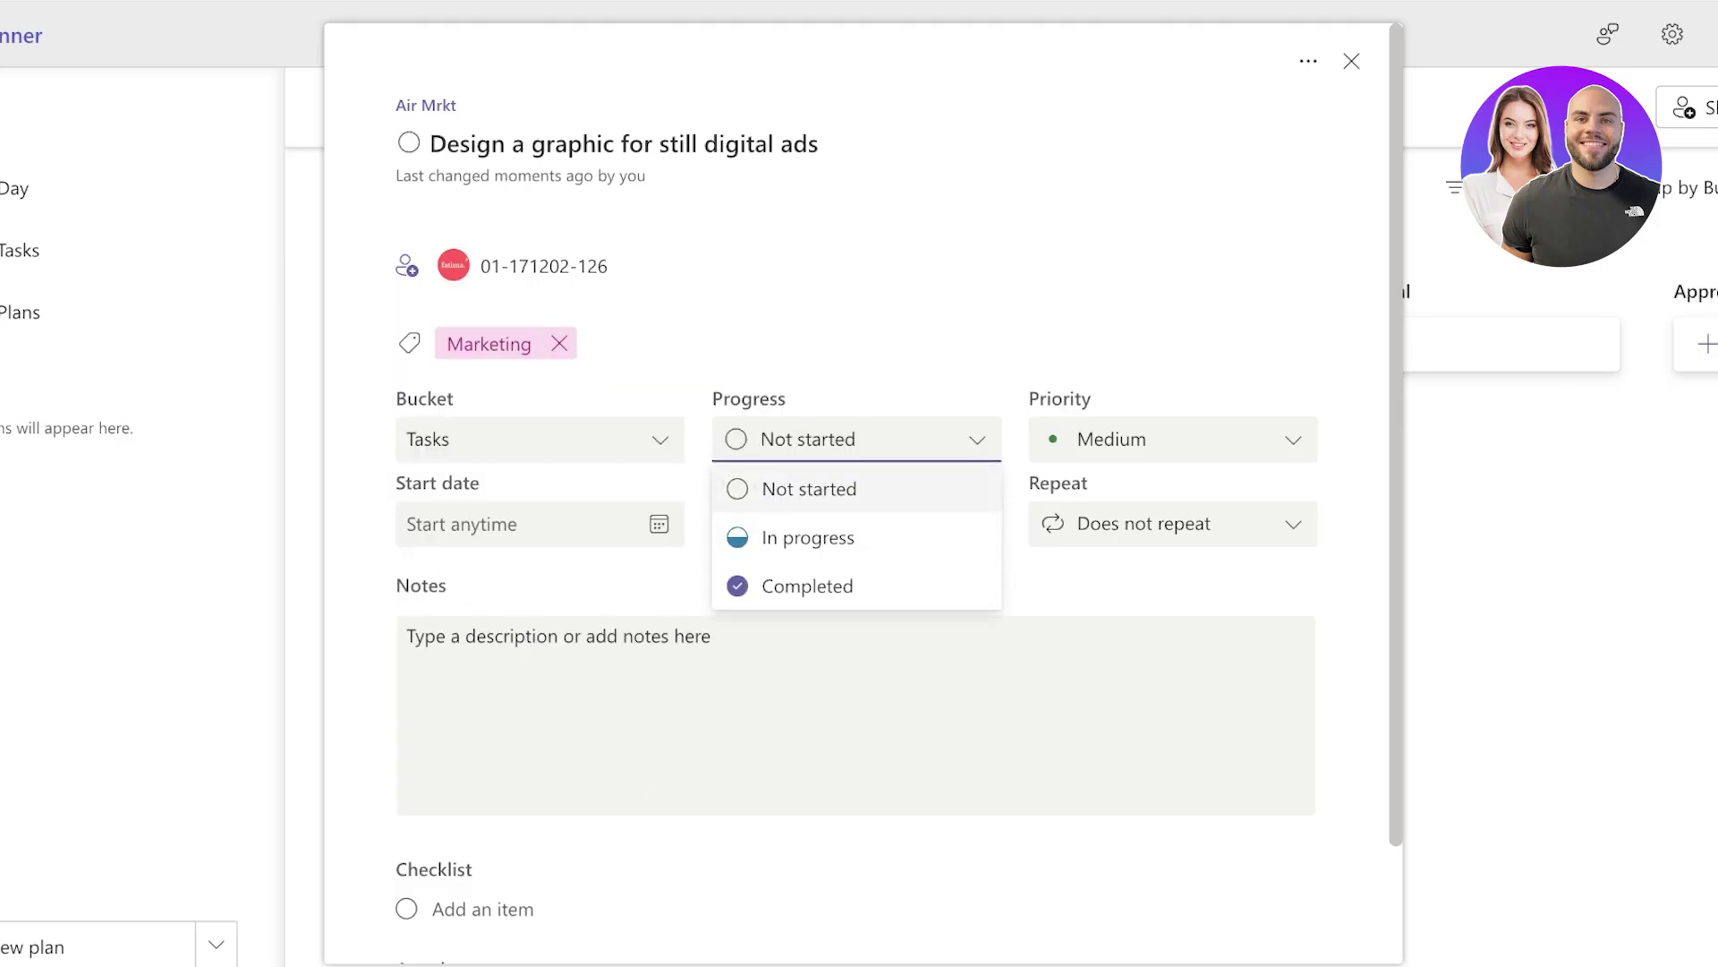
click(1173, 439)
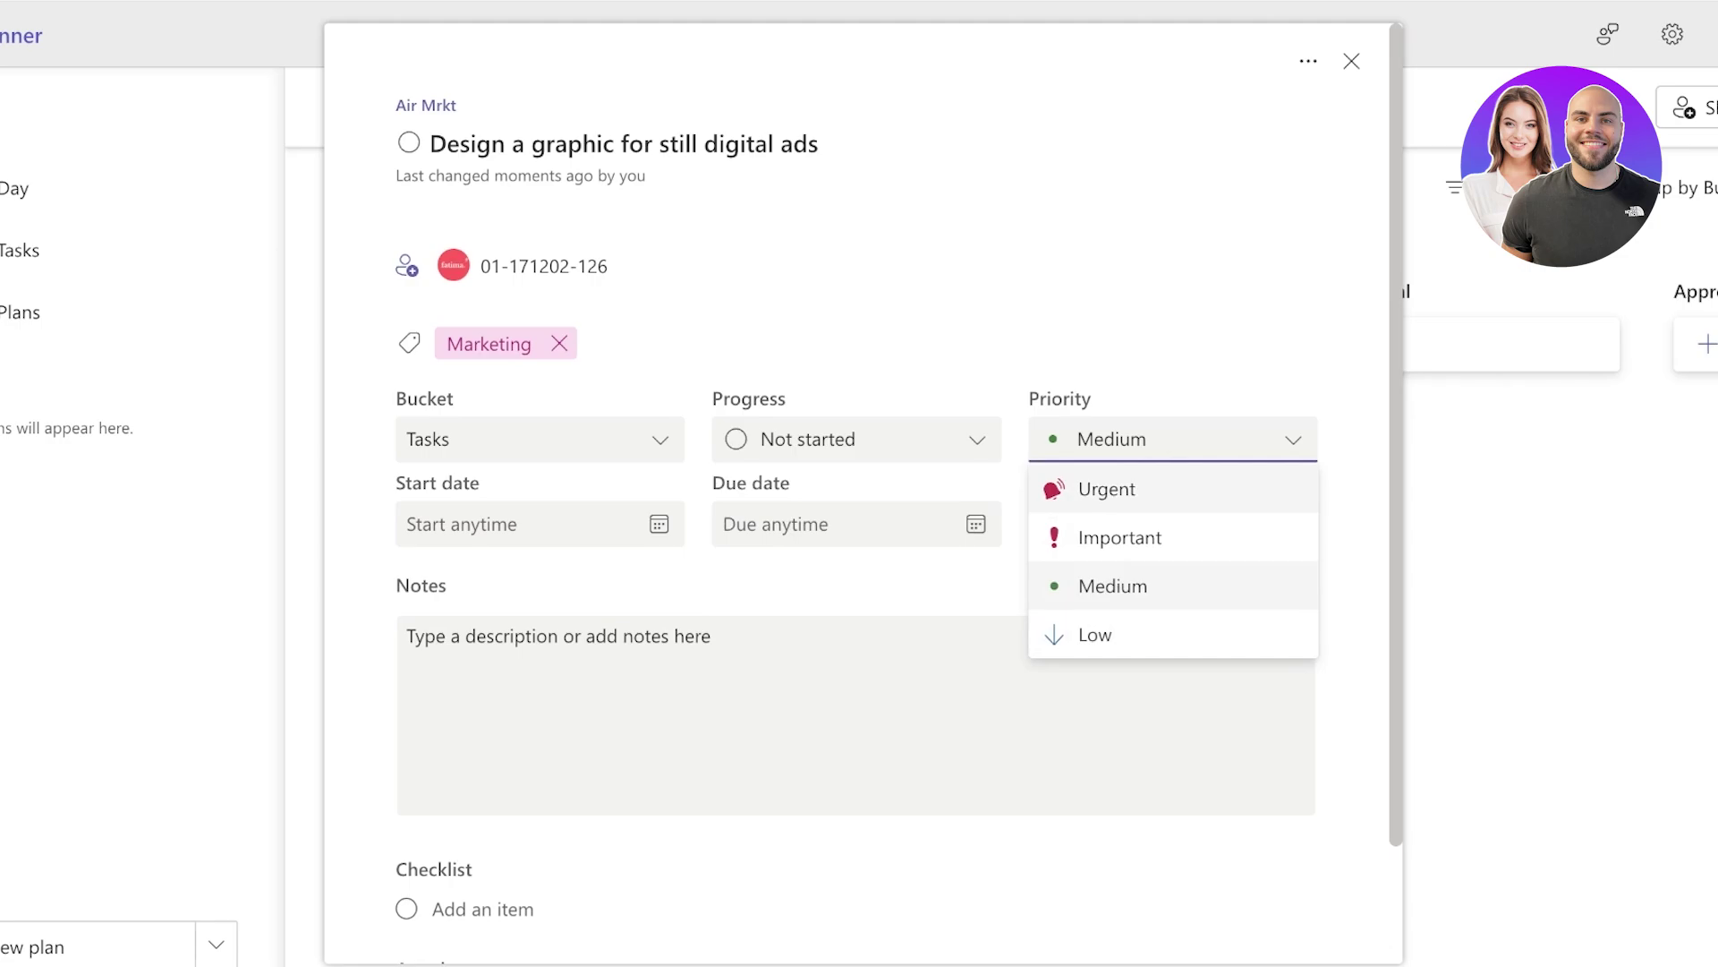
click(1173, 586)
- Set the task's start date to 12/02/2025 and its due date to 21/02/2025
click(521, 523)
key(Return)
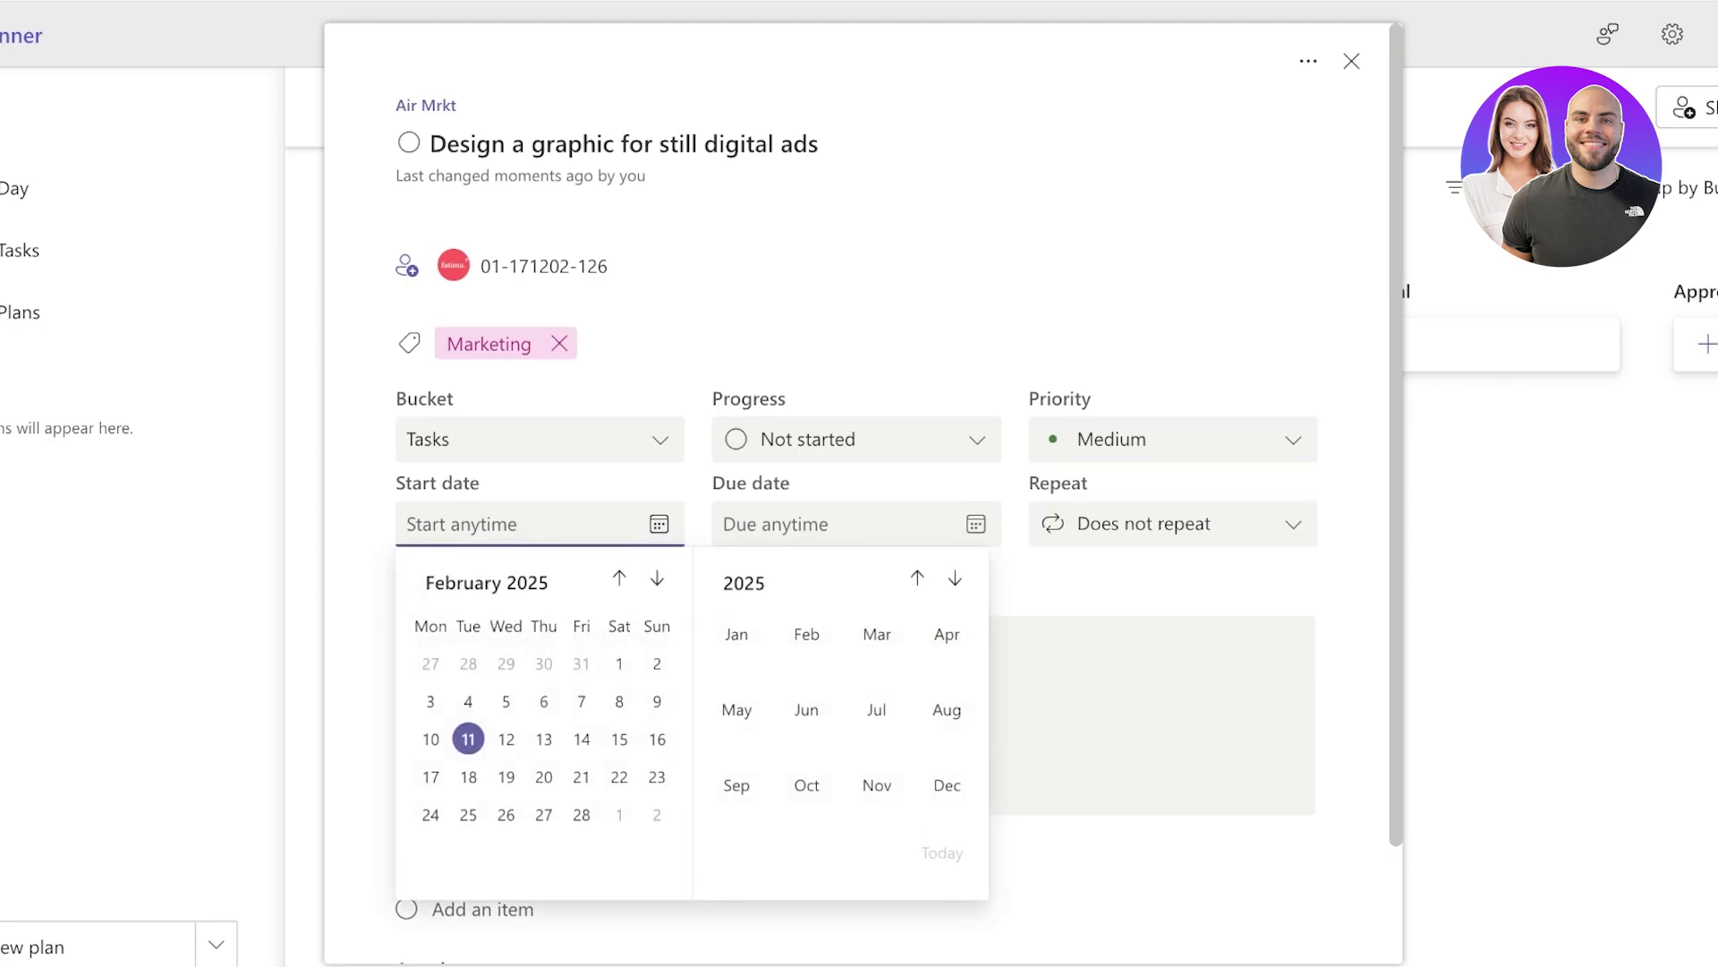
key(Return)
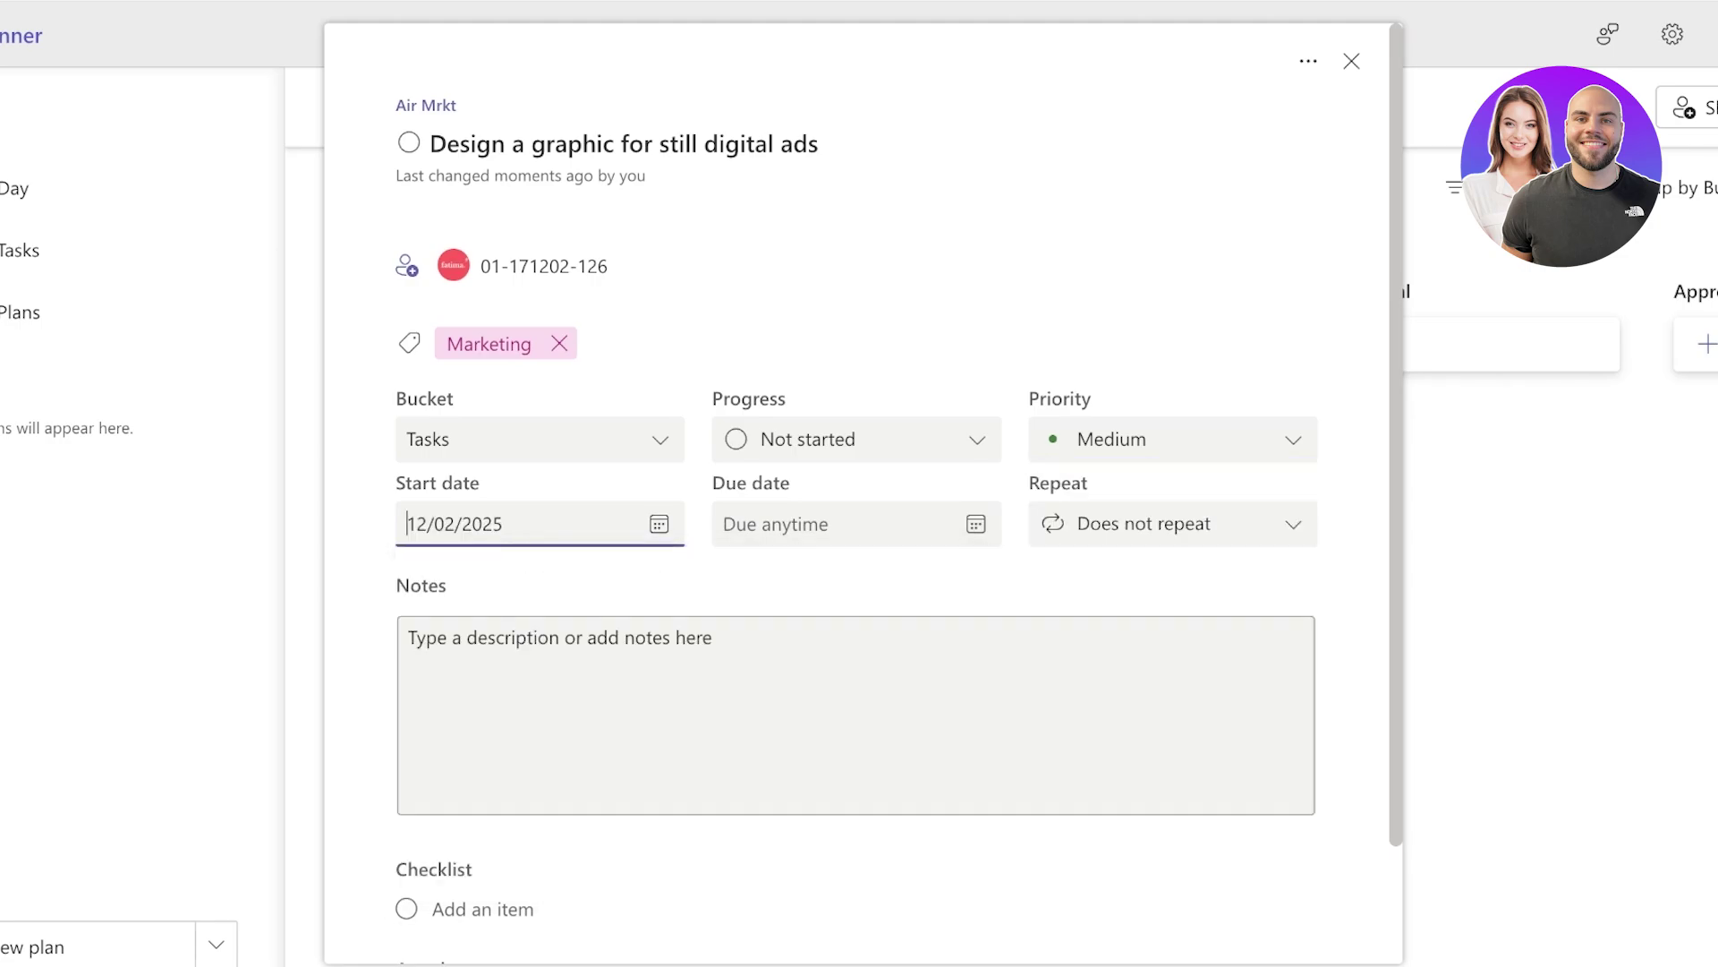
key(Tab)
key(Return)
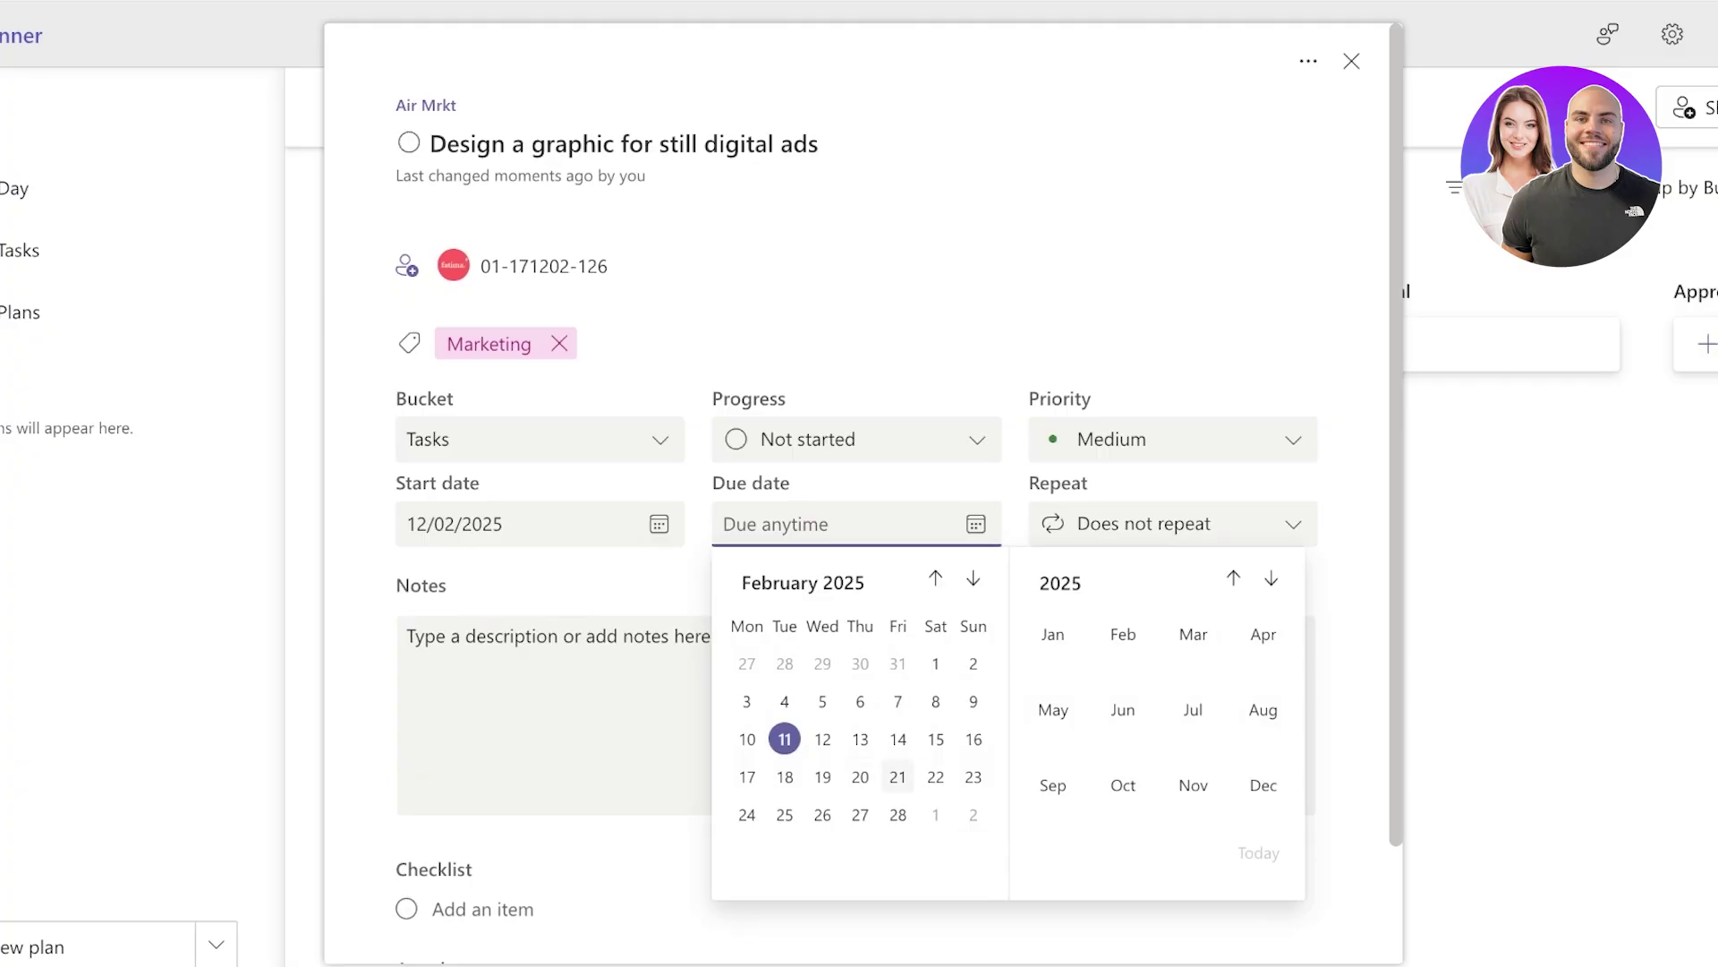
key(Return)
- Examine the task's repeat options, notes field and checklist area
key(Tab)
key(Return)
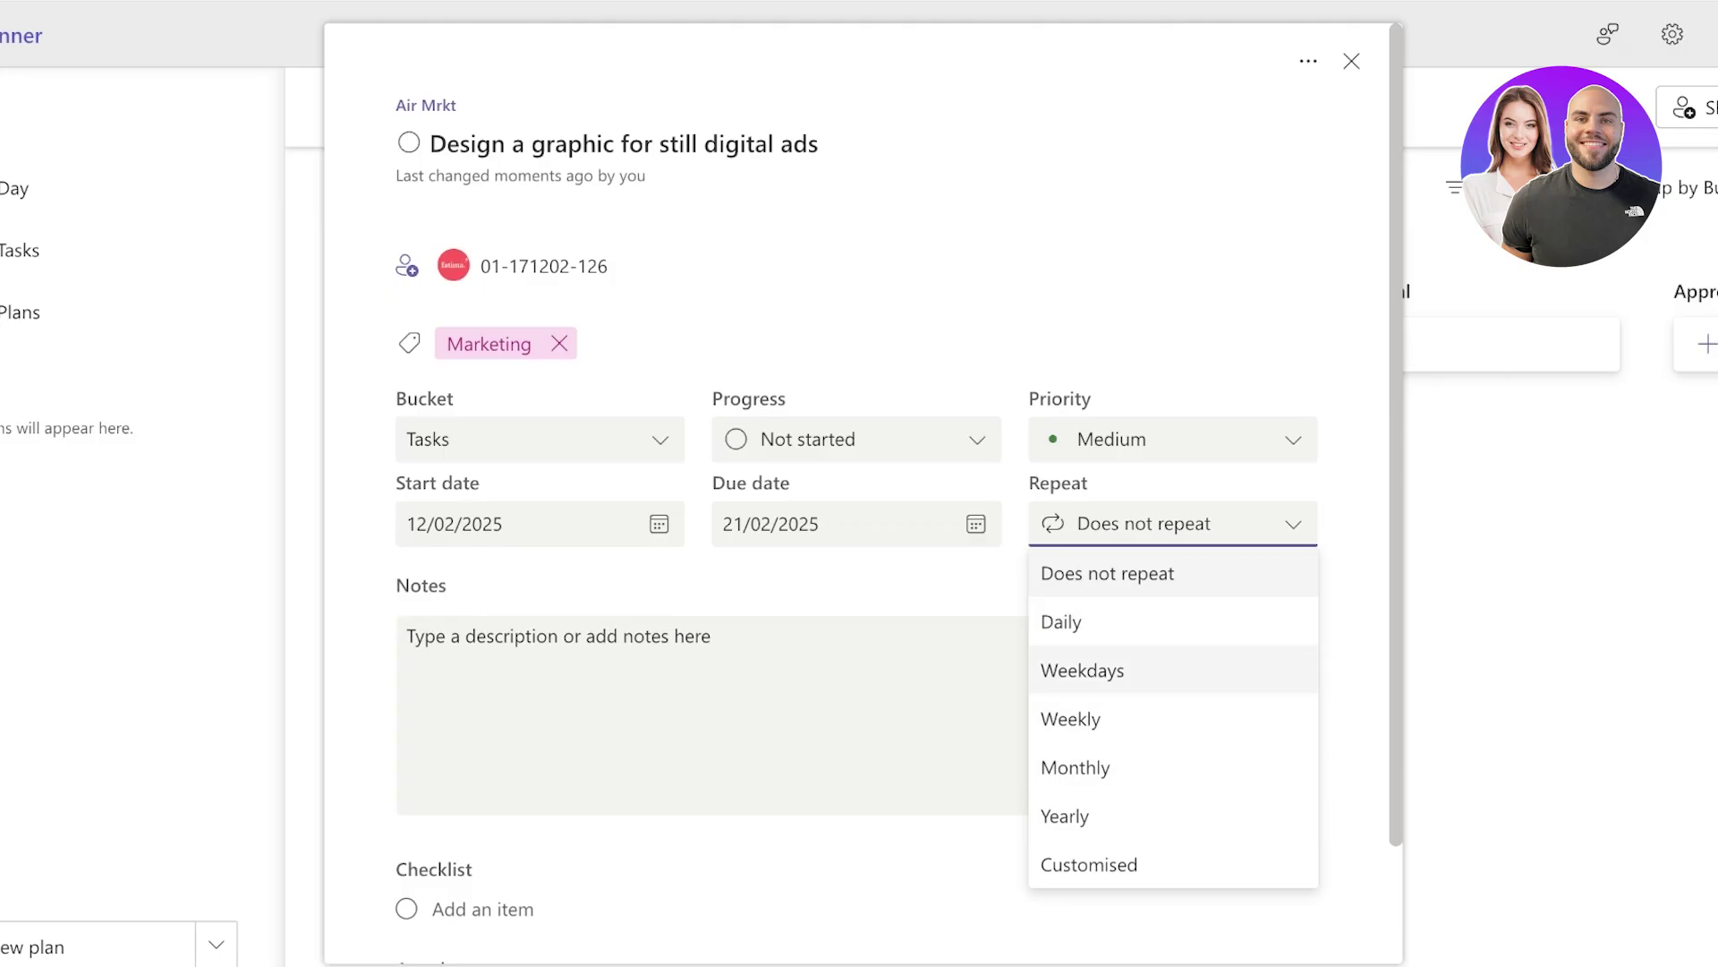
click(409, 636)
scroll(864, 492, down, 2)
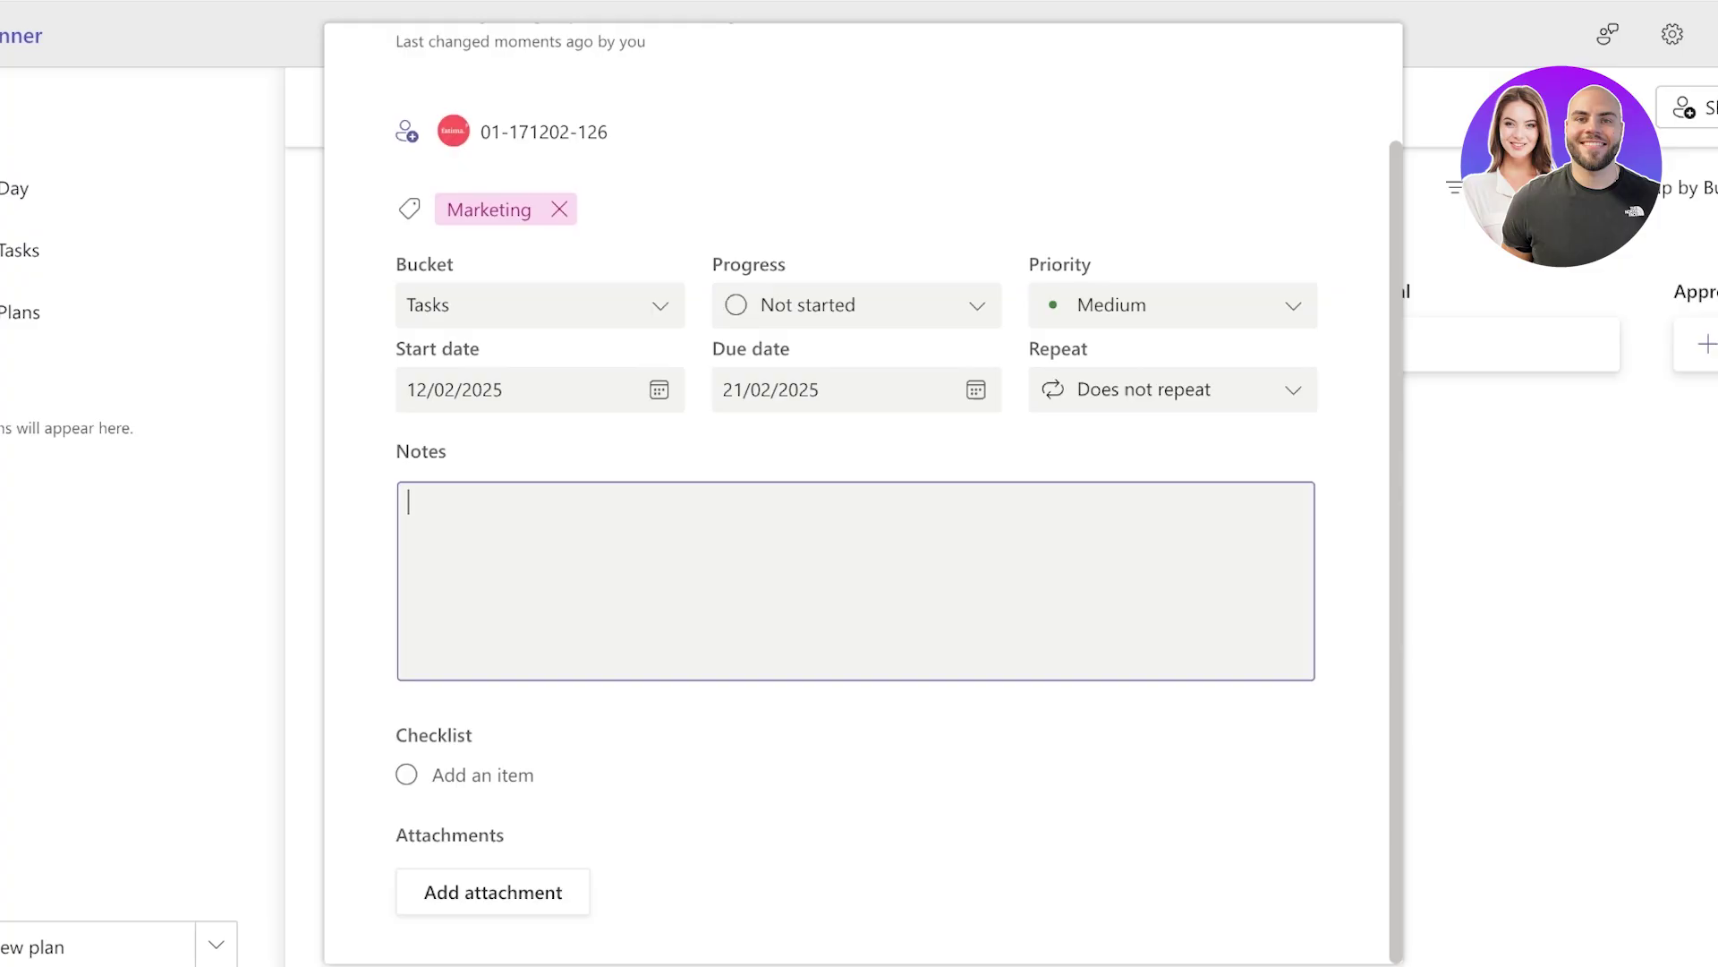
scroll(432, 775, up, 1)
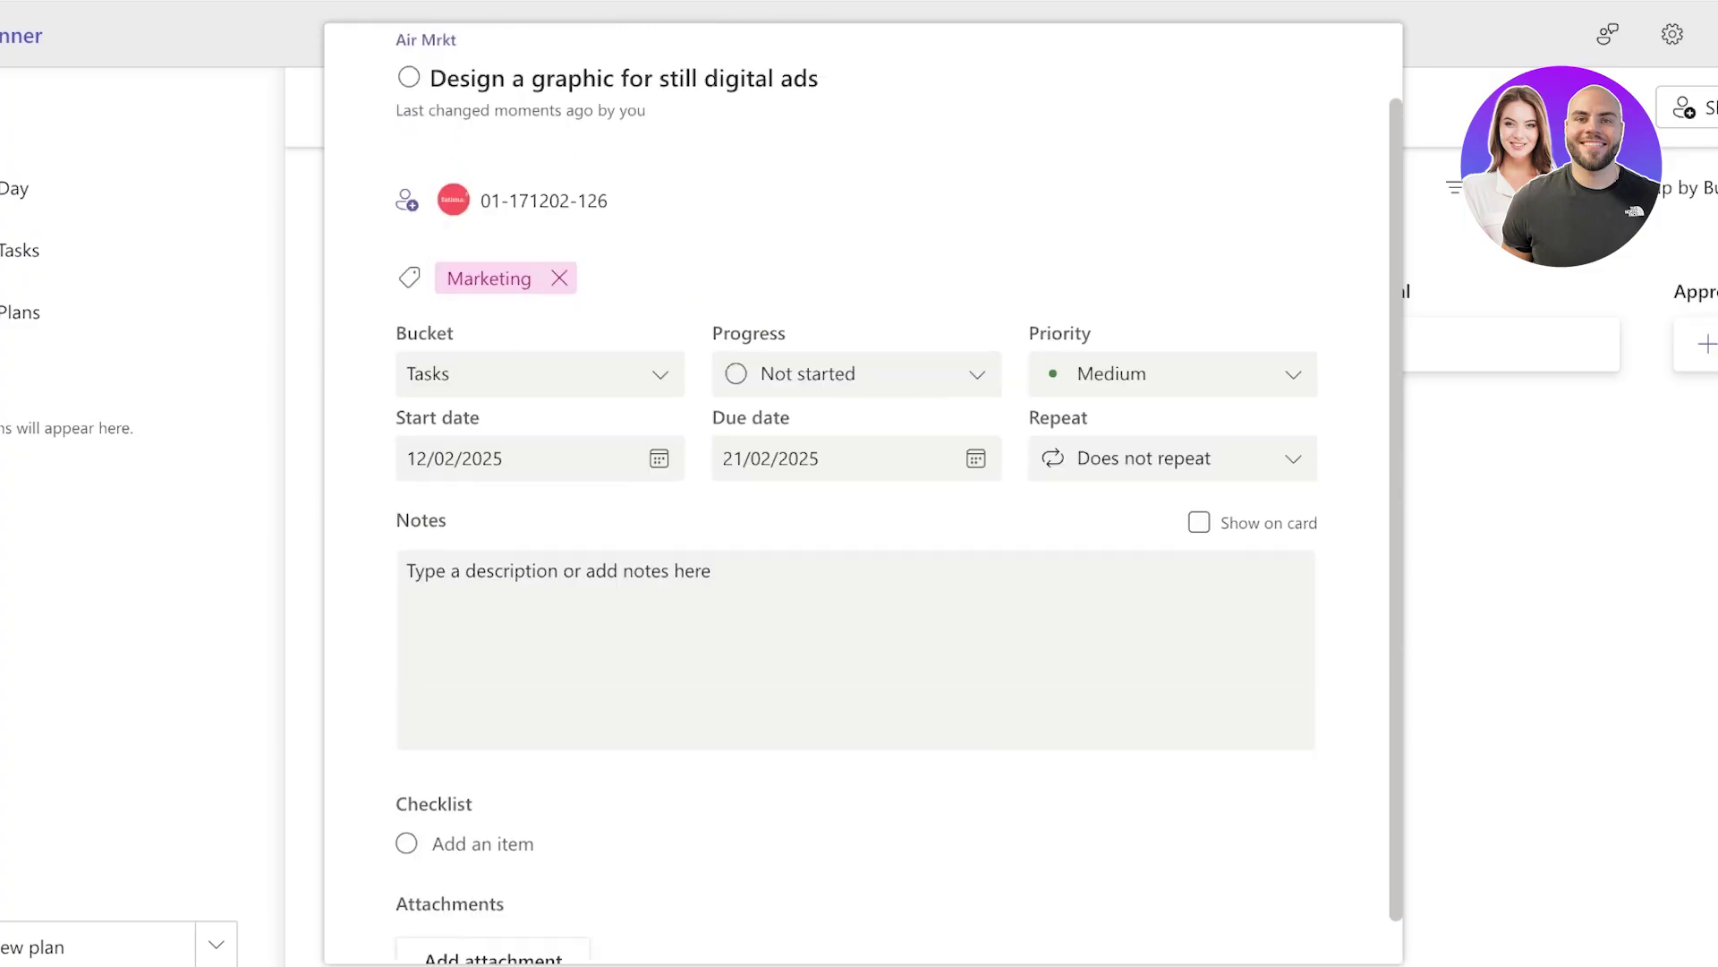
scroll(433, 775, up, 1)
scroll(432, 775, down, 2)
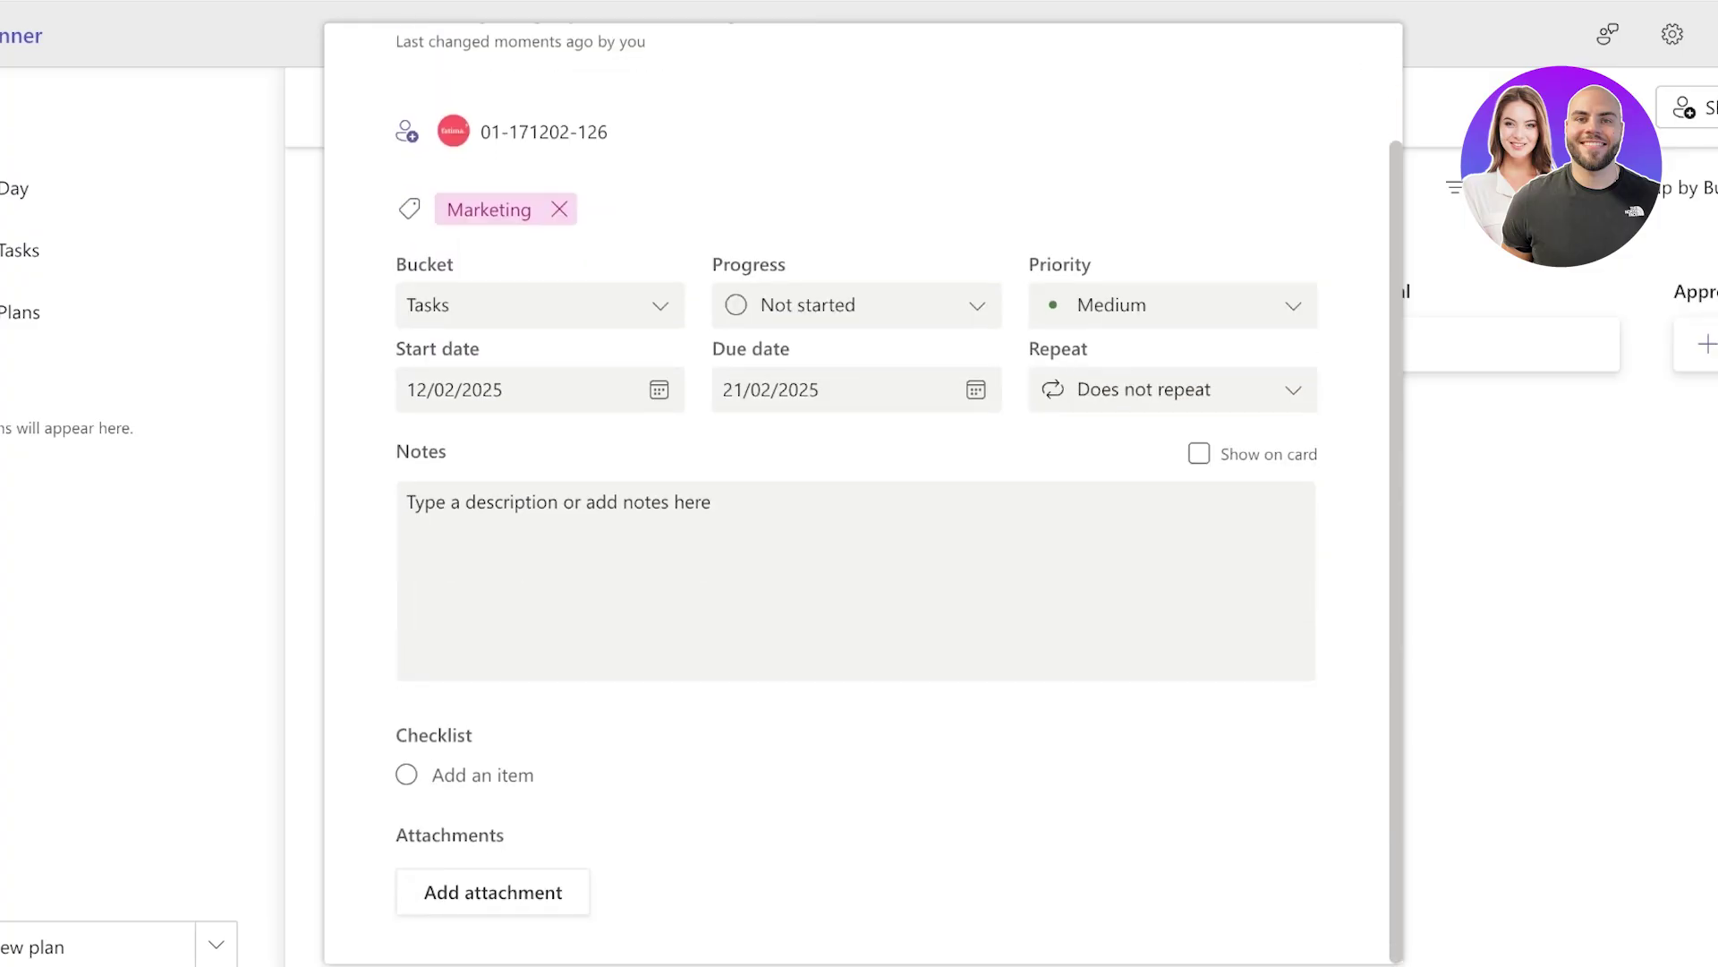
- Add two checklist items to the task: "Choose a colorscheme" and "Set a branding option"
text(S)
key(BackSpace)
text(Choose  a colorscheme)
key(Return)
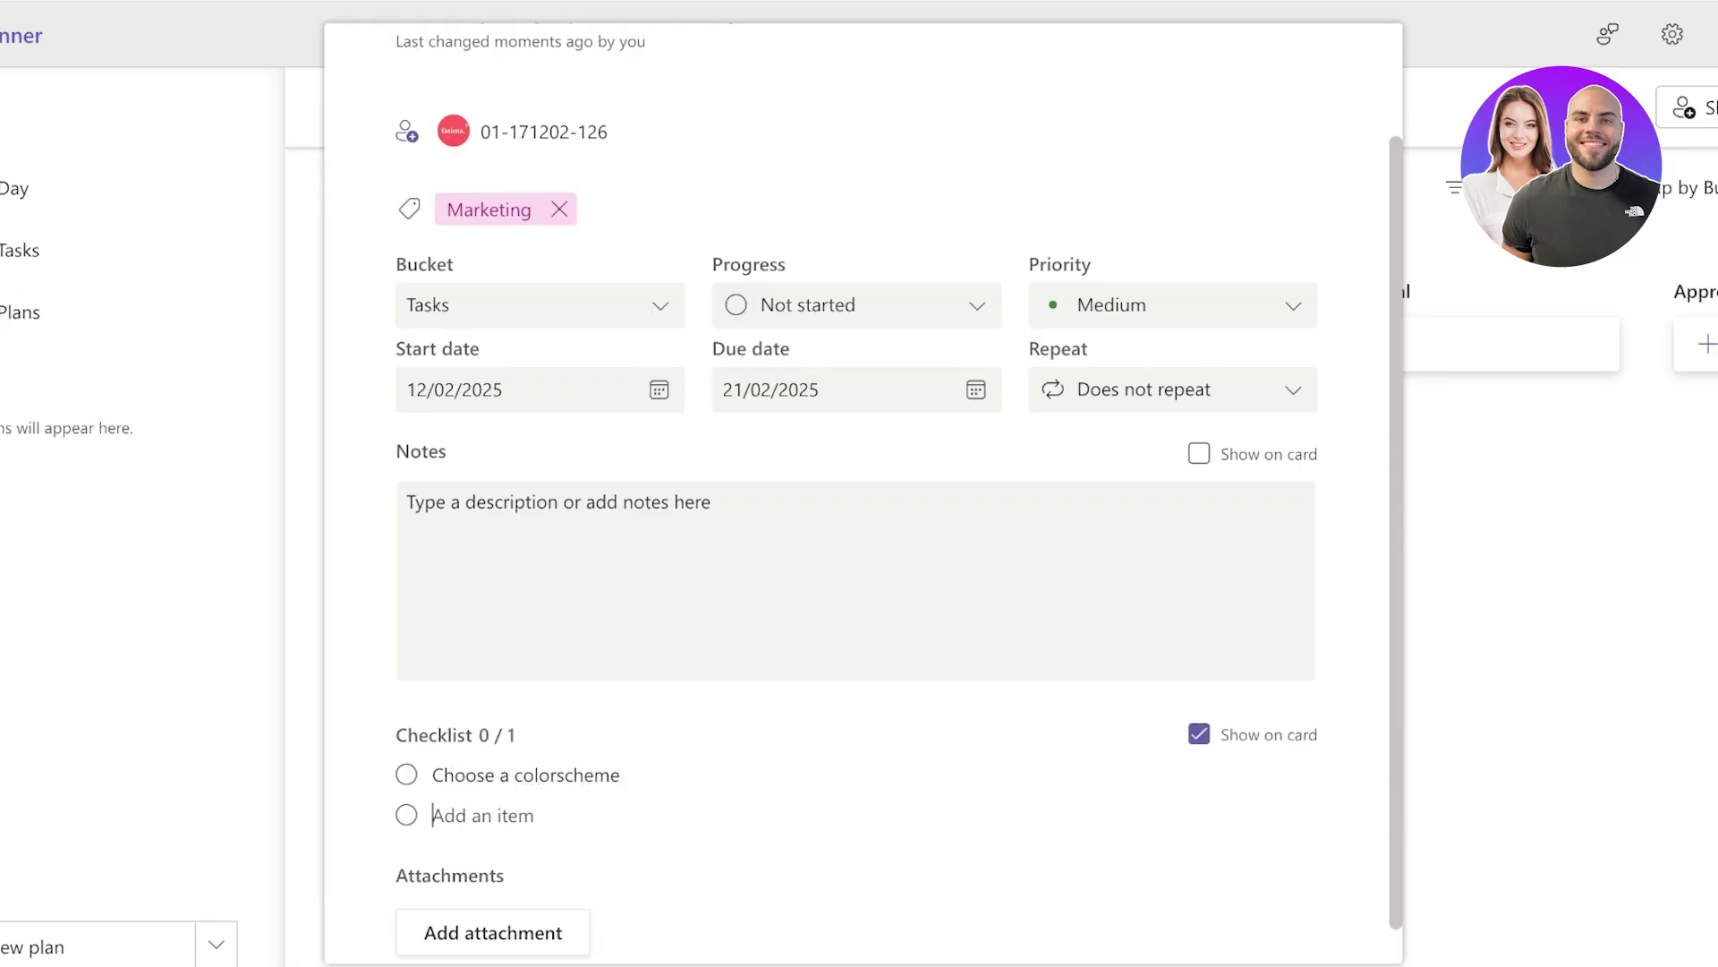
text(Set a branding option)
key(Return)
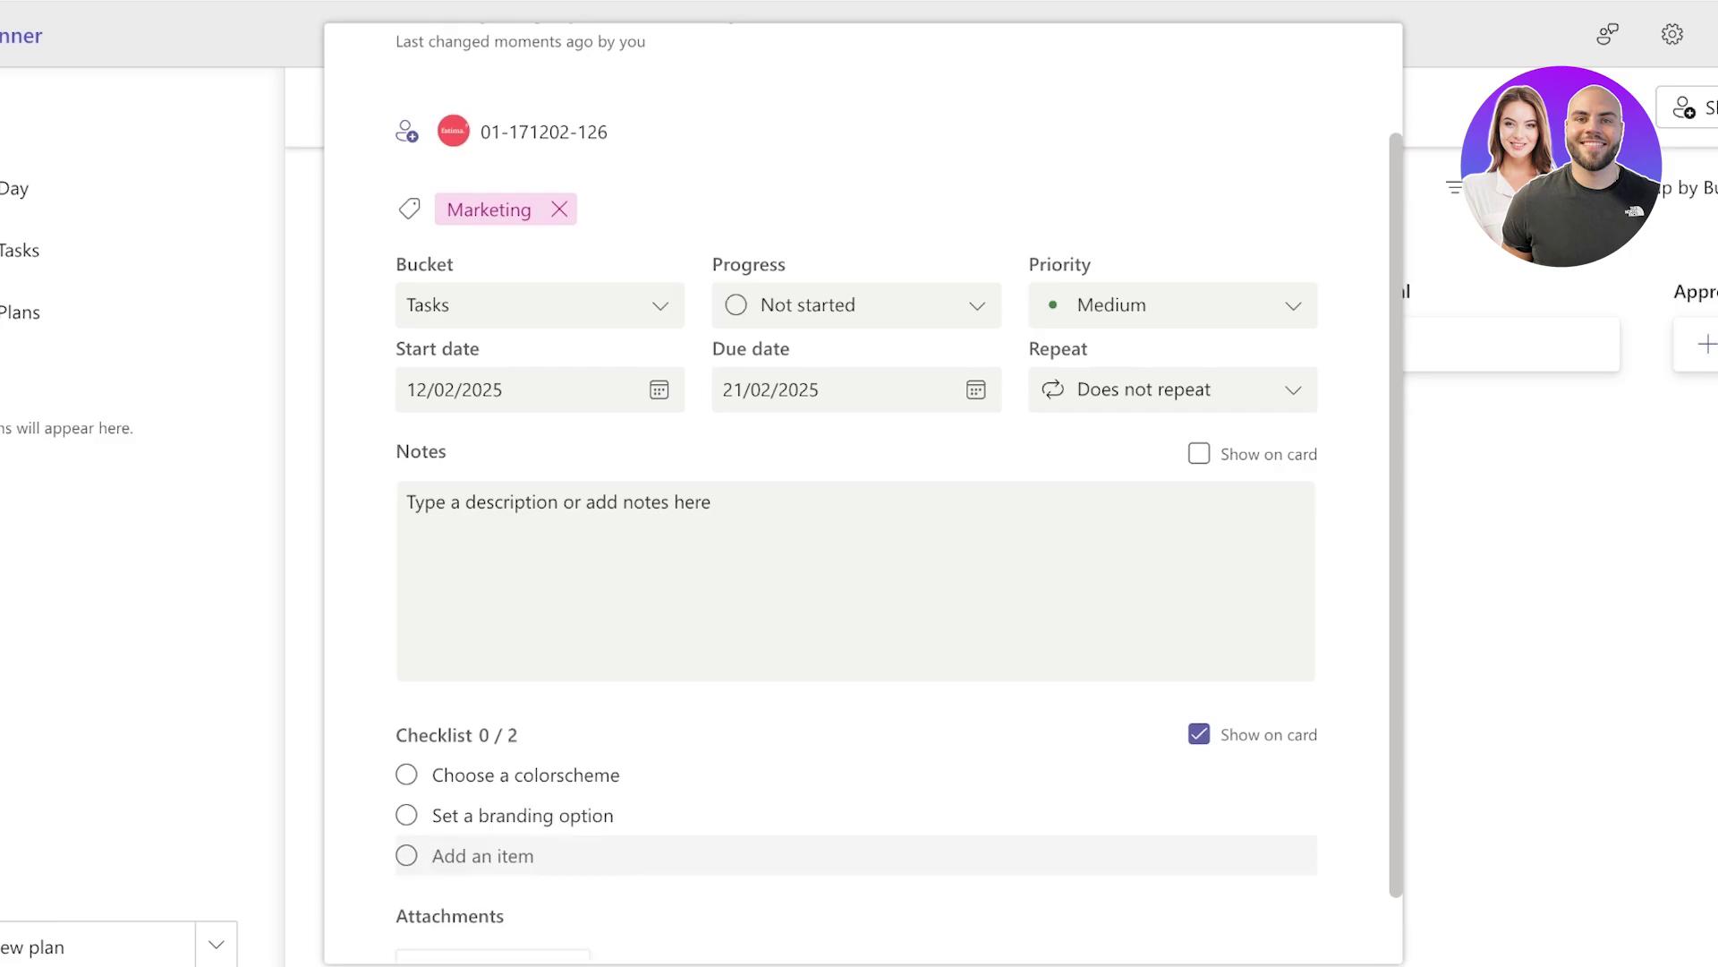
- Turn the checklist's Show on card option off and back on
scroll(864, 492, up, 2)
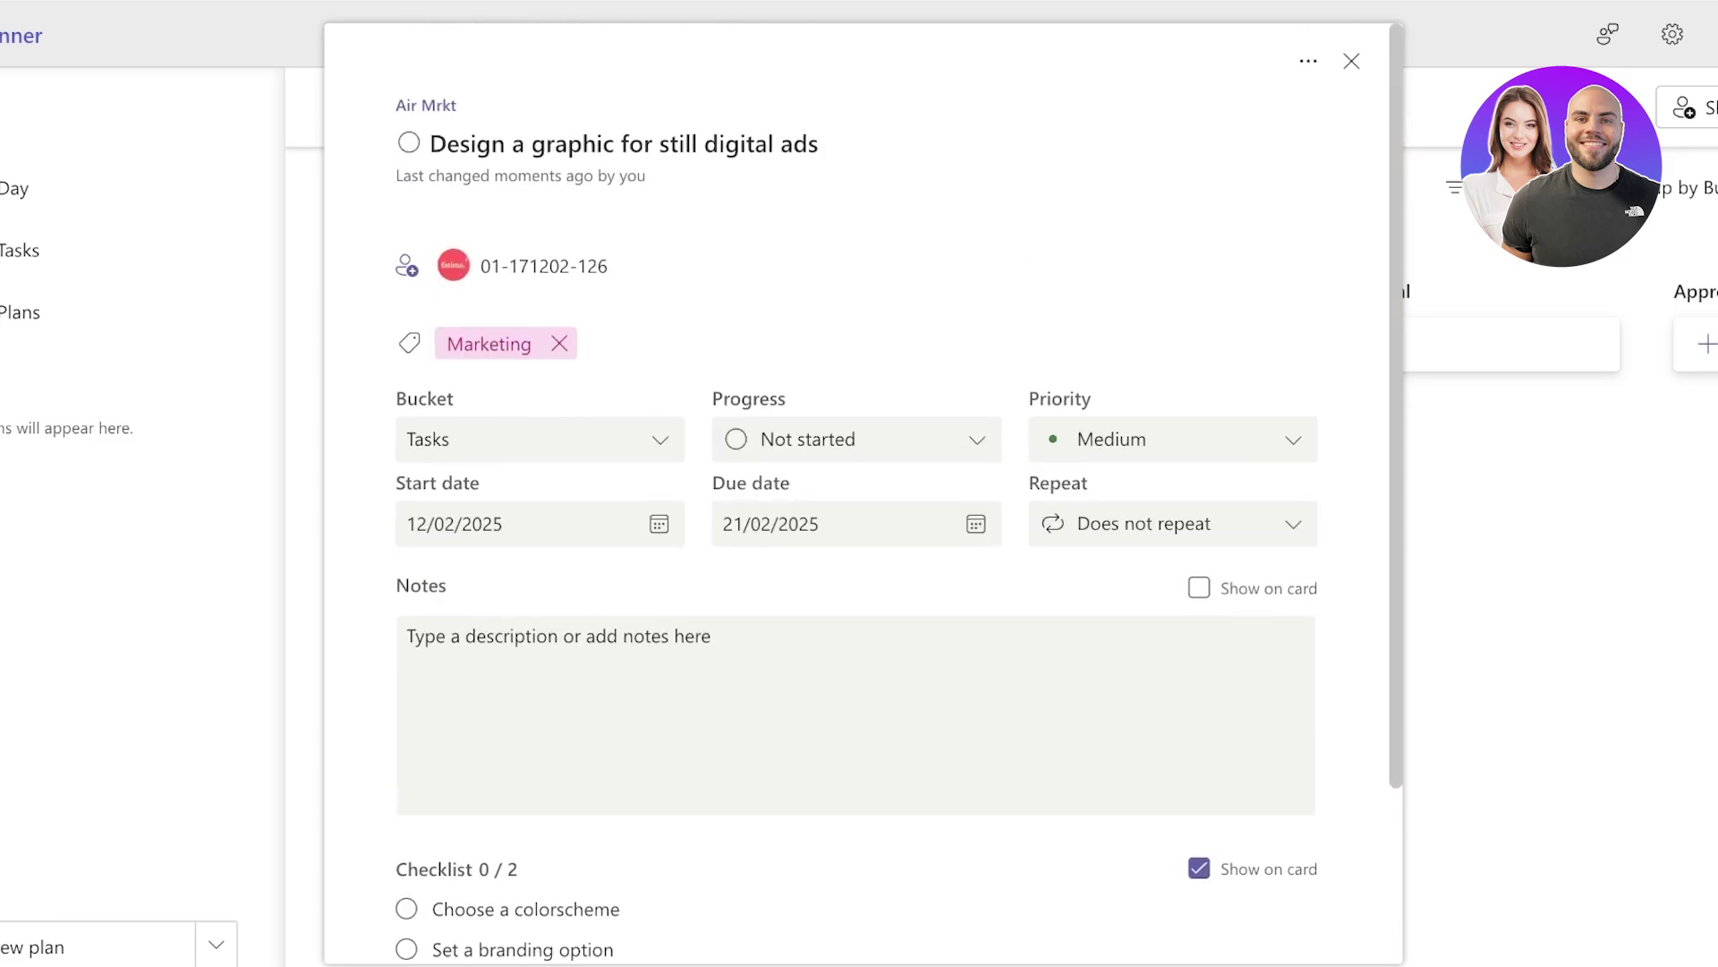
scroll(864, 492, down, 2)
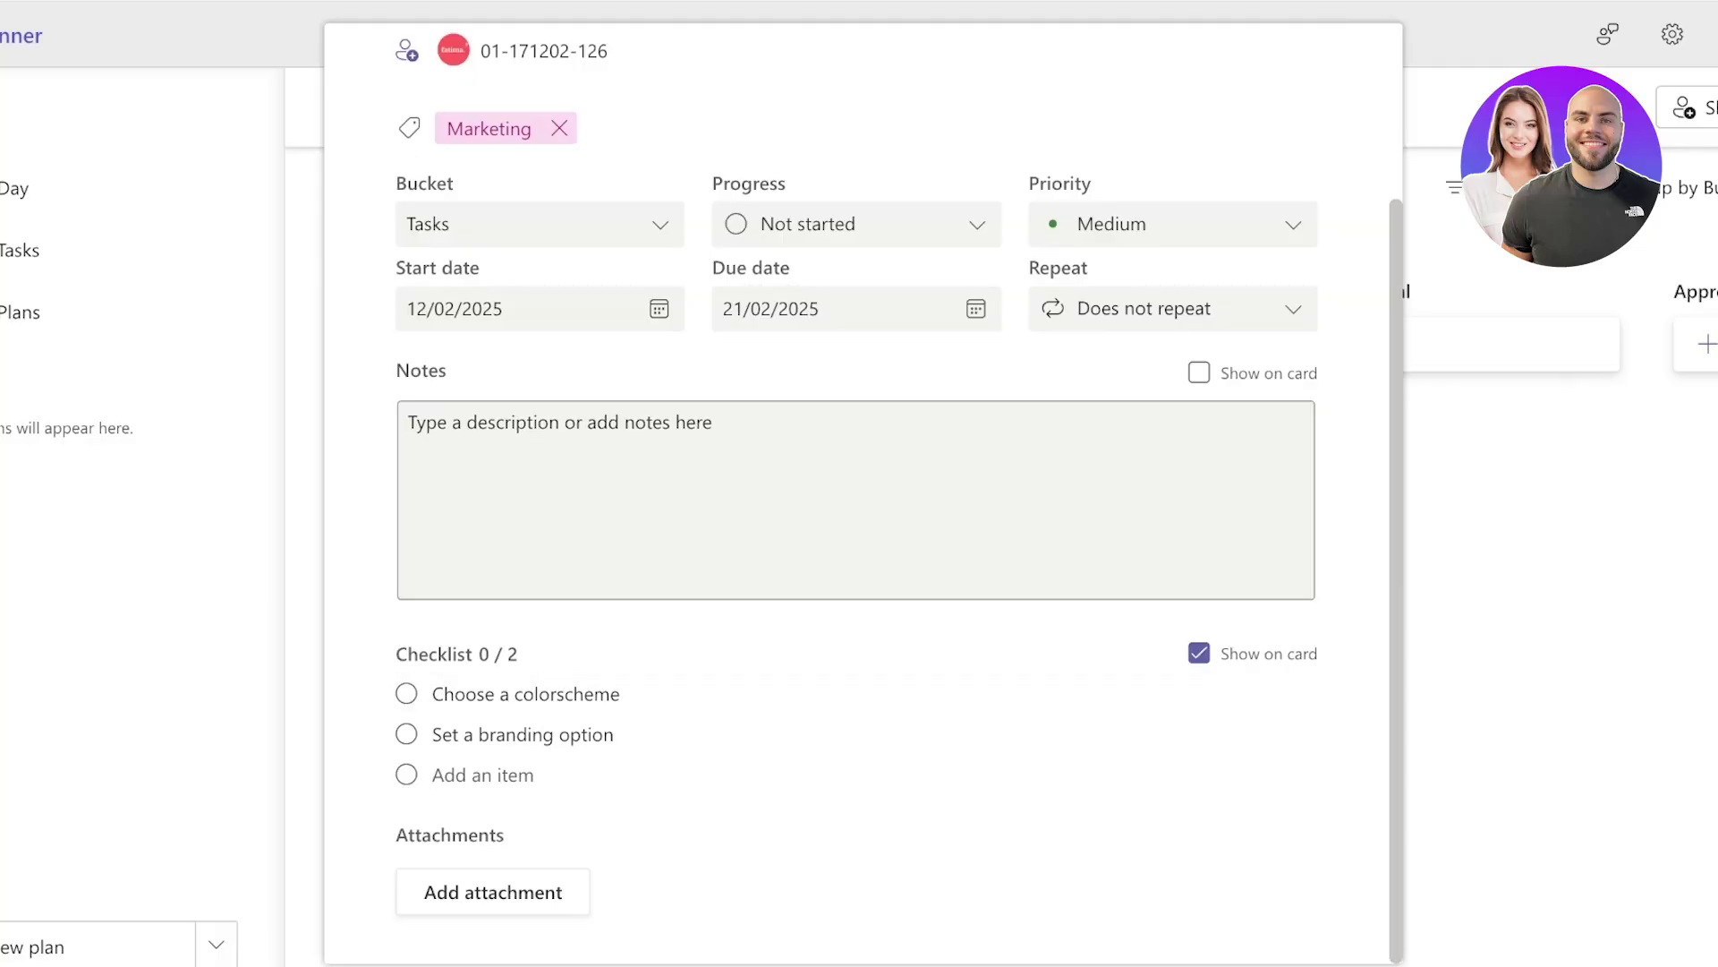
click(1199, 652)
click(1199, 653)
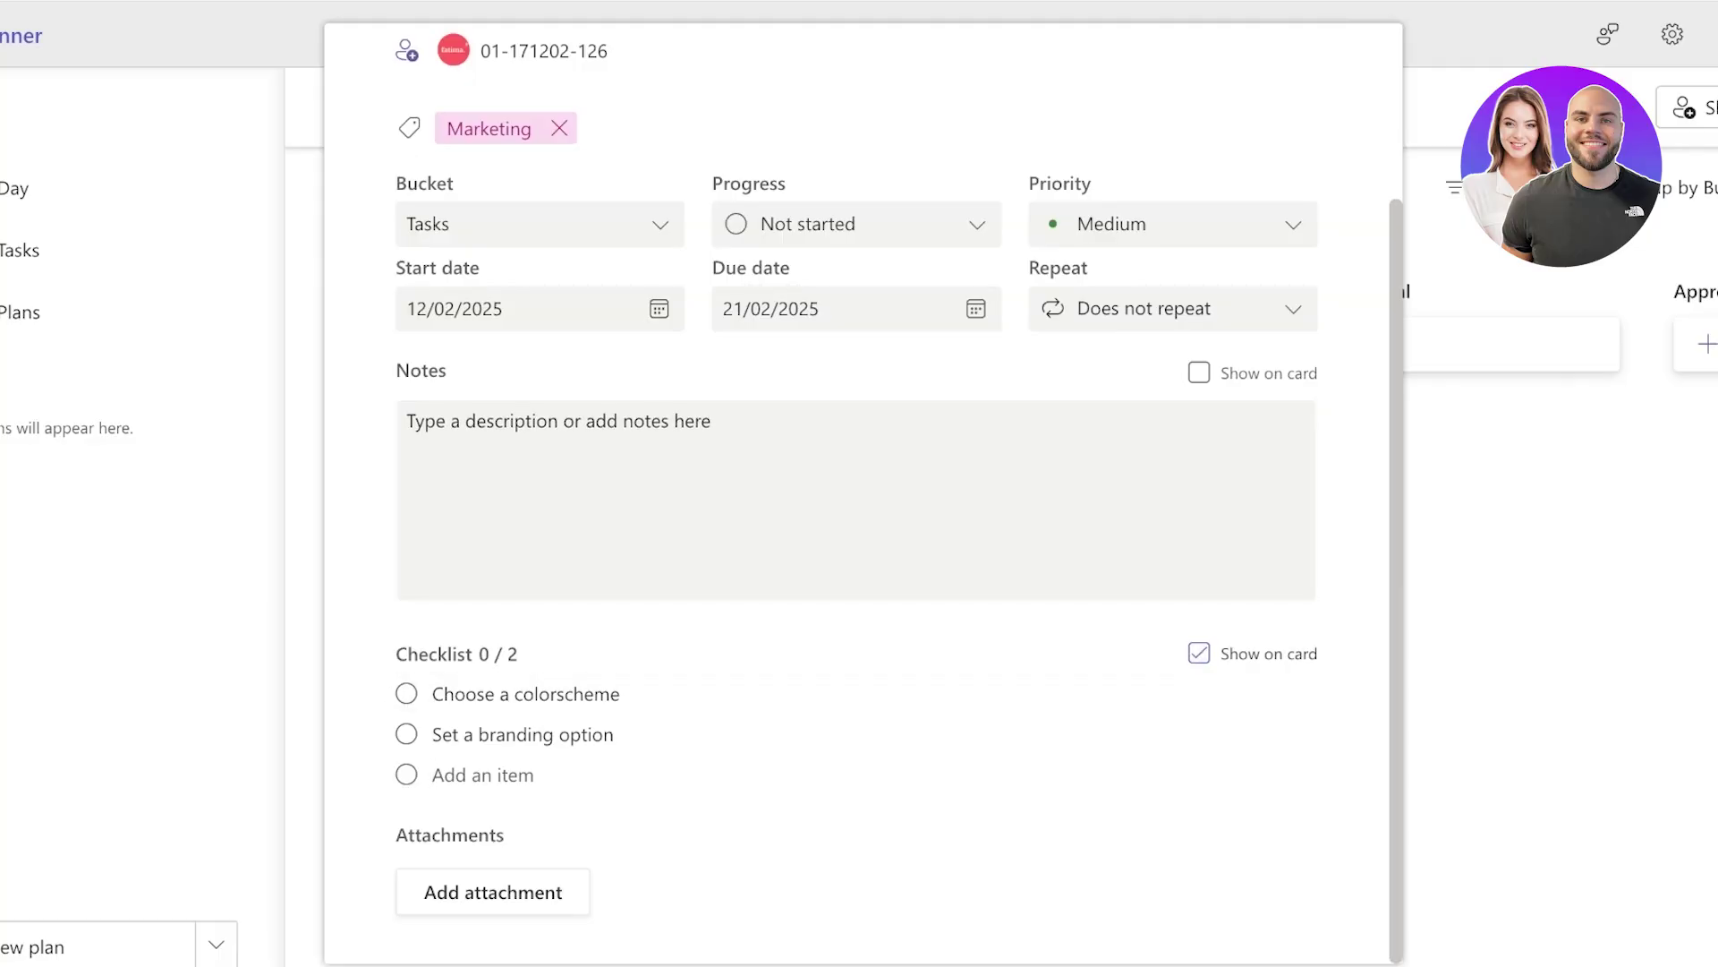
click(1198, 653)
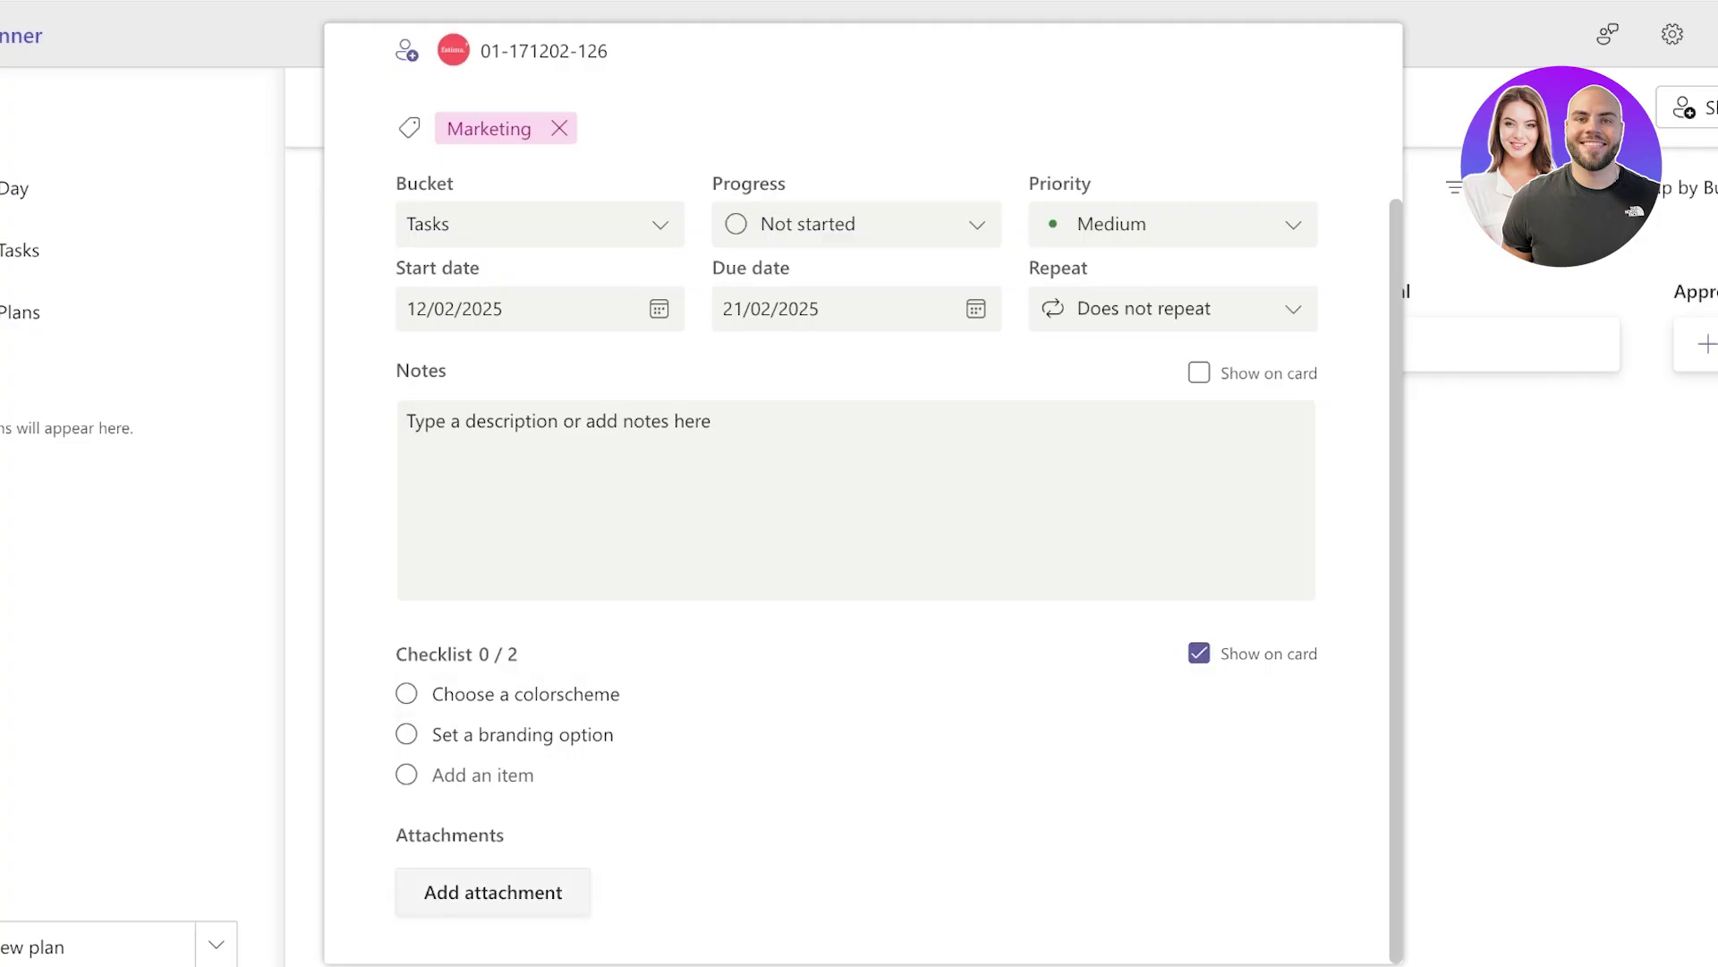
- Close the task details and move the digital ads task from Tasks to the Waiting for Approval bucket
click(493, 892)
key(Escape)
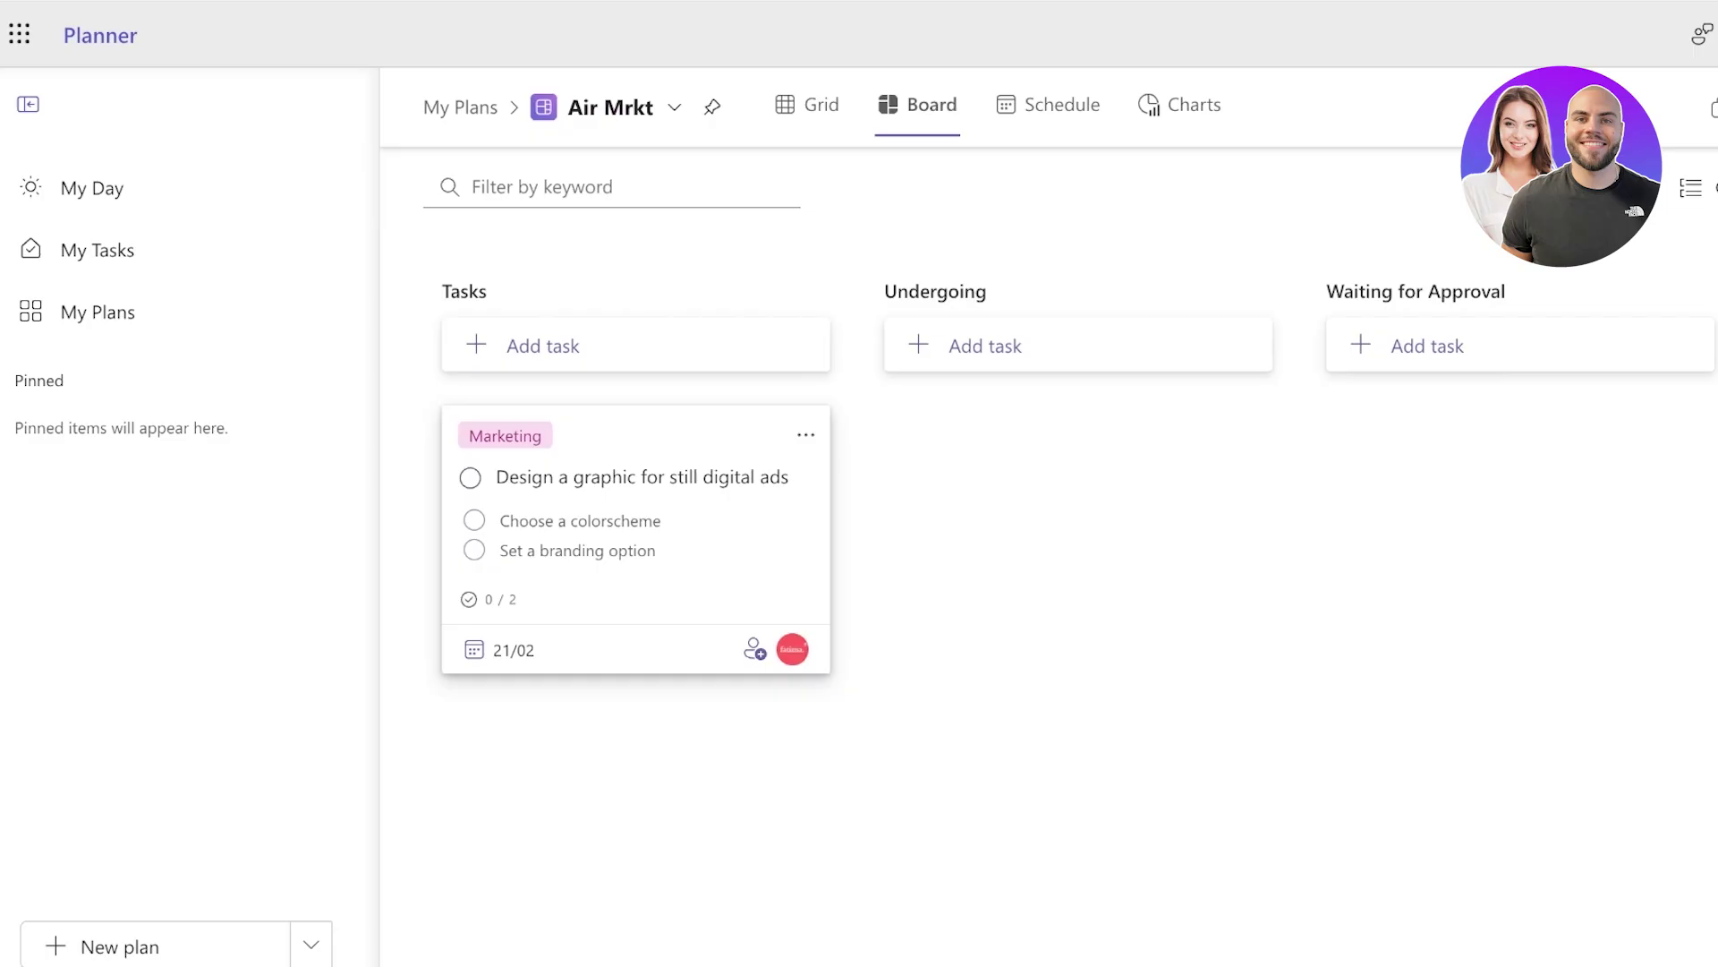
drag(635, 537, 1521, 537)
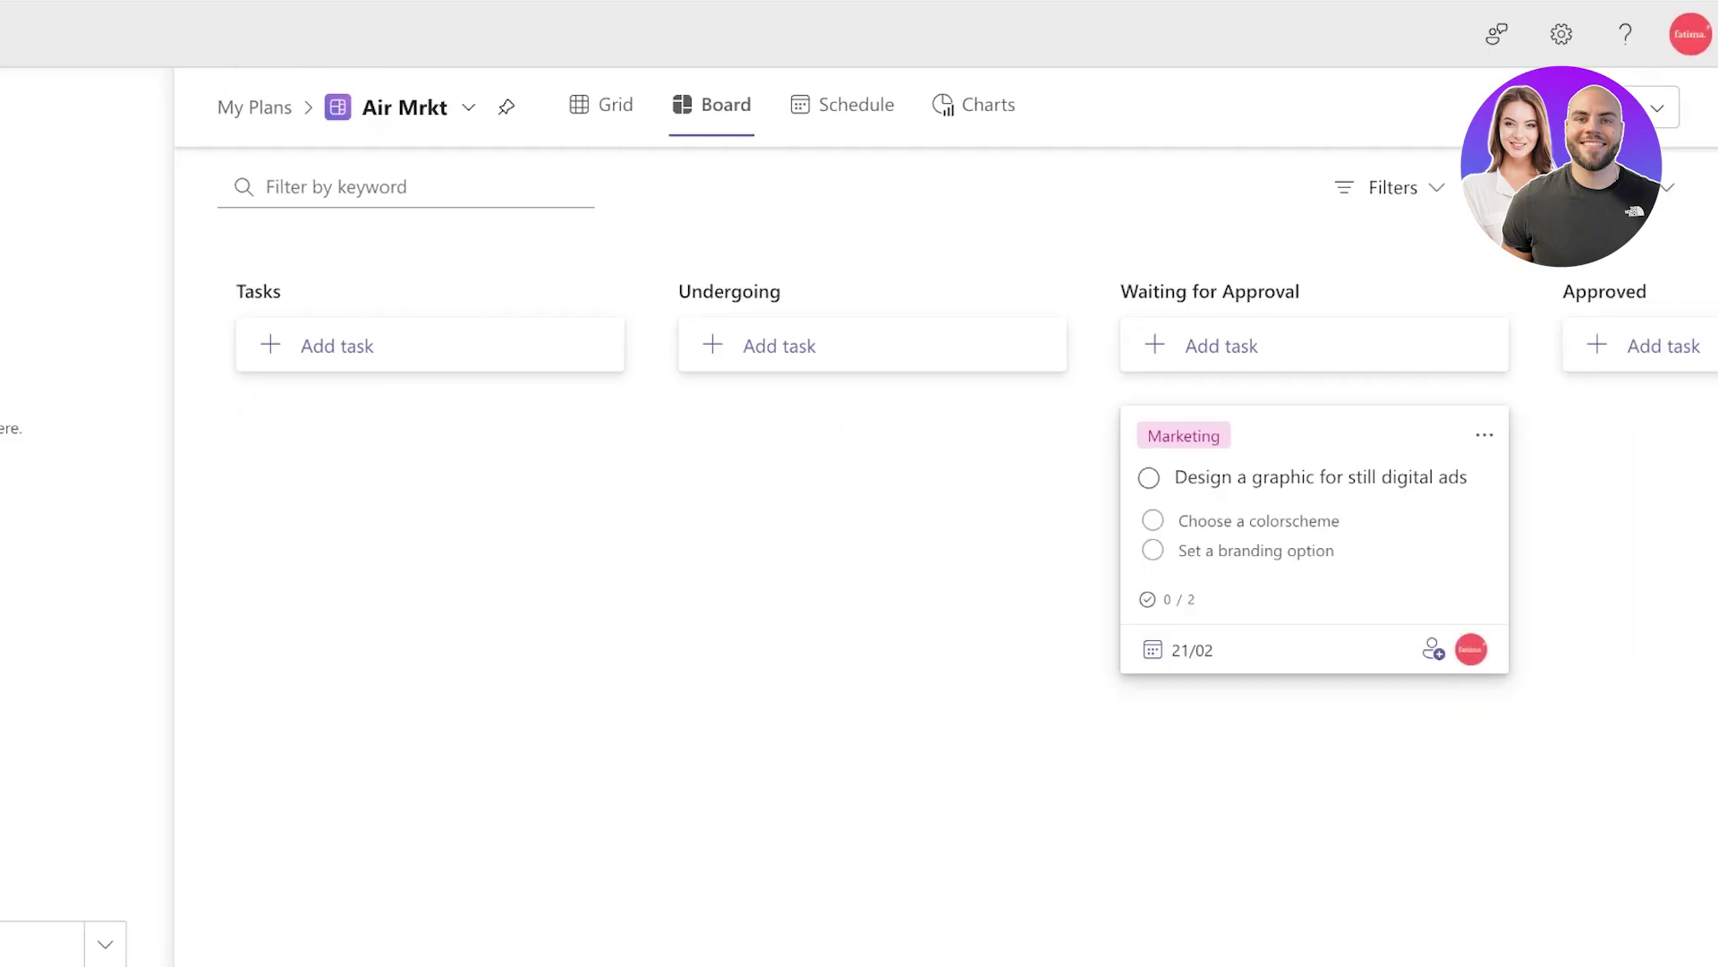
- Set the digital ads task's progress to In progress and close its details
click(1313, 537)
click(745, 439)
click(697, 537)
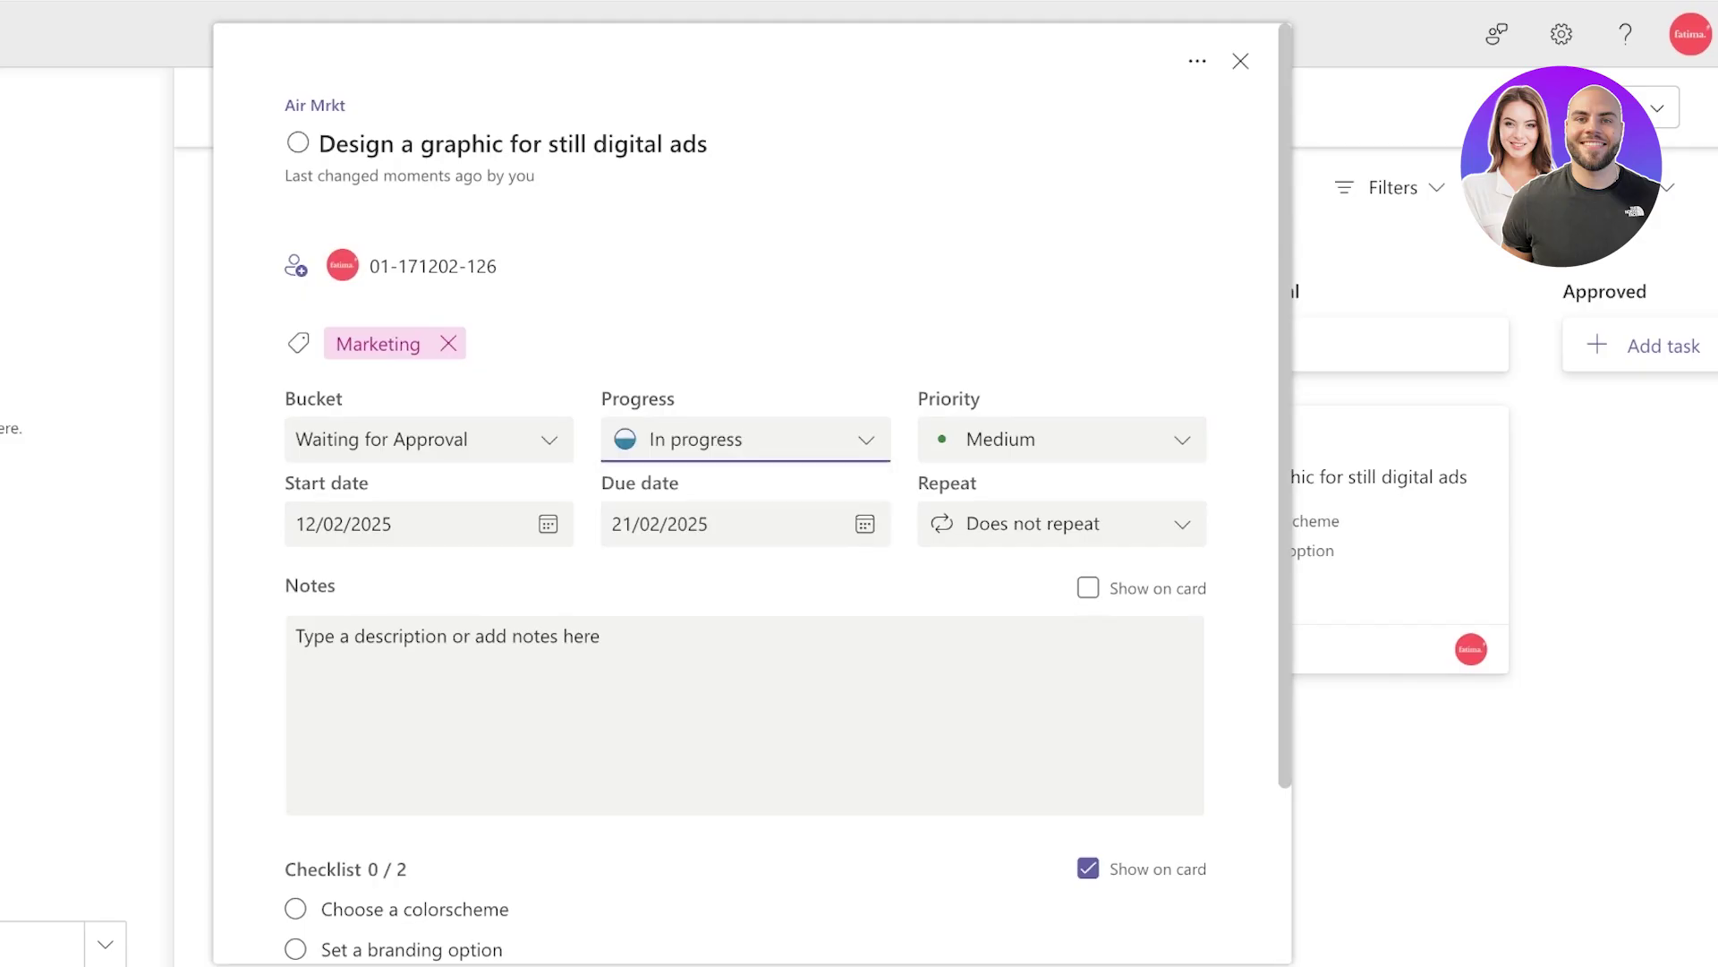
click(1240, 61)
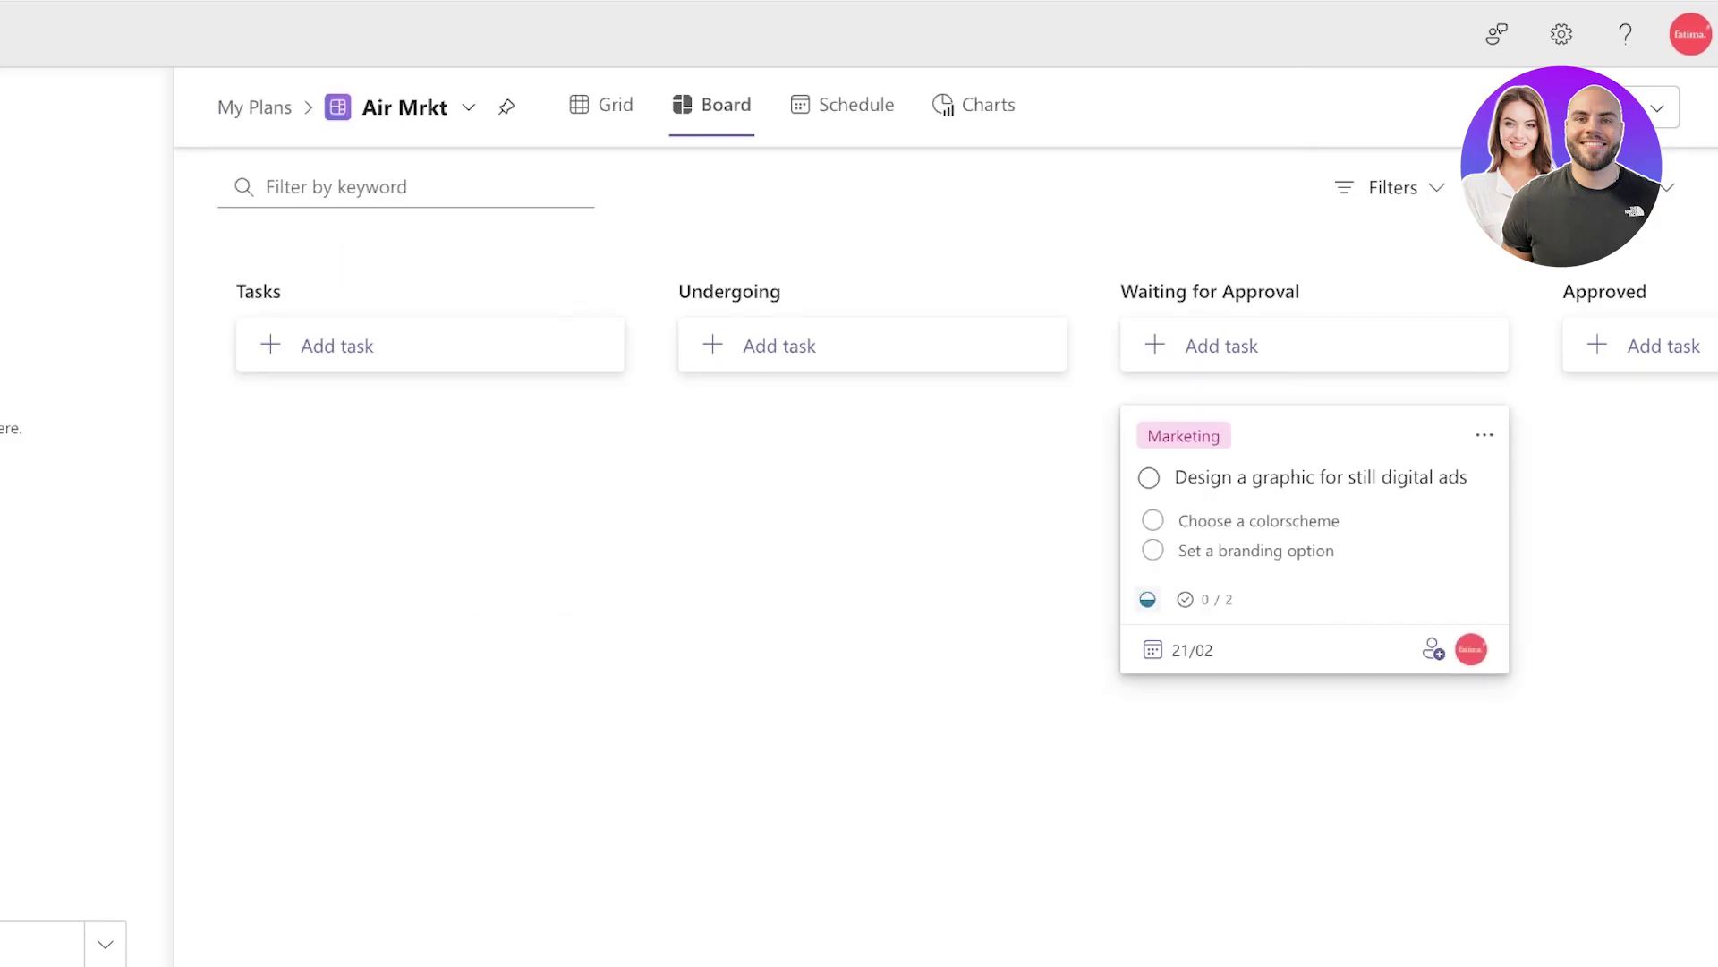
- Mark the task as completed from its board card and expand the completed tasks under Waiting for Approval
click(1148, 599)
click(1002, 732)
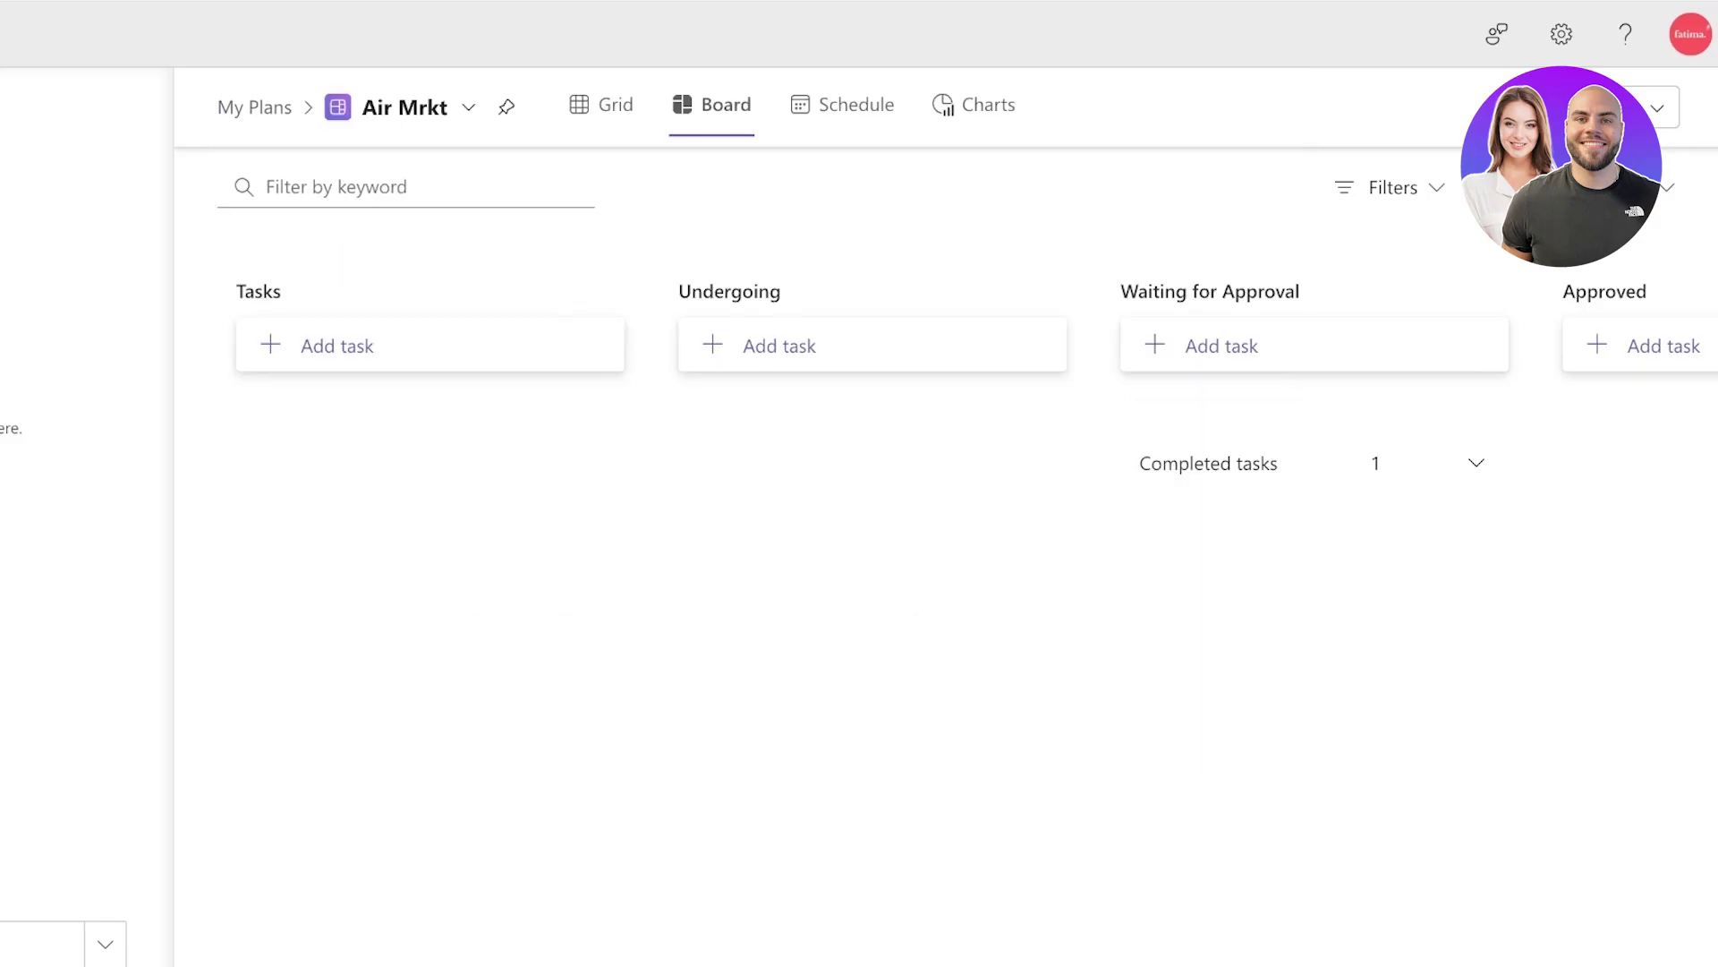
click(1475, 463)
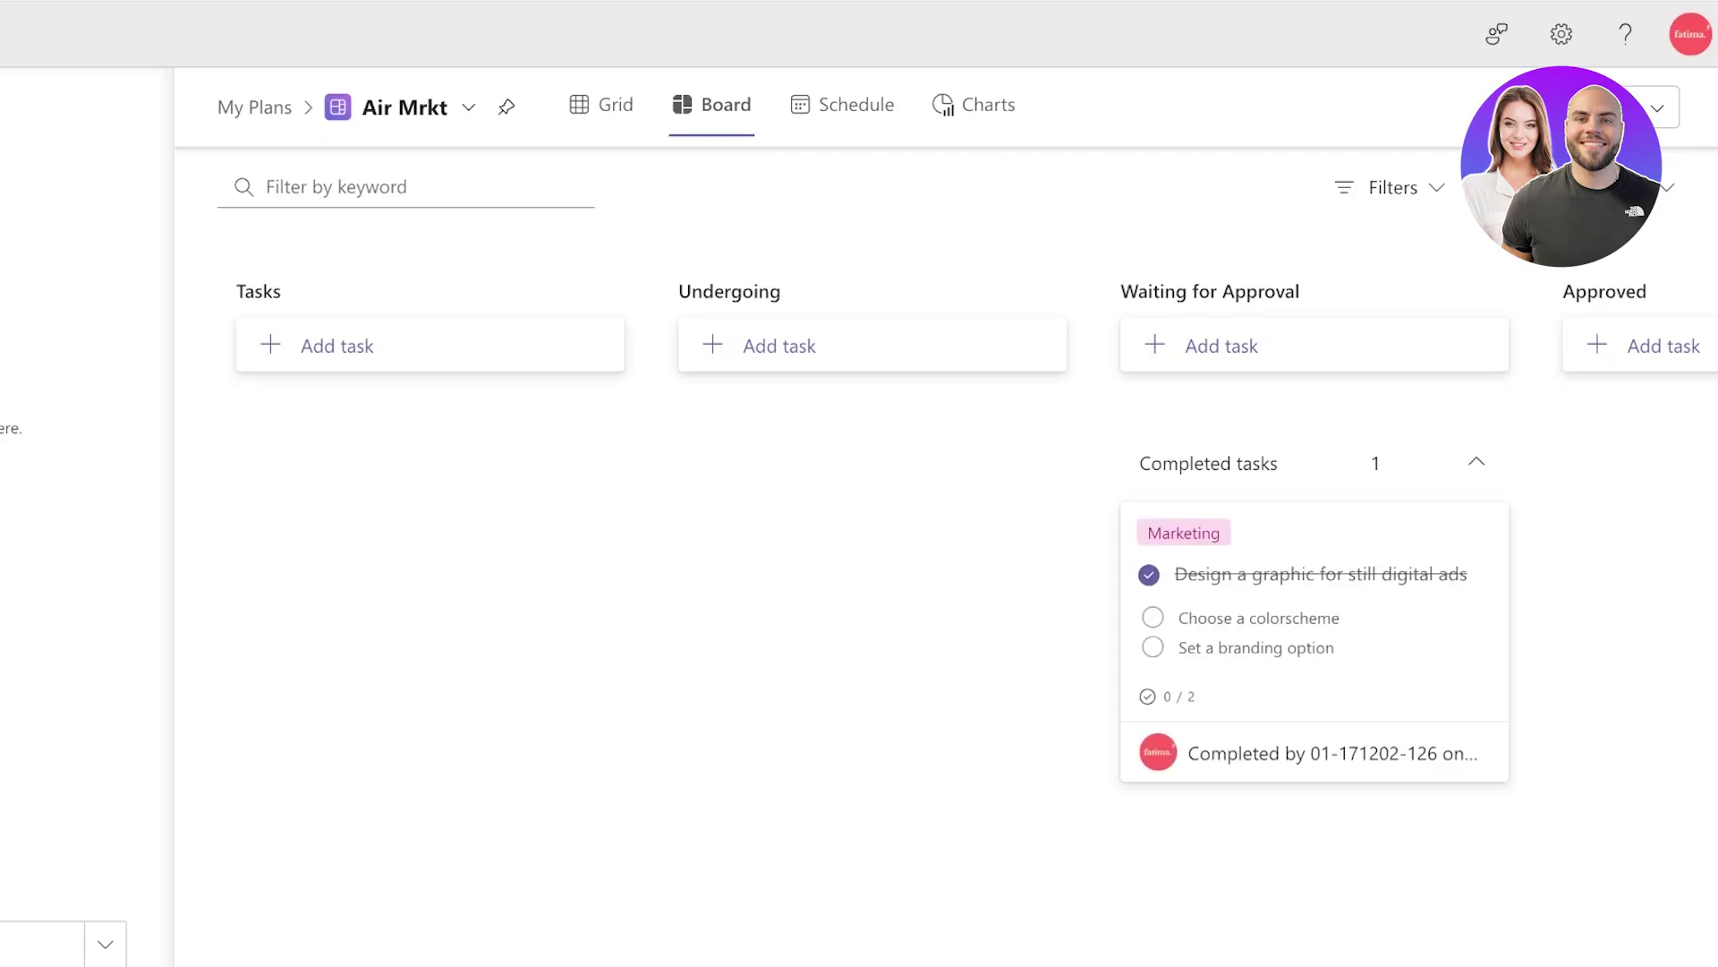
click(1152, 647)
click(1477, 462)
click(1475, 463)
click(1476, 462)
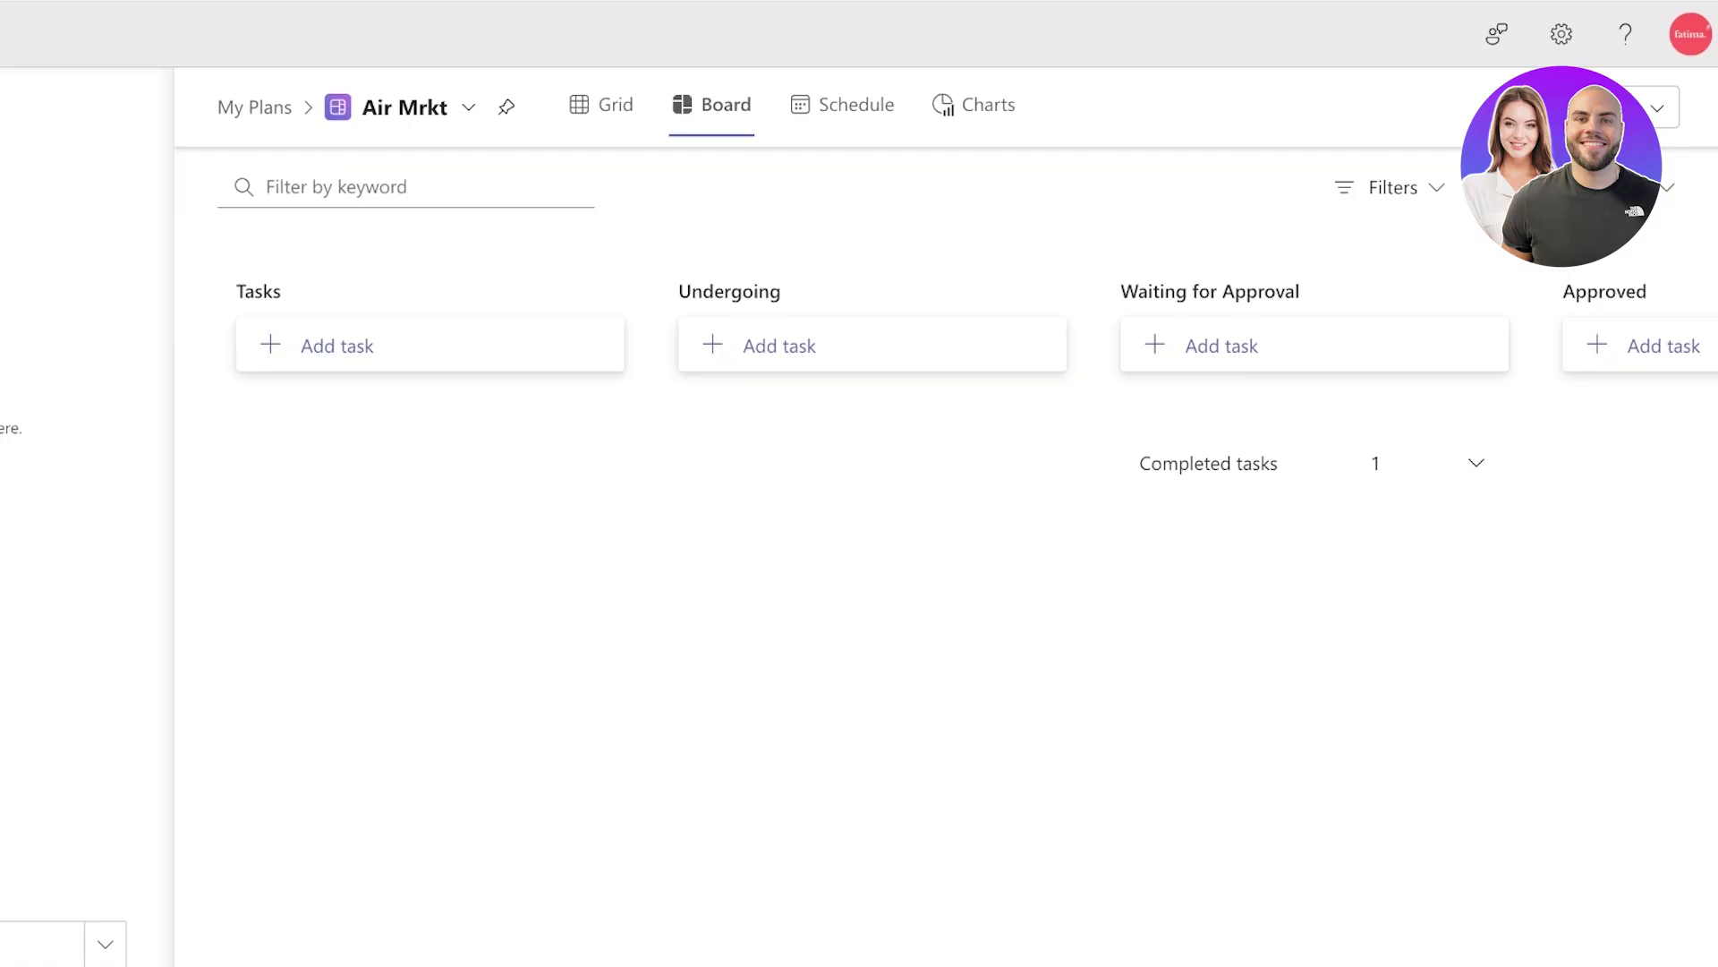
click(1477, 462)
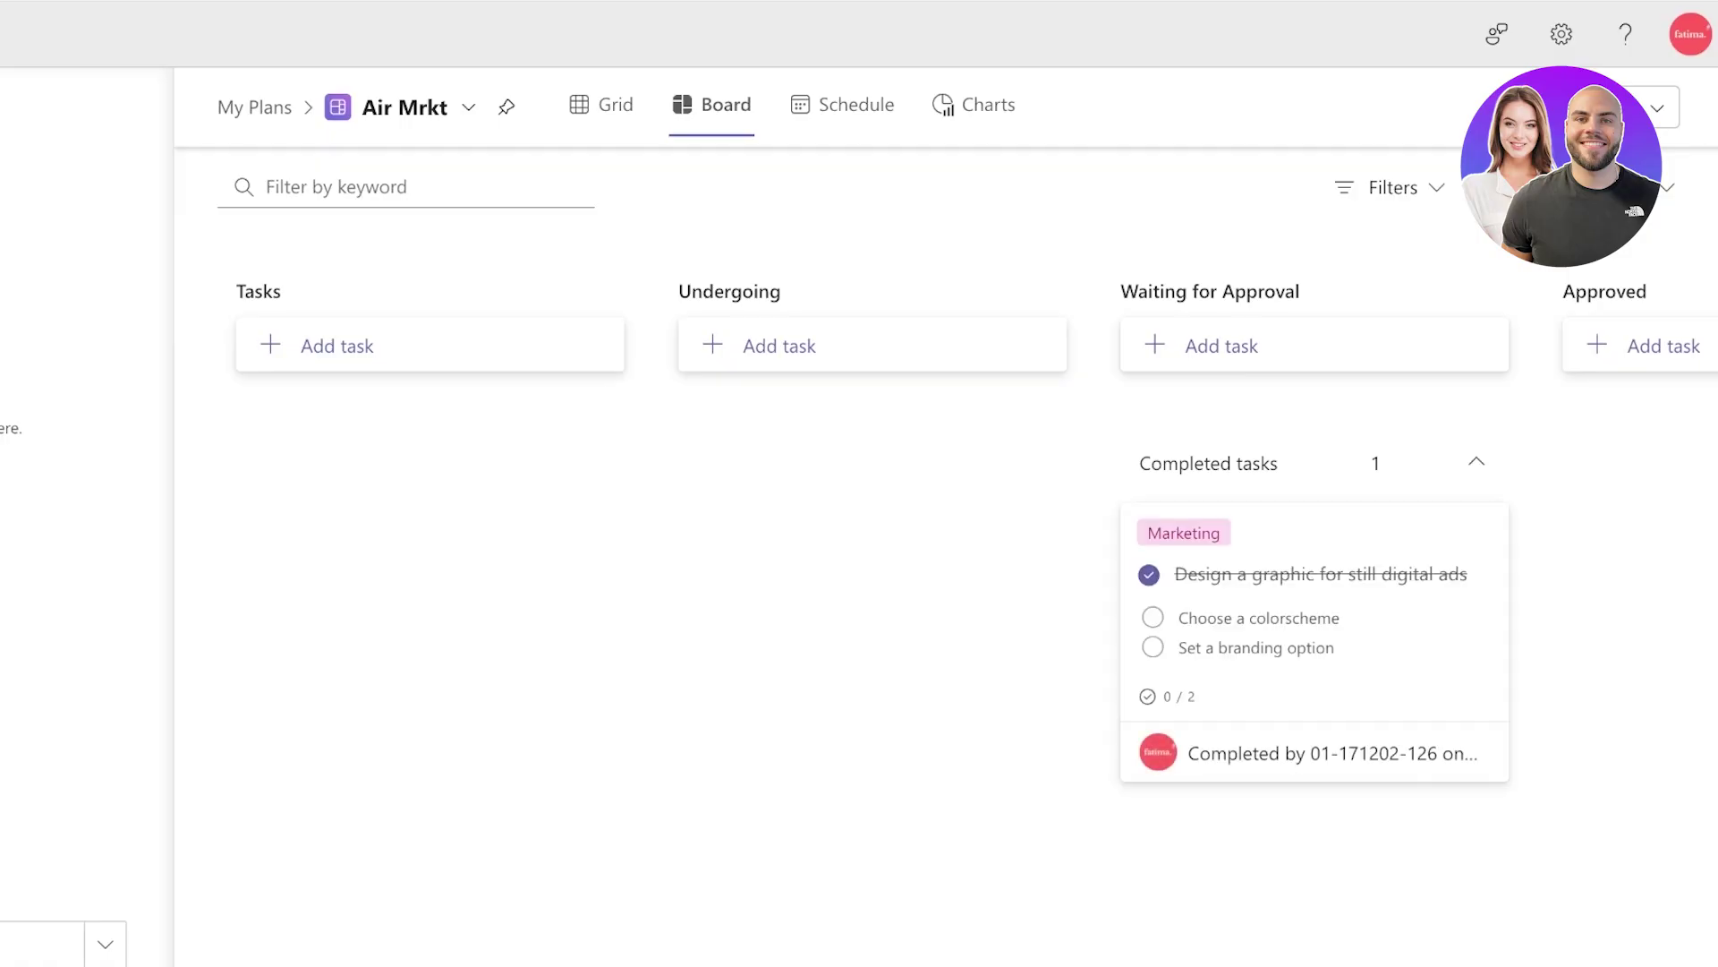
click(1476, 461)
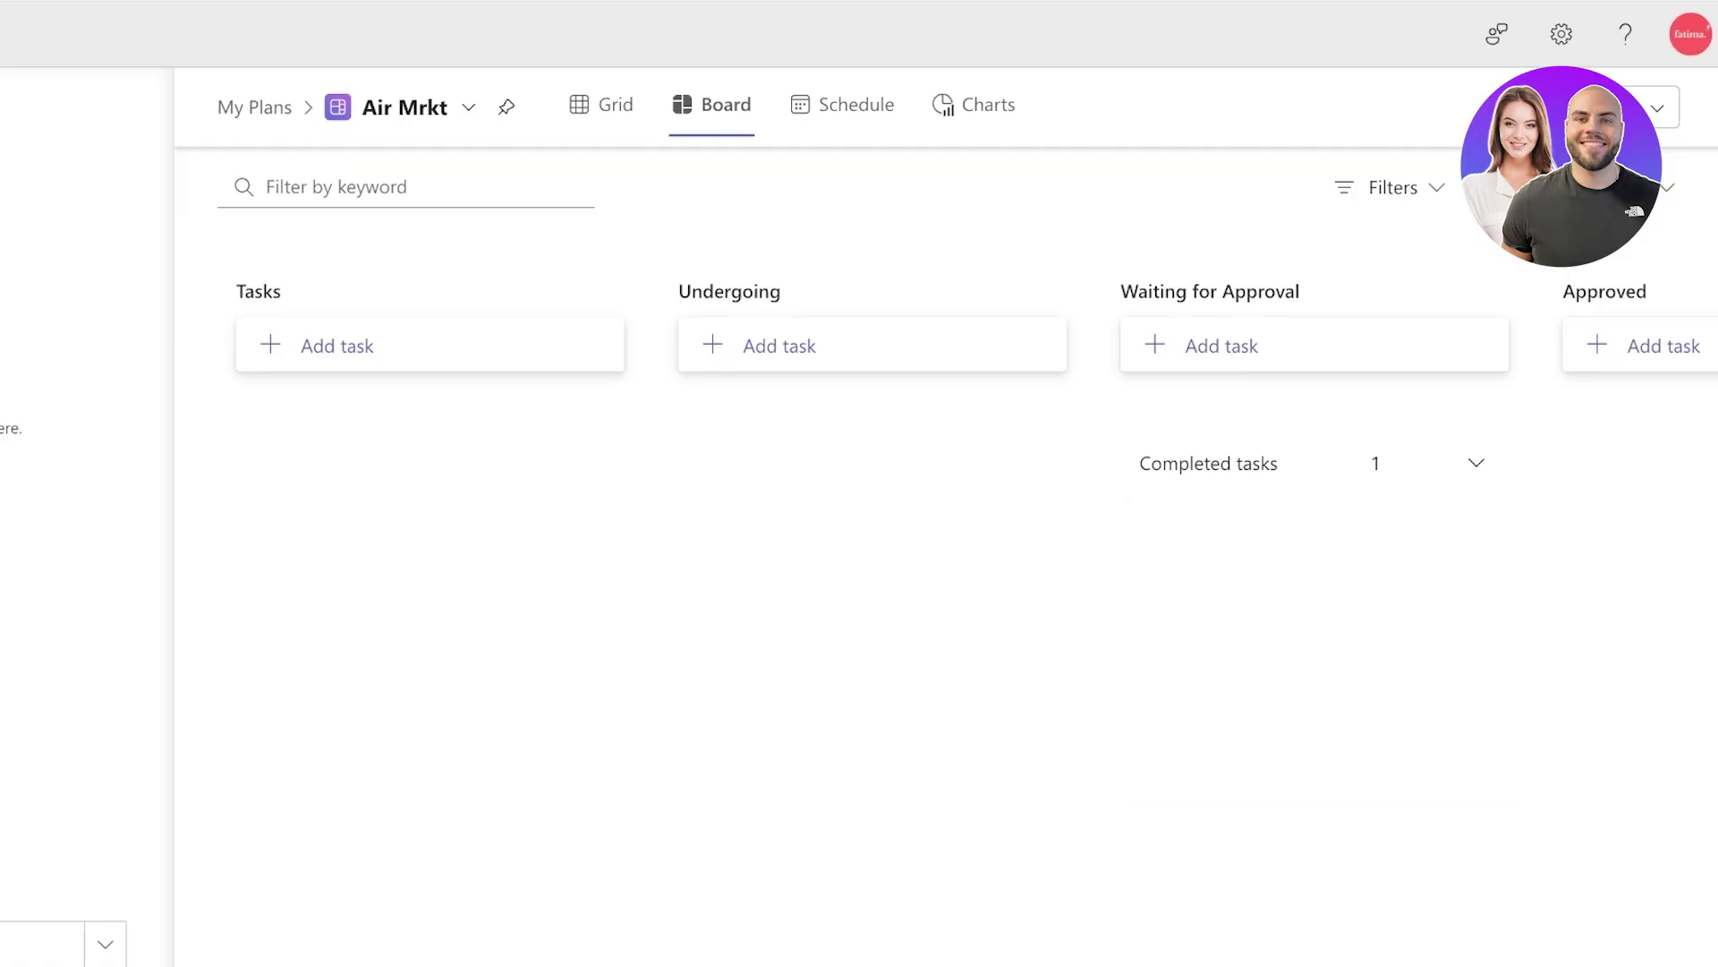
- Check off both checklist items on the completed task's card and collapse the completed tasks list
click(1477, 462)
click(1153, 617)
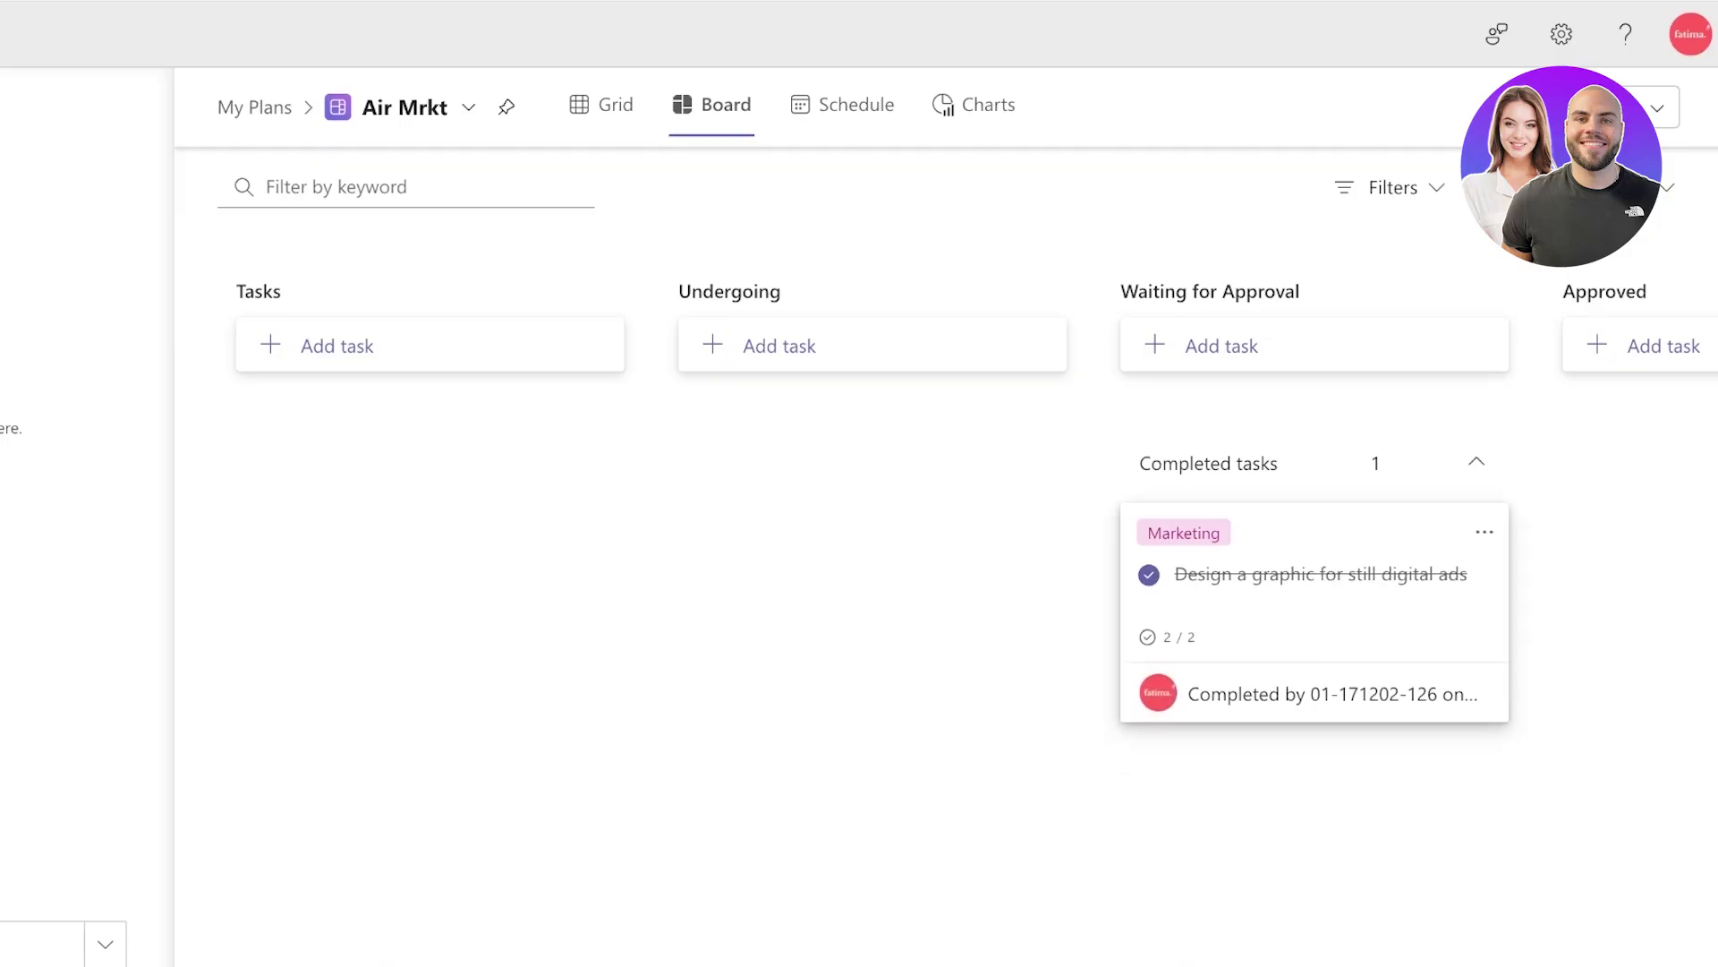
click(1477, 462)
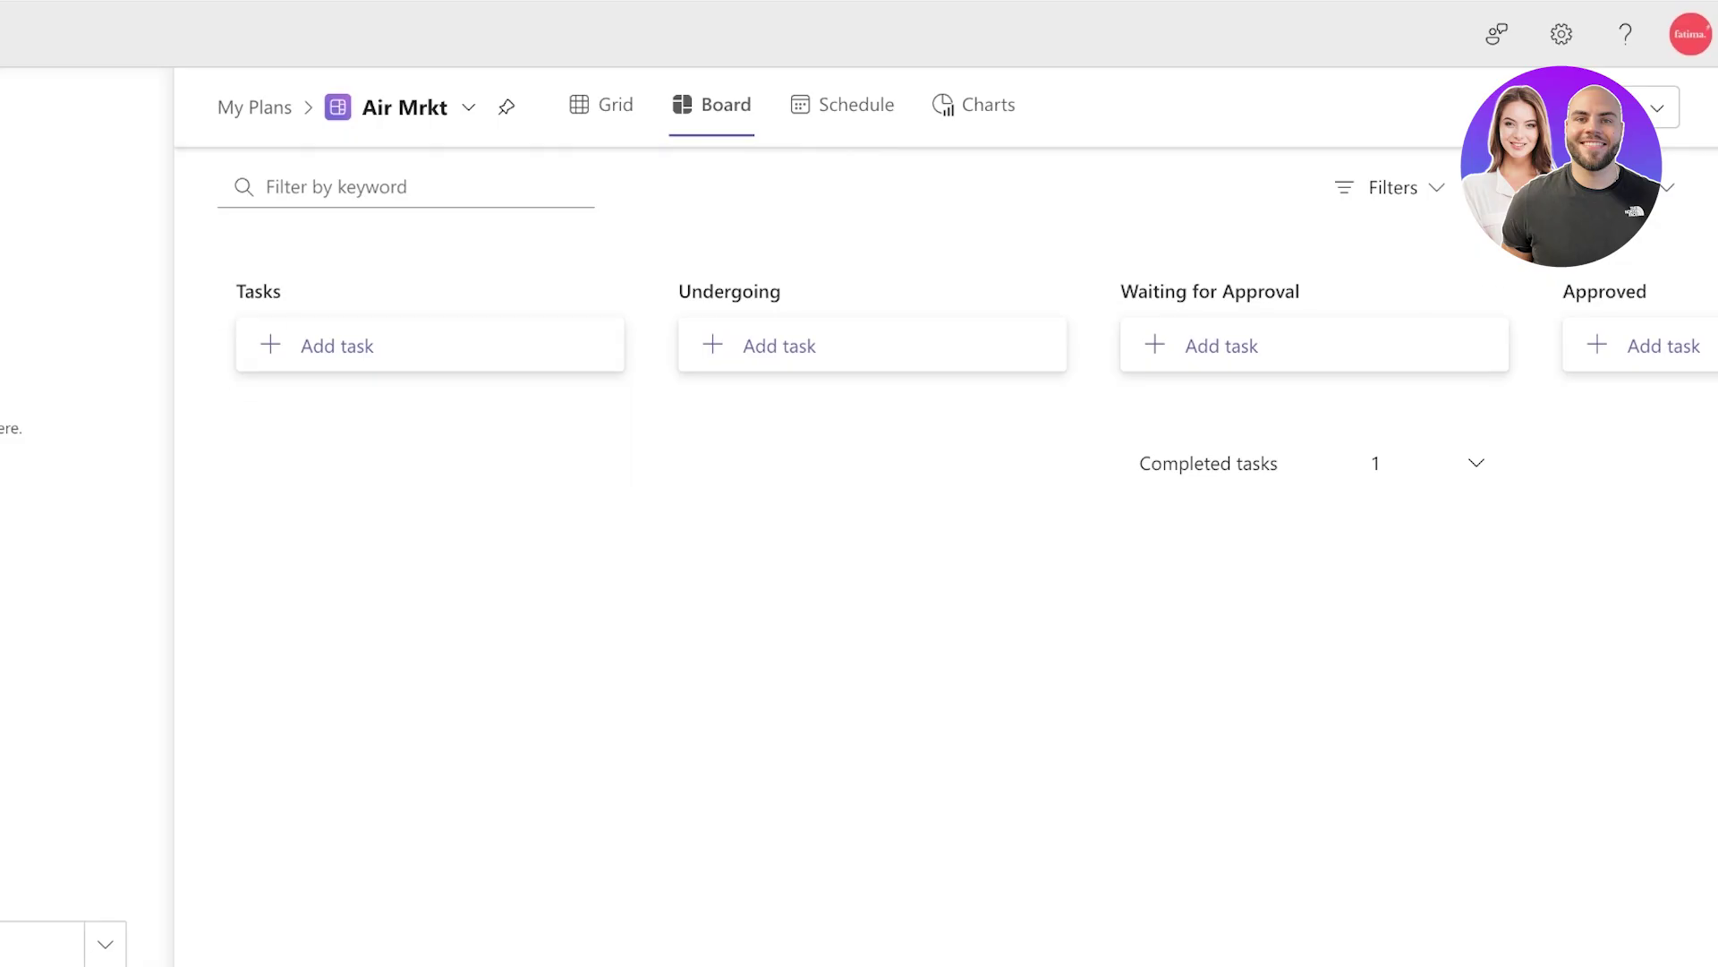
- Open the completed digital ads task and review its details down to the checklist
click(1477, 461)
click(1319, 591)
scroll(752, 492, down, 3)
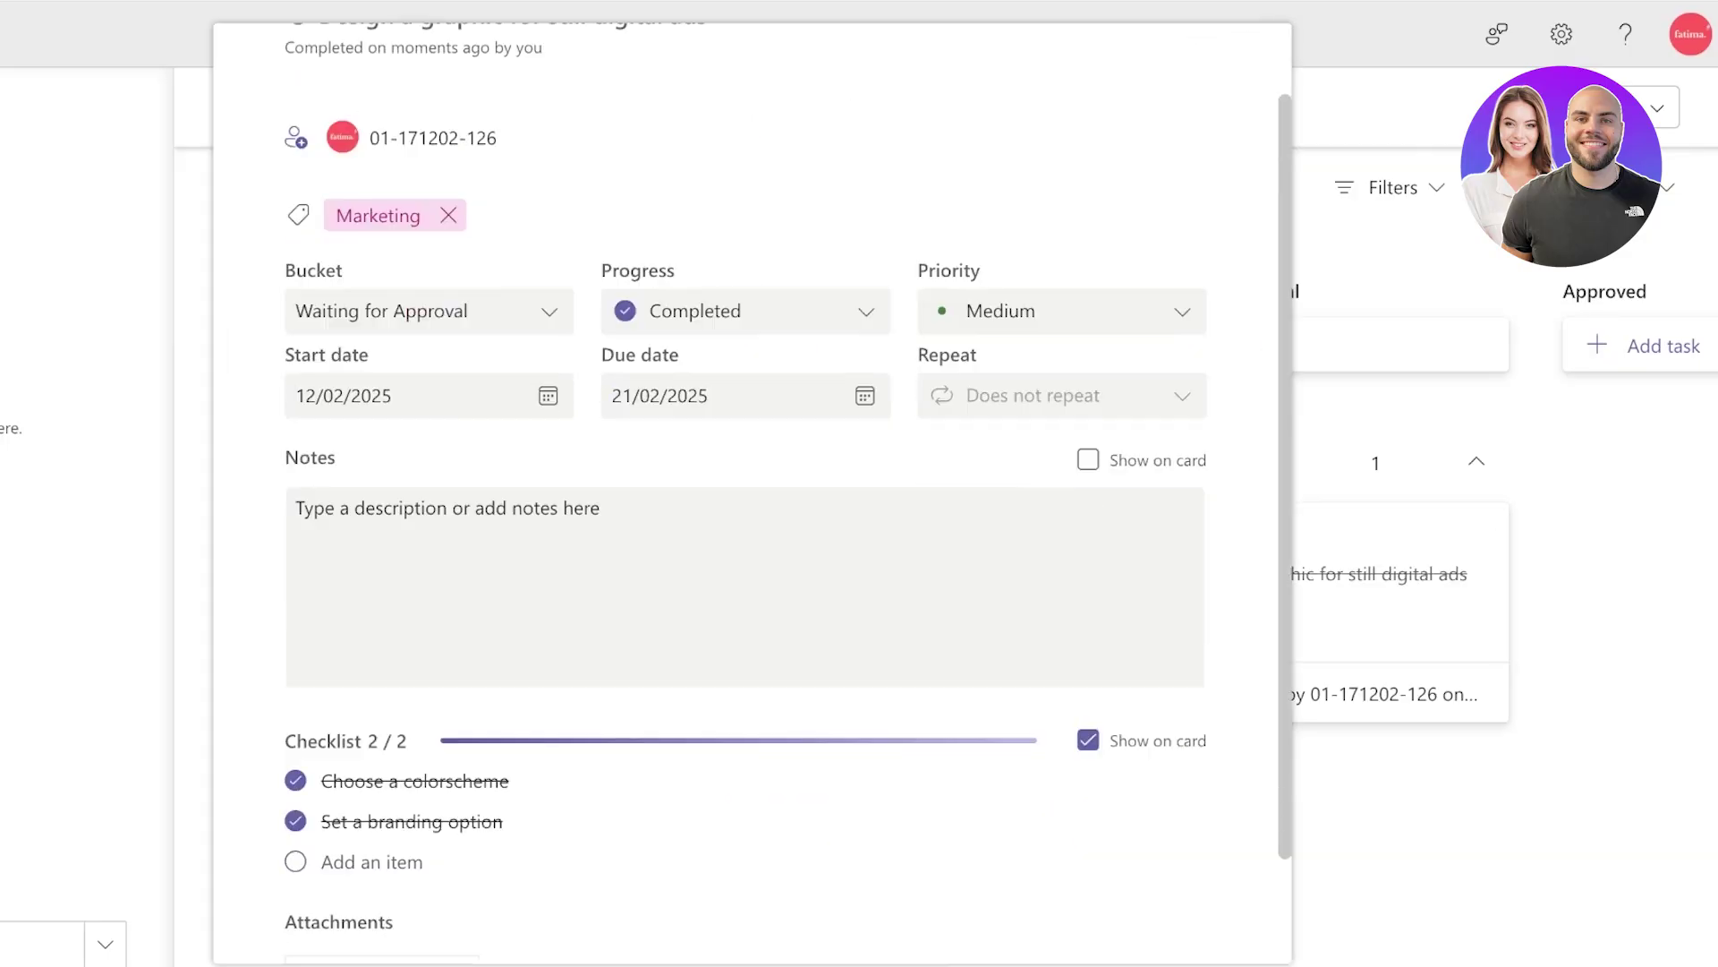
scroll(752, 537, up, 3)
- Move the completed task to the Approved bucket of the Air Mrkt plan and close its details
click(1197, 60)
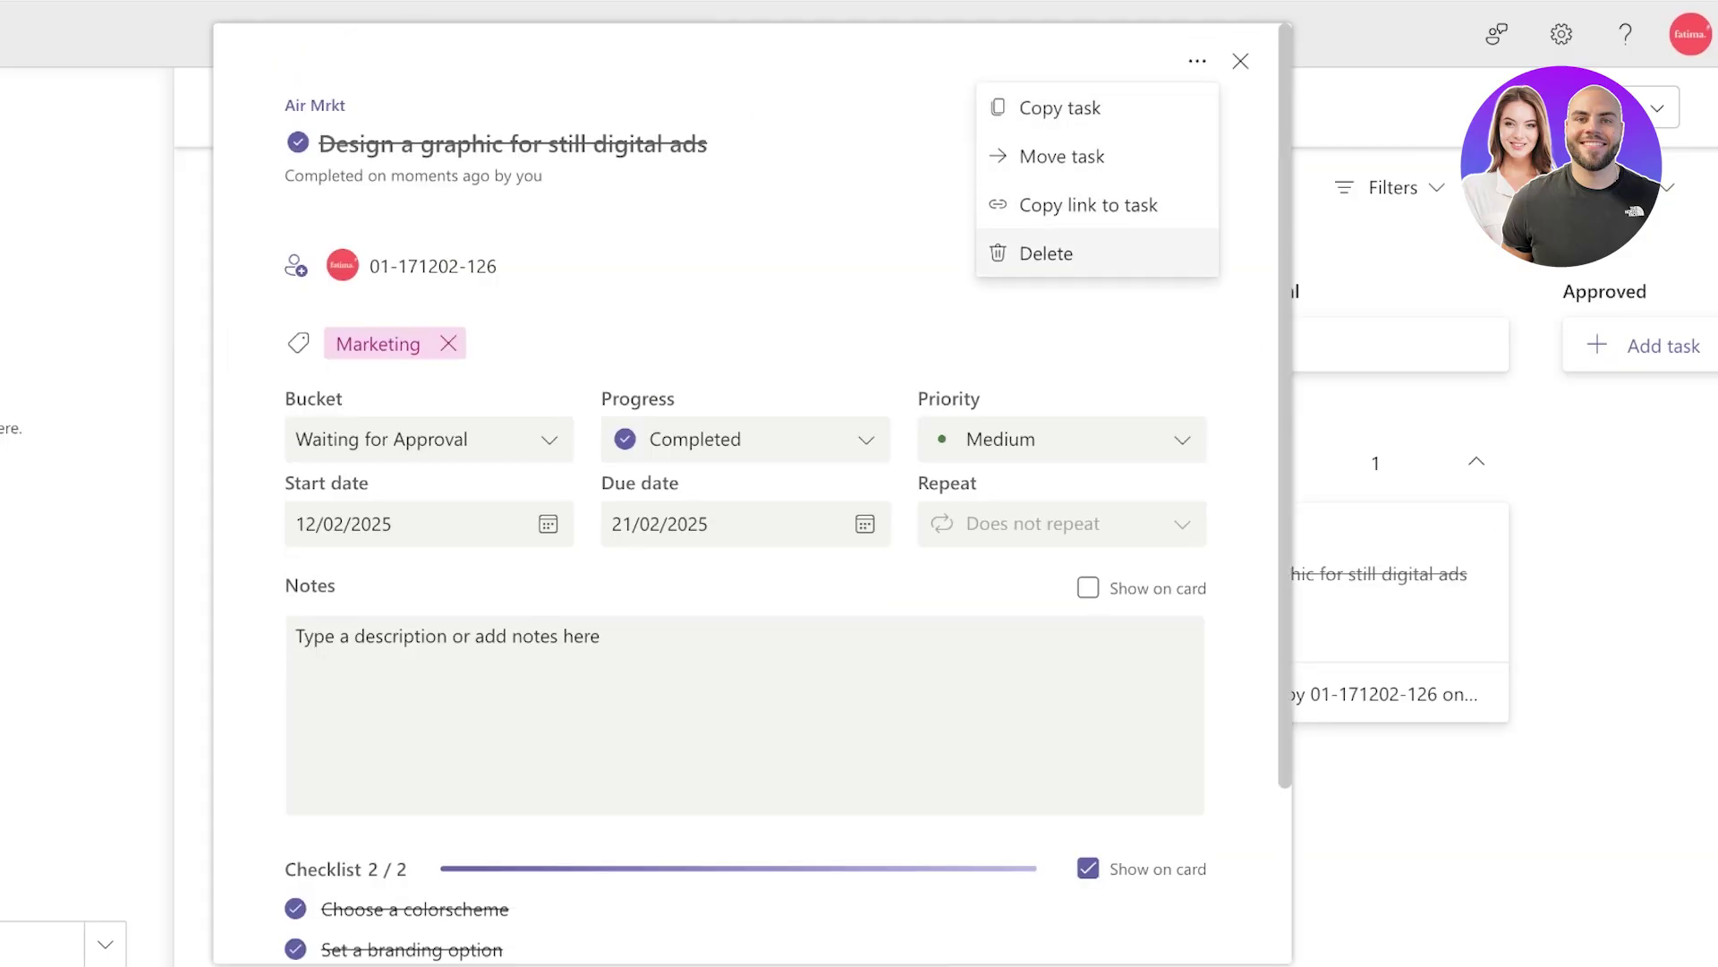
click(1097, 156)
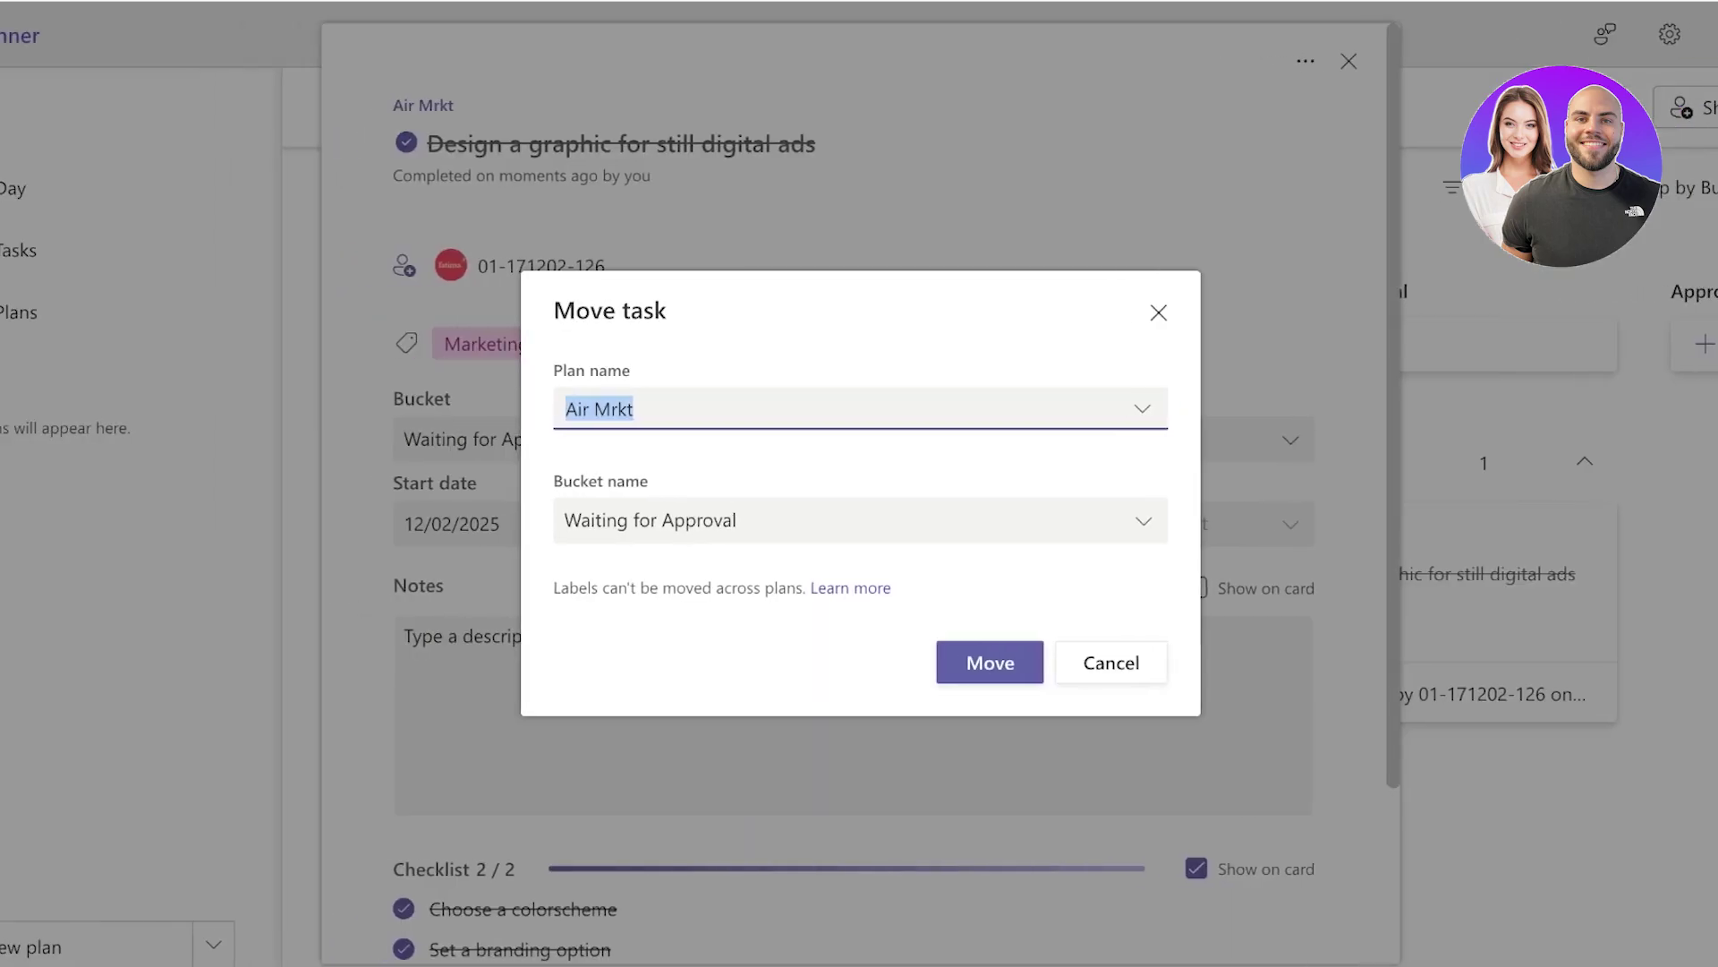
click(752, 520)
click(608, 715)
click(990, 661)
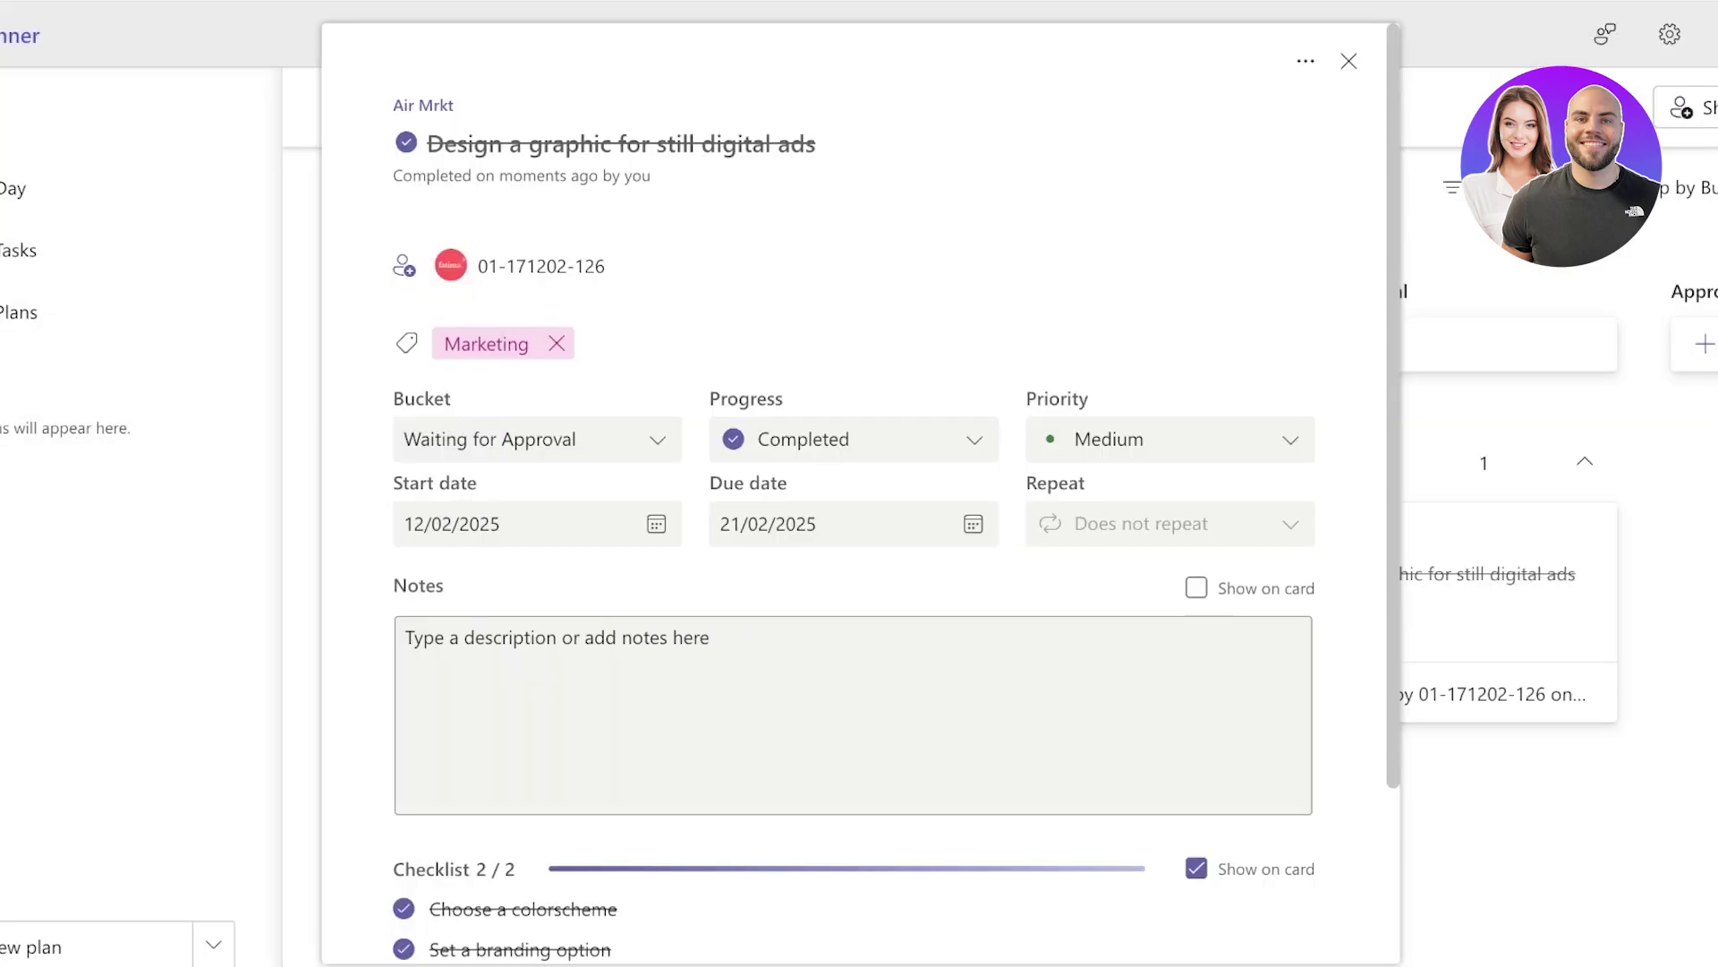
key(Escape)
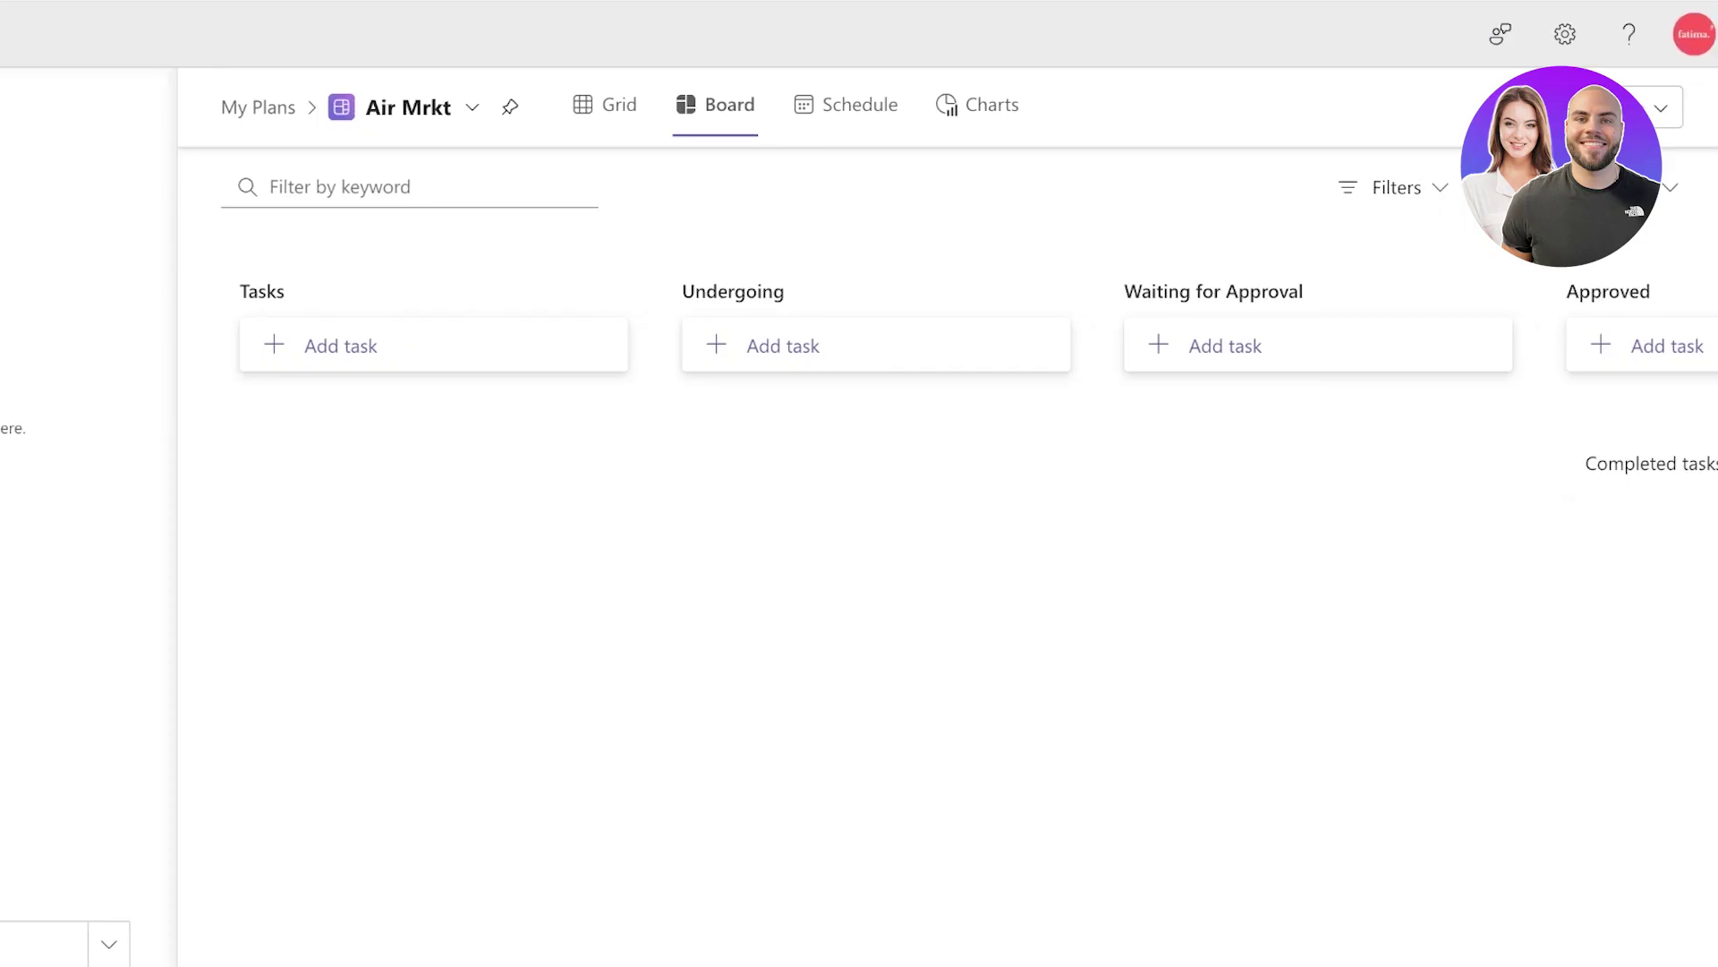
- Show the plan's schedule and open the digital ads task from the February 2025 calendar
click(846, 104)
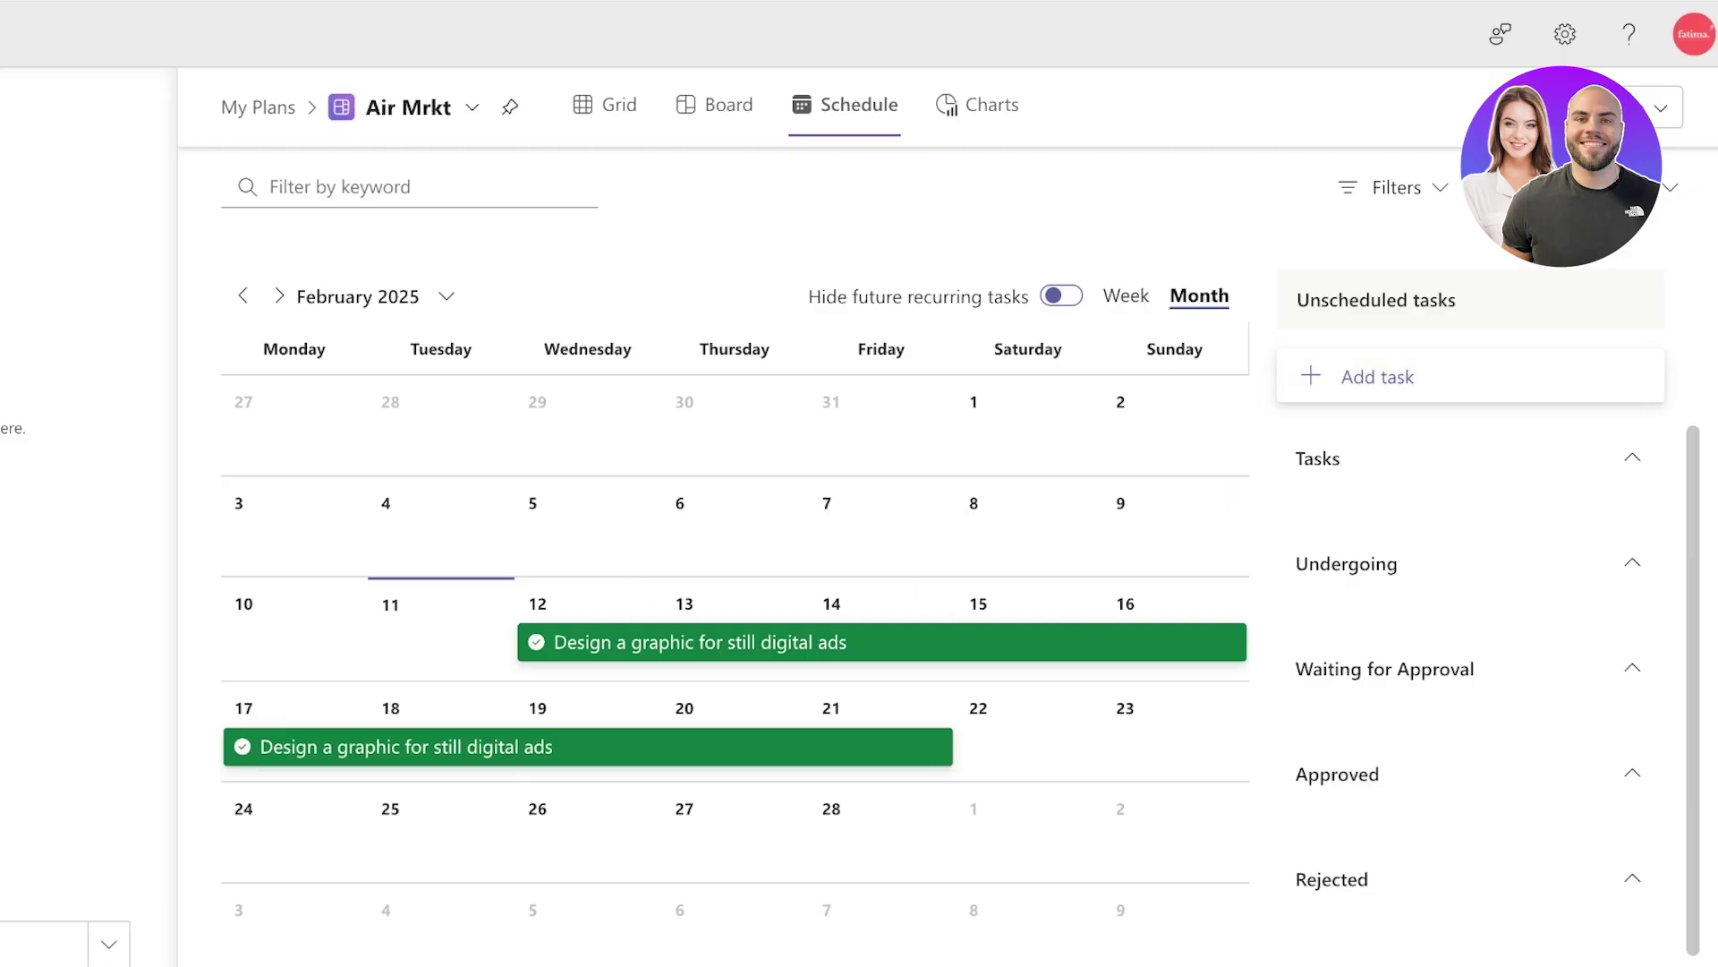
click(295, 746)
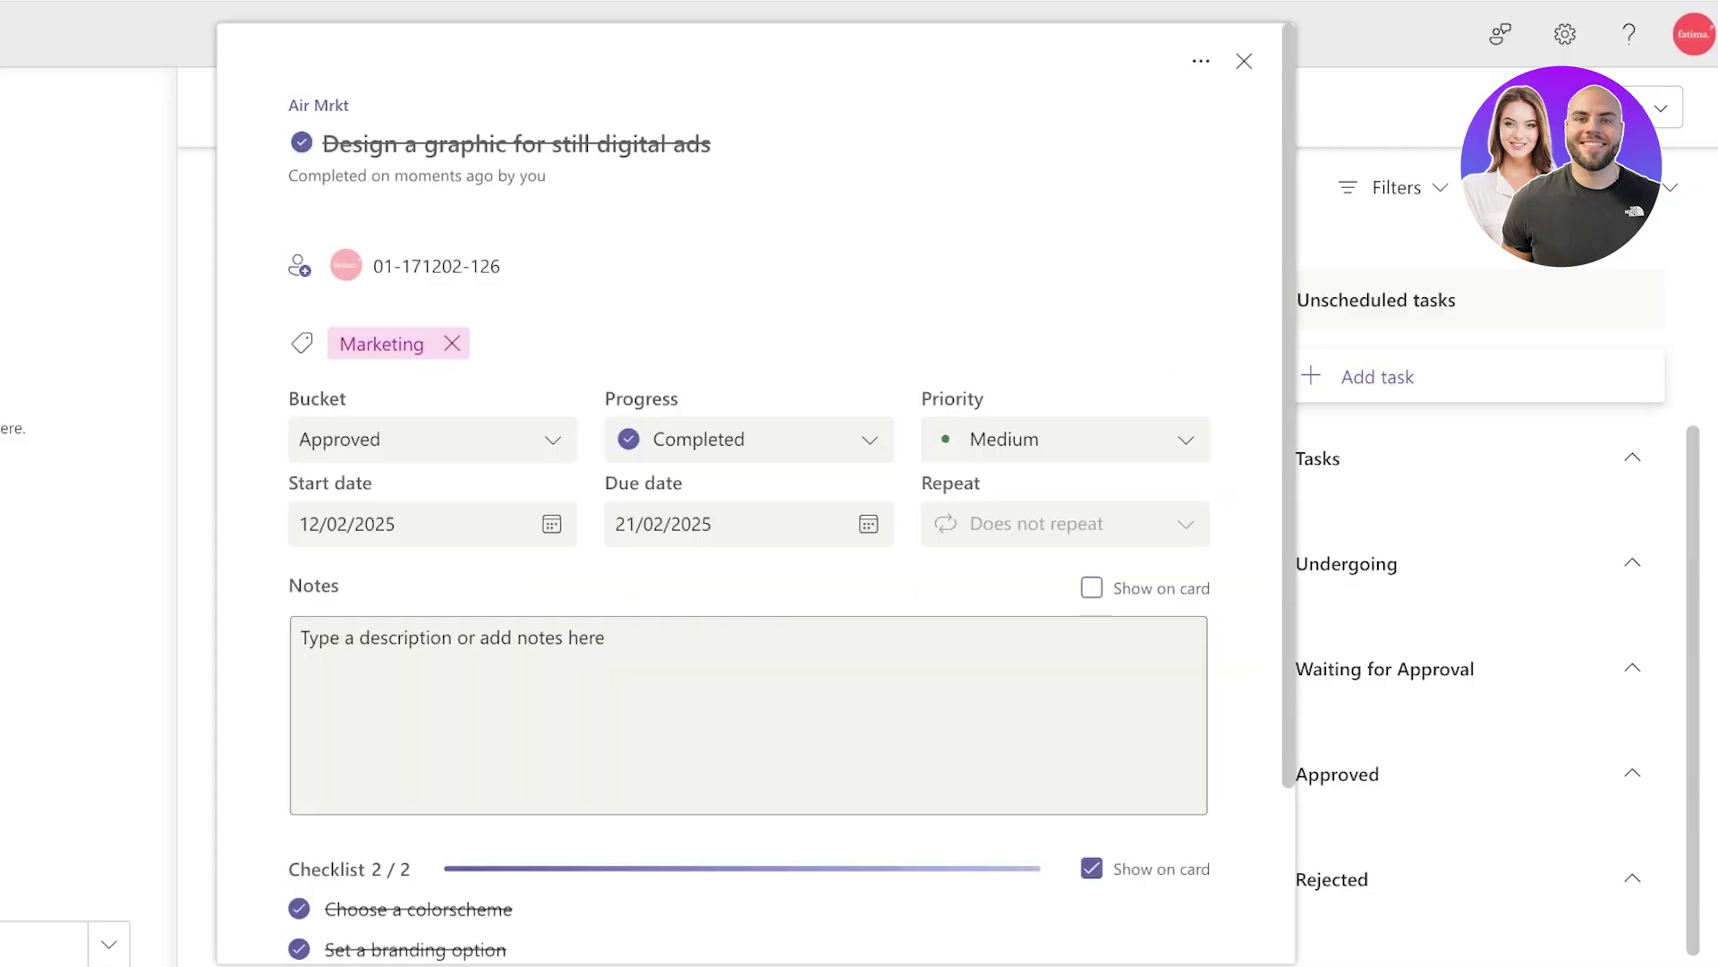
- Close the task details and view the Air Mrkt plan as a board, grid, schedule and charts
key(Escape)
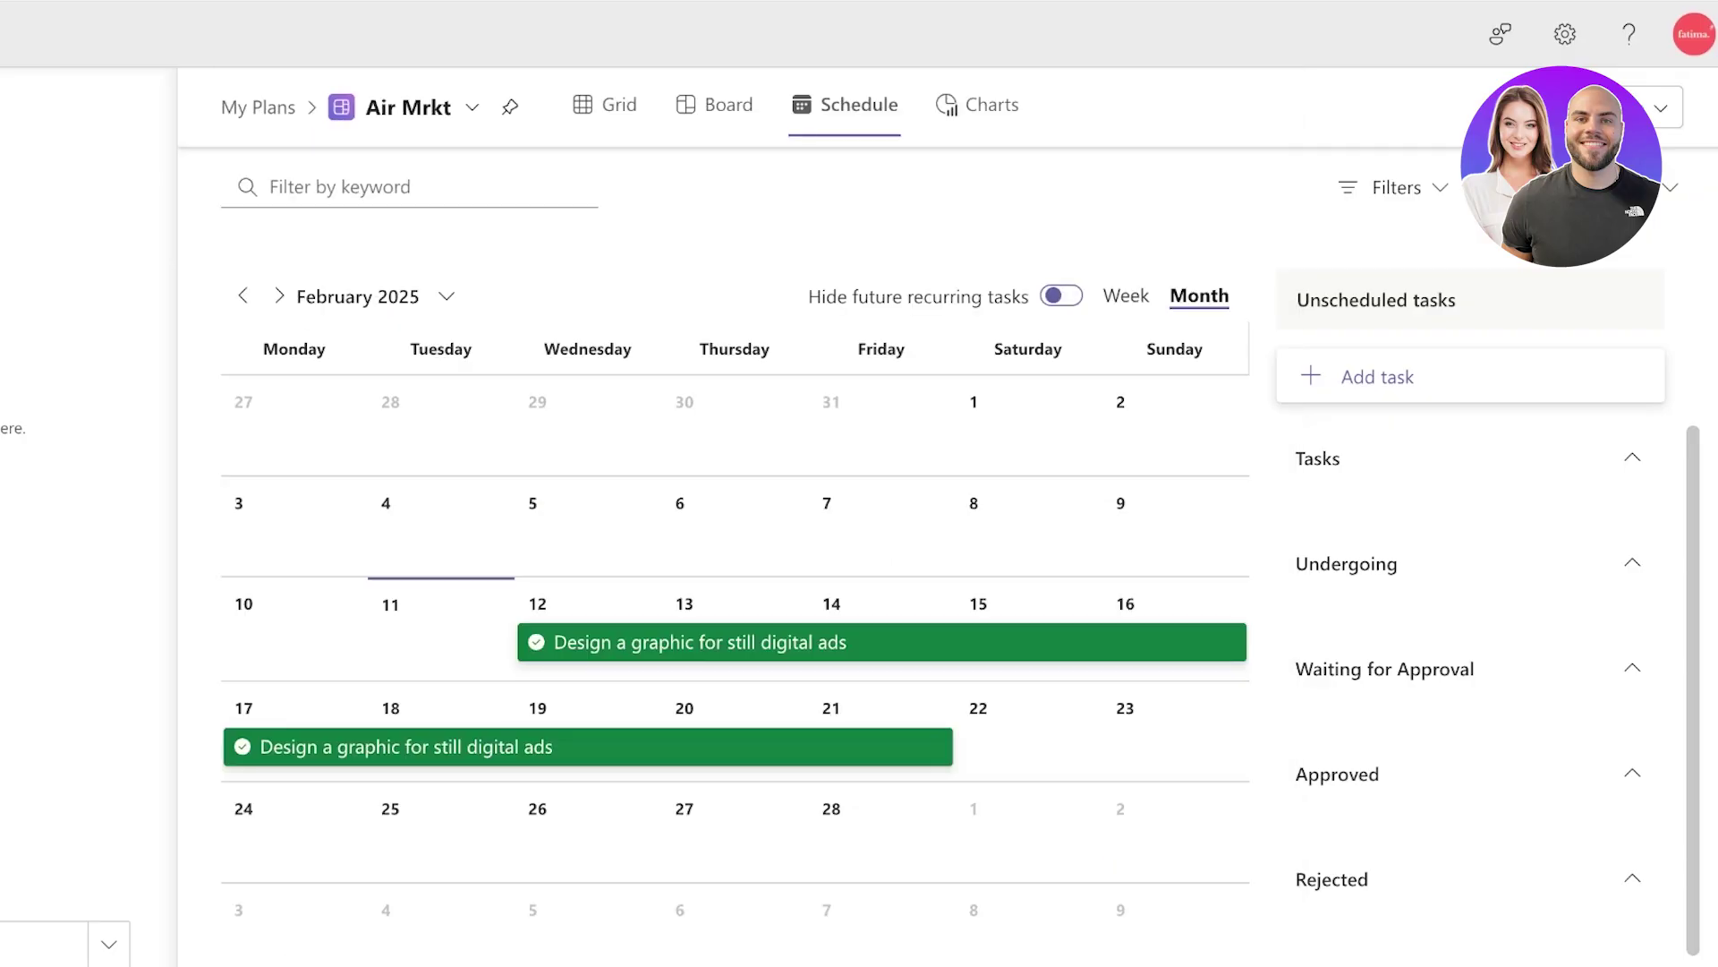
click(715, 104)
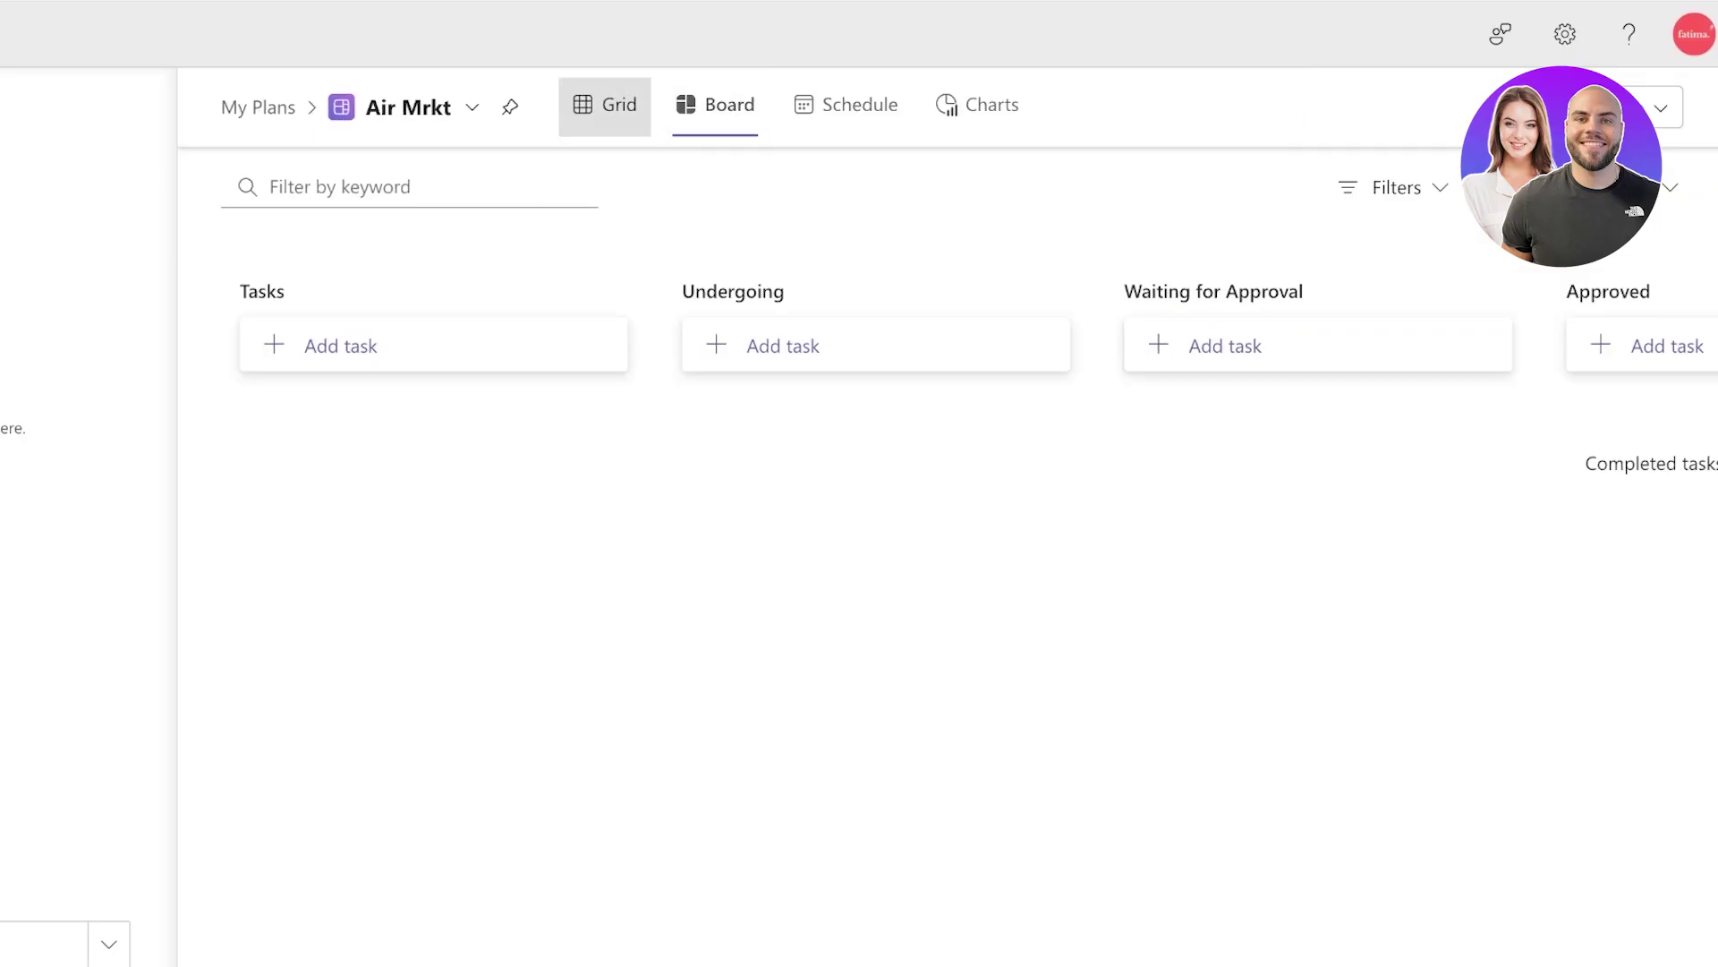
click(605, 106)
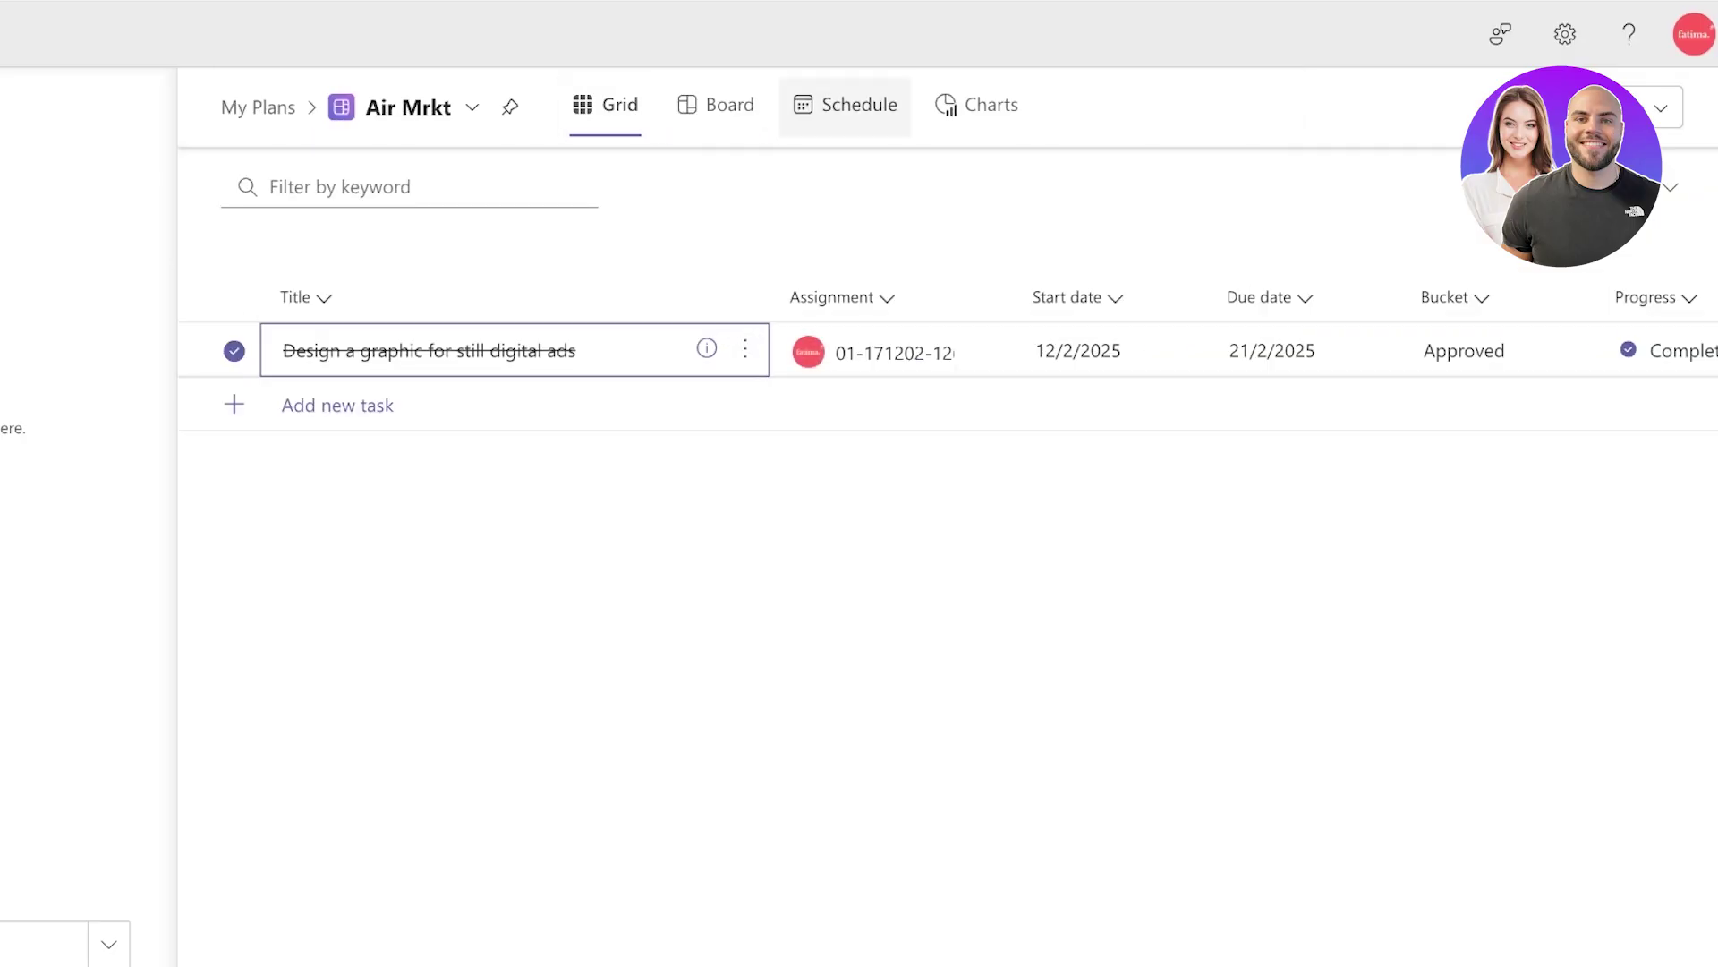
click(845, 105)
click(978, 105)
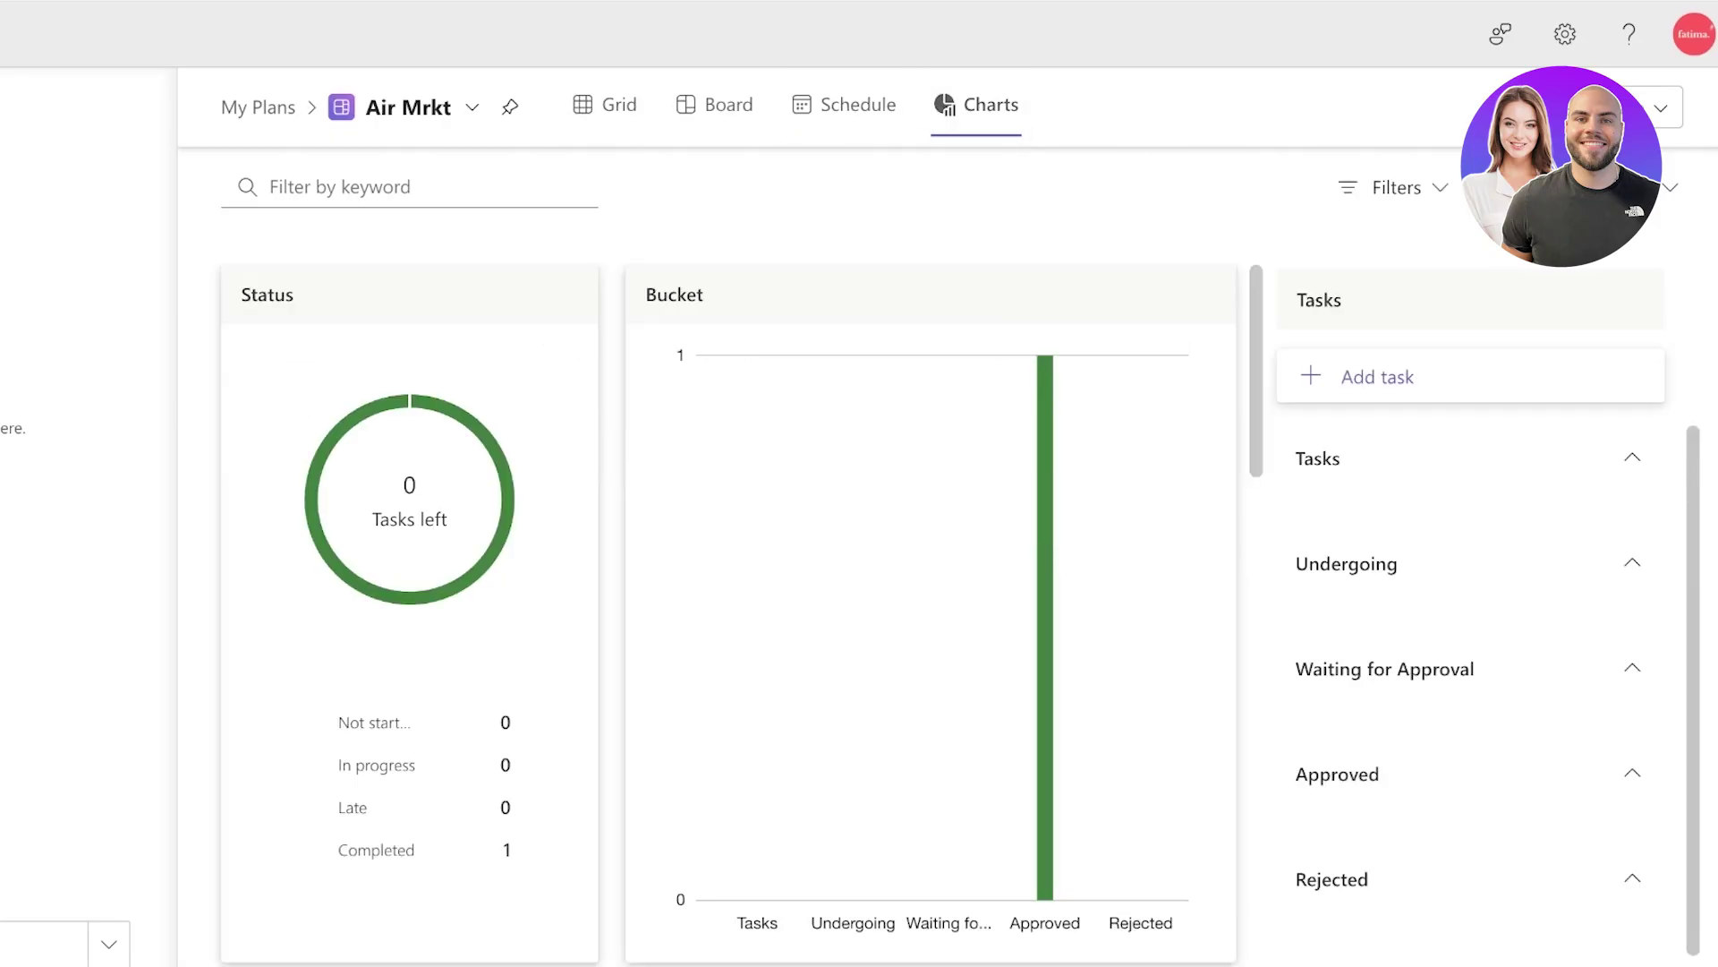
scroll(931, 618, down, 8)
scroll(930, 617, up, 8)
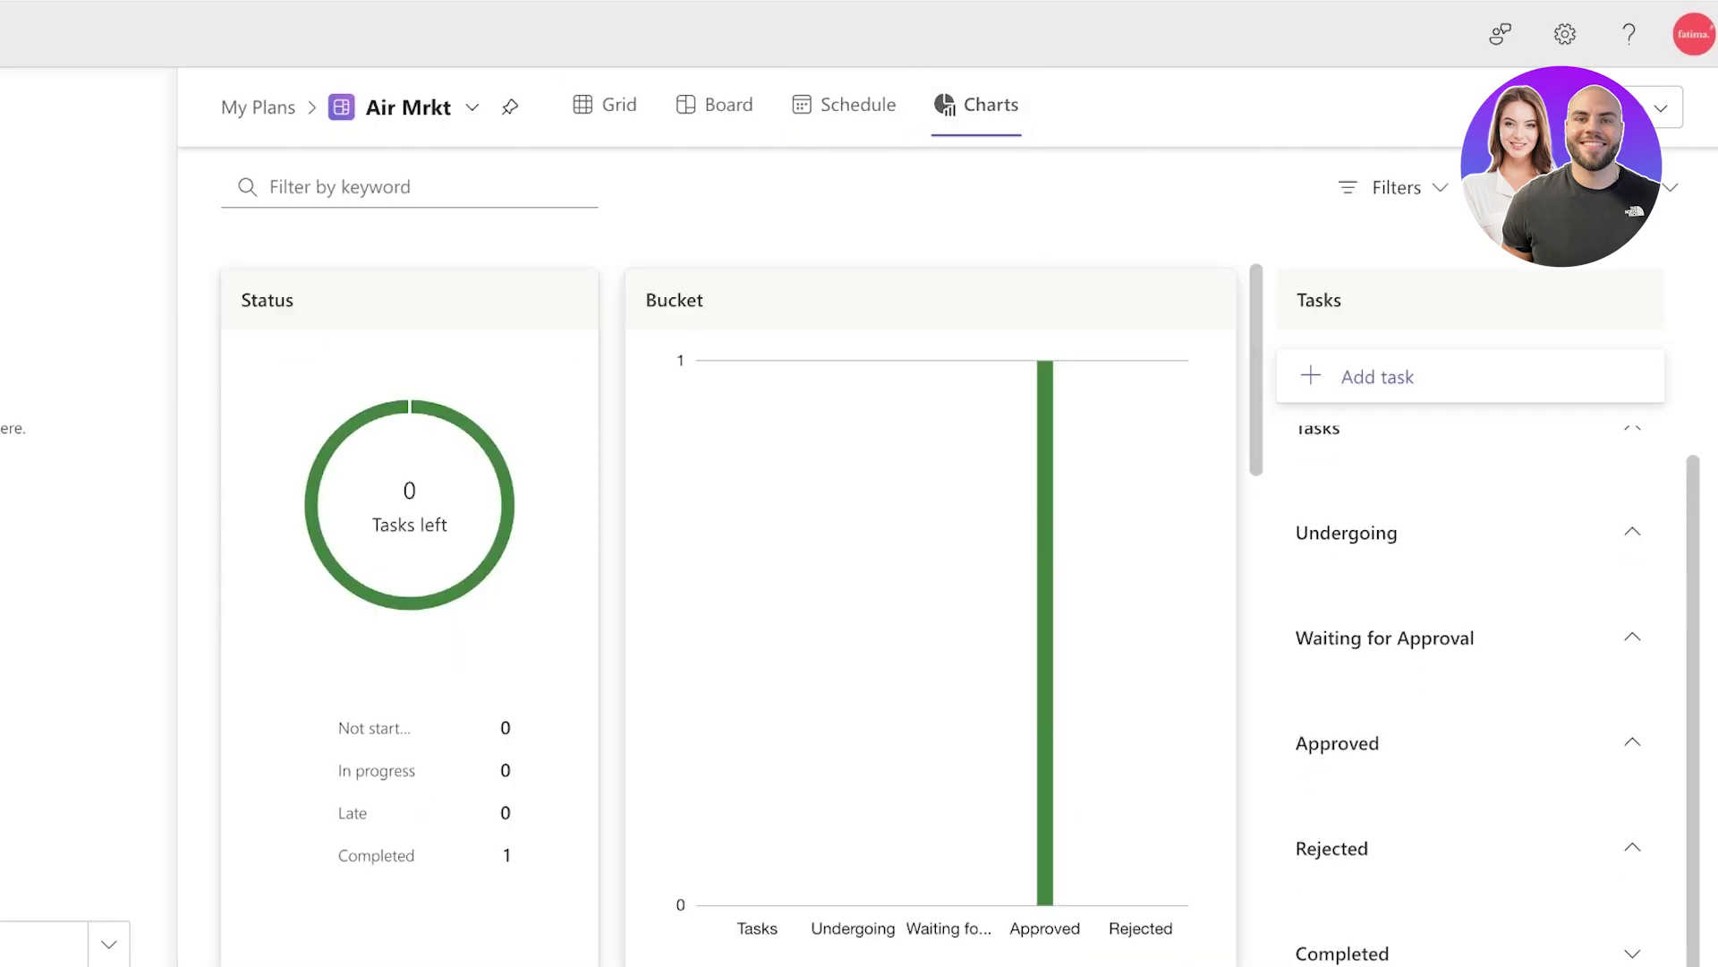
- Show the filter options for the plan's charts and return through the grid to the board view
click(1391, 188)
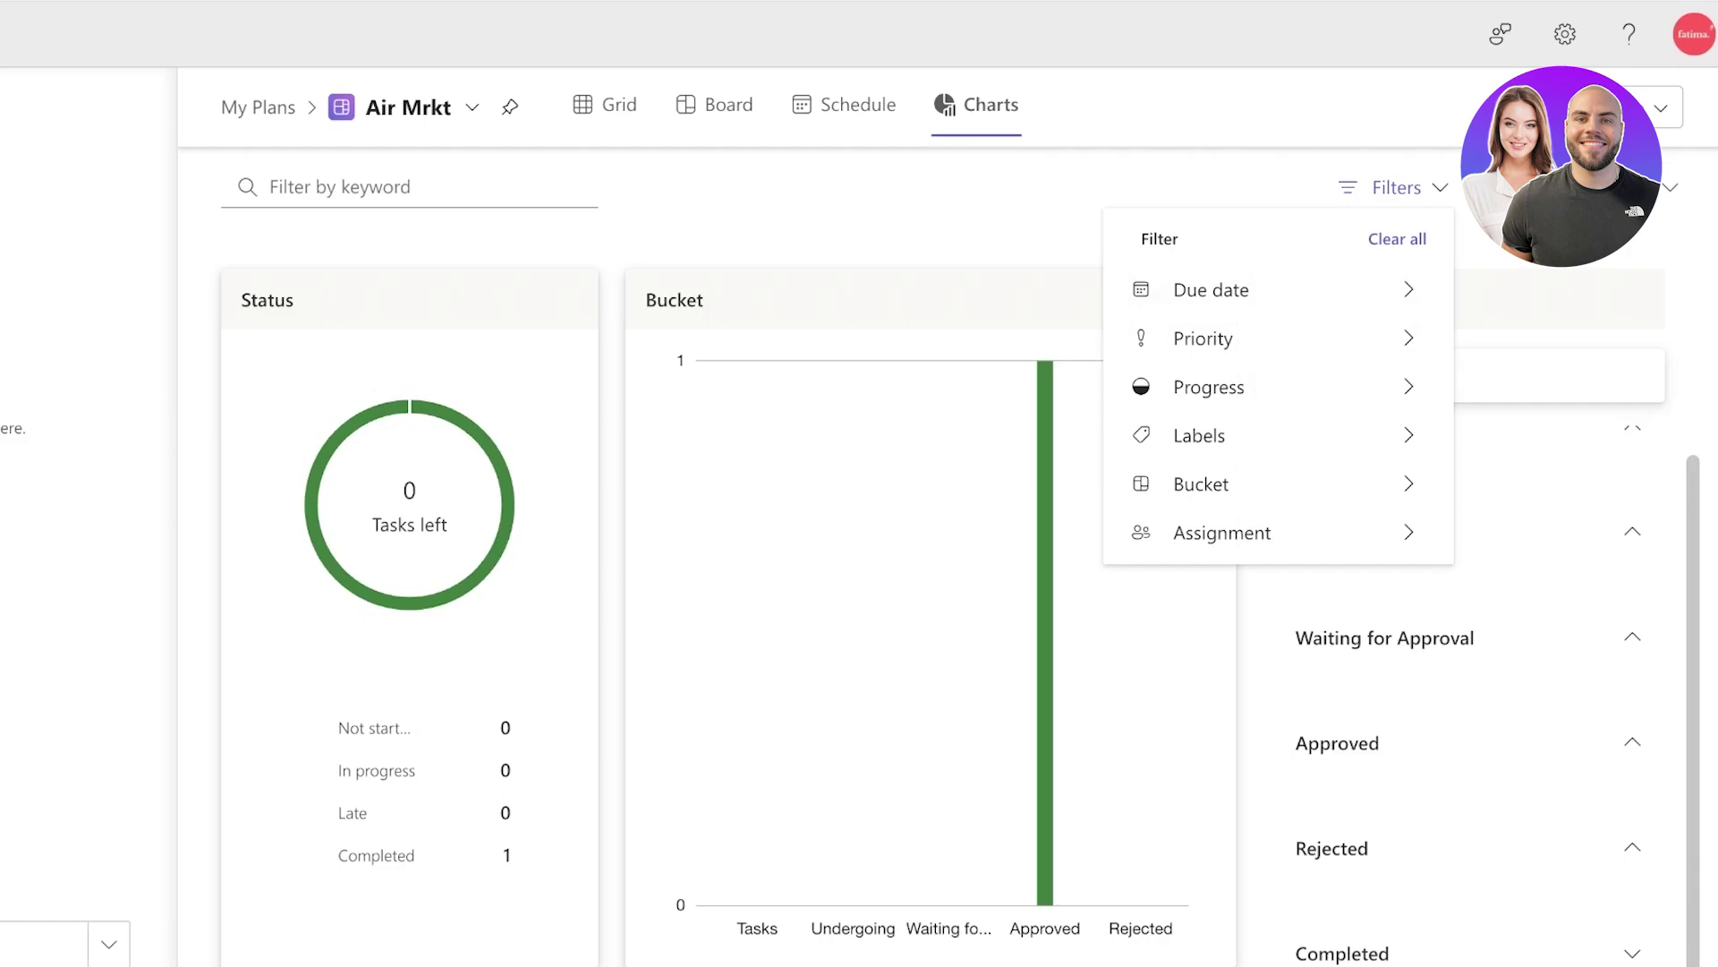
click(606, 105)
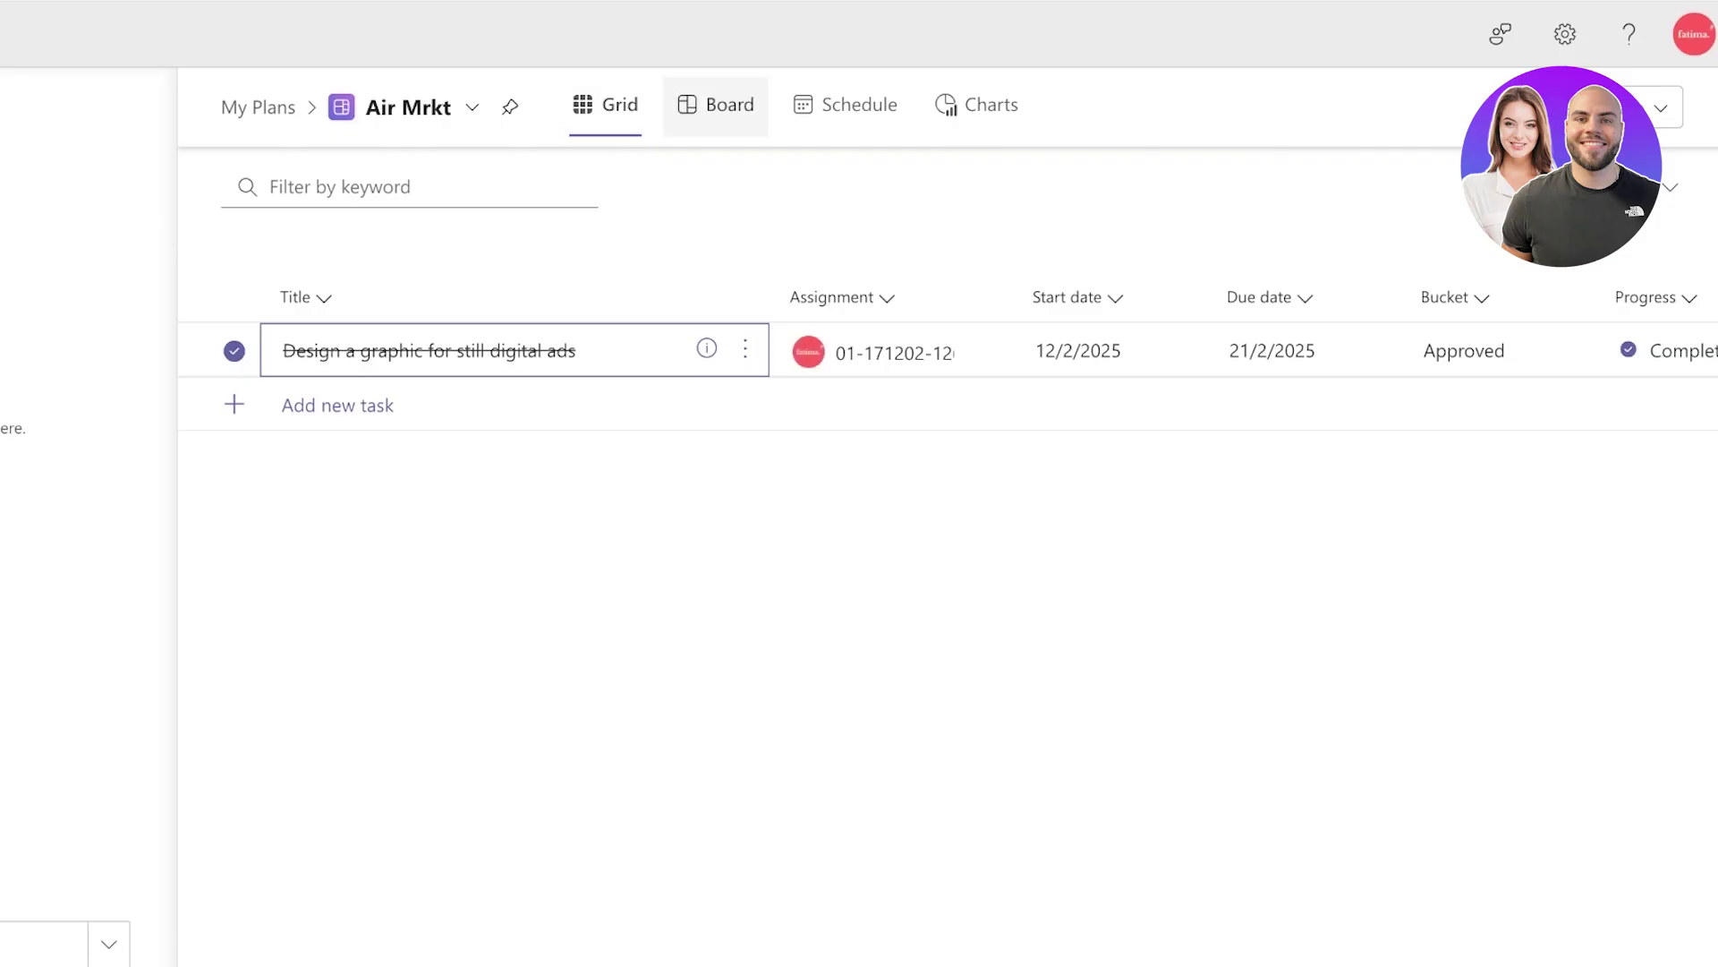
click(715, 104)
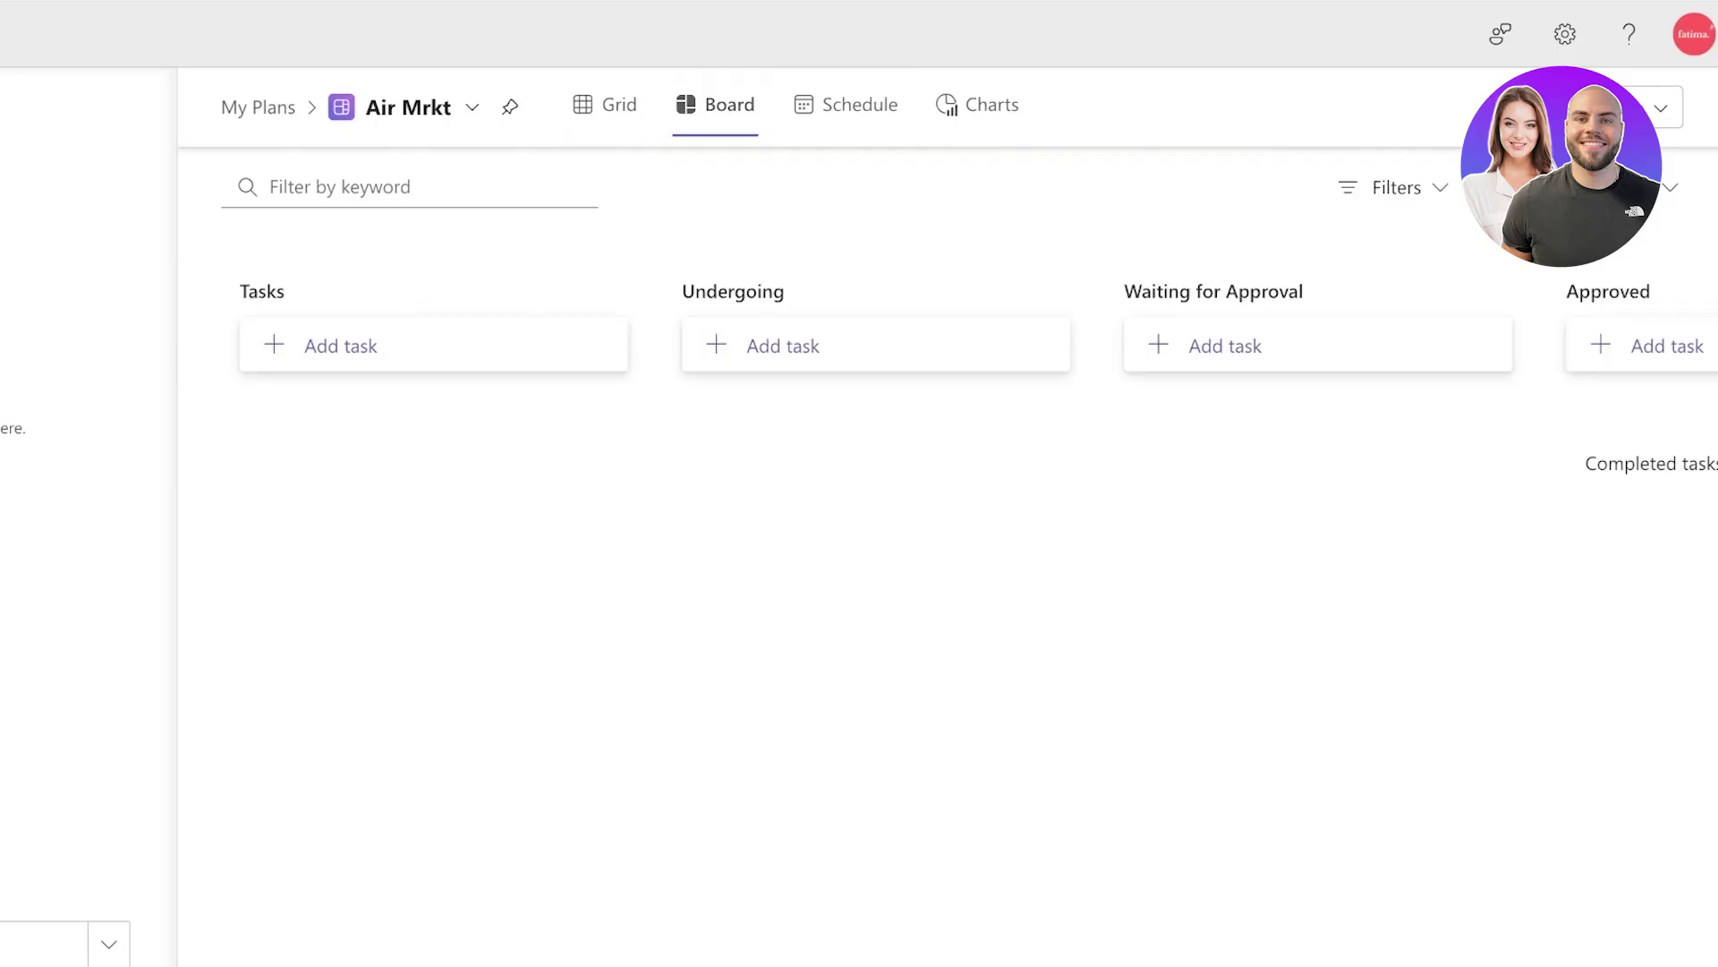
- Start inviting members to the plan and examine the new Air Mrkt group's name, description, privacy and member settings
click(1602, 107)
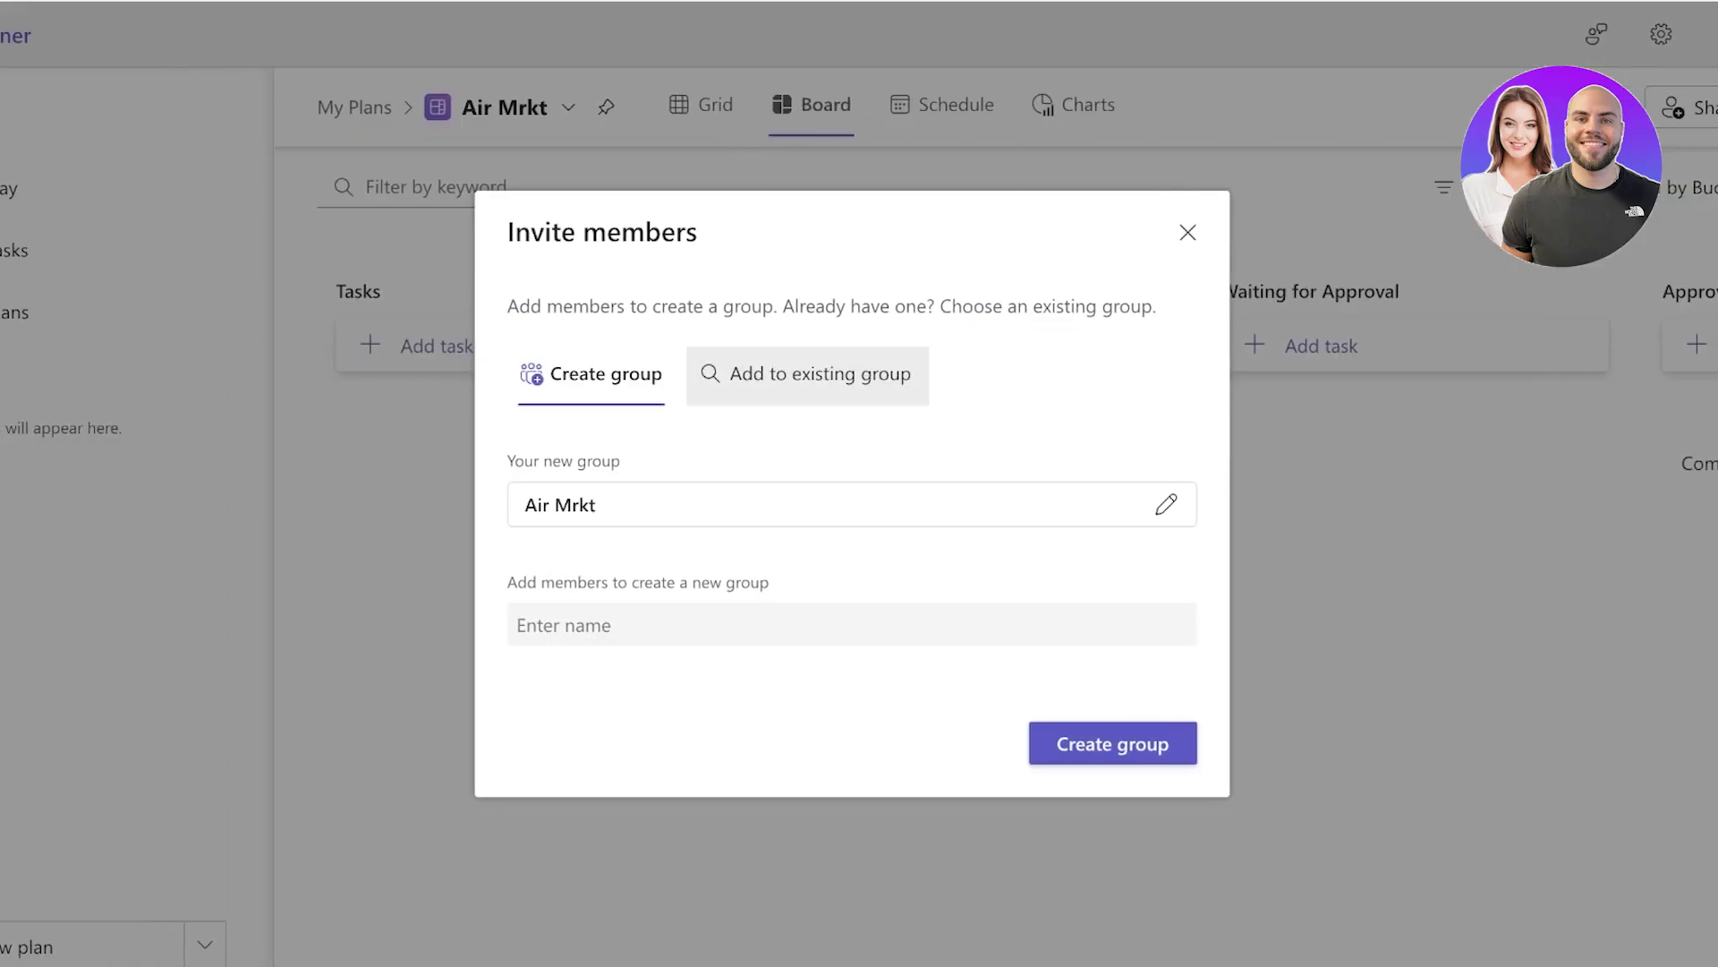
click(1176, 504)
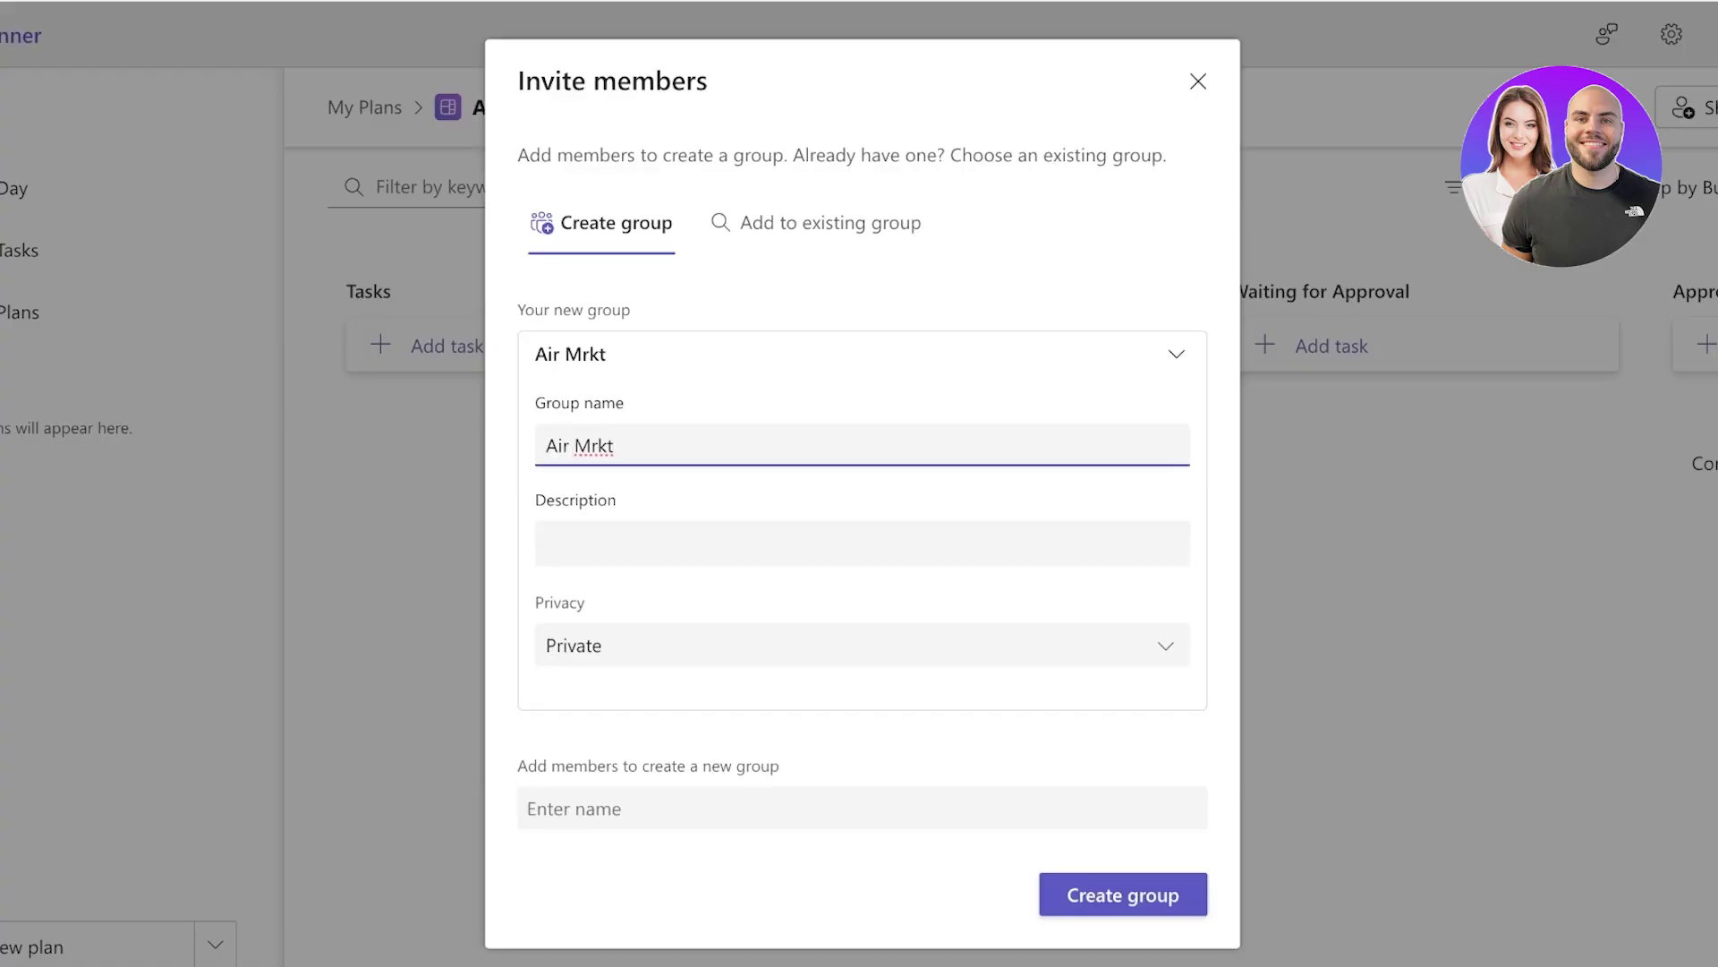
click(862, 644)
click(591, 693)
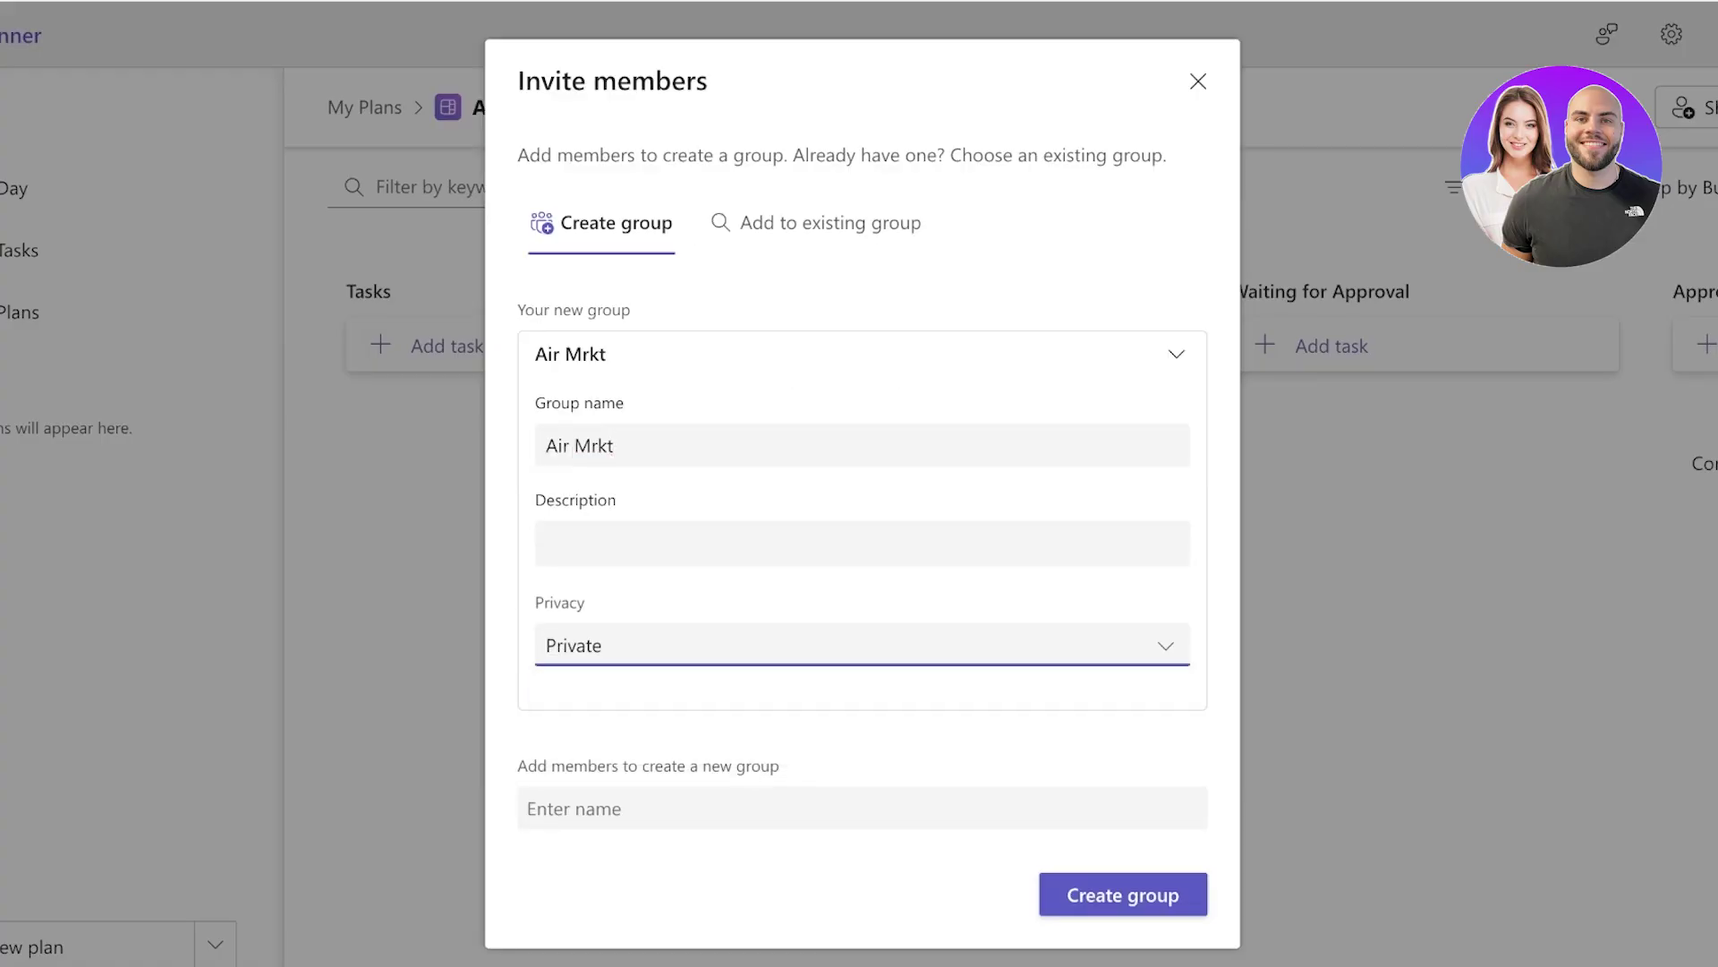
click(862, 808)
text(a)
key(BackSpace)
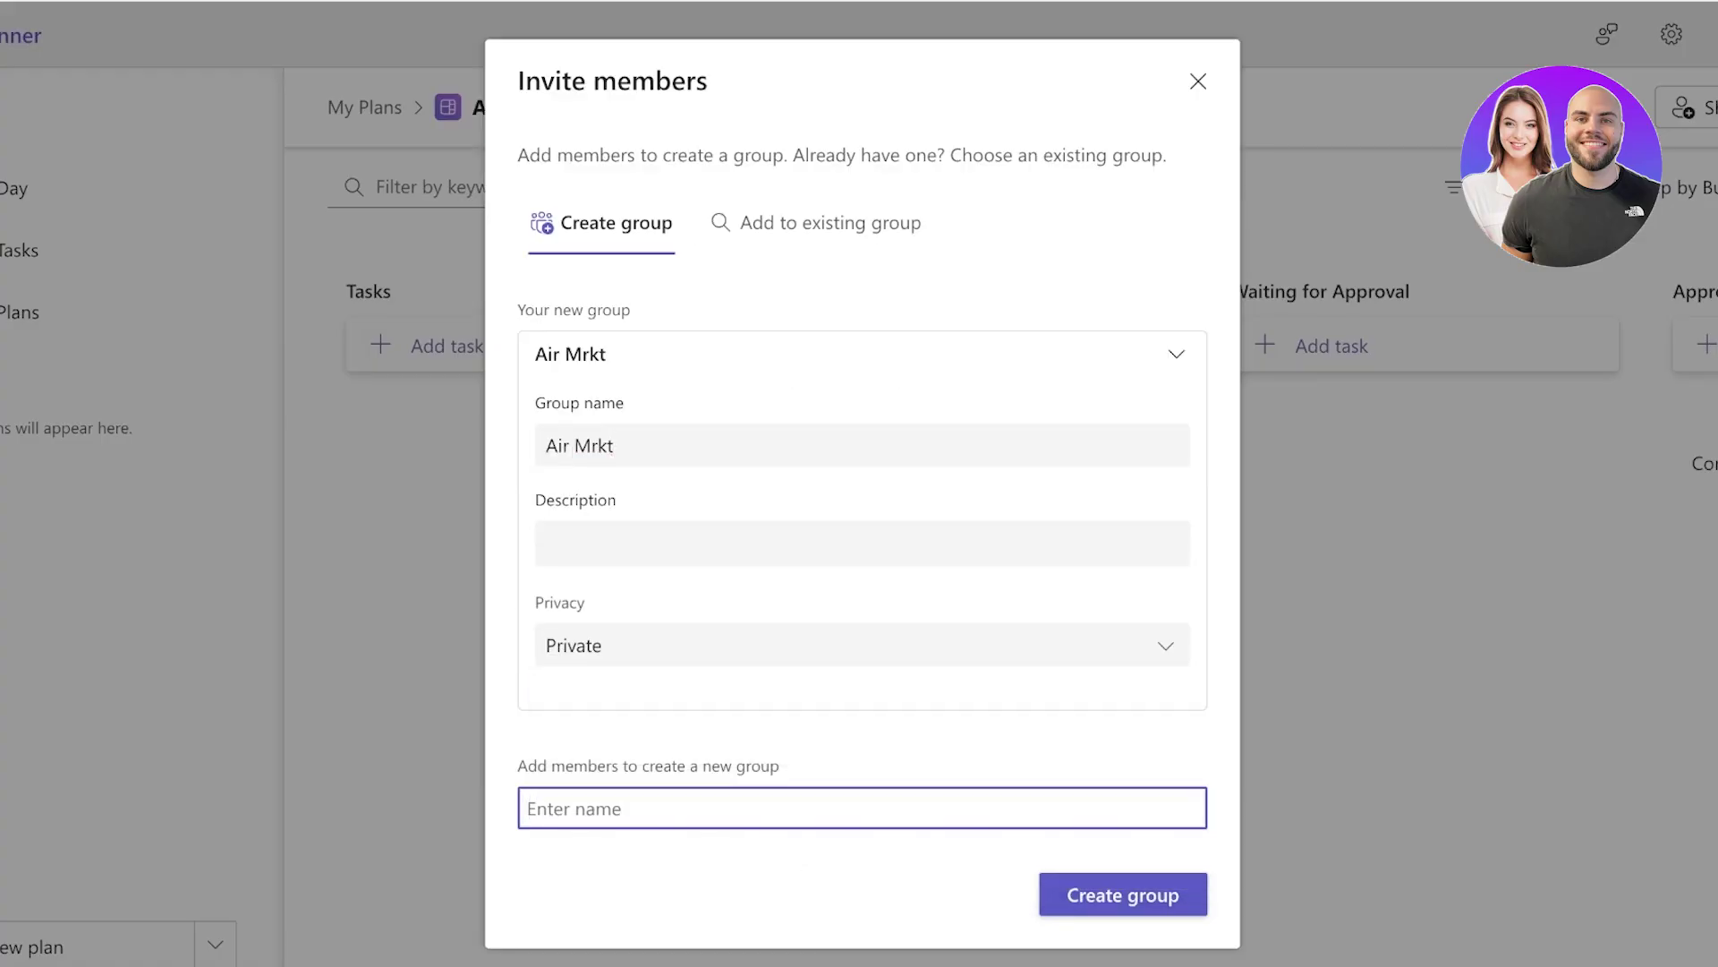
text(a)
key(BackSpace)
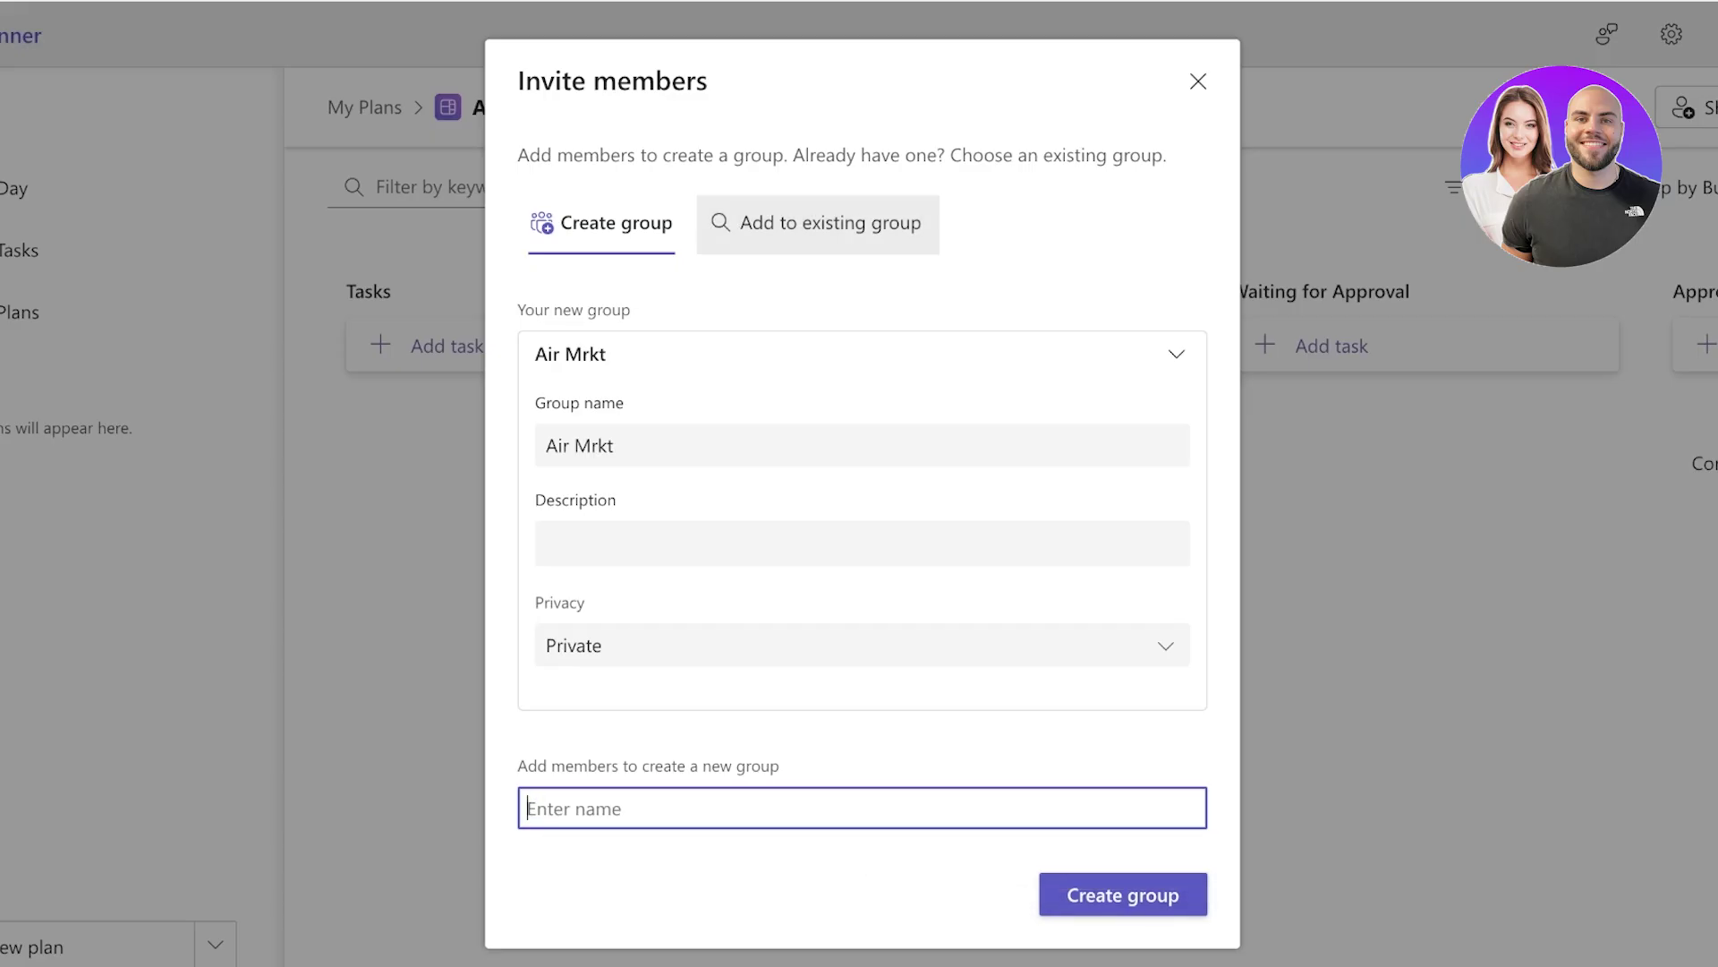
- Browse the existing groups the plan could be added to and close the member invitation without choosing one
click(816, 223)
click(861, 470)
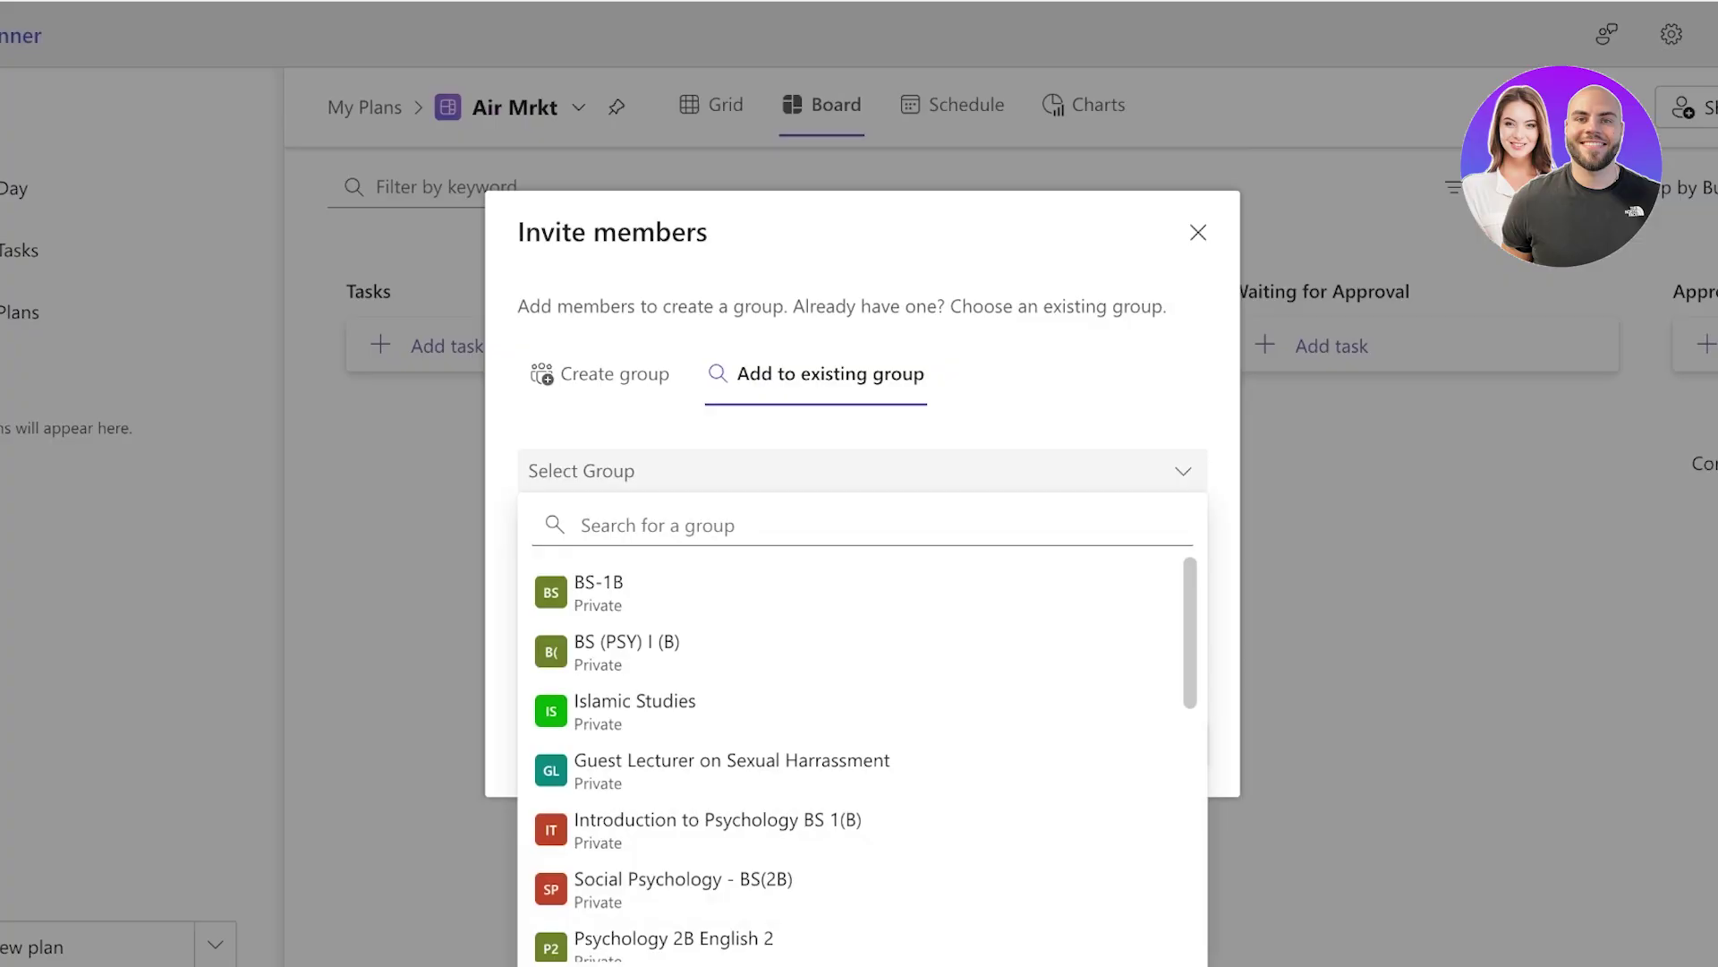
scroll(856, 687, down, 7)
scroll(857, 573, up, 1)
scroll(860, 577, up, 10)
key(Escape)
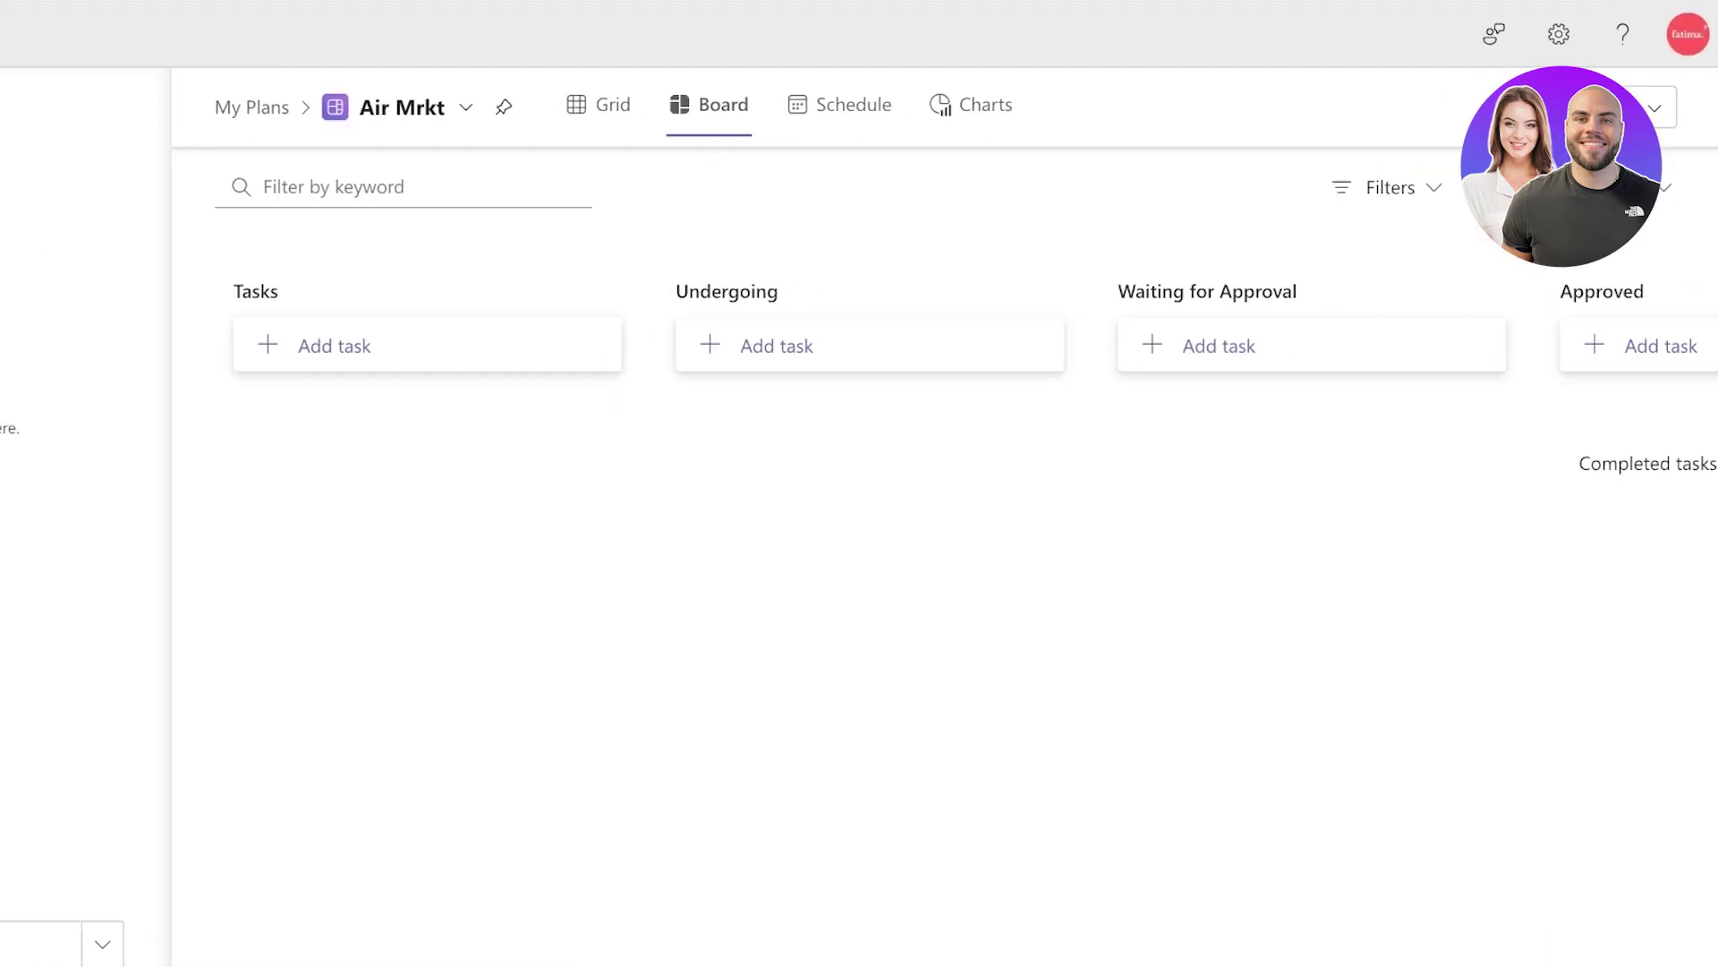
- Look over My Day and My Plans, and view My Tasks filtered by All, Private tasks, Assigned to me and Flagged emails
click(79, 187)
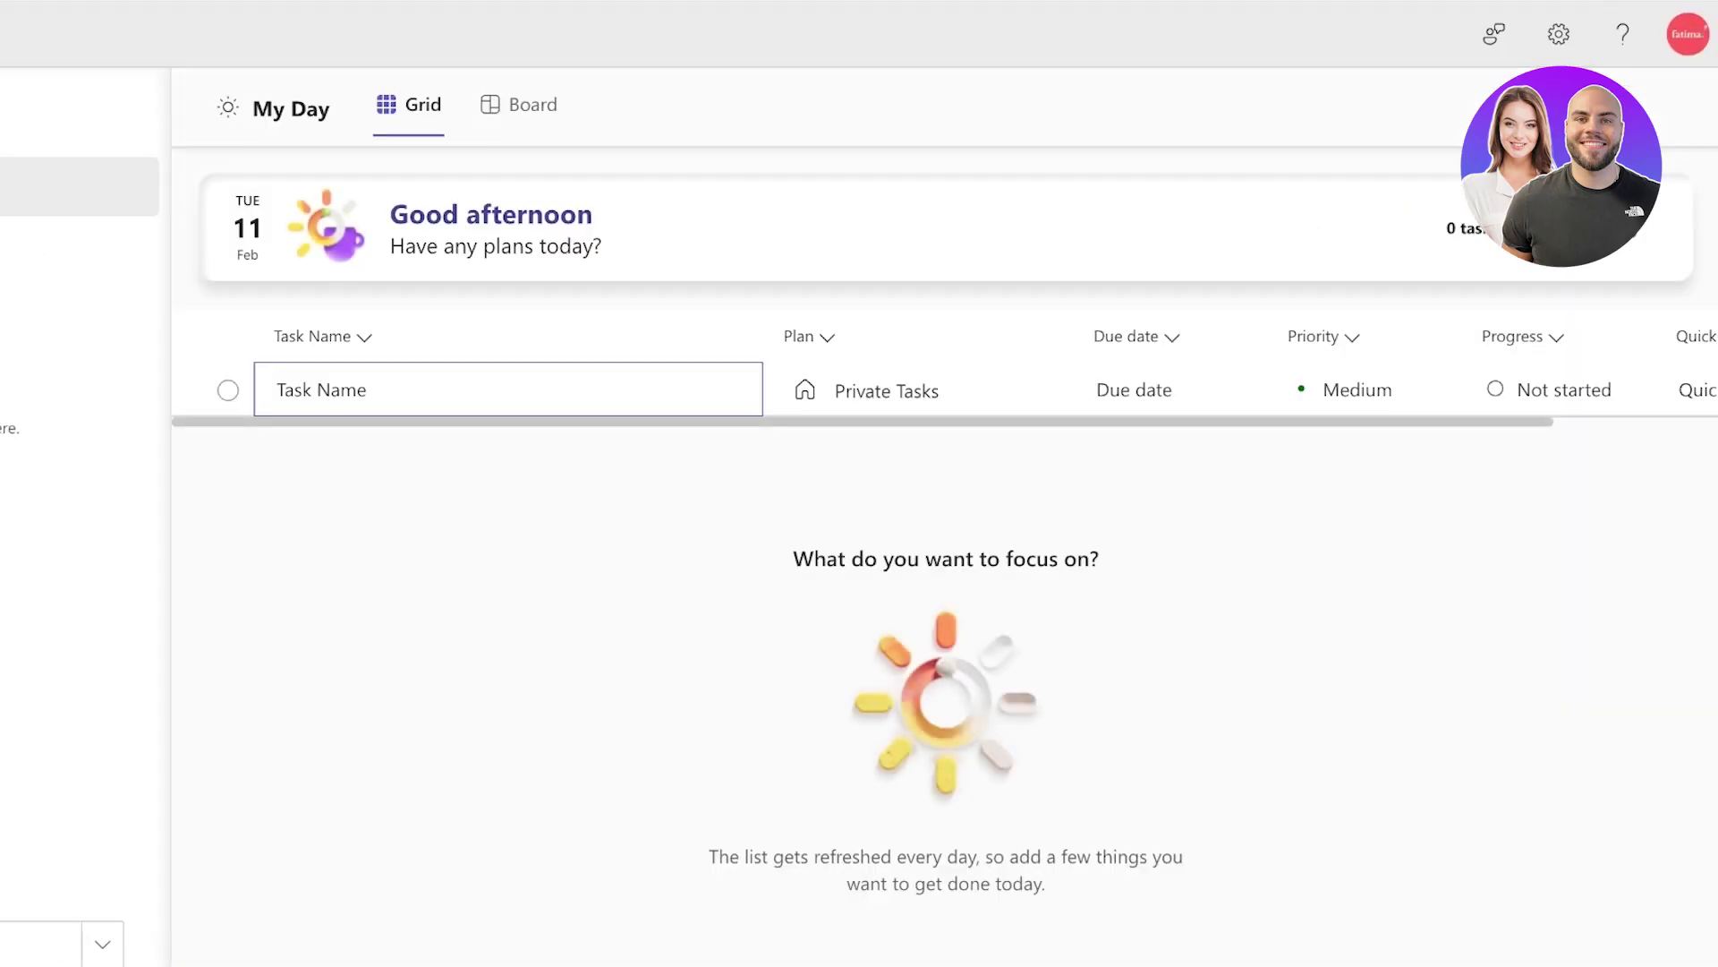
click(78, 311)
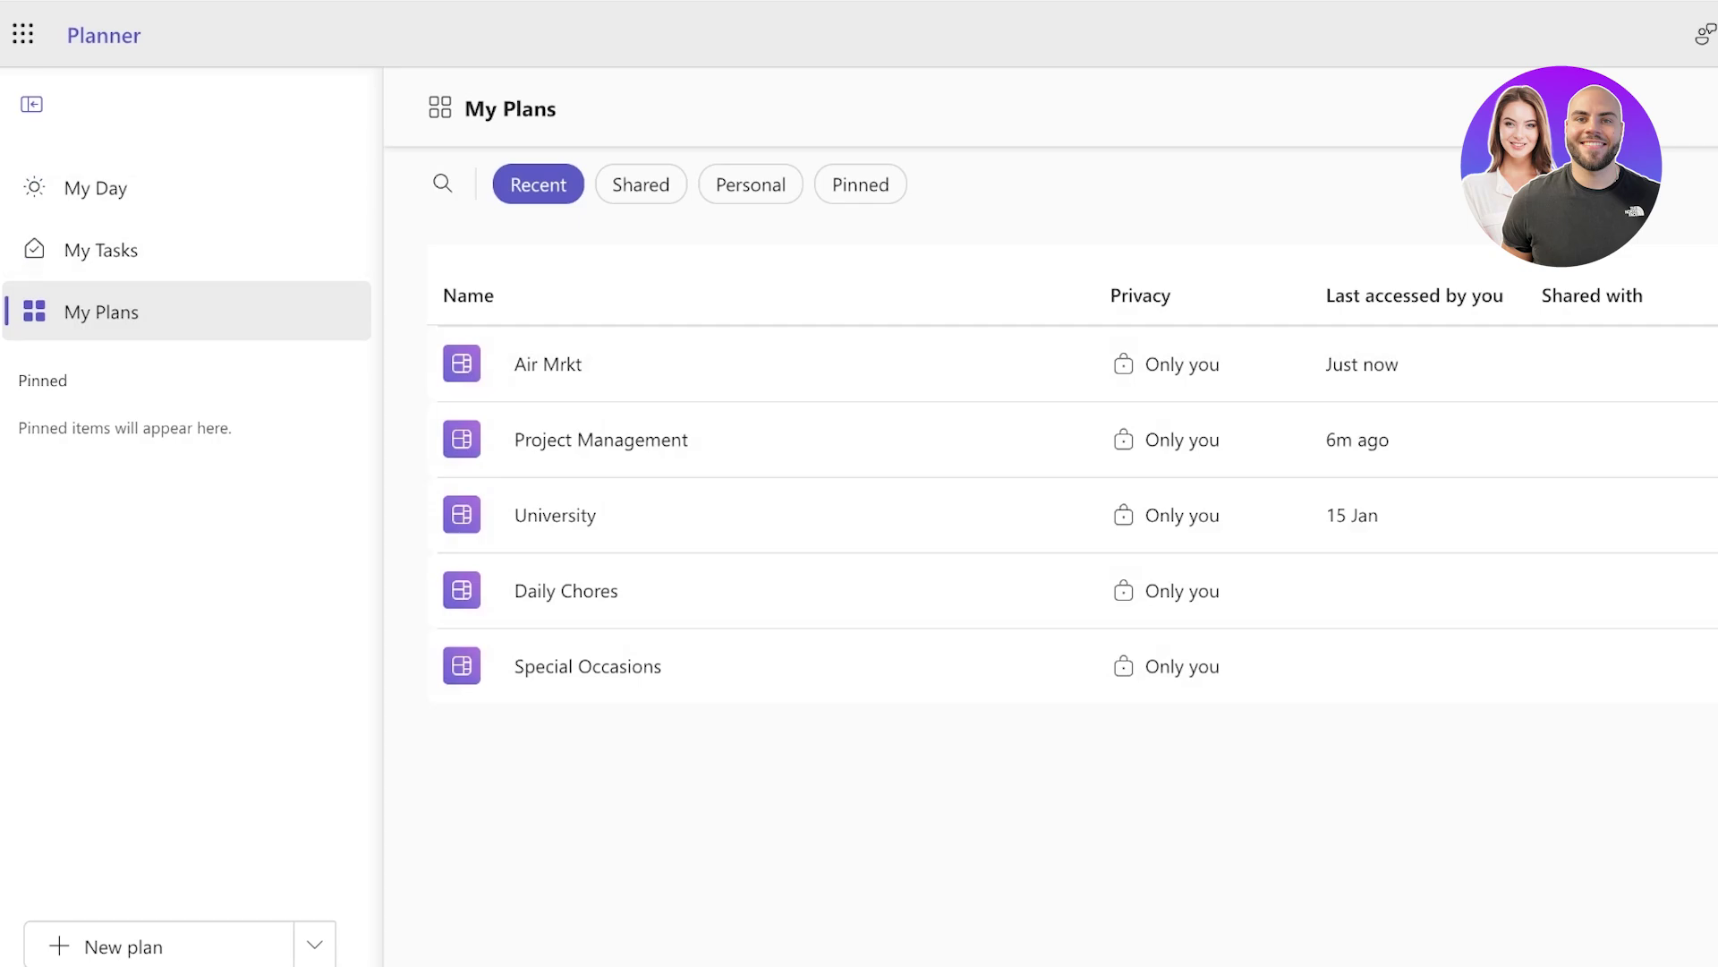
click(101, 250)
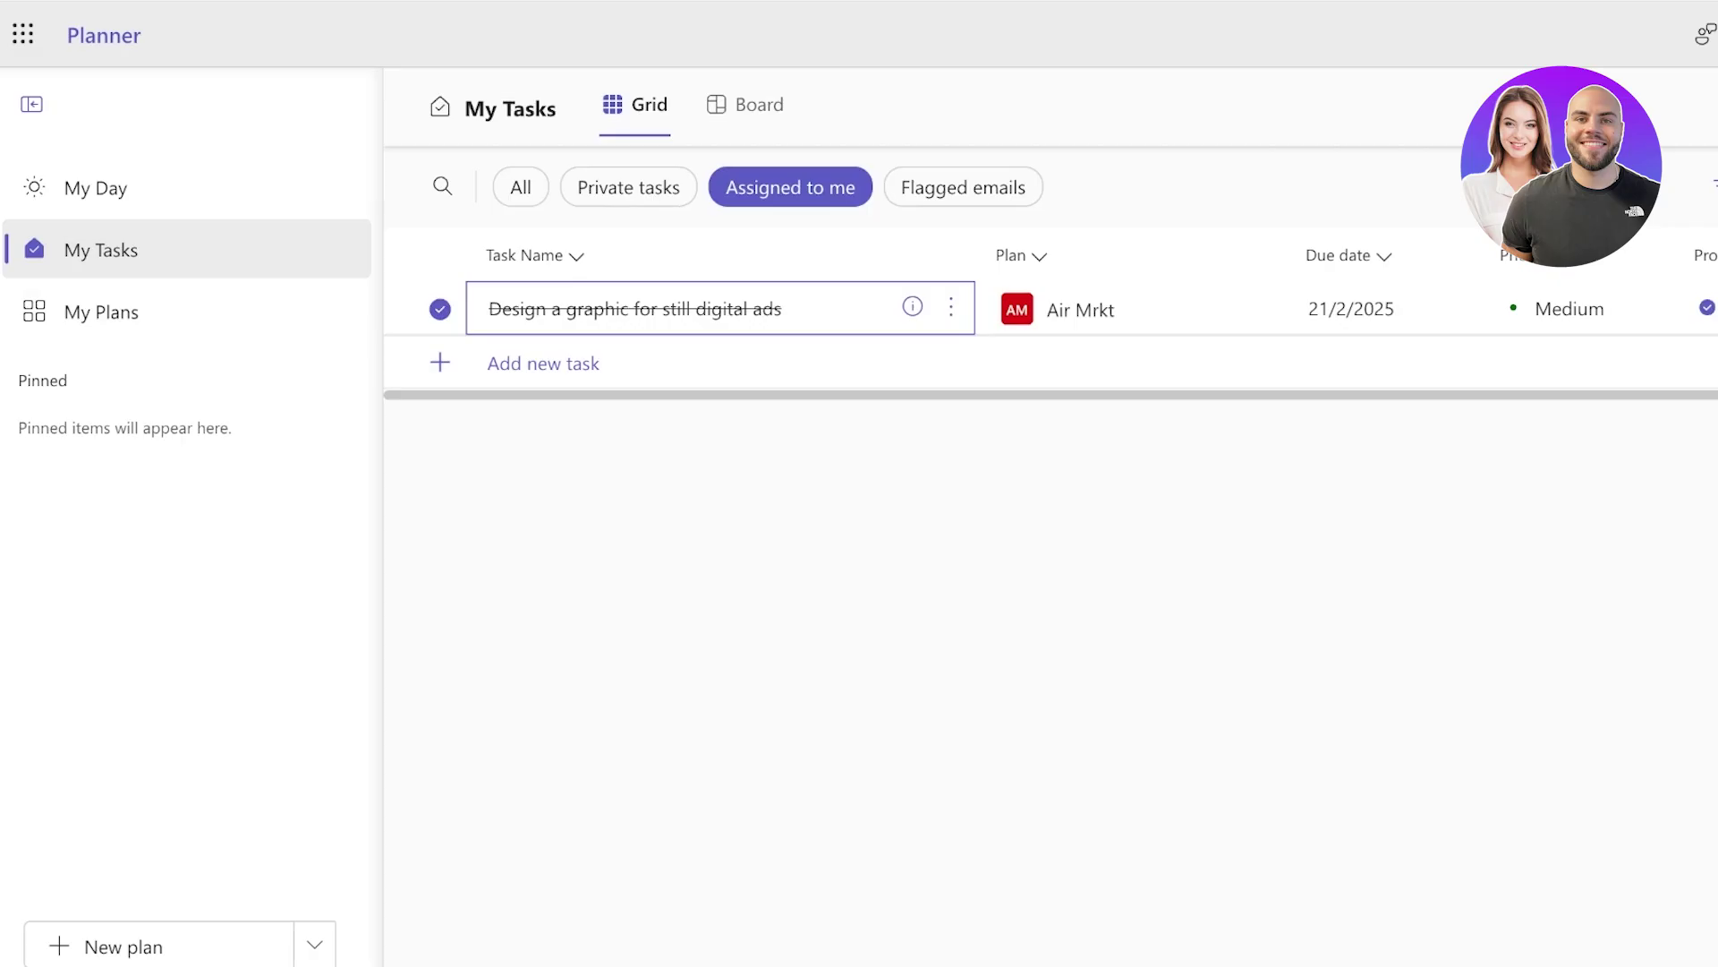
click(521, 187)
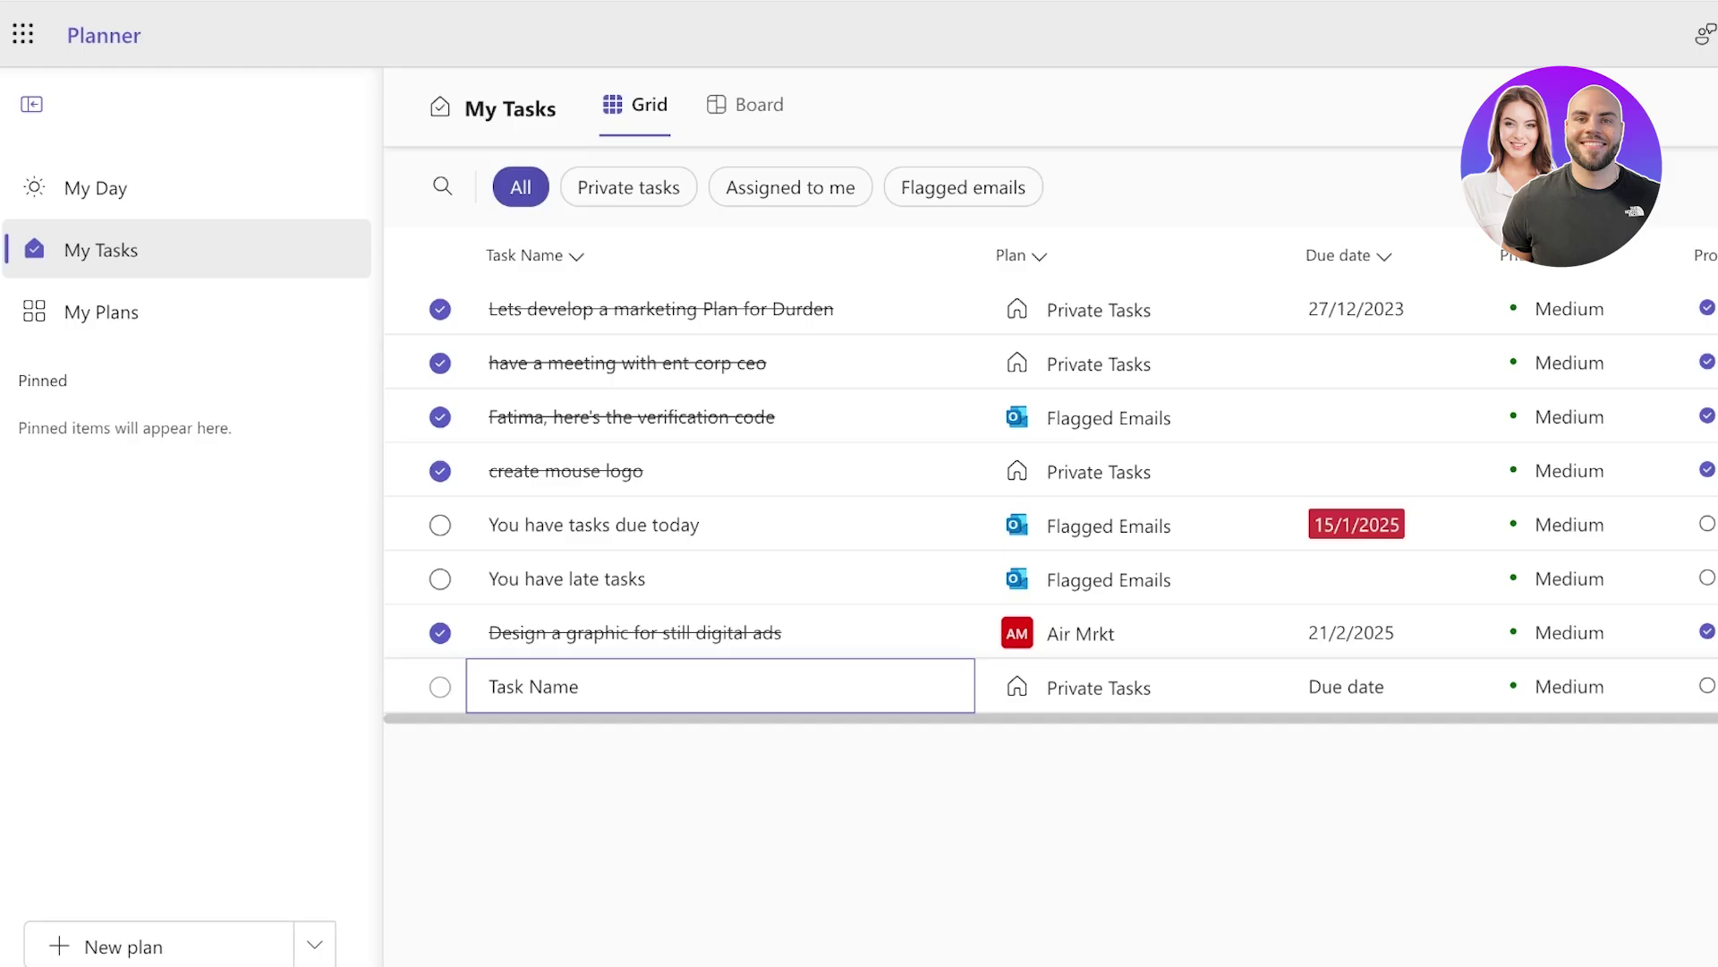
click(627, 187)
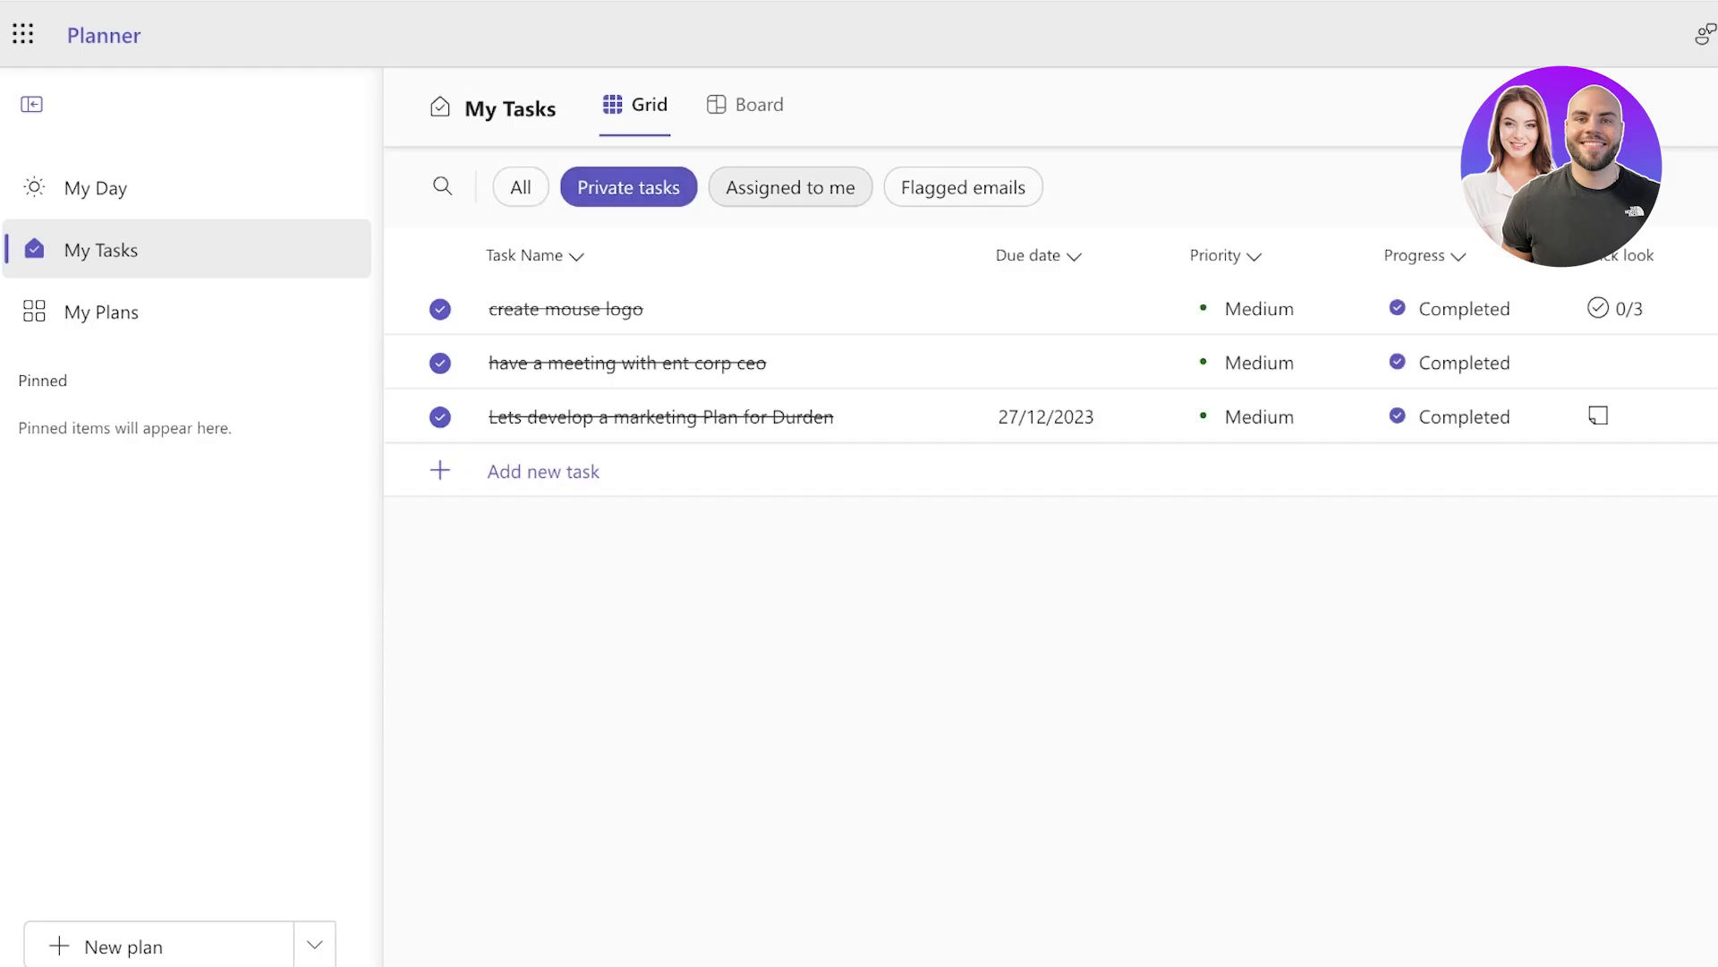
click(791, 187)
click(963, 187)
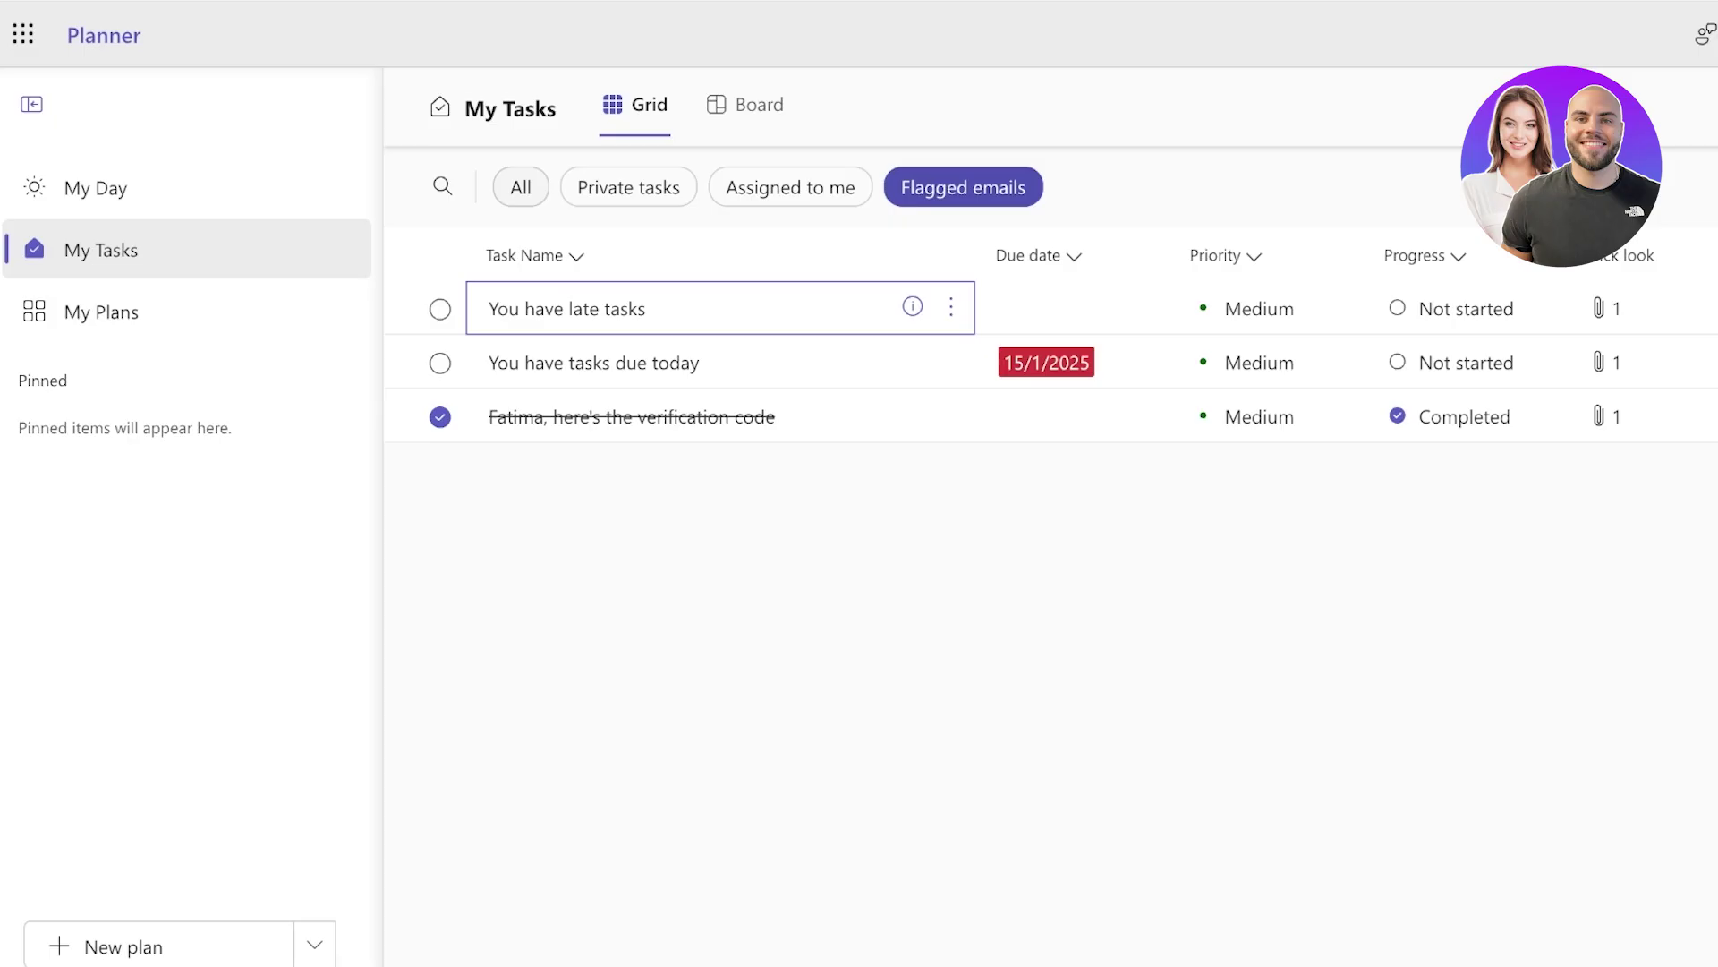
- Show My Day, switch to Planner inside Microsoft Teams and show My Day there too
click(94, 188)
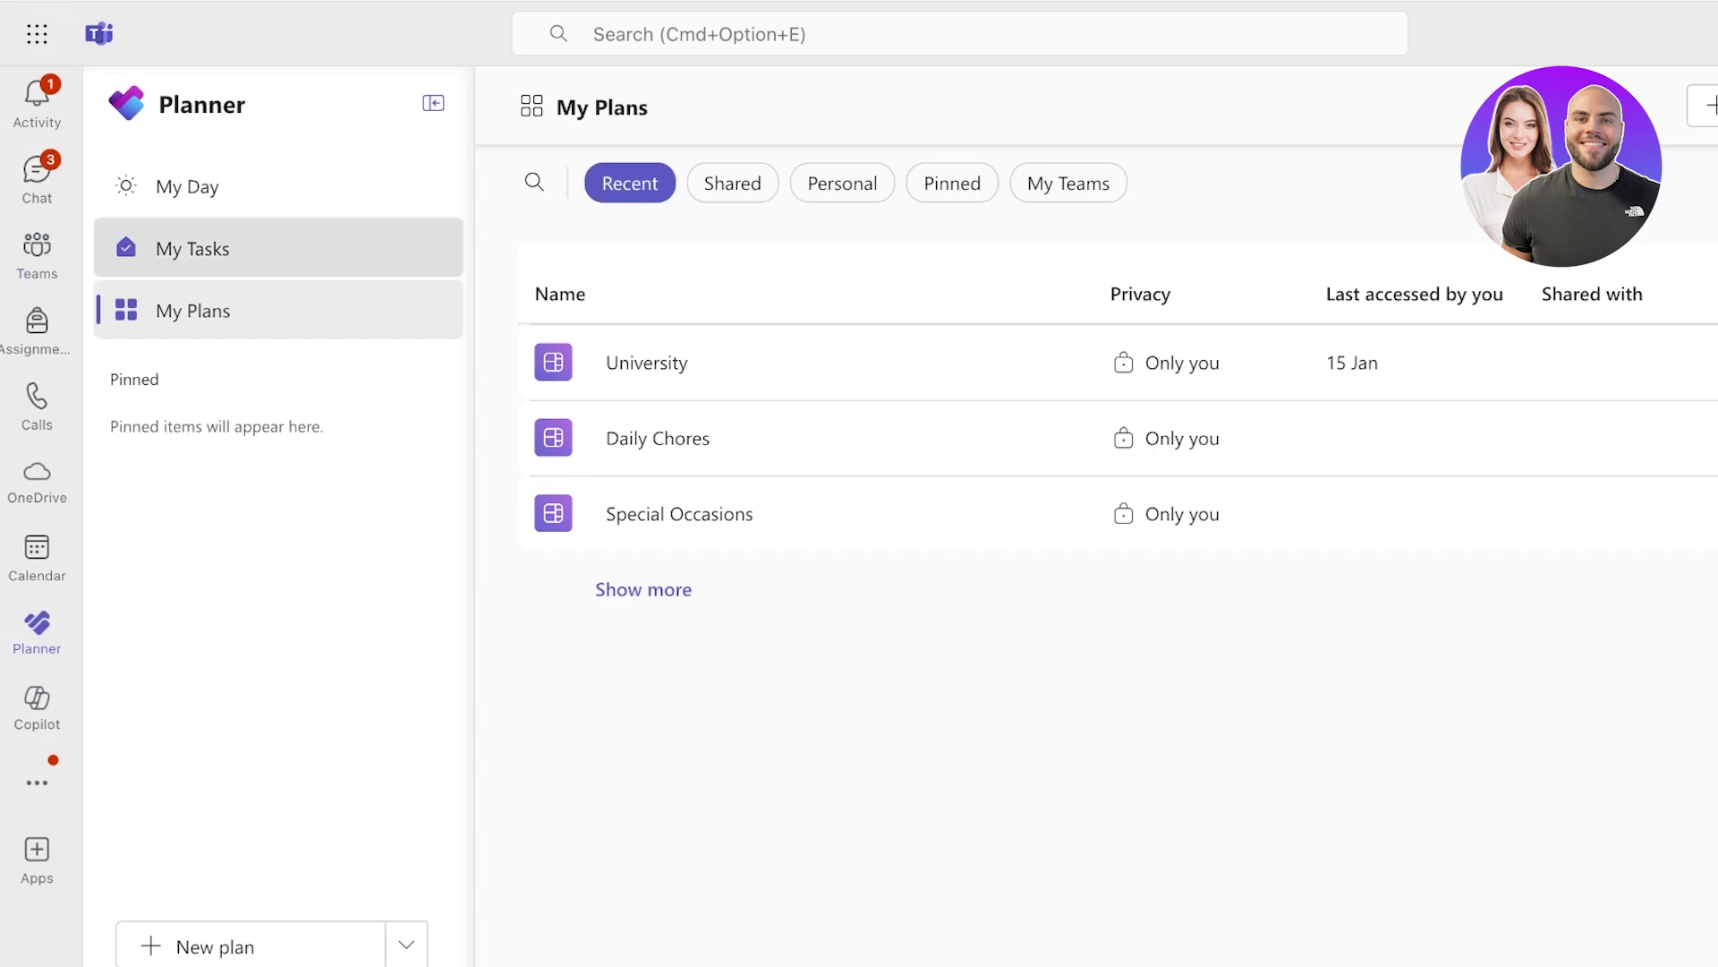
click(188, 186)
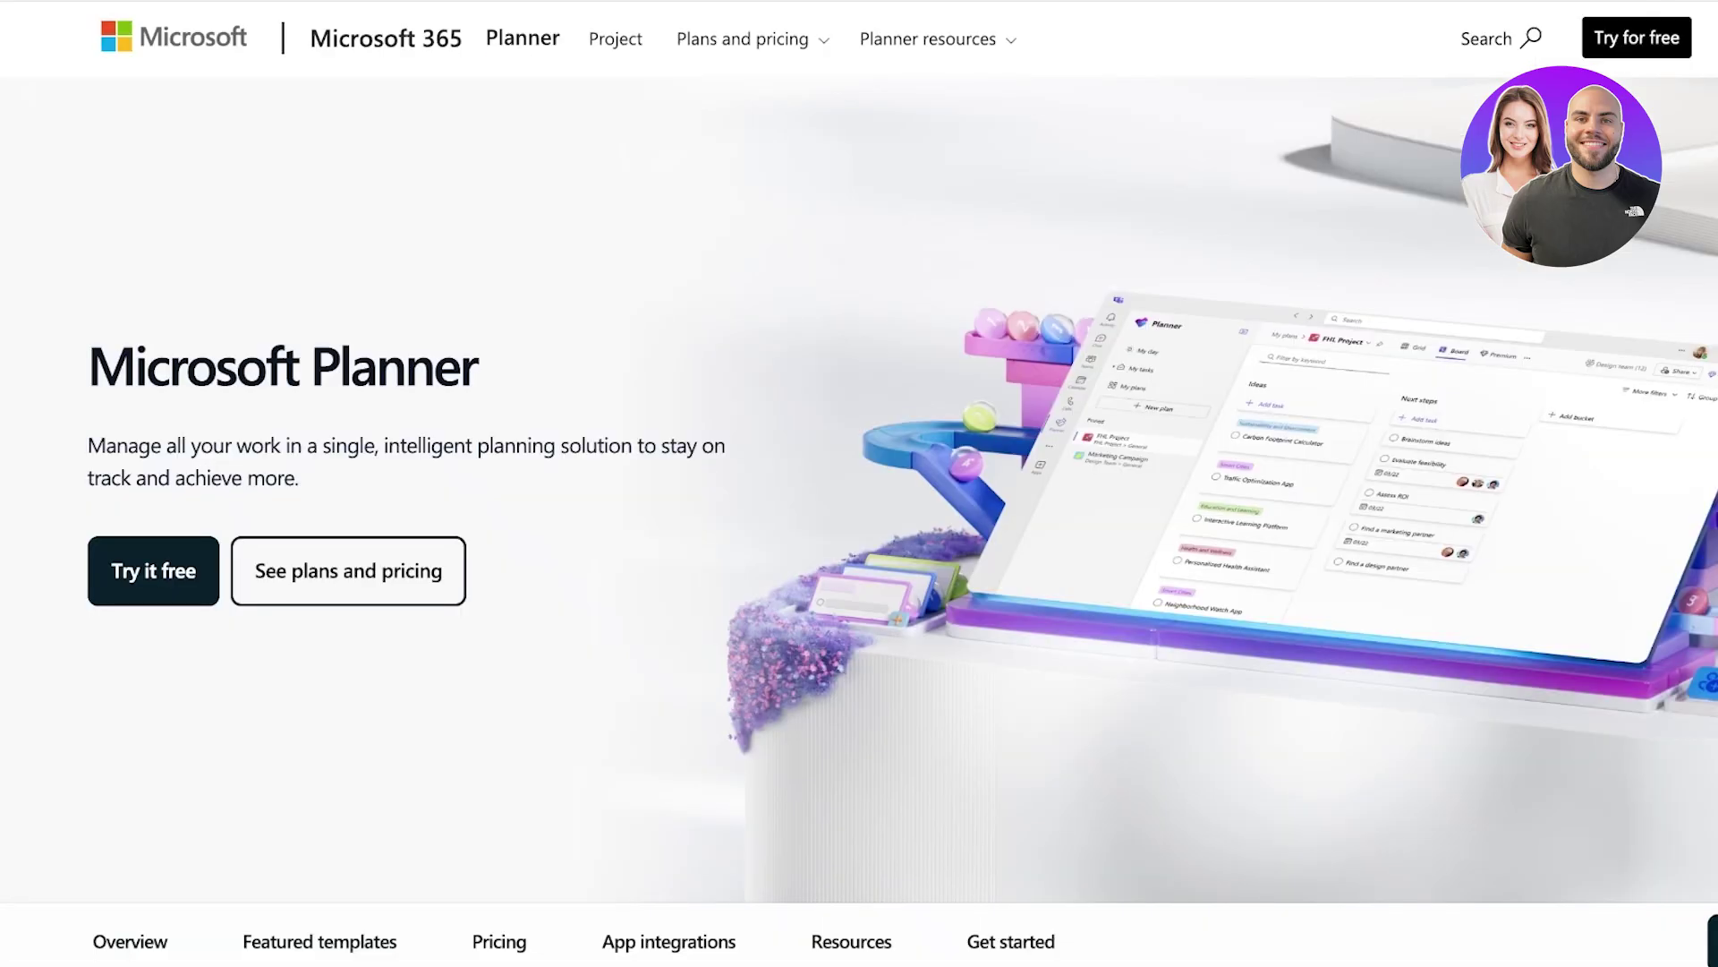
- Review the Microsoft Planner website down to the pricing section and compare the features of the Free, Plan 1 and $30.00 plans
scroll(859, 484, down, 5)
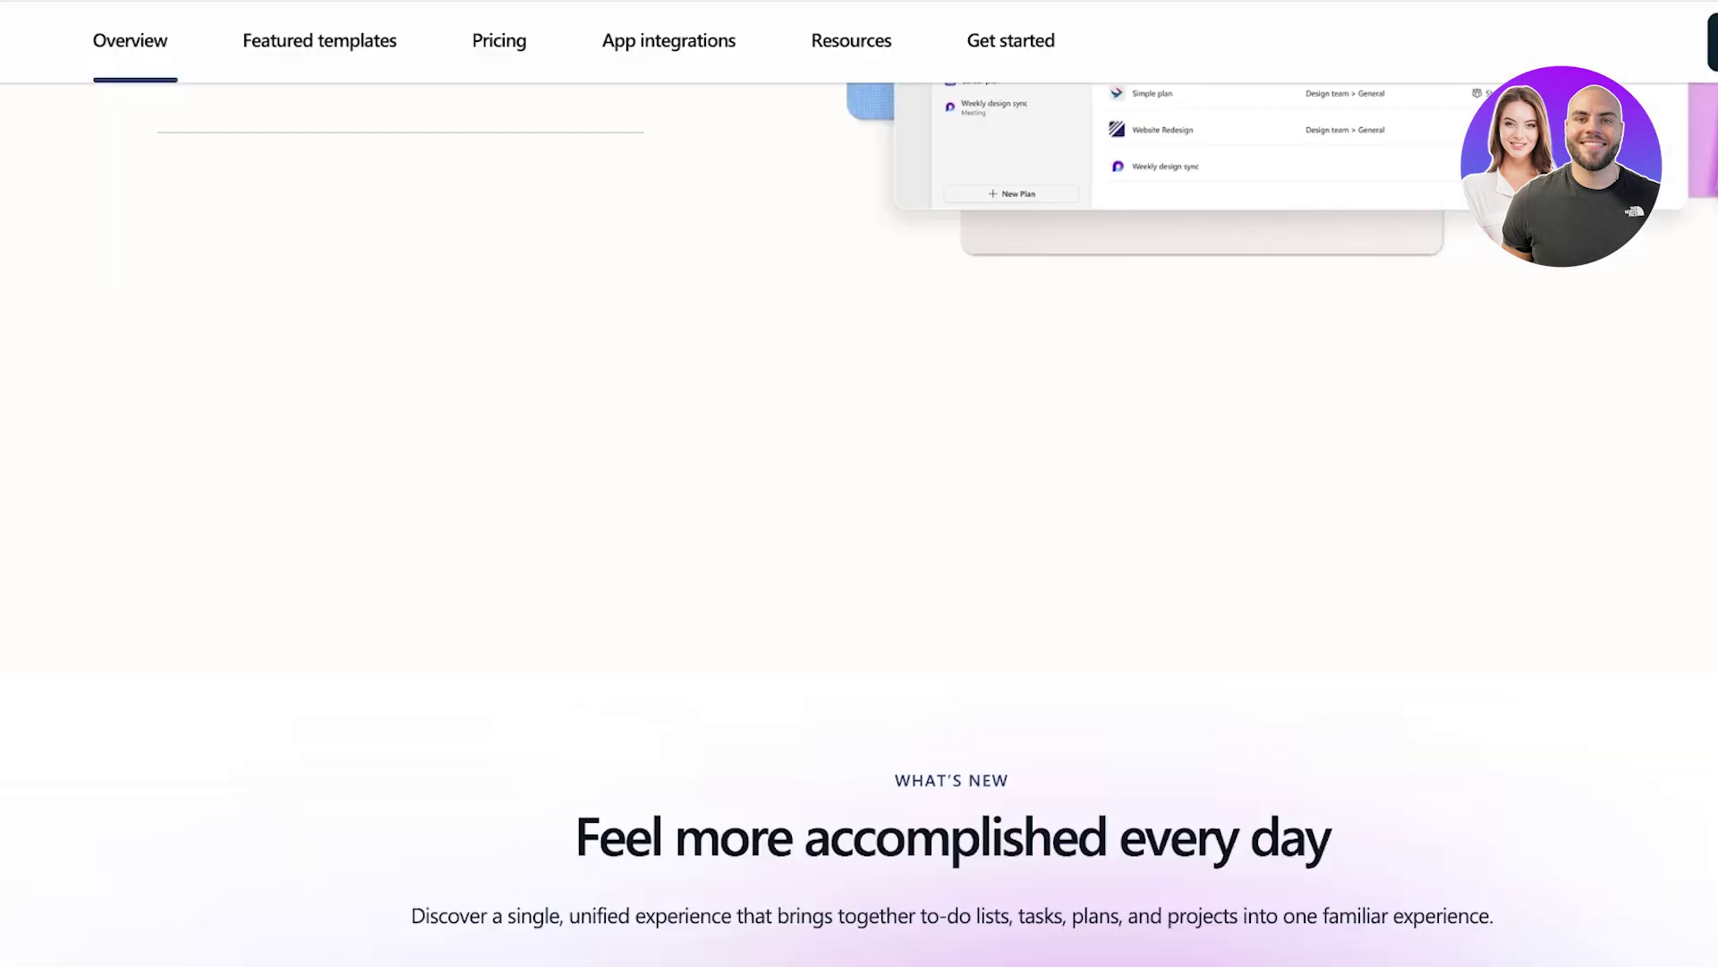
scroll(859, 484, up, 7)
scroll(859, 483, down, 10)
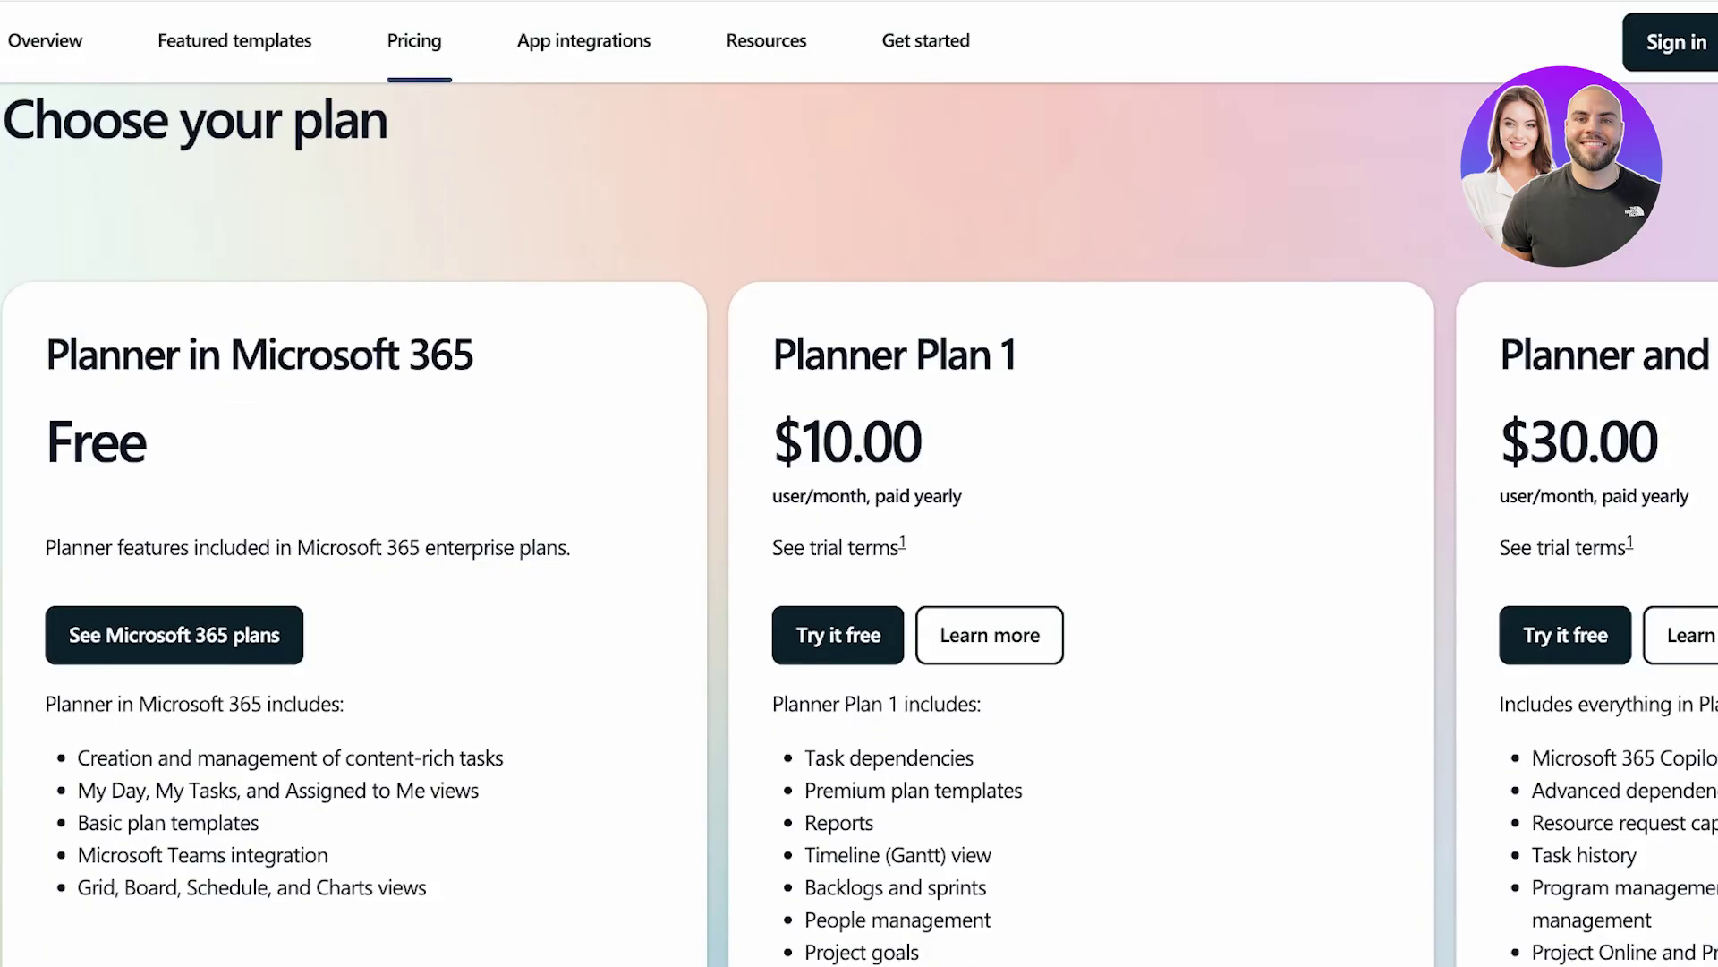
scroll(859, 484, down, 2)
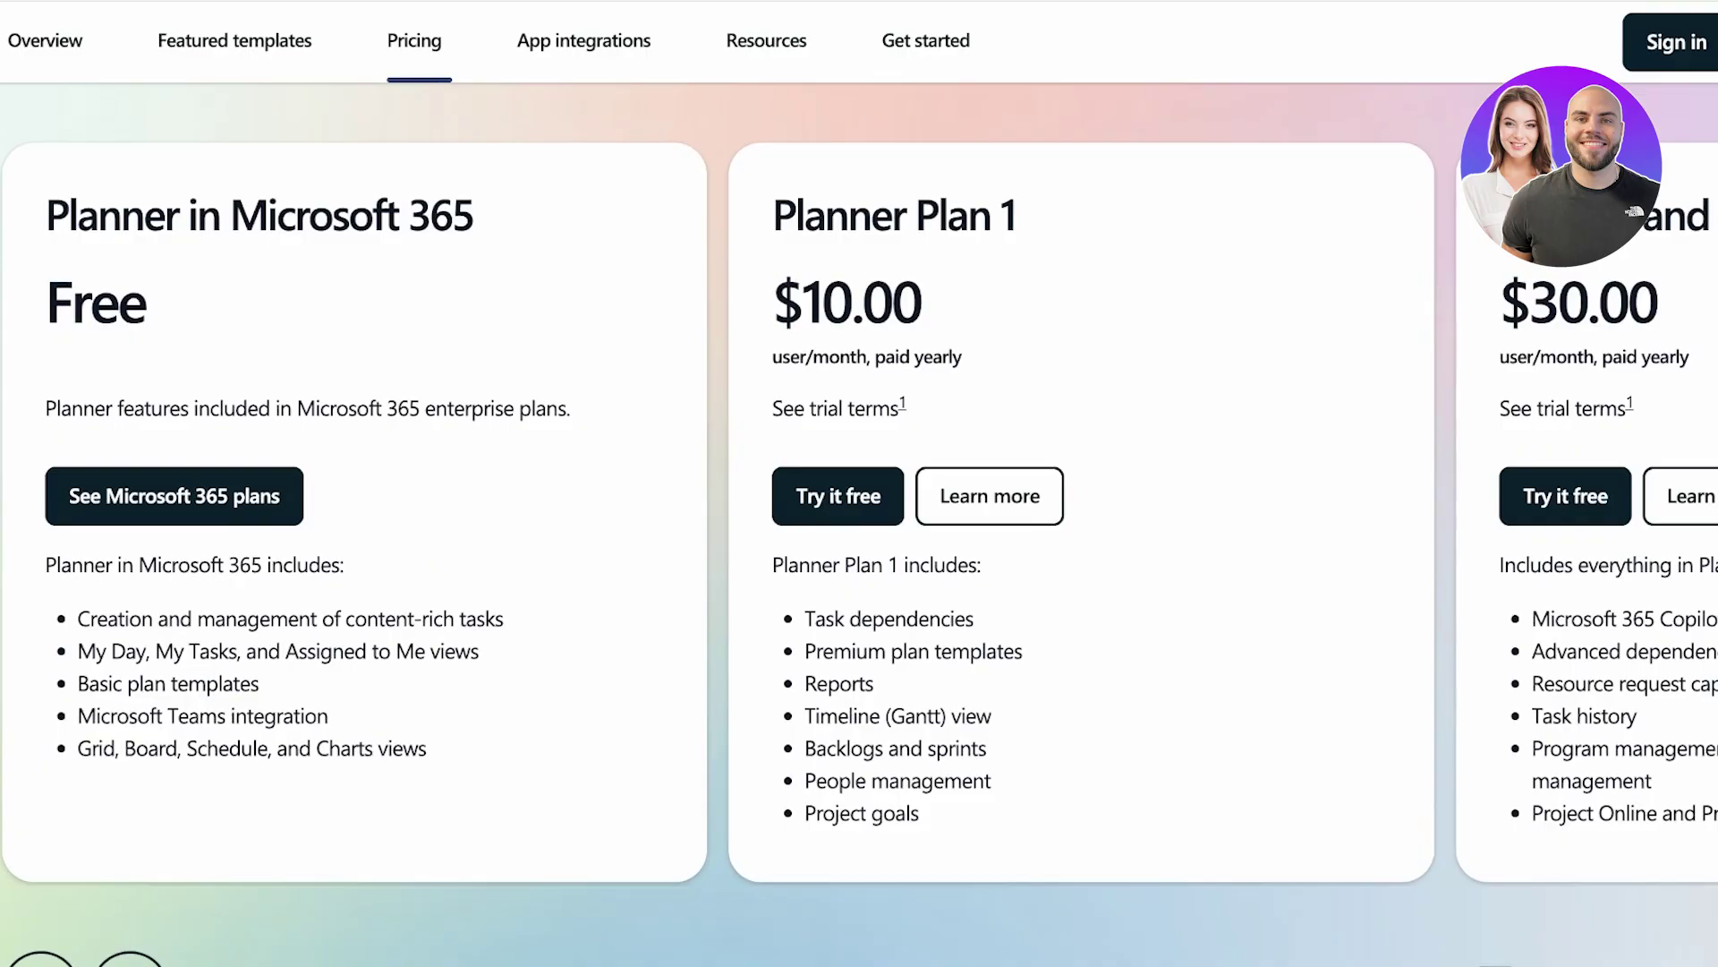
scroll(860, 483, up, 1)
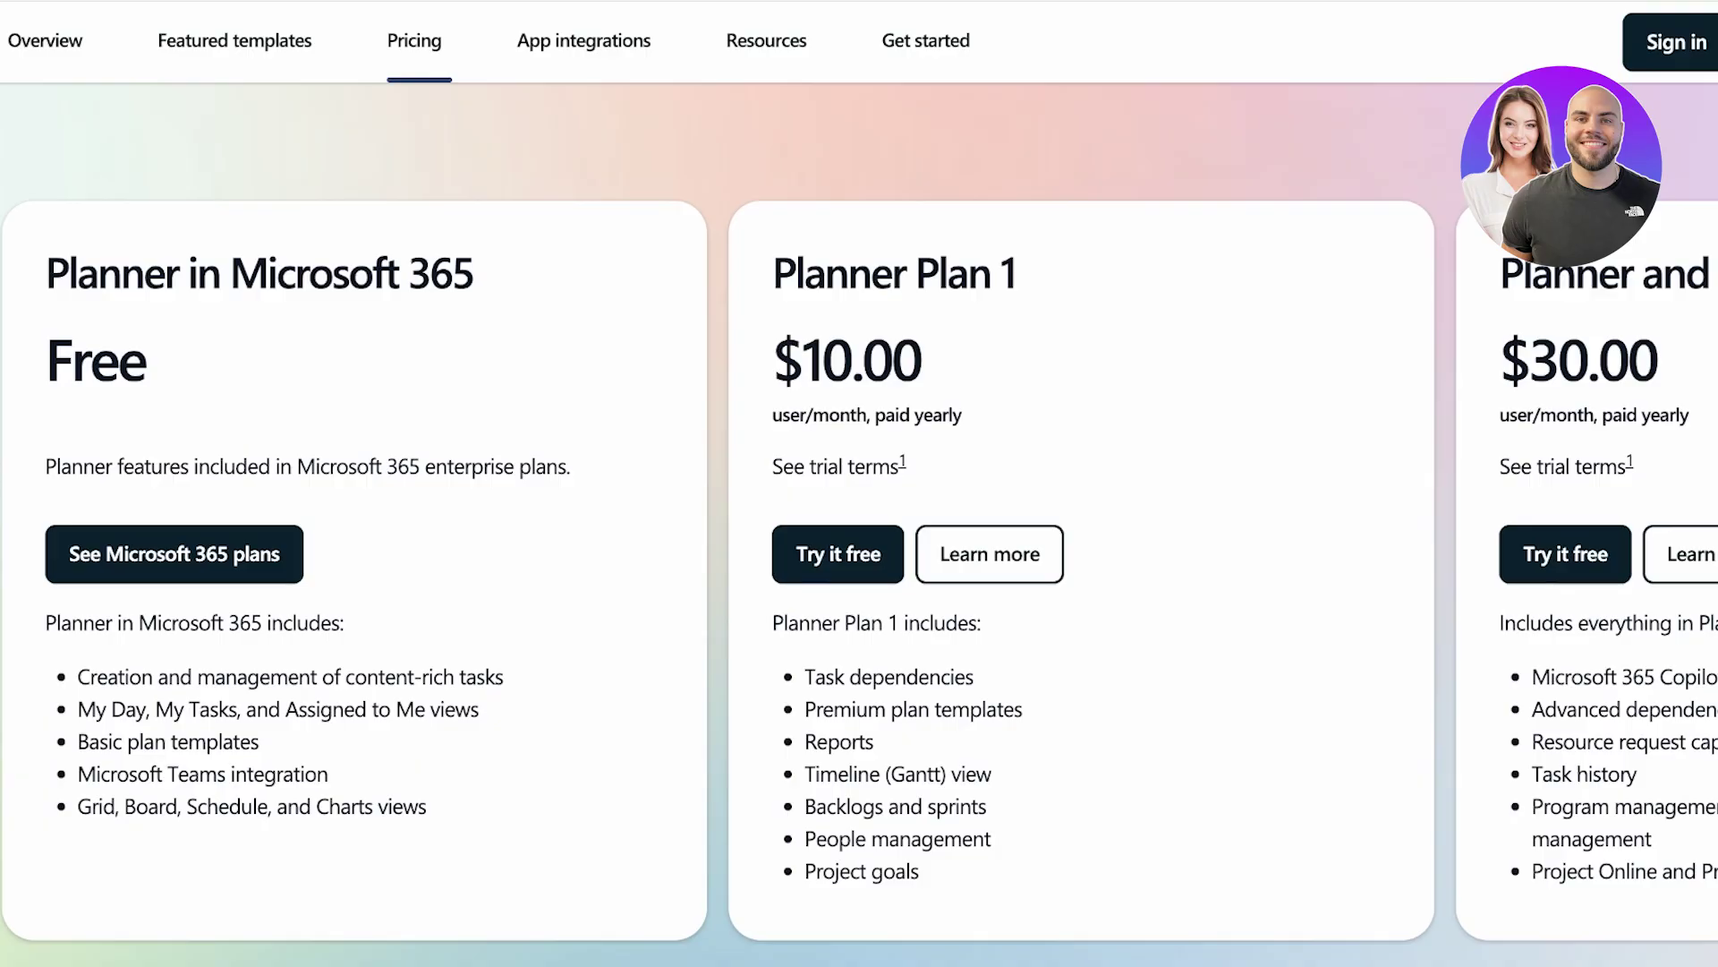
scroll(859, 525, up, 1)
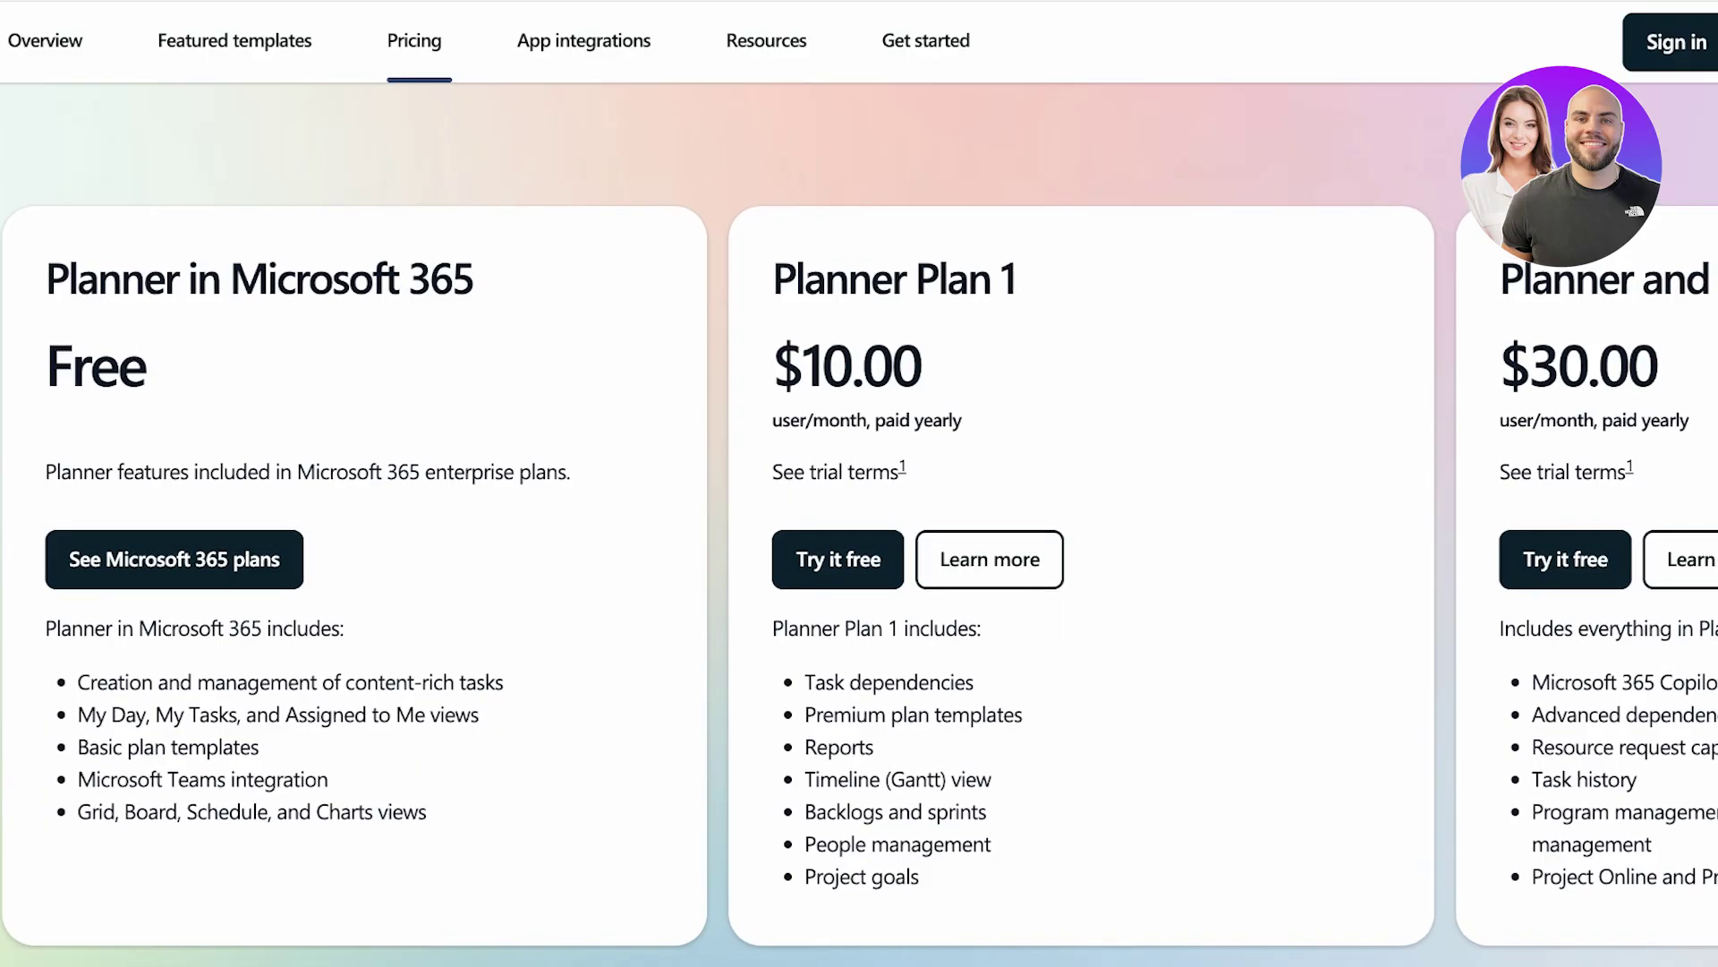